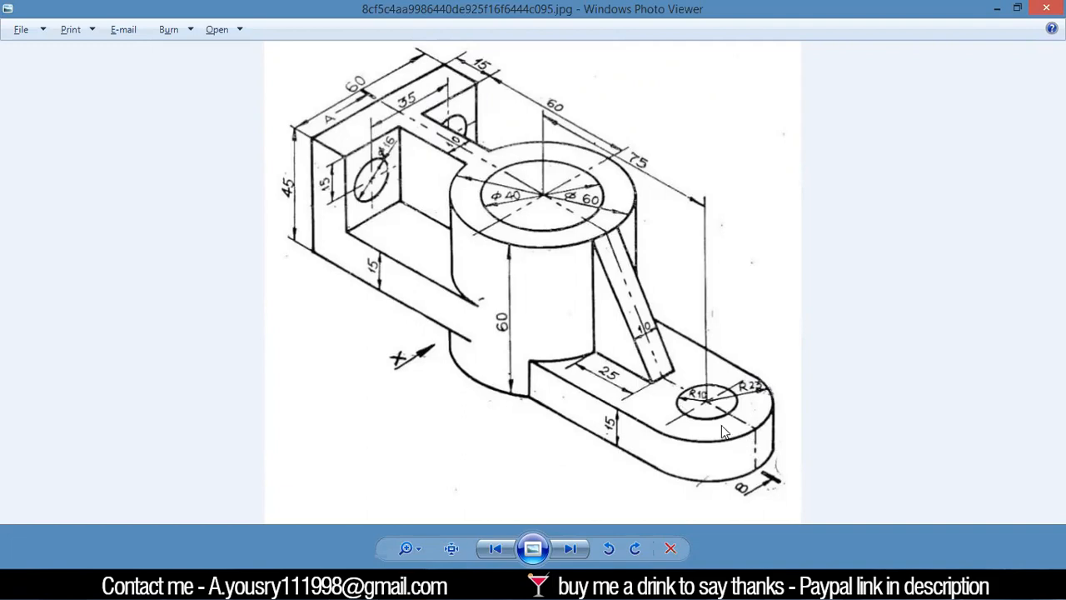
Check the arm dimensions in the reference drawing, switch to Rhinoceros and delete the two concentric circles around the origin.
{"action": "scroll", "coordinate": [698, 406], "scroll_direction": "up", "scroll_amount": 3}
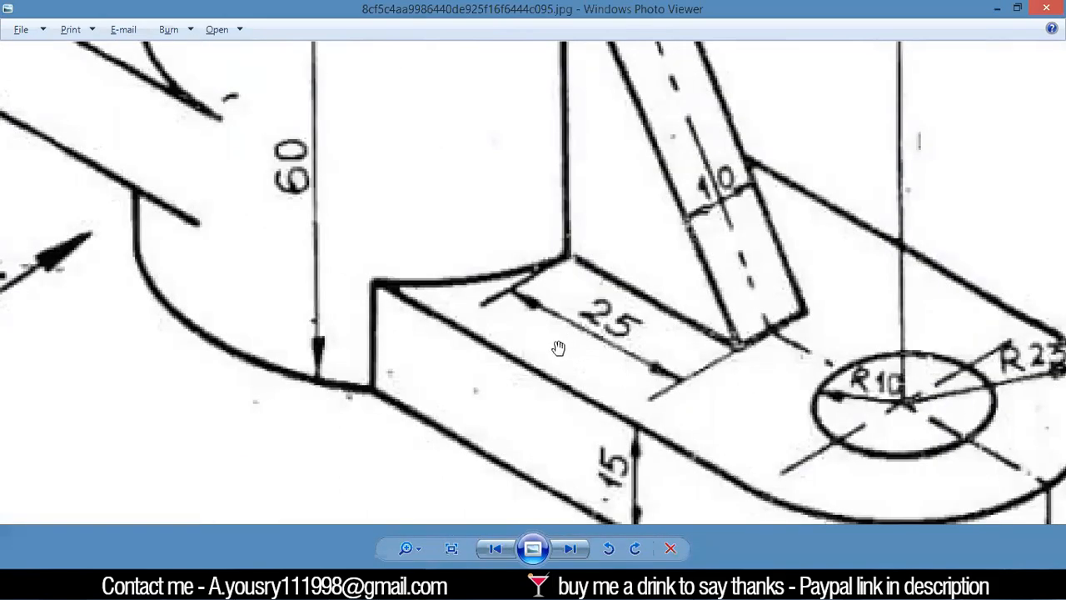
{"action": "scroll", "coordinate": [772, 333], "scroll_direction": "down", "scroll_amount": 2}
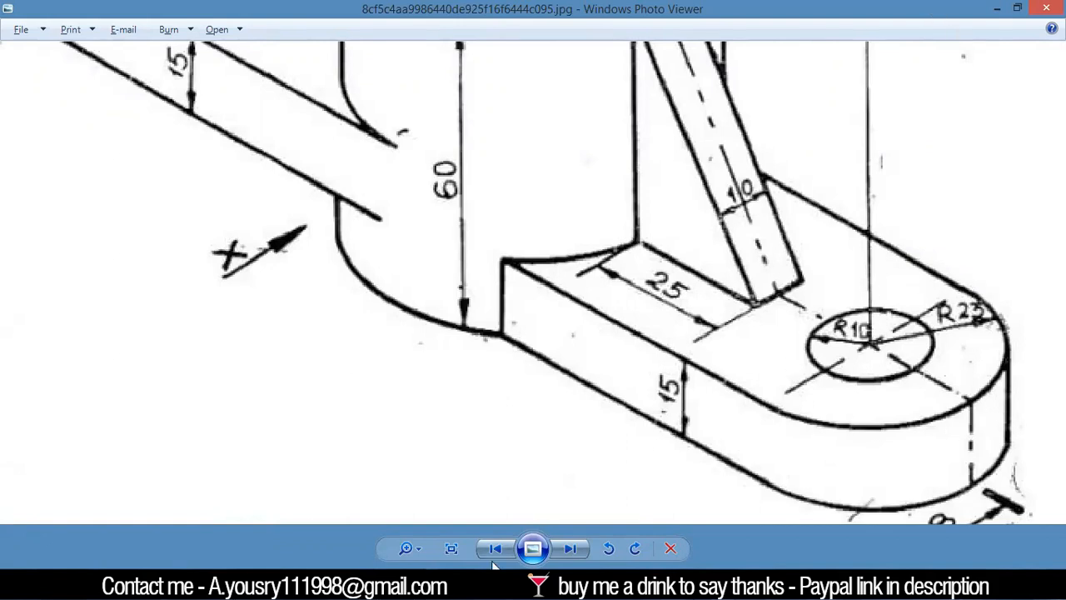
{"action": "key", "text": "alt+Tab"}
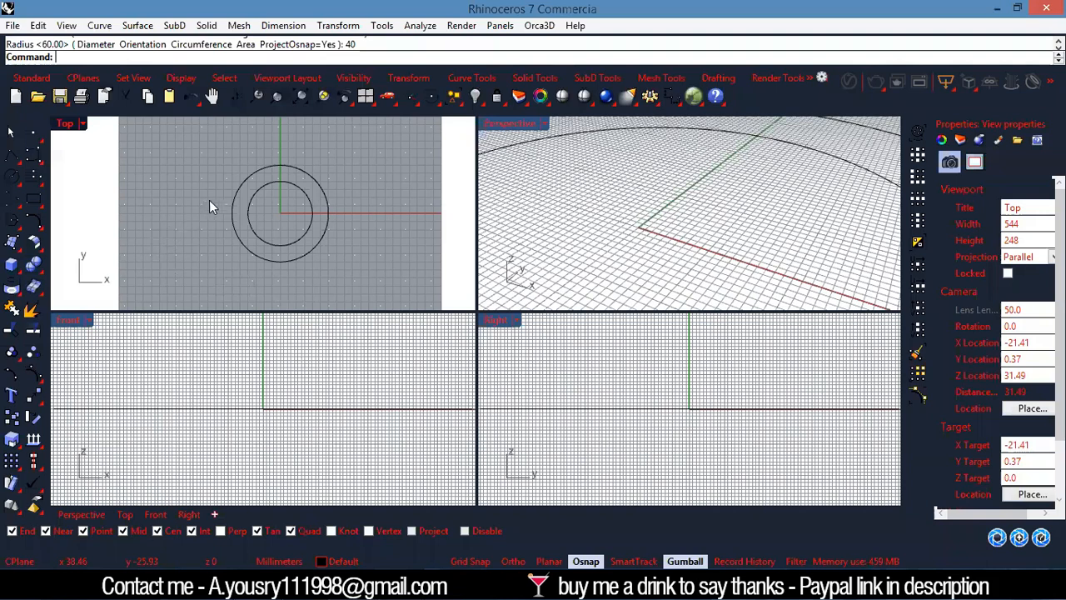
{"action": "scroll", "coordinate": [89, 284], "scroll_direction": "down", "scroll_amount": 2}
{"action": "scroll", "coordinate": [280, 237], "scroll_direction": "up", "scroll_amount": 2}
{"action": "scroll", "coordinate": [197, 227], "scroll_direction": "up", "scroll_amount": 2}
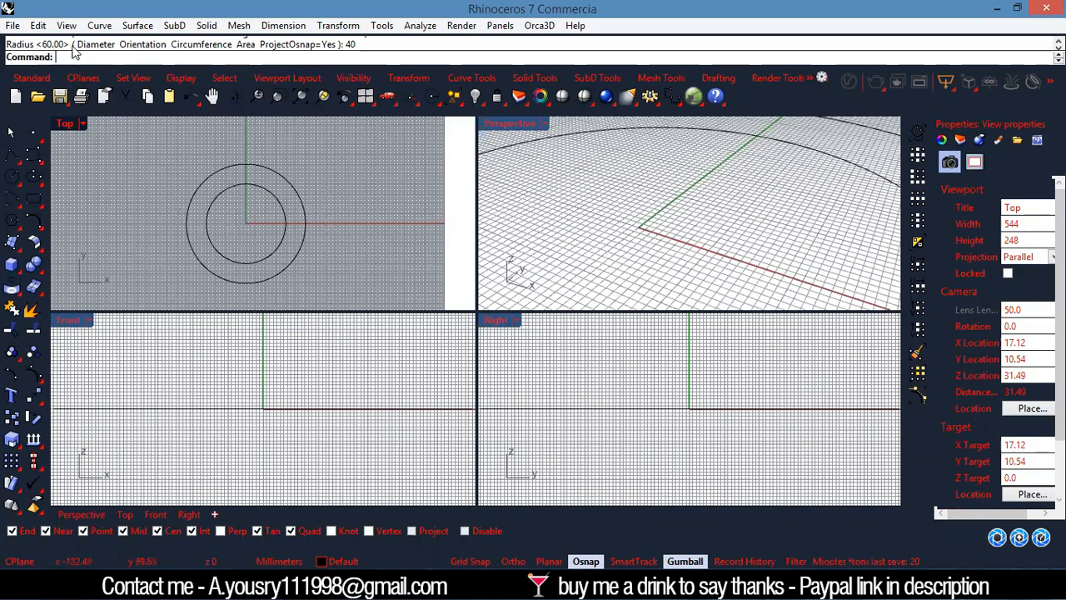
{"action": "left_click_drag", "start_coordinate": [353, 164], "coordinate": [160, 231]}
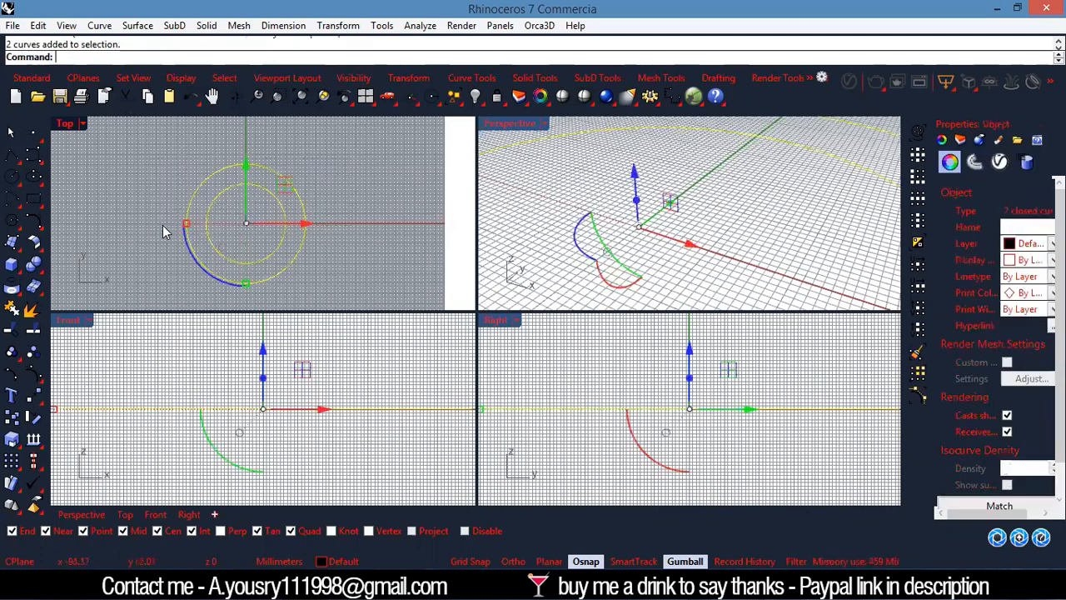
{"action": "key", "text": "Delete"}
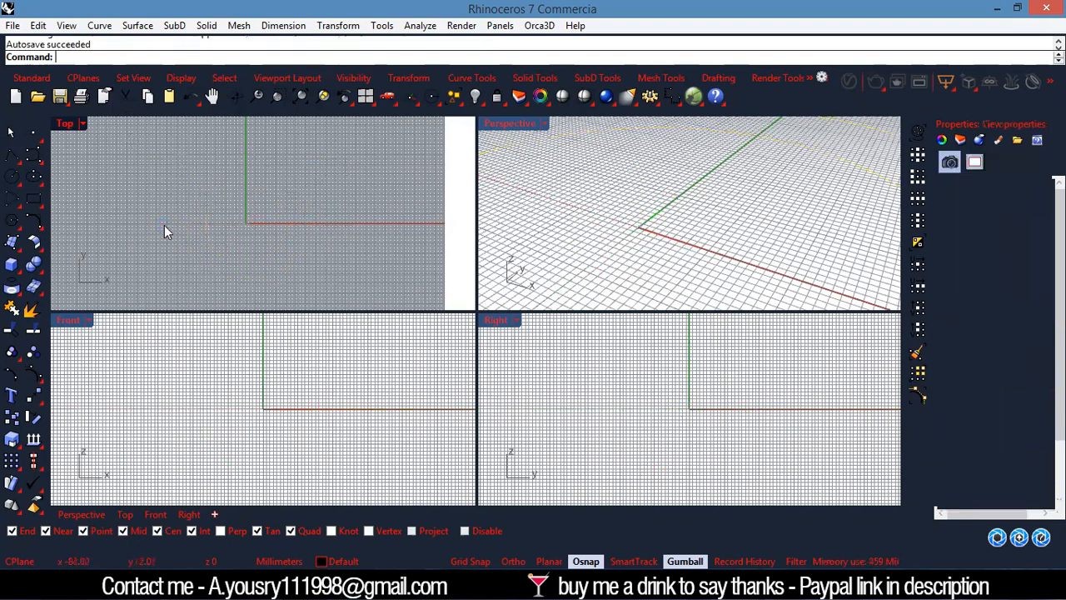
Draw a circle with a diameter of 60 mm centred on the origin.
{"action": "type", "text": "C"}
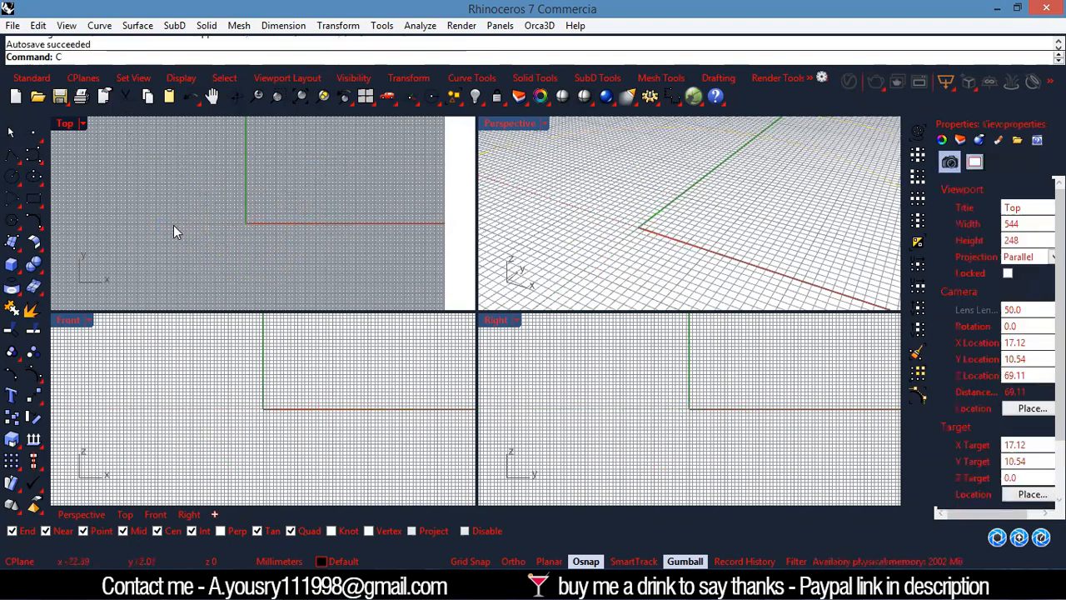
{"action": "key", "text": "Return"}
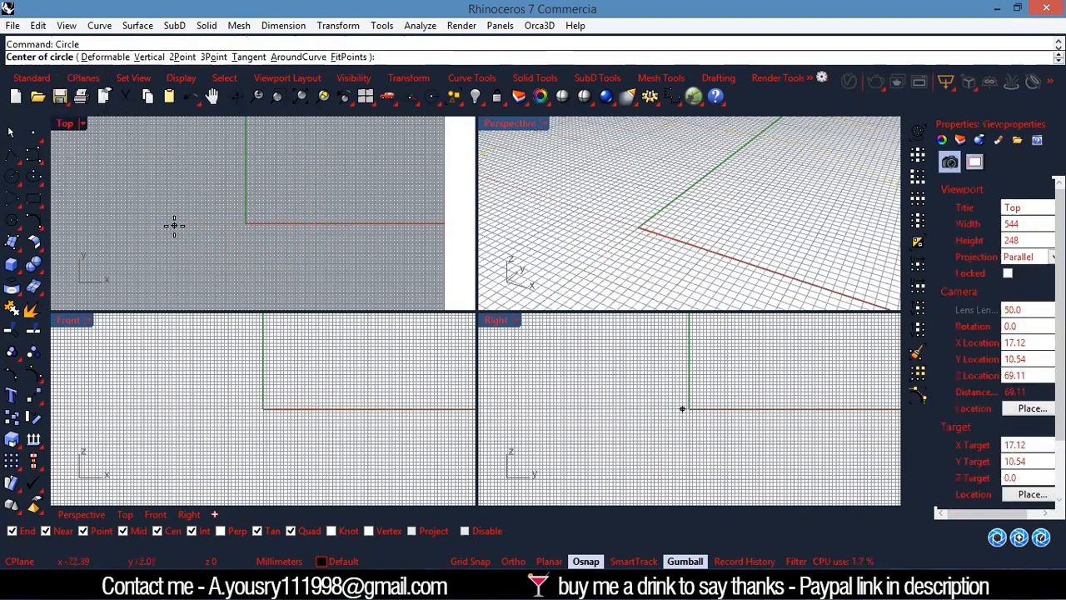
{"action": "type", "text": "0"}
{"action": "key", "text": "Return"}
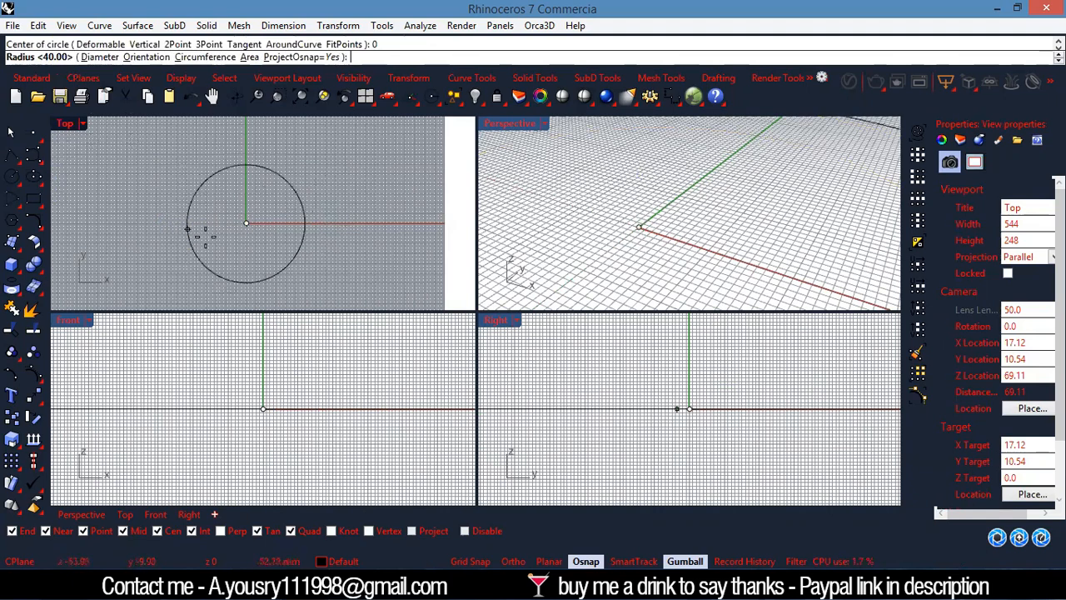
{"action": "left_click", "coordinate": [99, 57]}
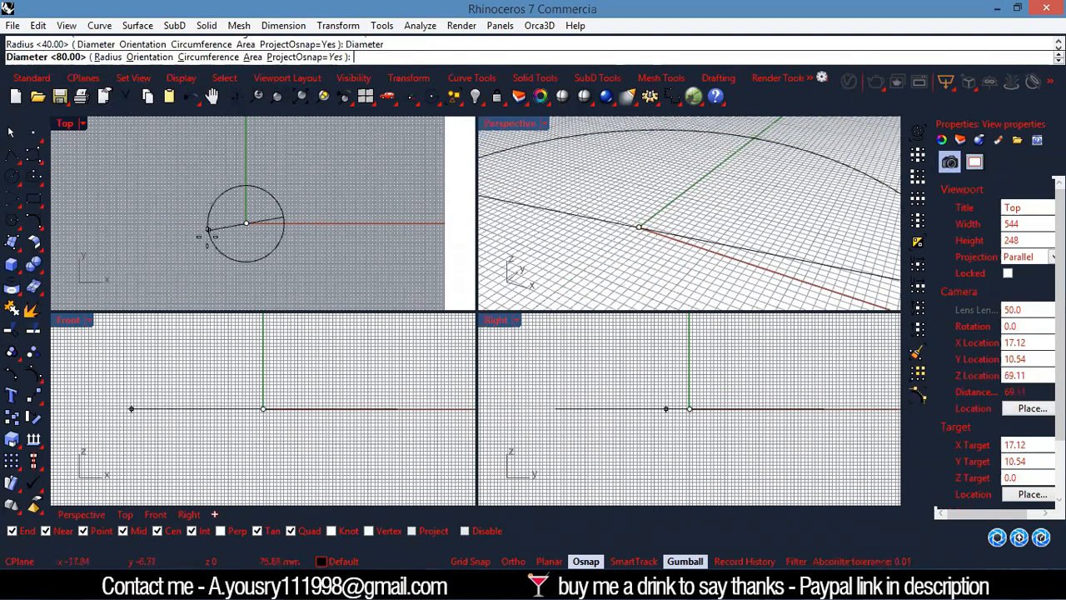
{"action": "type", "text": "60"}
{"action": "key", "text": "Return"}
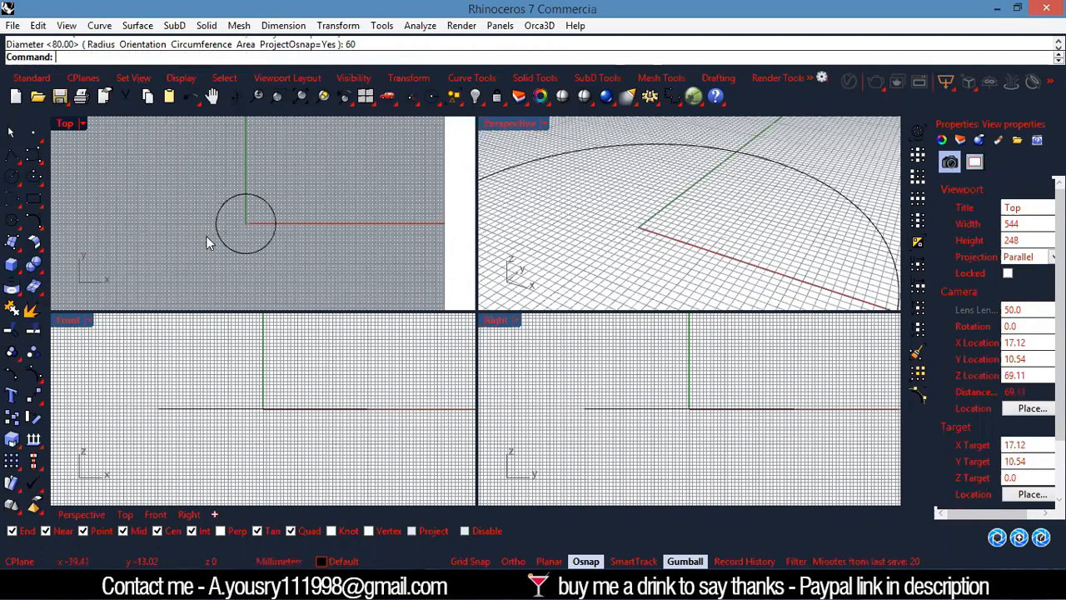
Add a concentric circle with a diameter of 40 mm, centred on the origin.
{"action": "scroll", "coordinate": [237, 238], "scroll_direction": "up", "scroll_amount": 4}
{"action": "key", "text": "Return"}
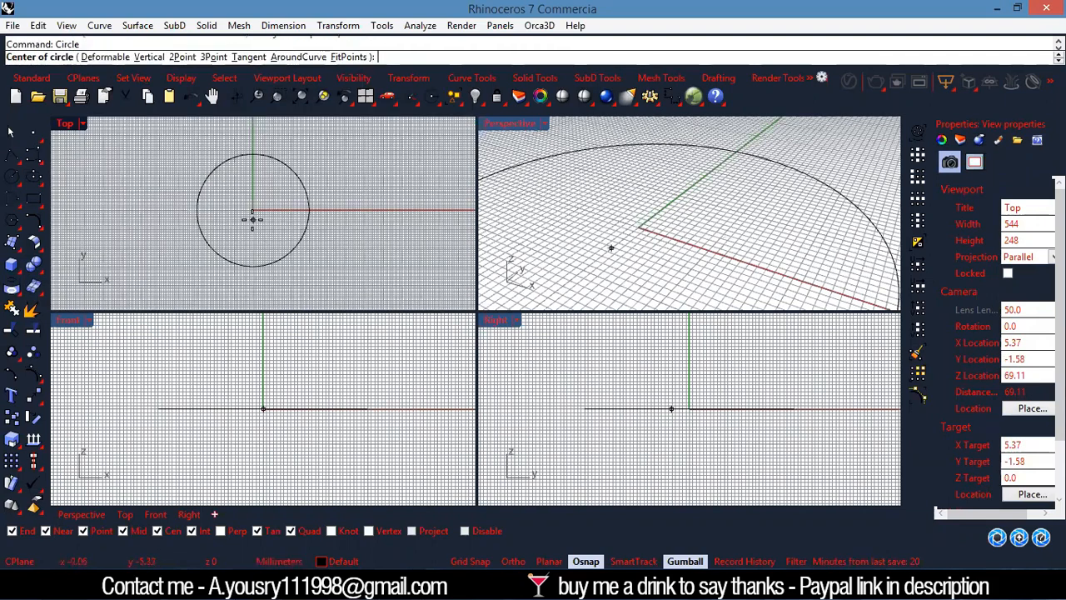
{"action": "type", "text": "0"}
{"action": "key", "text": "Return"}
{"action": "type", "text": "40"}
{"action": "key", "text": "Return"}
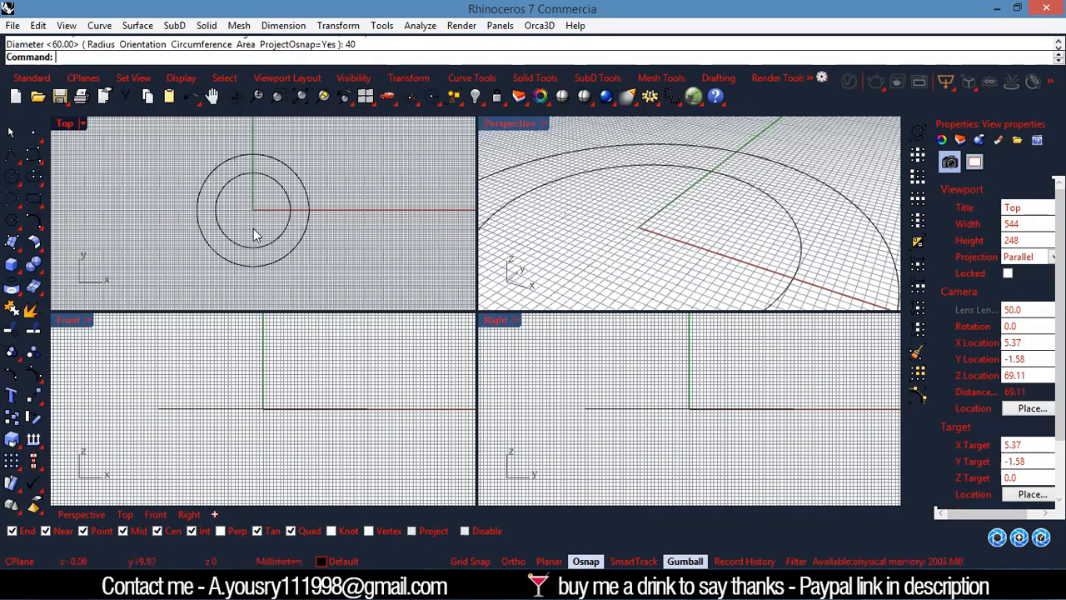
Draw a third circle centred on the origin, defined by a radius of 25 mm.
{"action": "scroll", "coordinate": [251, 214], "scroll_direction": "up", "scroll_amount": 4}
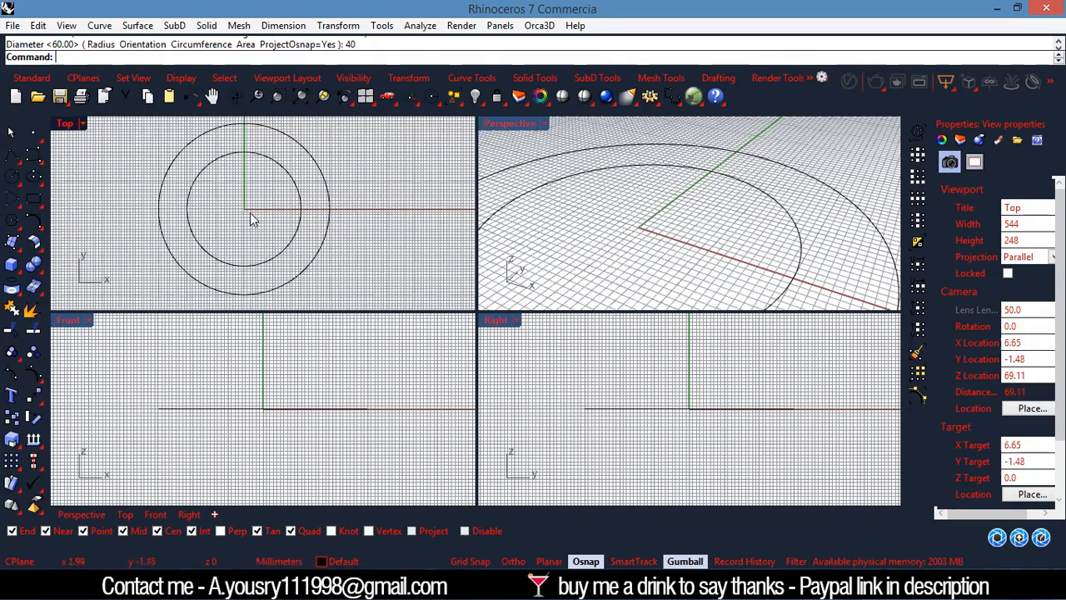
{"action": "scroll", "coordinate": [231, 209], "scroll_direction": "down", "scroll_amount": 4}
{"action": "scroll", "coordinate": [318, 210], "scroll_direction": "up", "scroll_amount": 4}
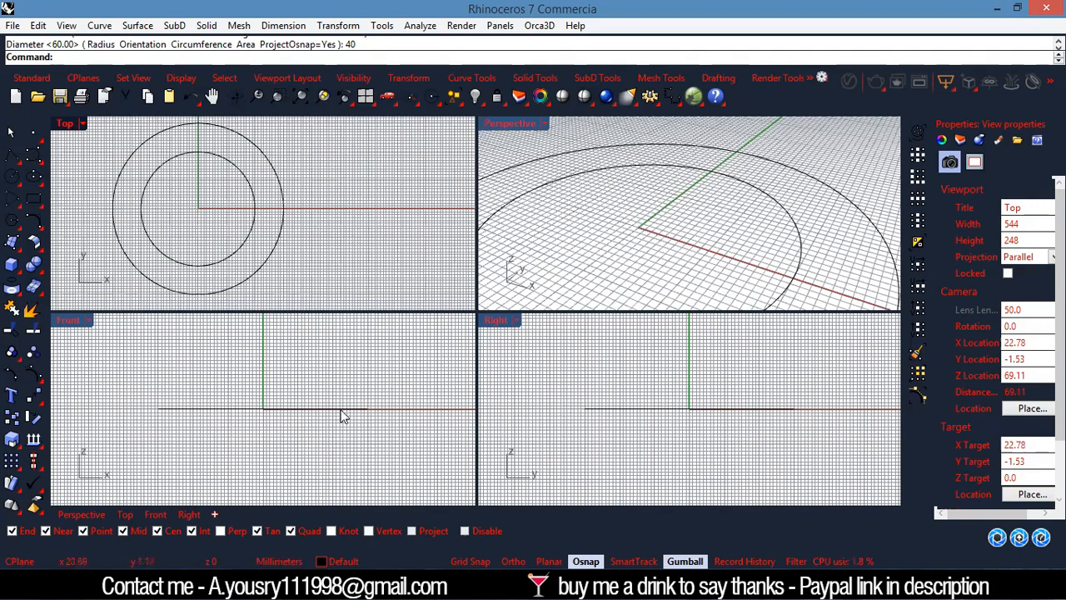
{"action": "right_click", "coordinate": [328, 200]}
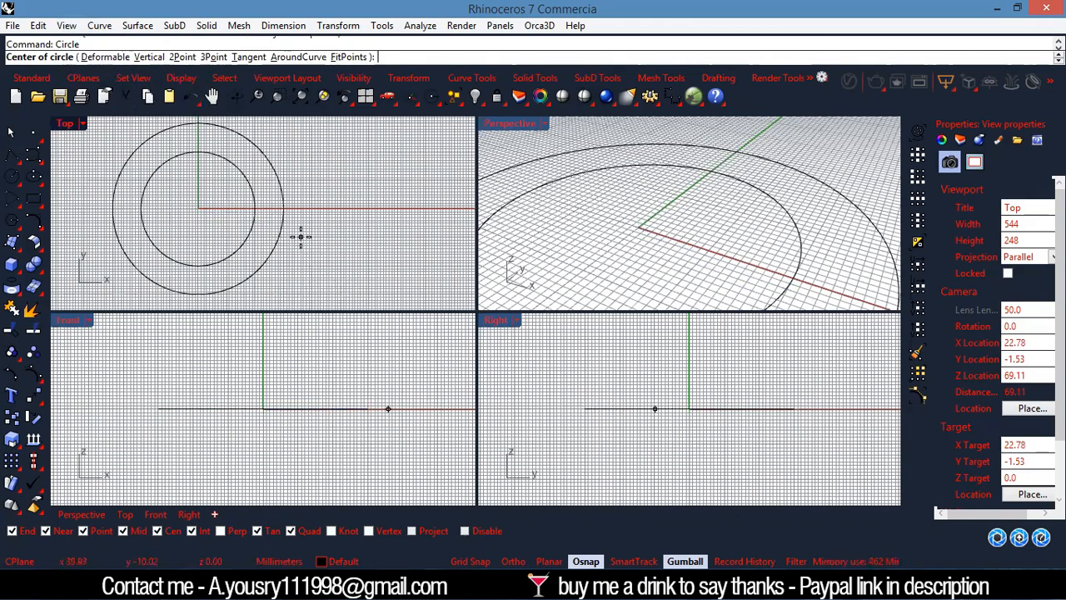
{"action": "type", "text": "0"}
{"action": "key", "text": "Return"}
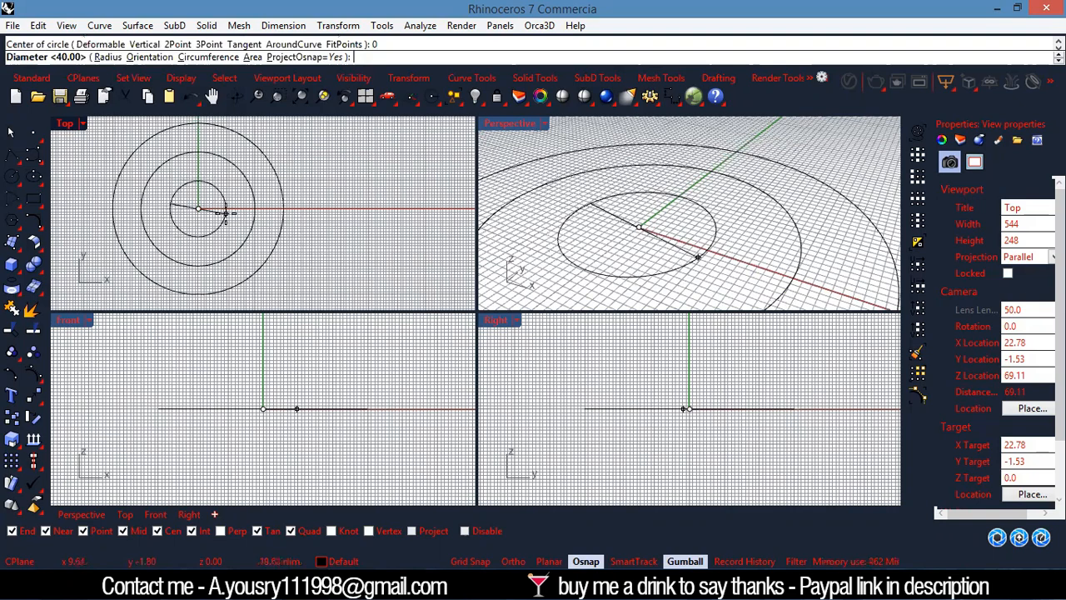
{"action": "left_click", "coordinate": [107, 57]}
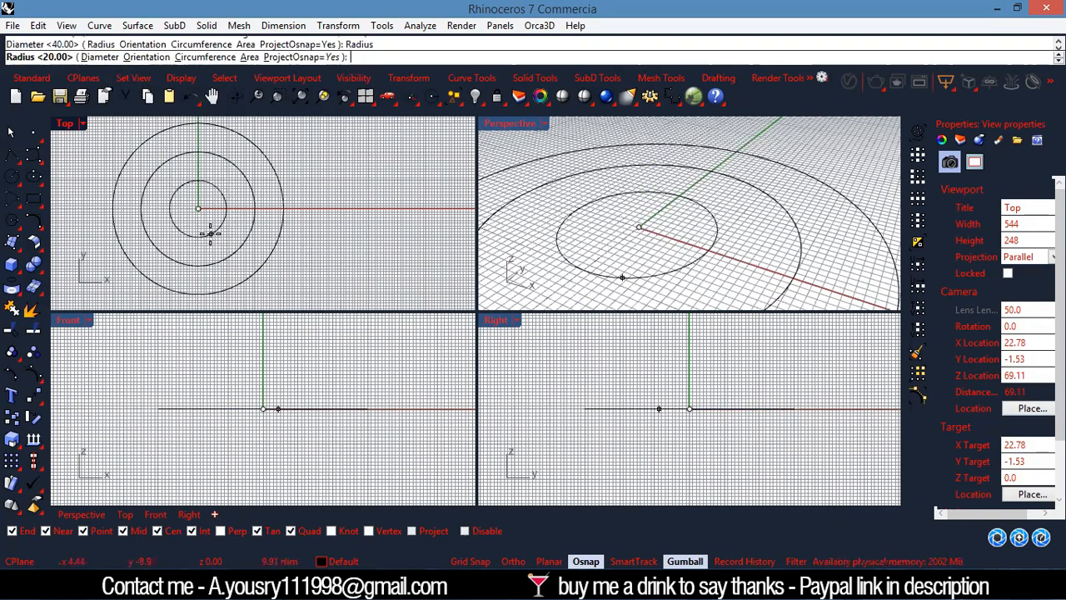
{"action": "type", "text": "25"}
{"action": "key", "text": "Return"}
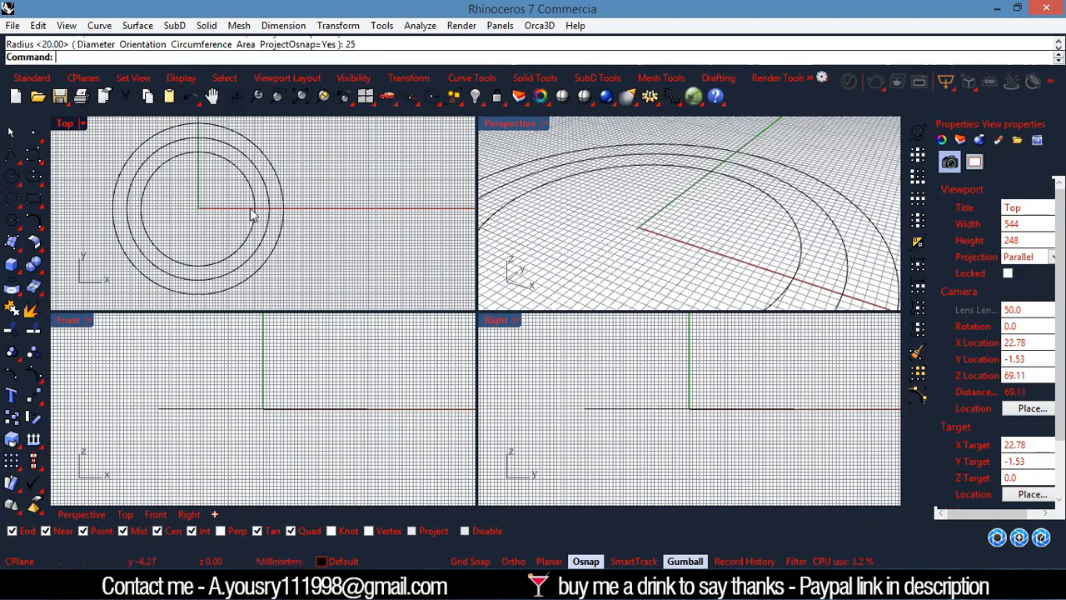
Check the centre distance in the reference drawing and move the 25 mm radius circle 75 mm along the positive X axis.
{"action": "left_click", "coordinate": [265, 206]}
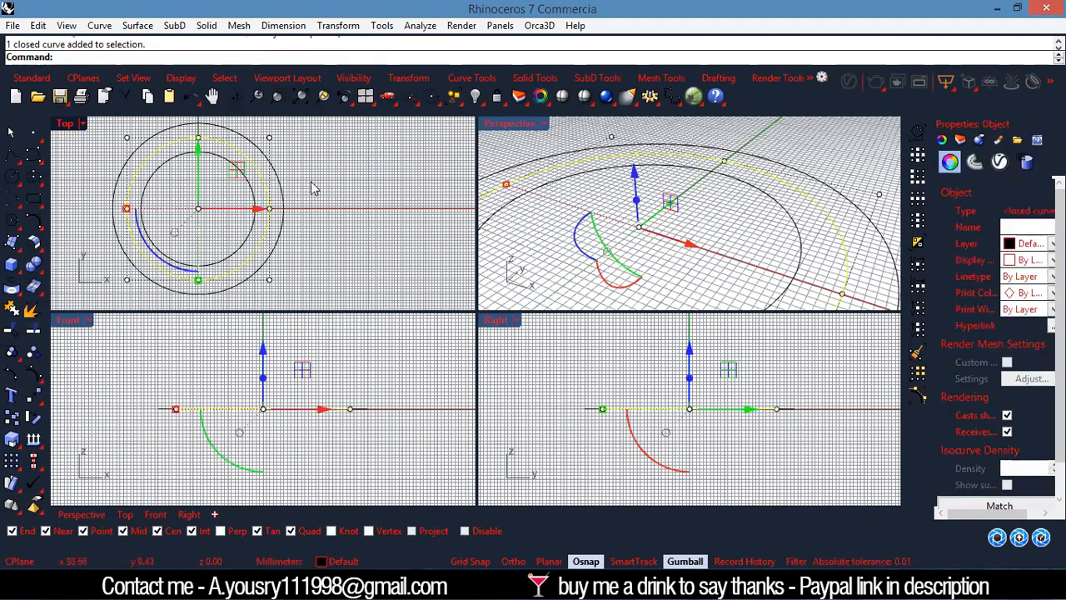
{"action": "left_click", "coordinate": [265, 185]}
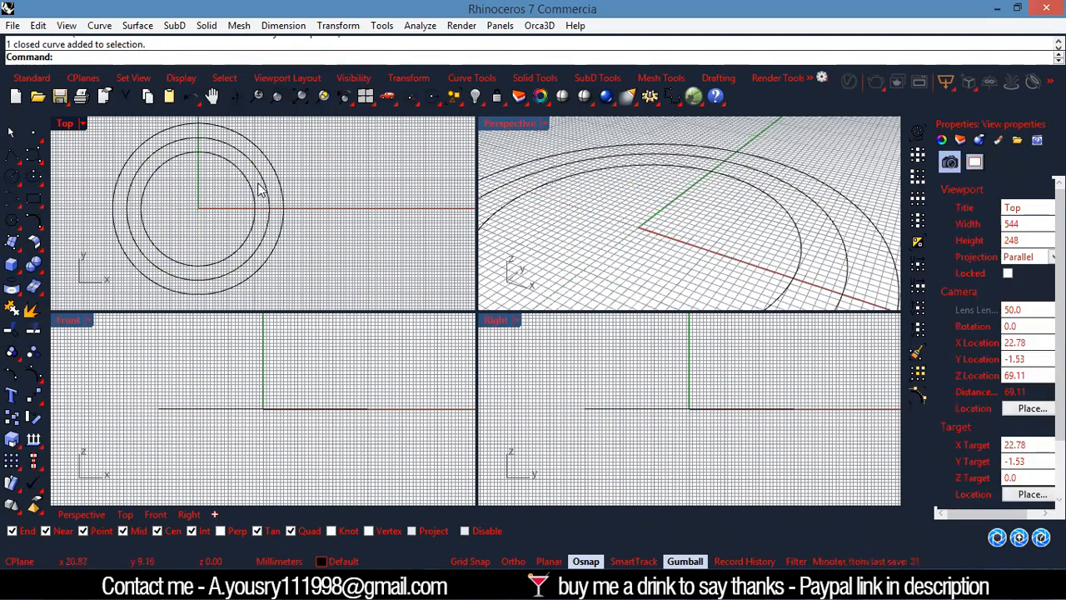
{"action": "left_click", "coordinate": [260, 190]}
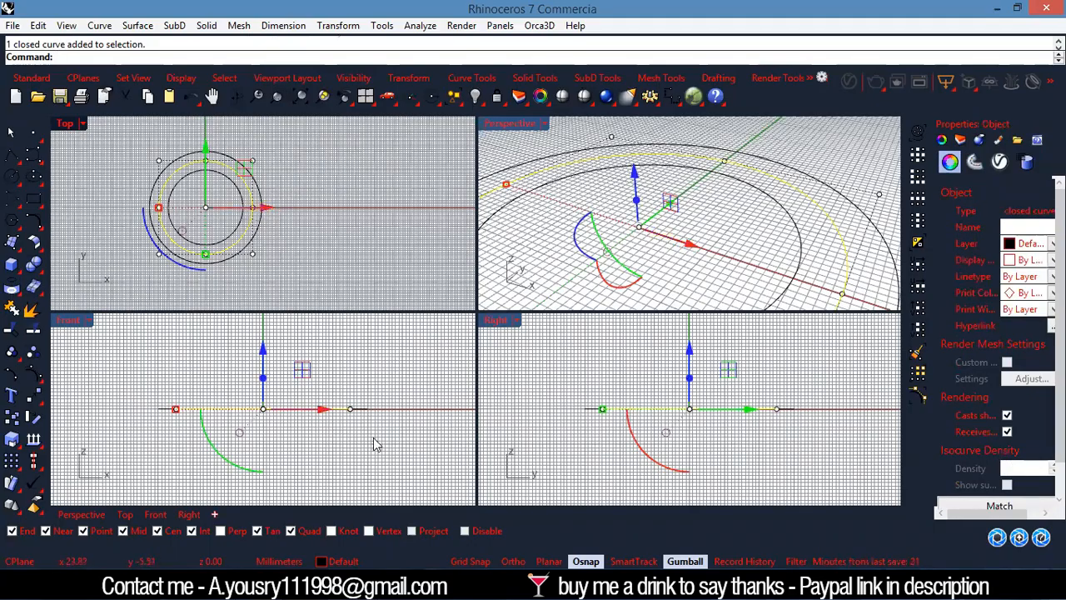
{"action": "left_click", "coordinate": [391, 583]}
{"action": "scroll", "coordinate": [666, 291], "scroll_direction": "down", "scroll_amount": 3}
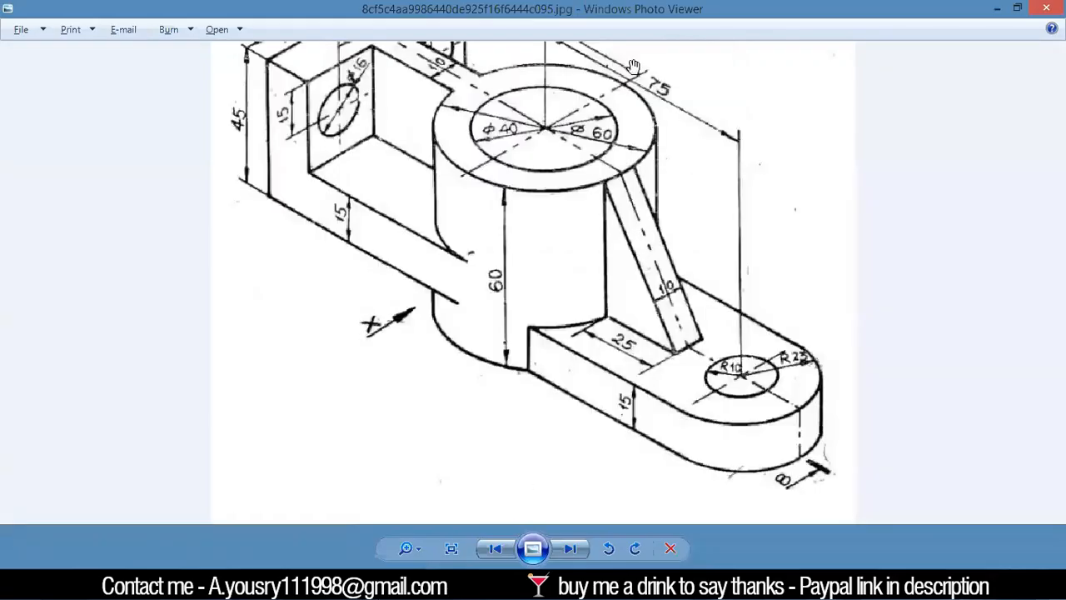
{"action": "left_click_drag", "start_coordinate": [624, 125], "coordinate": [596, 173]}
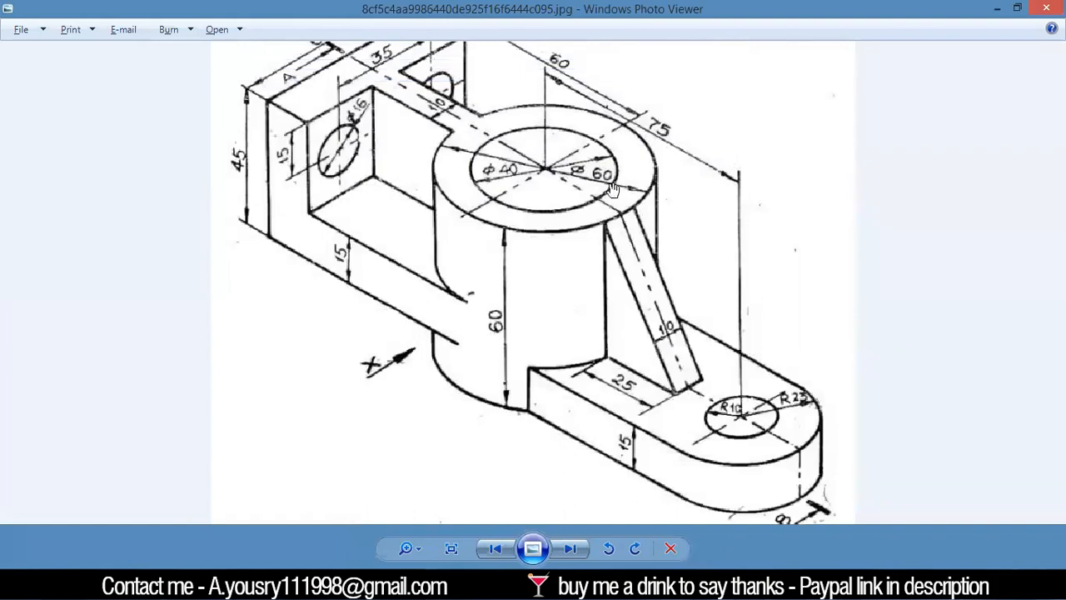
{"action": "left_click", "coordinate": [997, 8]}
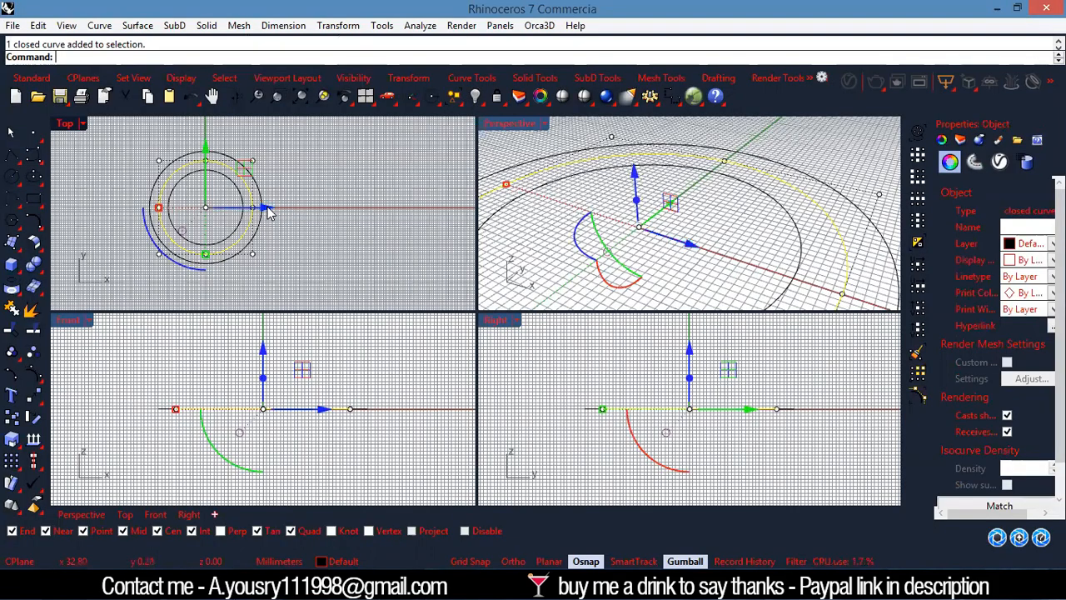
{"action": "left_click", "coordinate": [267, 209]}
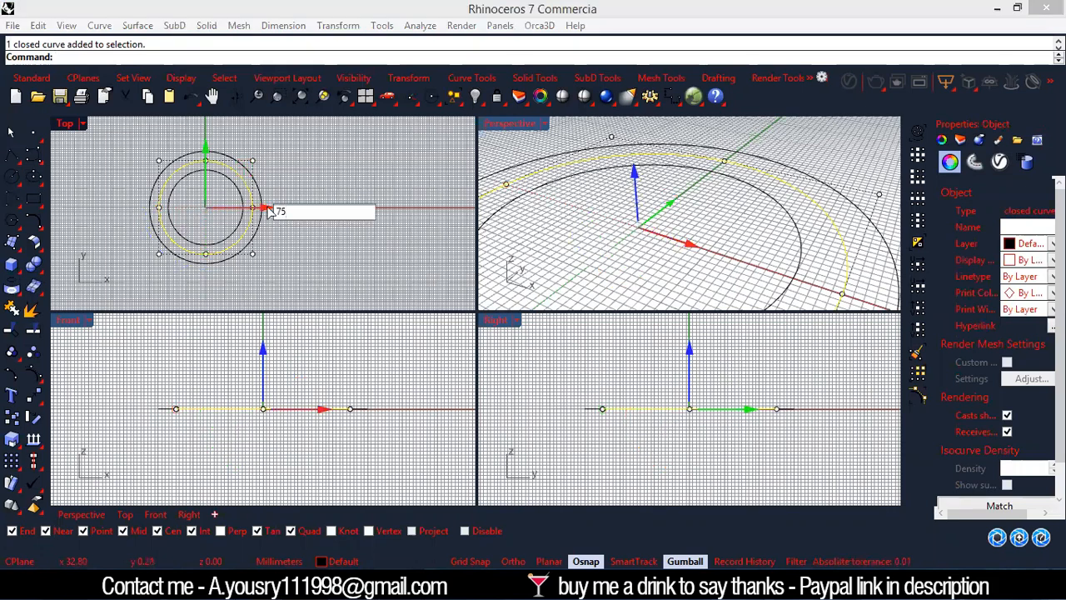
{"action": "key", "text": "Return"}
{"action": "left_click", "coordinate": [271, 252]}
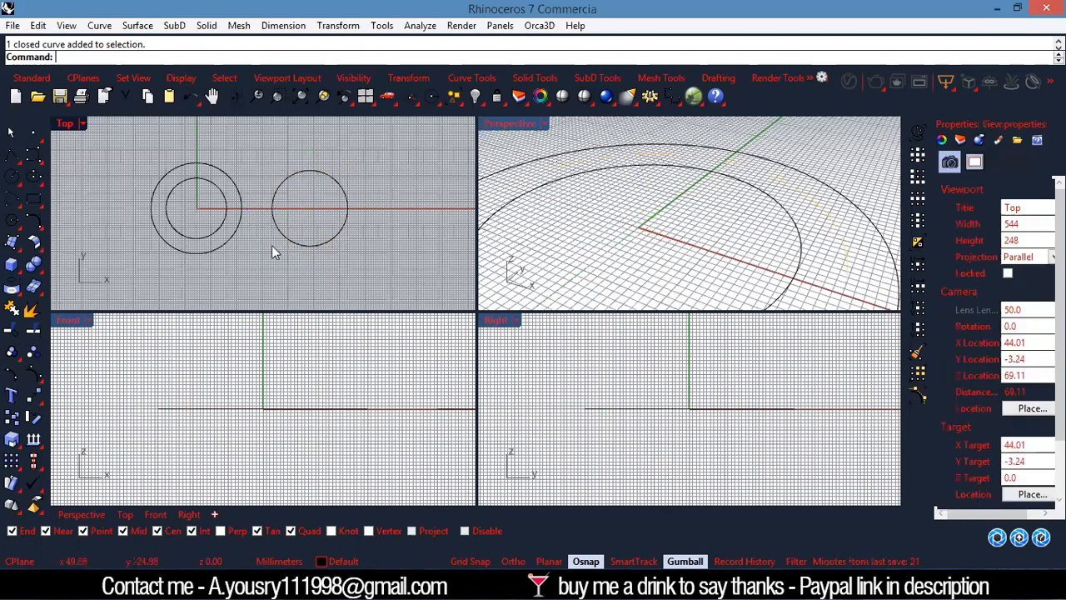
Draw a circle with a 10 mm radius at the centre of the offset 25 mm radius circle.
{"action": "right_click_drag", "start_coordinate": [666, 219], "coordinate": [741, 233]}
{"action": "scroll", "coordinate": [740, 232], "scroll_direction": "up", "scroll_amount": 3}
{"action": "scroll", "coordinate": [641, 223], "scroll_direction": "down", "scroll_amount": 2}
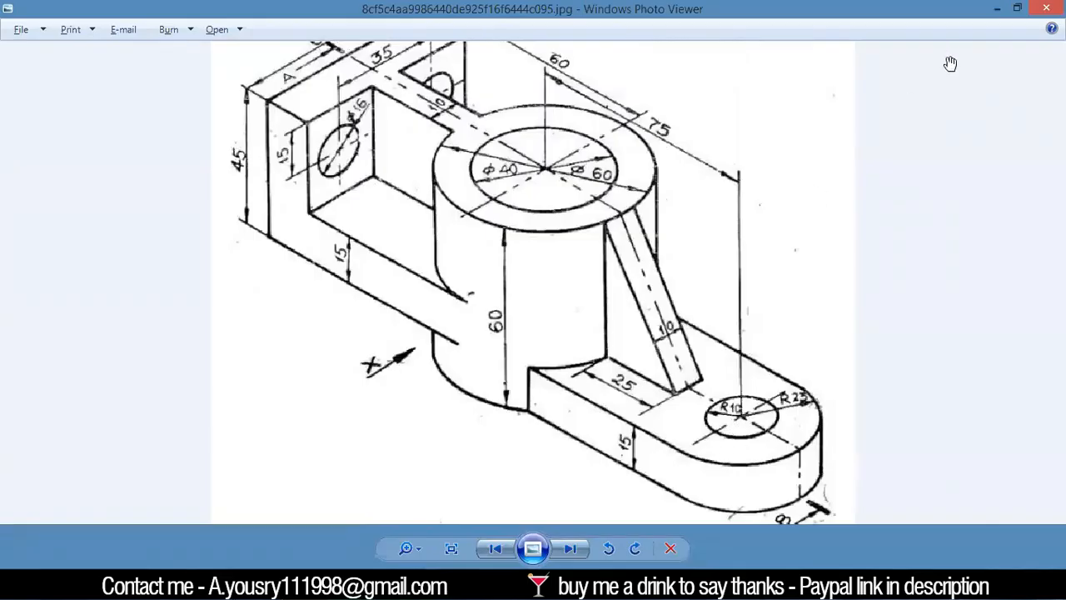
{"action": "key", "text": "alt+Tab"}
{"action": "right_click_drag", "start_coordinate": [607, 228], "coordinate": [709, 242]}
{"action": "scroll", "coordinate": [709, 243], "scroll_direction": "up", "scroll_amount": 4}
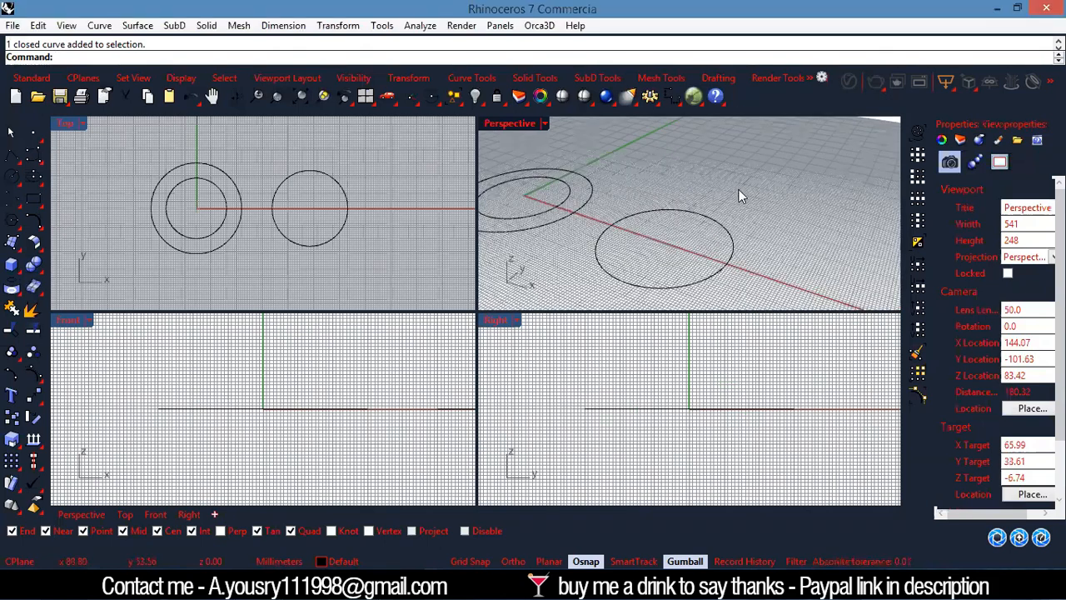
{"action": "right_click", "coordinate": [739, 196]}
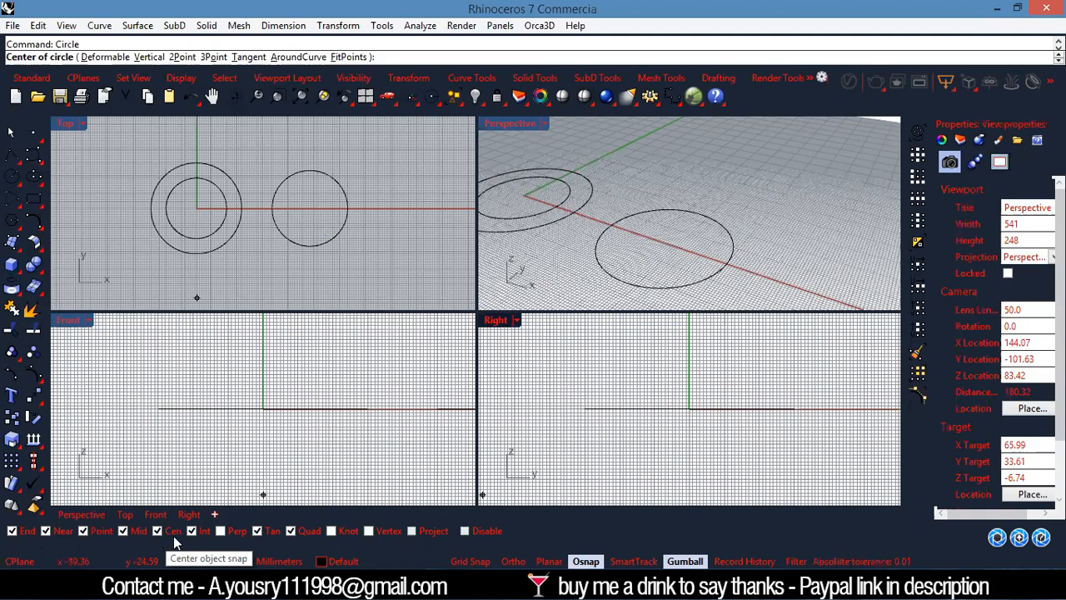
{"action": "left_click", "coordinate": [654, 282]}
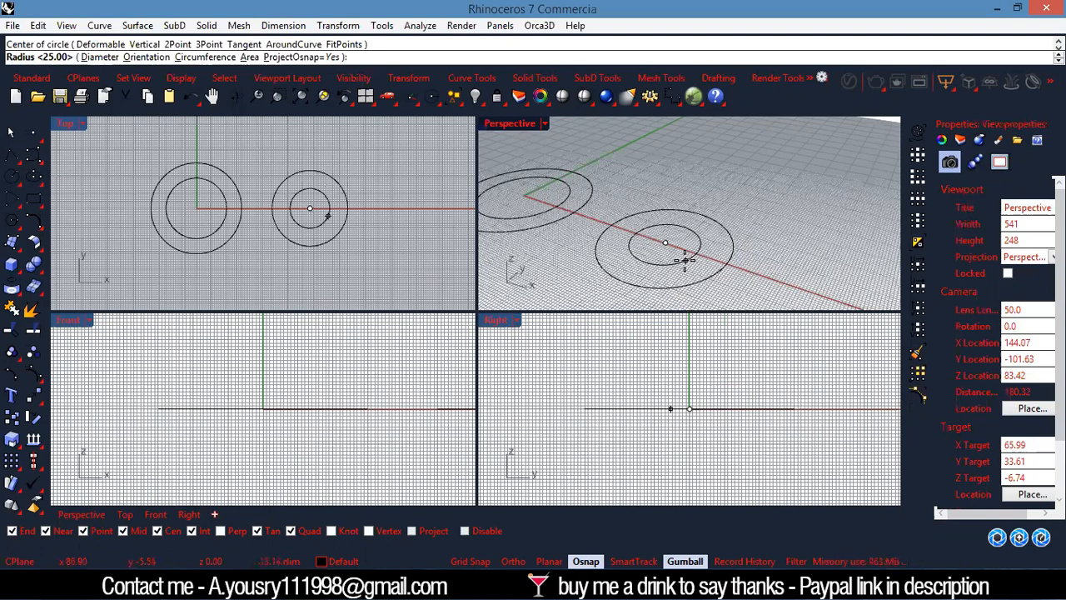
{"action": "type", "text": "10"}
{"action": "key", "text": "Return"}
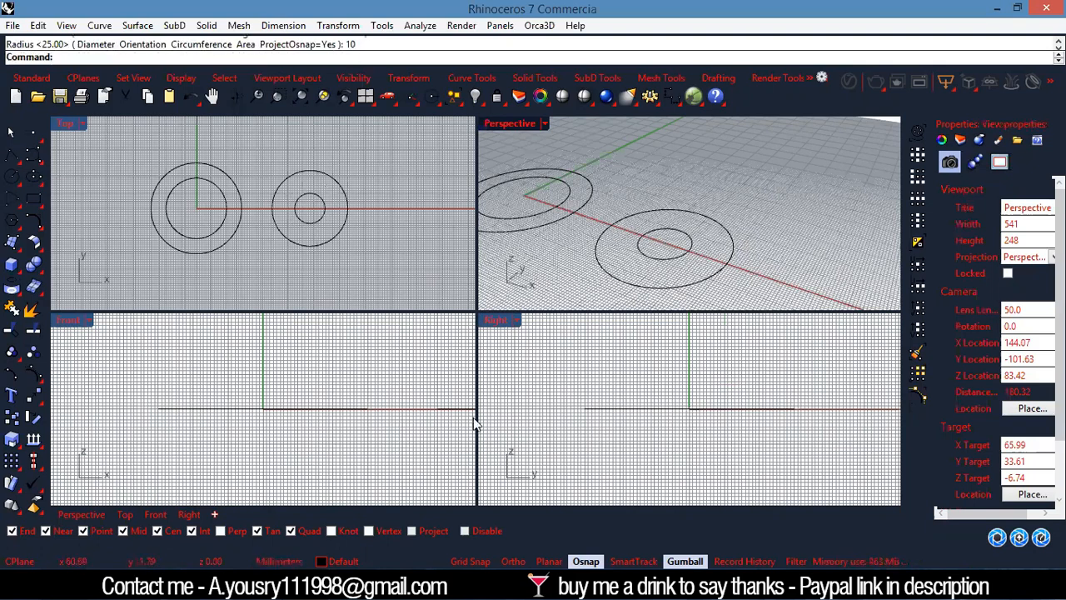
Check the reference drawing and start a straight solid extrusion of the two circles centred on the origin, with BothSides set to No.
{"action": "key", "text": "alt+Tab"}
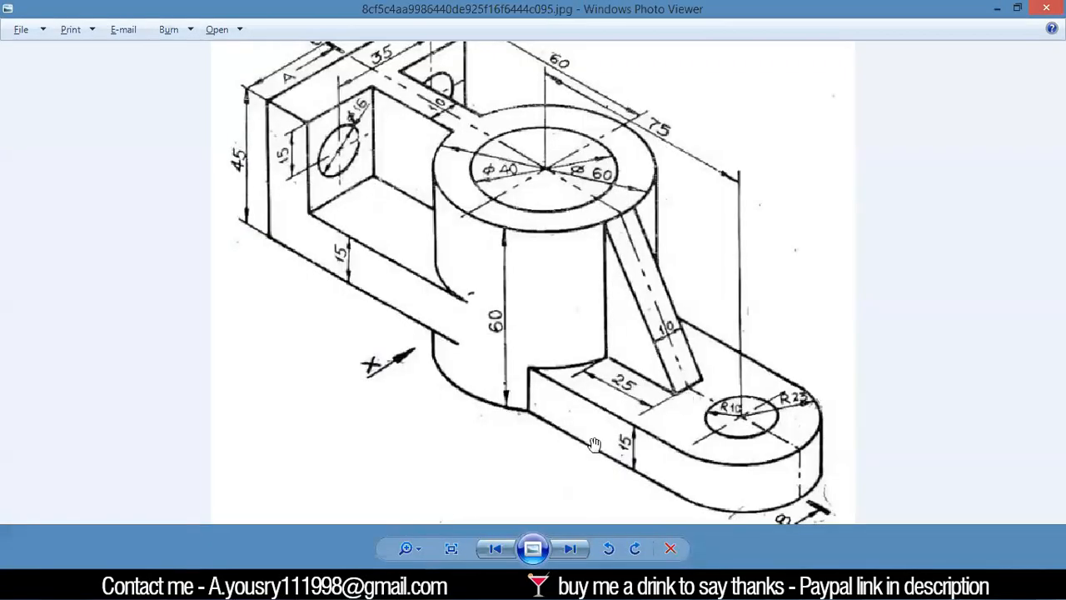
{"action": "scroll", "coordinate": [592, 403], "scroll_direction": "down", "scroll_amount": 1}
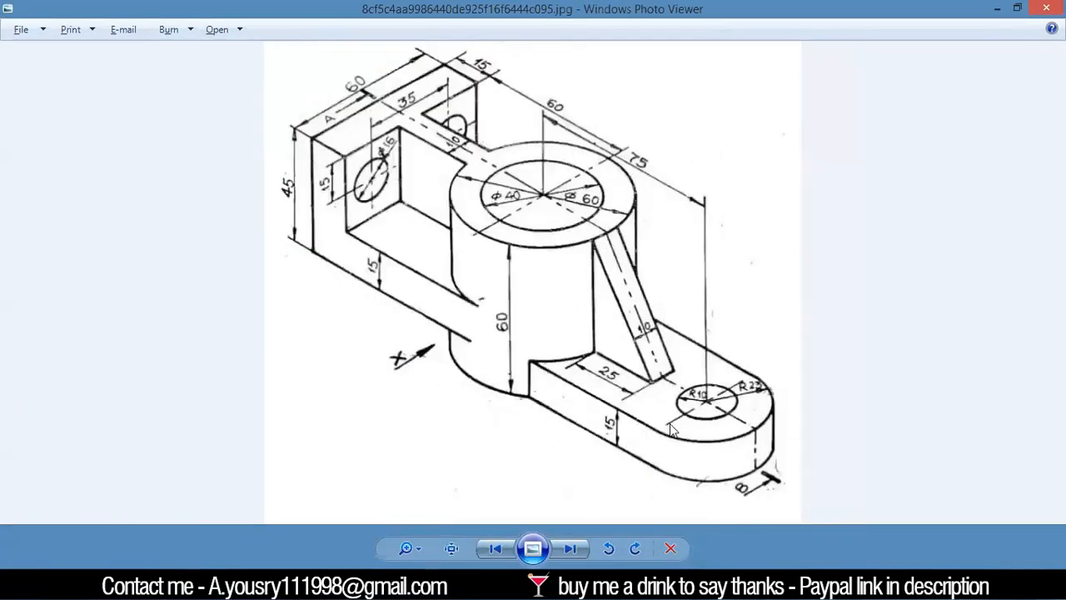
{"action": "scroll", "coordinate": [510, 394], "scroll_direction": "up", "scroll_amount": 2}
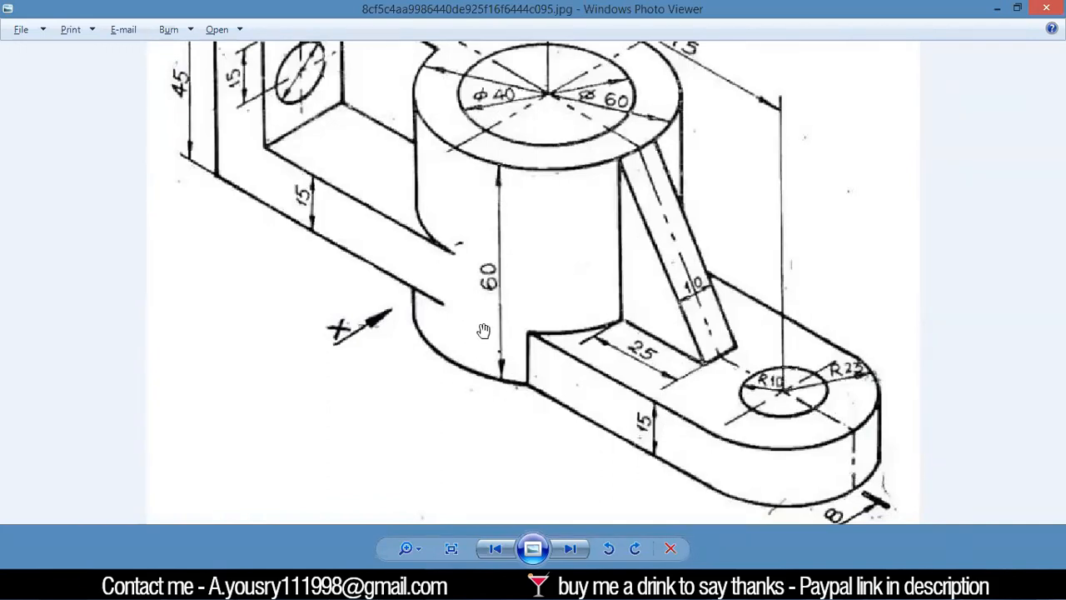
{"action": "left_click", "coordinate": [996, 9]}
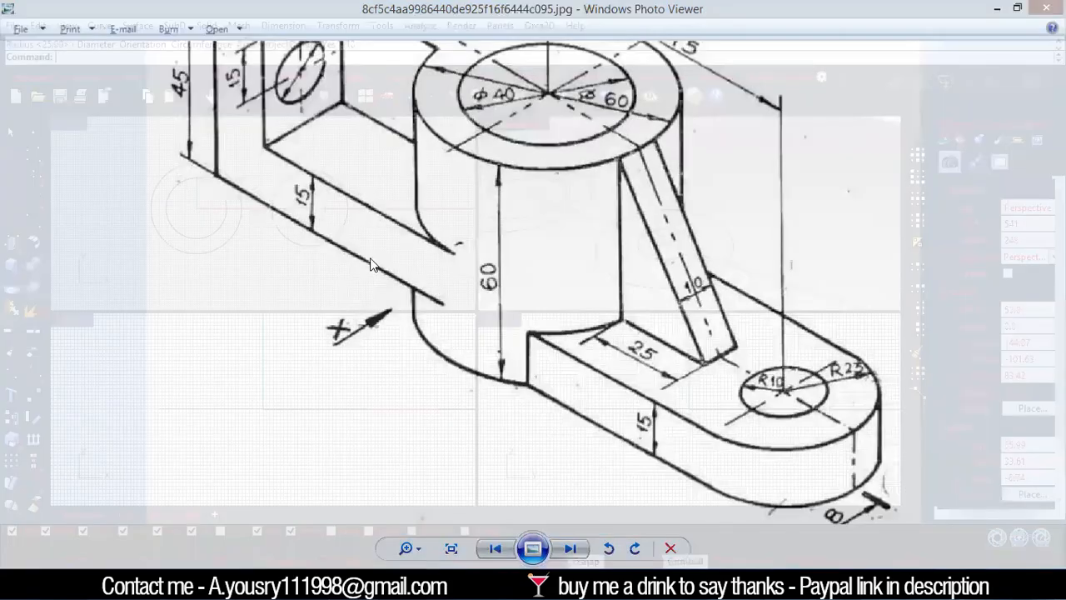
{"action": "right_click_drag", "start_coordinate": [546, 191], "coordinate": [593, 195], "text": "shift"}
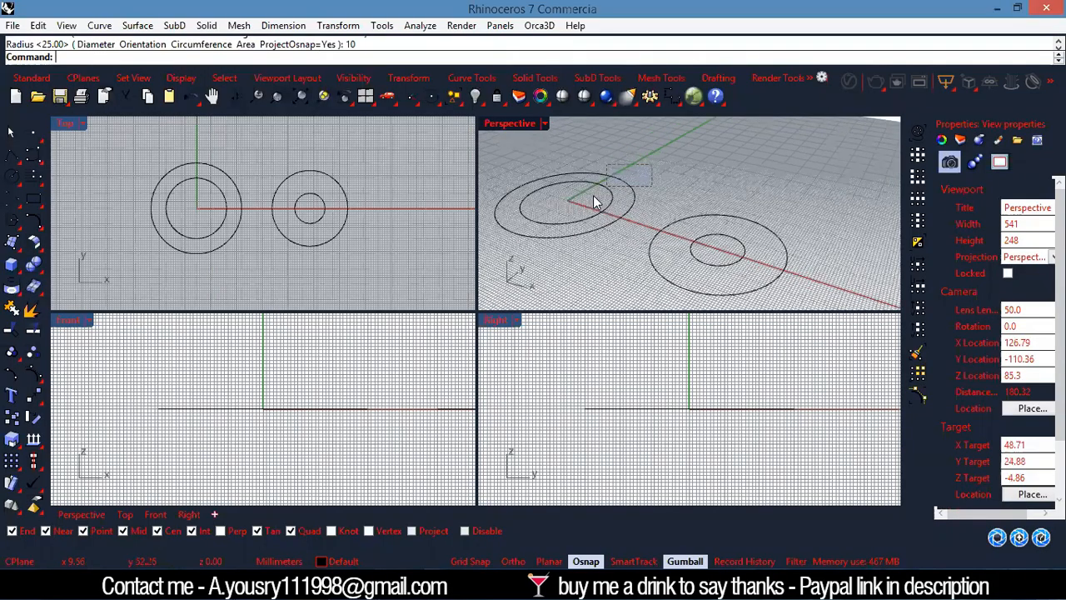
{"action": "left_click_drag", "start_coordinate": [651, 192], "coordinate": [593, 195]}
{"action": "scroll", "coordinate": [651, 187], "scroll_direction": "down", "scroll_amount": 5}
{"action": "scroll", "coordinate": [575, 177], "scroll_direction": "up", "scroll_amount": 5}
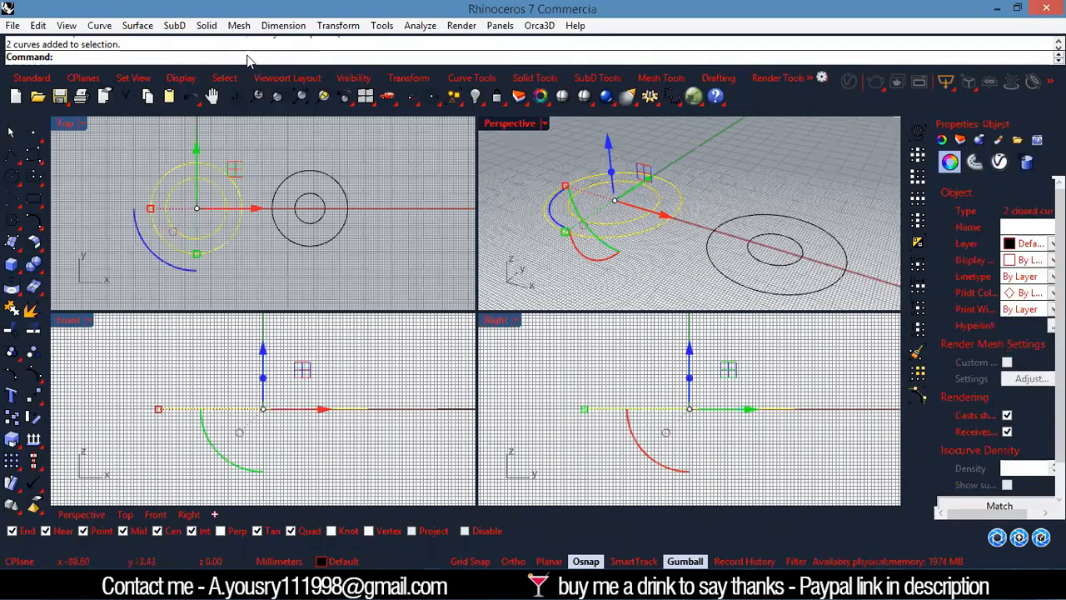
{"action": "left_click", "coordinate": [218, 28]}
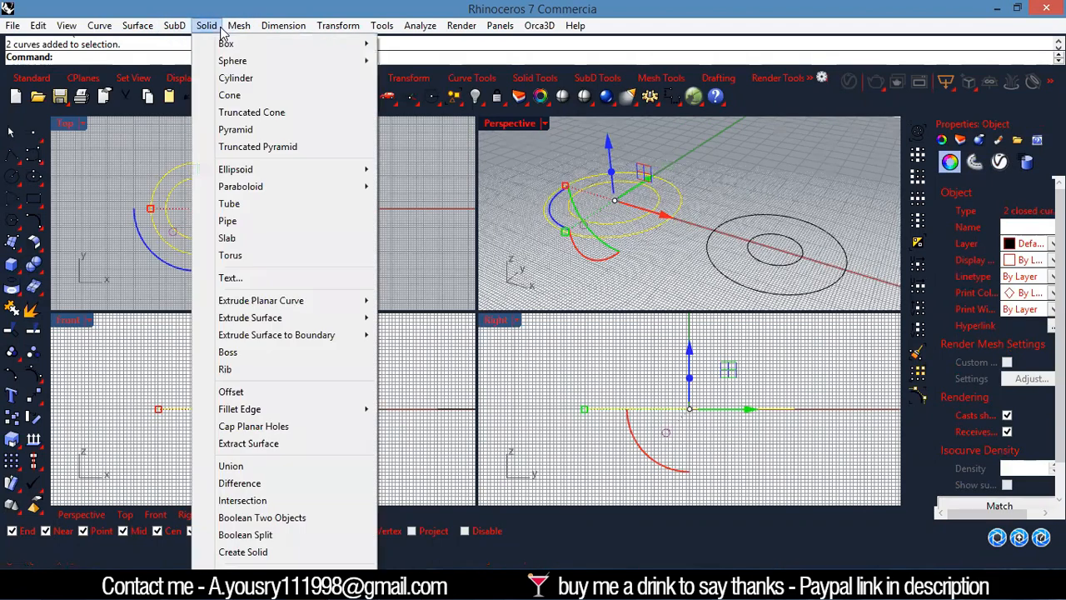
{"action": "mouse_move", "coordinate": [306, 310]}
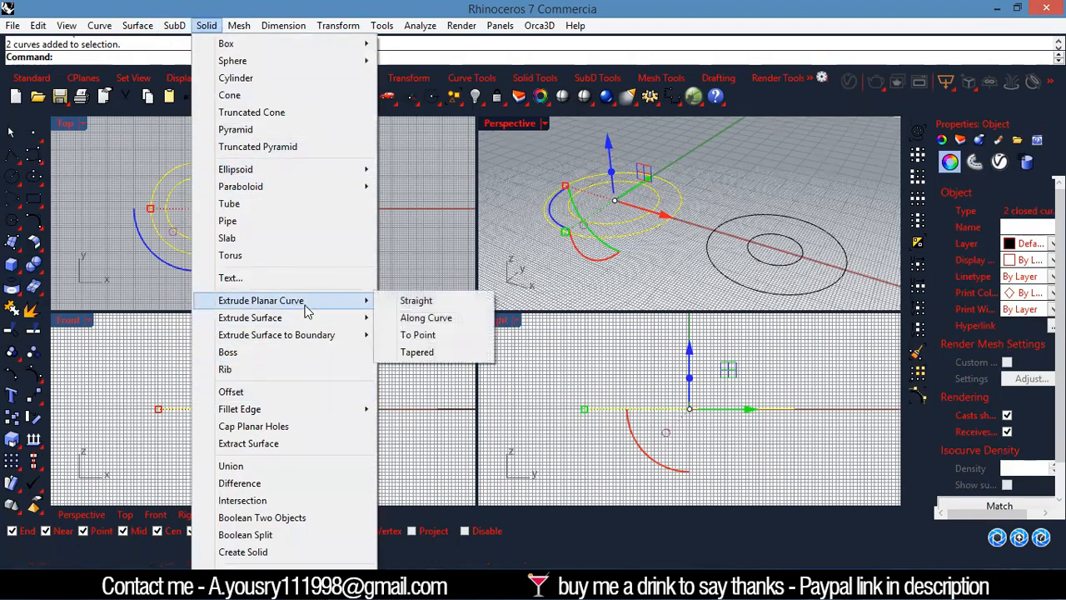
{"action": "left_click", "coordinate": [408, 301]}
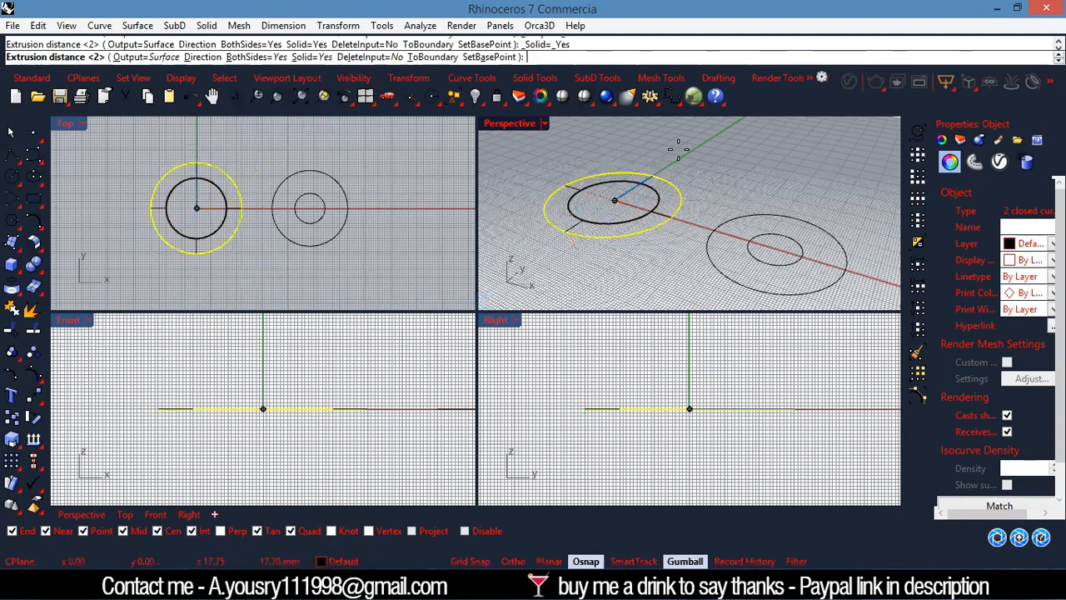
{"action": "scroll", "coordinate": [673, 178], "scroll_direction": "down", "scroll_amount": 5}
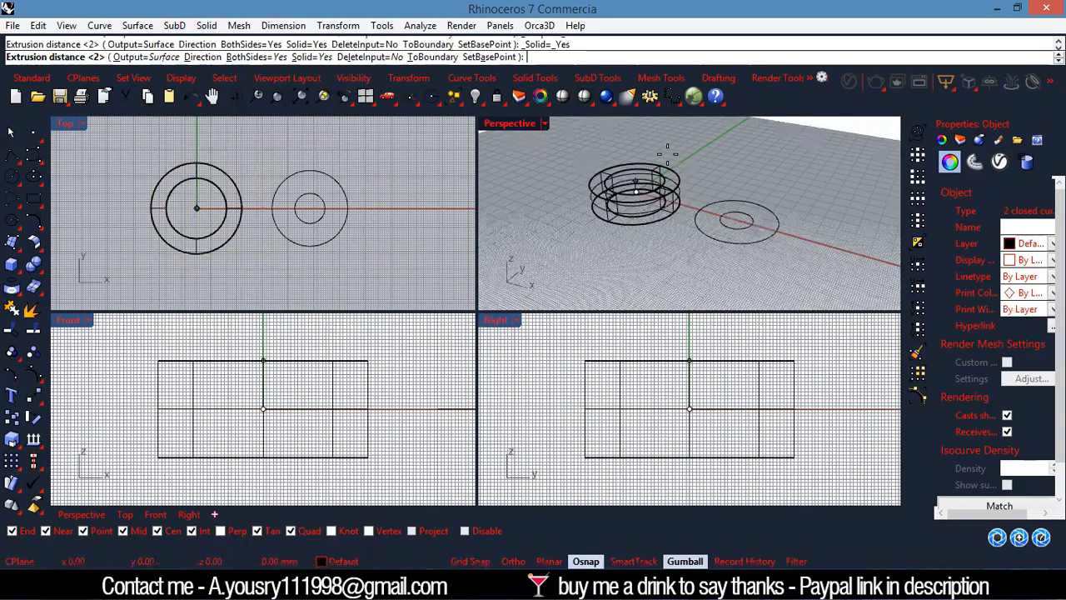
{"action": "right_click_drag", "start_coordinate": [667, 154], "coordinate": [655, 193], "text": "shift"}
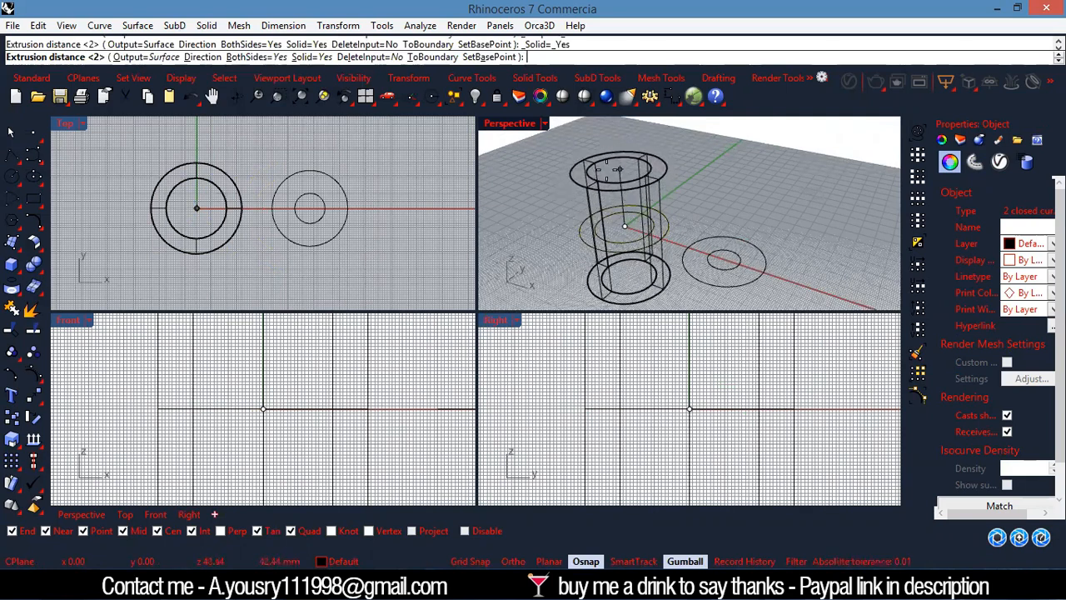
{"action": "left_click", "coordinate": [257, 58]}
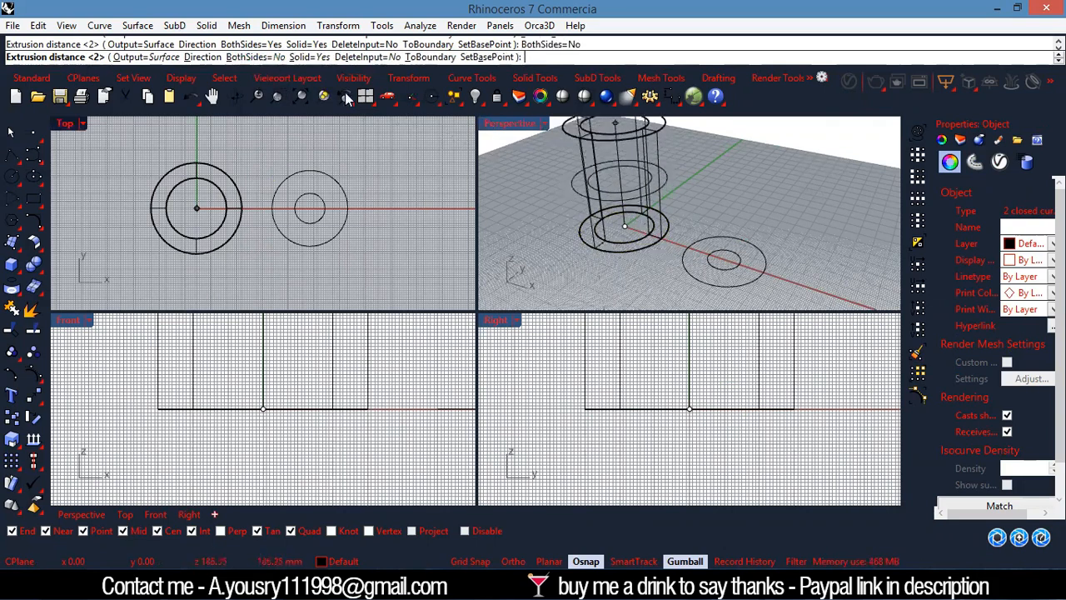
Check the cylinder height in the reference drawing, extrude the two origin circles 60 mm upward, and clear the selection.
{"action": "right_click_drag", "start_coordinate": [648, 235], "coordinate": [610, 168]}
{"action": "left_click", "coordinate": [400, 583]}
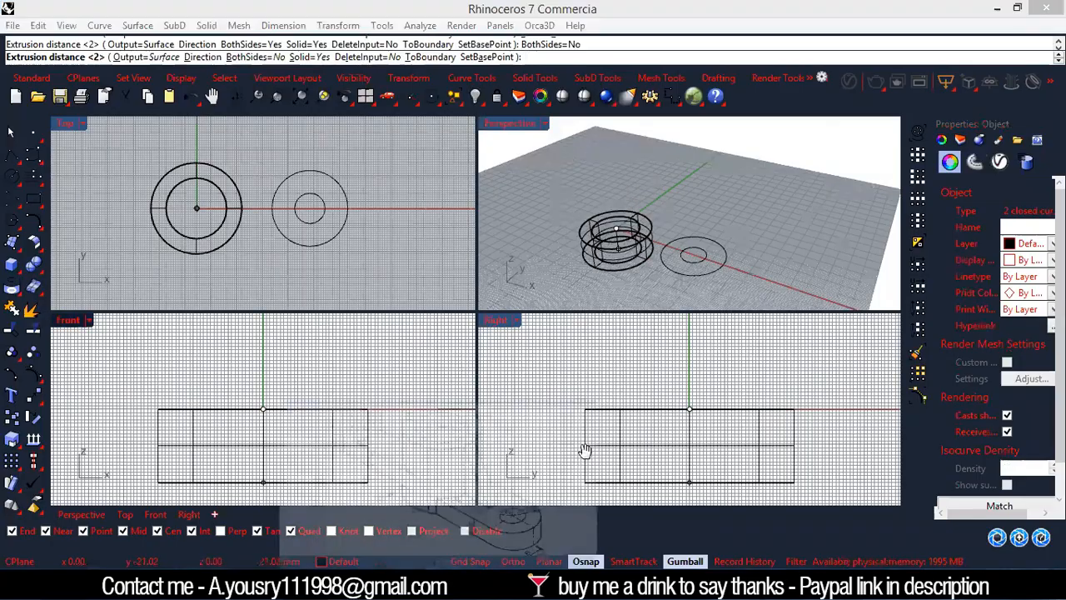
{"action": "left_click", "coordinate": [997, 8]}
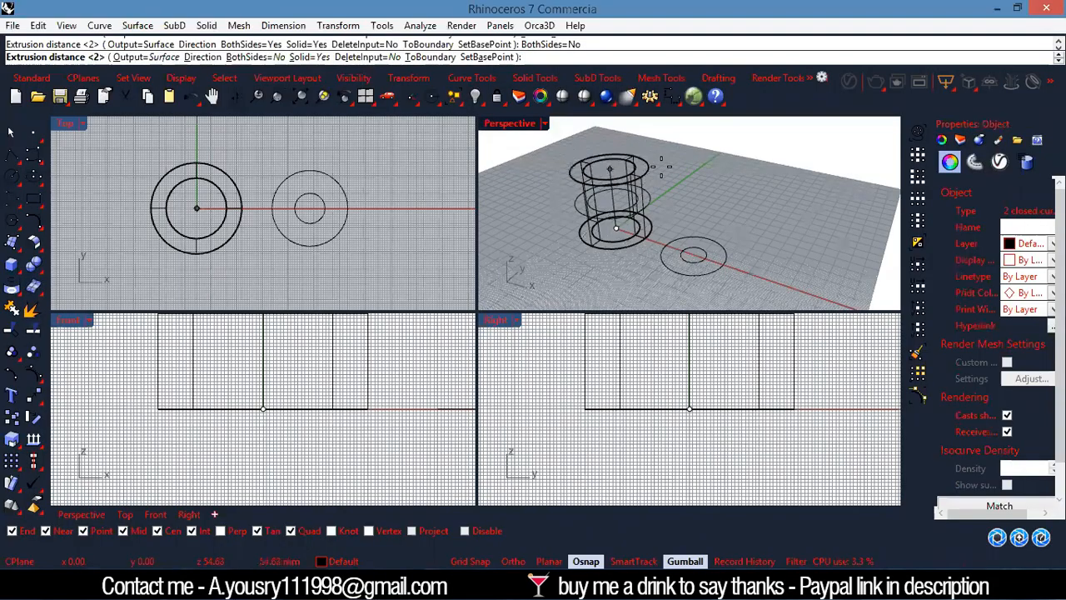
{"action": "type", "text": "60"}
{"action": "key", "text": "Return"}
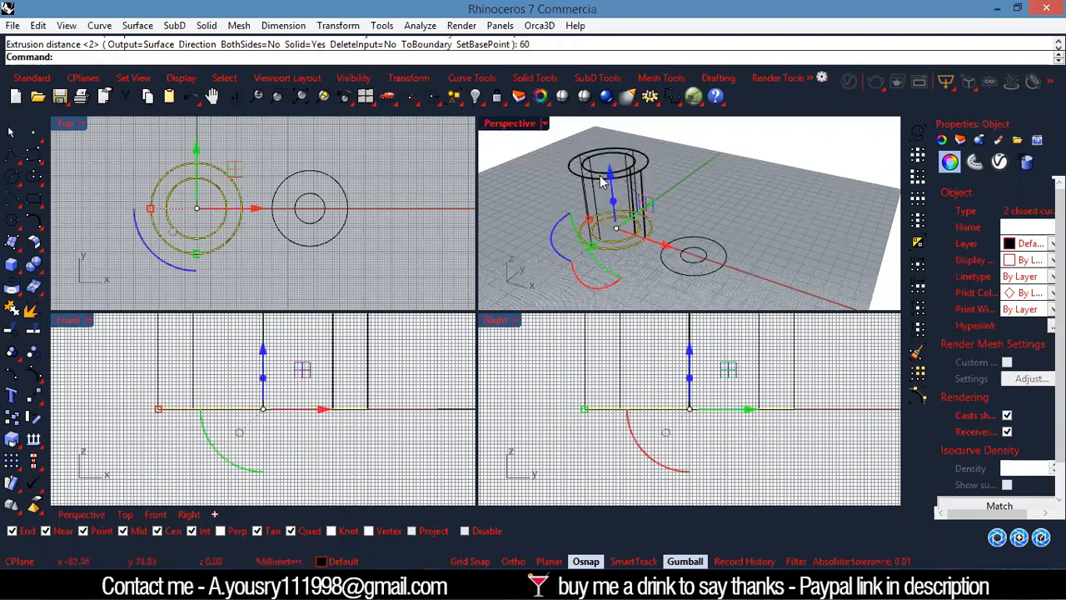
{"action": "right_click_drag", "start_coordinate": [660, 168], "coordinate": [719, 175]}
{"action": "key", "text": "Escape"}
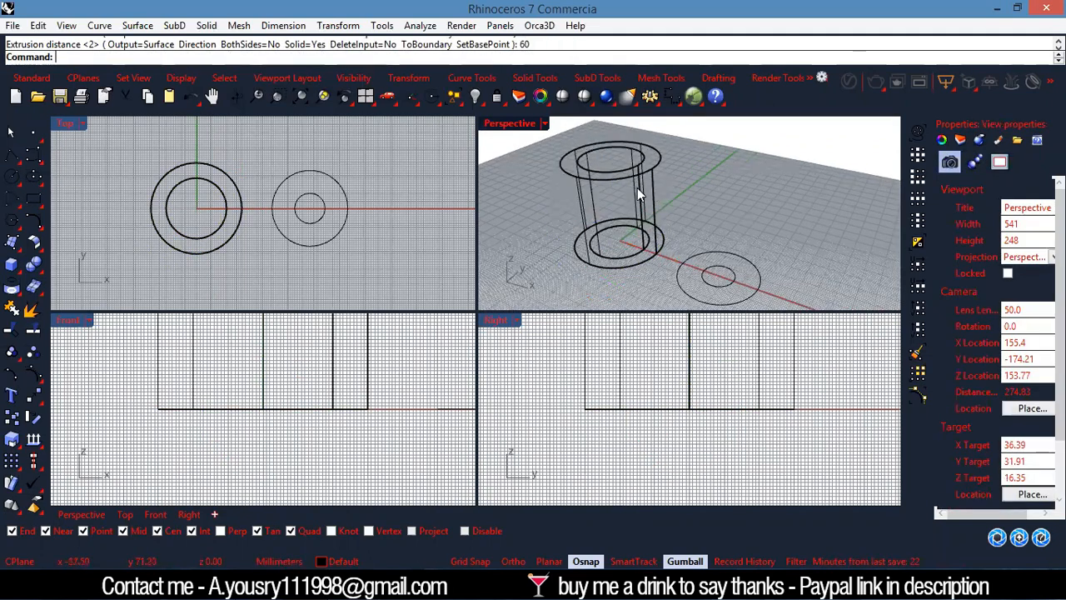
Set the Perspective viewport to the Shaded display mode.
{"action": "key", "text": "ctrl+alt+s"}
{"action": "mouse_move", "coordinate": [691, 182]}
{"action": "right_mouse_down"}
{"action": "mouse_move", "coordinate": [596, 222]}
{"action": "mouse_move", "coordinate": [655, 224]}
{"action": "mouse_move", "coordinate": [749, 207]}
{"action": "mouse_move", "coordinate": [748, 181]}
{"action": "mouse_move", "coordinate": [704, 177]}
{"action": "mouse_move", "coordinate": [685, 205]}
{"action": "right_mouse_up"}
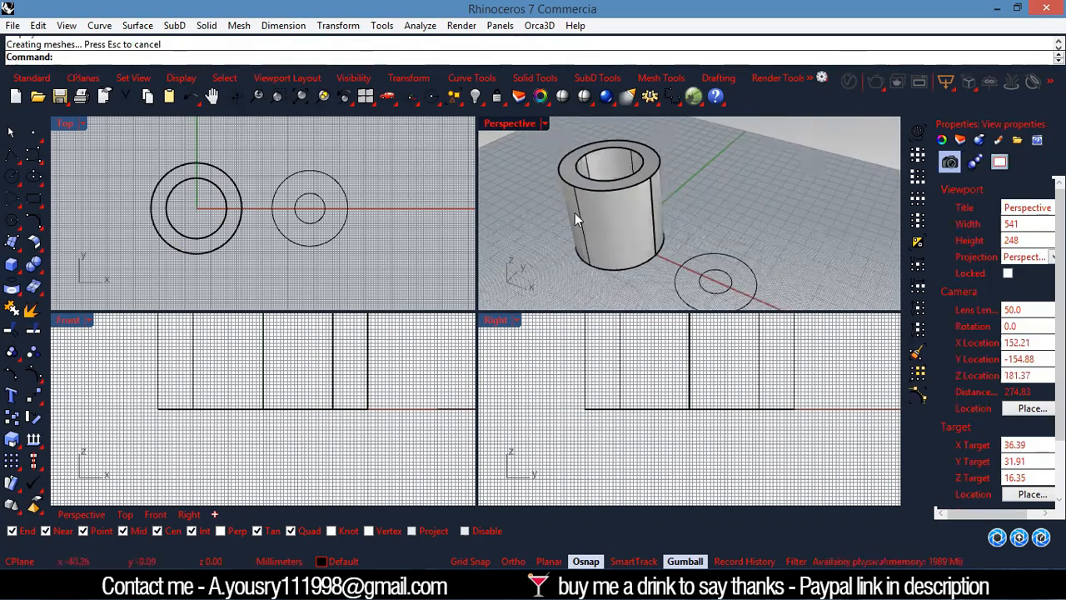
{"action": "left_click", "coordinate": [544, 123]}
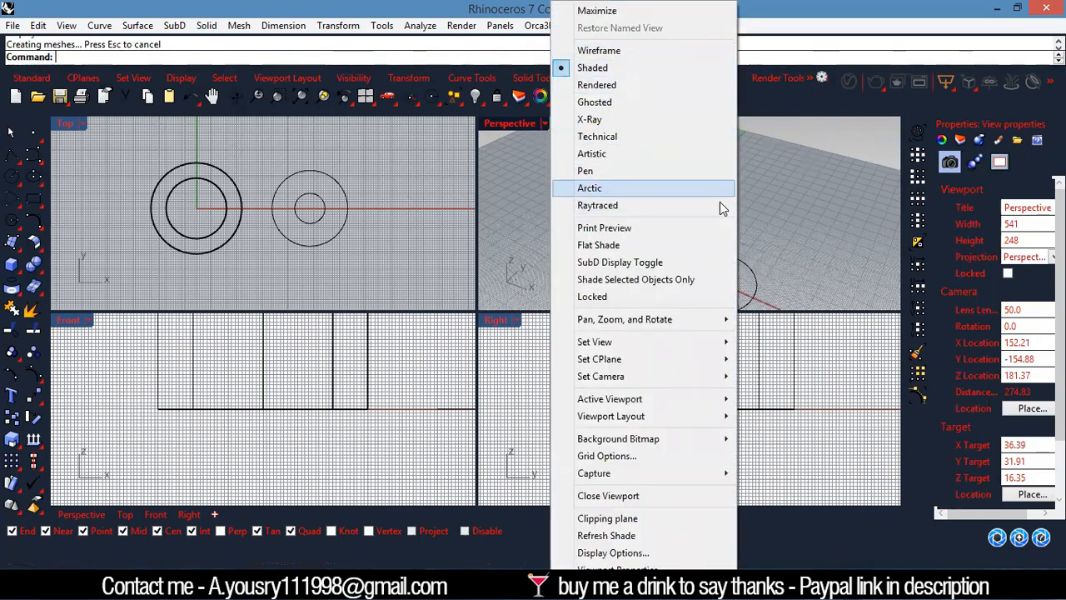
{"action": "left_click", "coordinate": [785, 208]}
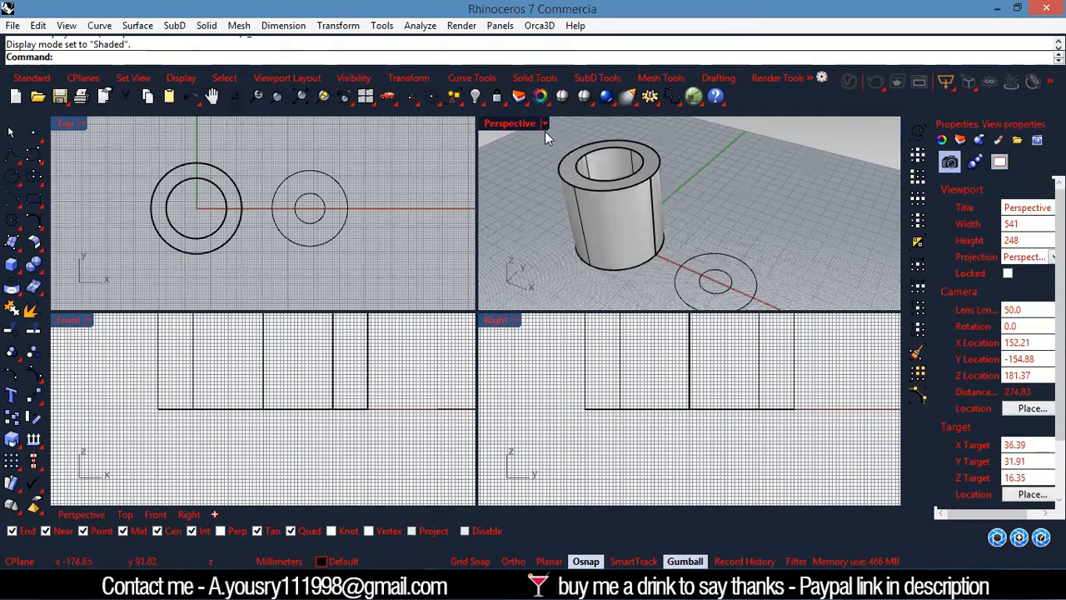
Switch the Perspective viewport to Wireframe and back to Shaded to compare how the hollow cylinder is displayed.
{"action": "key", "text": "ctrl+alt+w"}
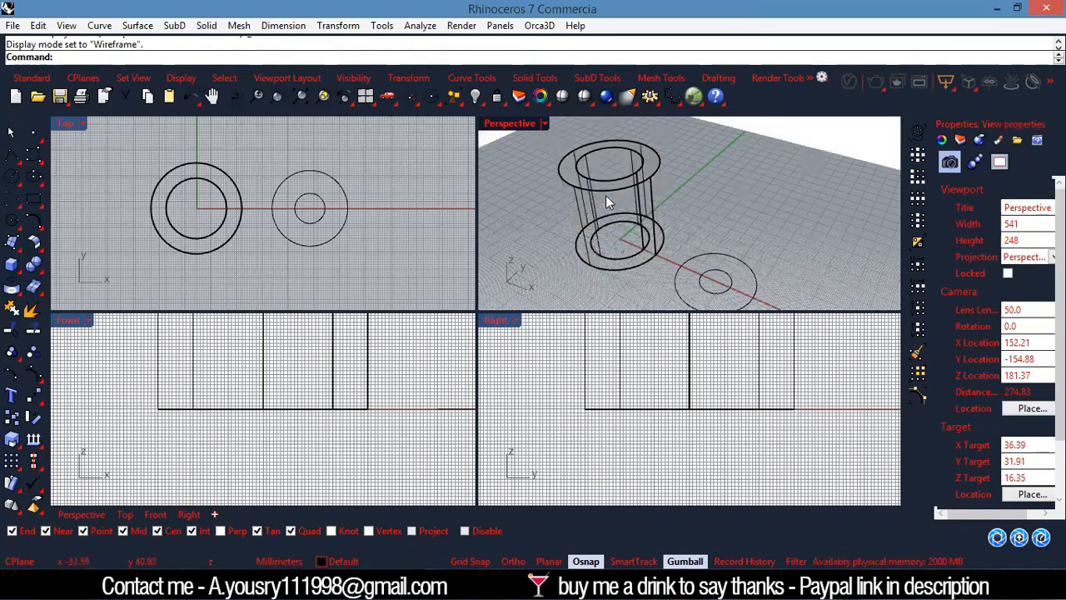
{"action": "right_click_drag", "start_coordinate": [680, 242], "coordinate": [645, 221], "text": "shift"}
{"action": "scroll", "coordinate": [595, 226], "scroll_direction": "down", "scroll_amount": 5}
{"action": "scroll", "coordinate": [619, 228], "scroll_direction": "up", "scroll_amount": 3}
{"action": "right_click_drag", "start_coordinate": [754, 213], "coordinate": [564, 212]}
{"action": "scroll", "coordinate": [558, 217], "scroll_direction": "up", "scroll_amount": 3}
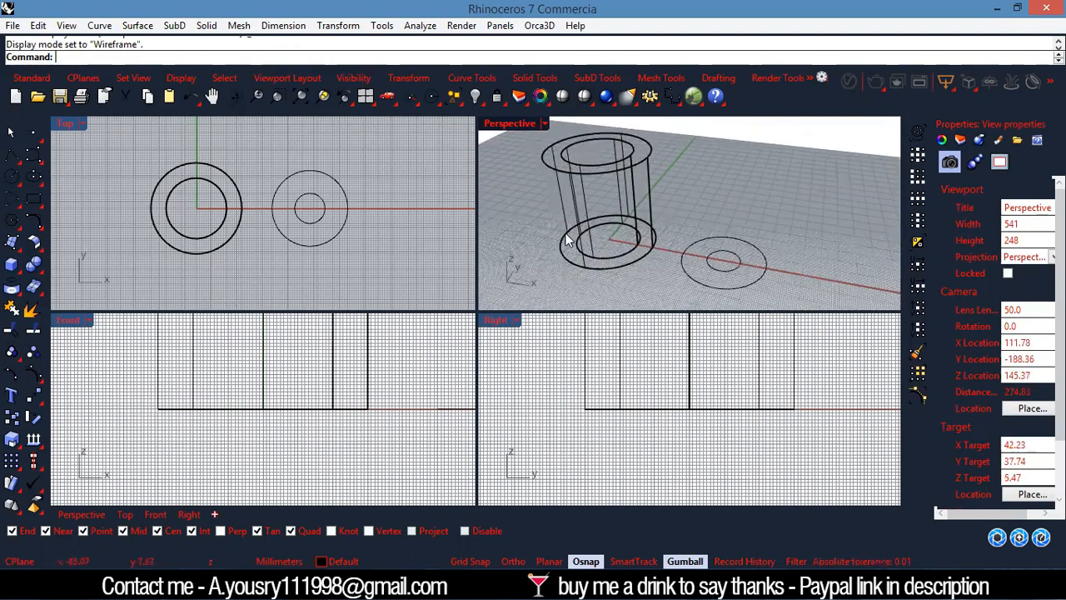
{"action": "scroll", "coordinate": [666, 212], "scroll_direction": "down", "scroll_amount": 3}
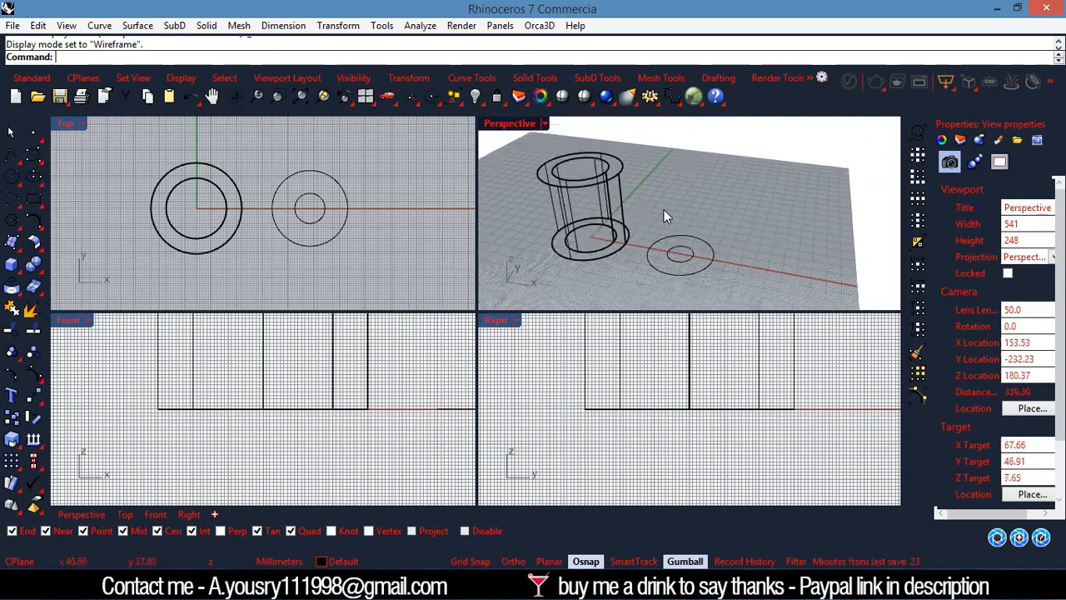
{"action": "key", "text": "ctrl+alt+s"}
{"action": "scroll", "coordinate": [648, 209], "scroll_direction": "down", "scroll_amount": 4}
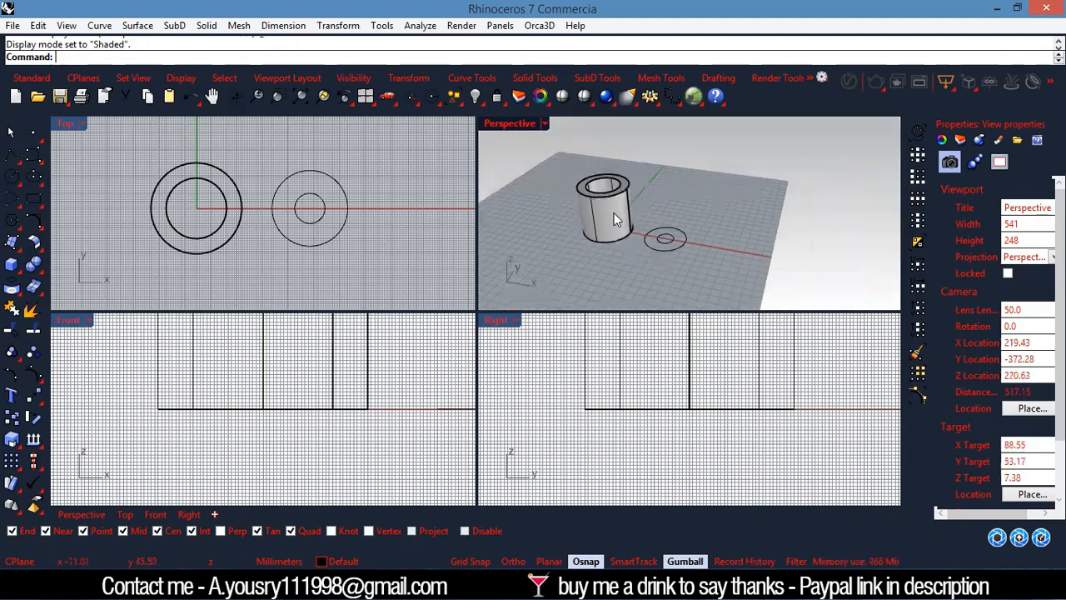
{"action": "scroll", "coordinate": [617, 213], "scroll_direction": "up", "scroll_amount": 6}
{"action": "scroll", "coordinate": [718, 254], "scroll_direction": "down", "scroll_amount": 2}
{"action": "scroll", "coordinate": [718, 248], "scroll_direction": "down", "scroll_amount": 2}
{"action": "scroll", "coordinate": [718, 249], "scroll_direction": "up", "scroll_amount": 2}
{"action": "scroll", "coordinate": [679, 237], "scroll_direction": "down", "scroll_amount": 4}
{"action": "right_click_drag", "start_coordinate": [679, 237], "coordinate": [691, 285]}
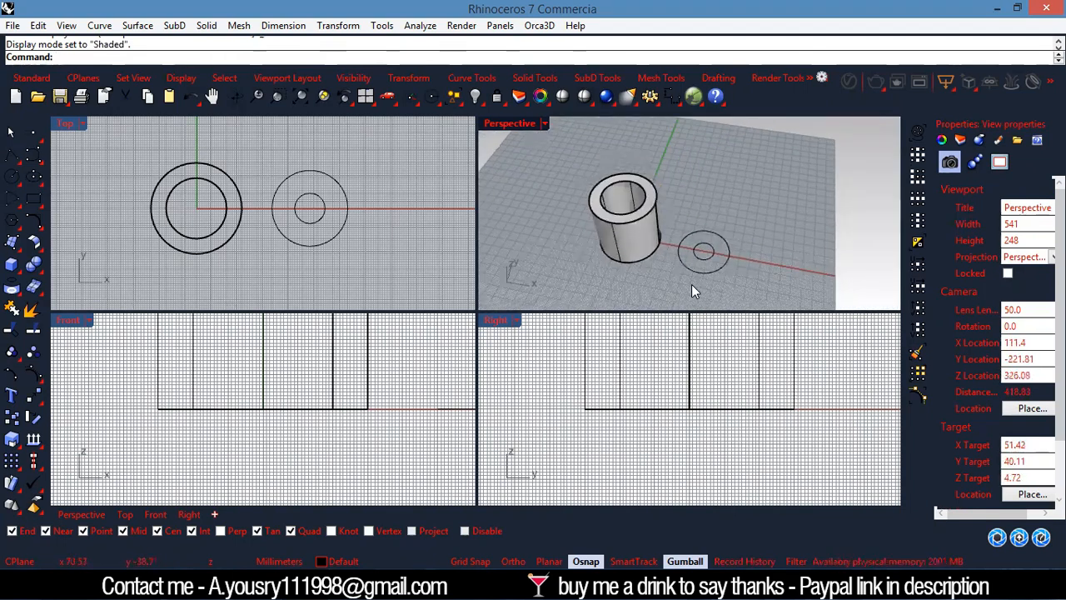
Hide the extruded hollow cylinder so that only the base circles are shown.
{"action": "left_click", "coordinate": [632, 217]}
{"action": "left_click", "coordinate": [690, 193]}
{"action": "scroll", "coordinate": [626, 240], "scroll_direction": "up", "scroll_amount": 3}
{"action": "left_click", "coordinate": [626, 241]}
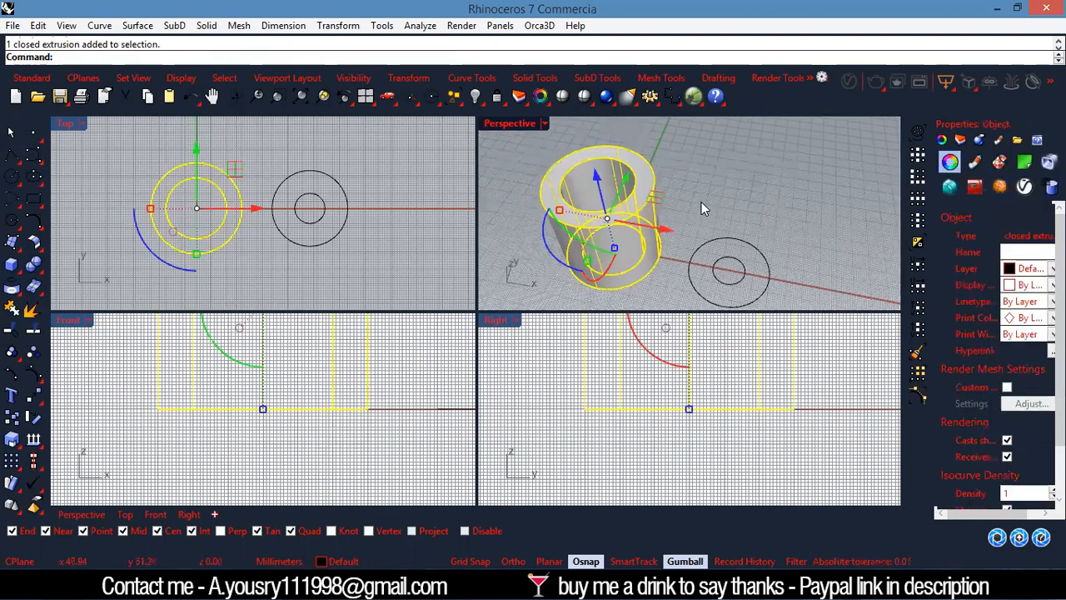
{"action": "key", "text": "ctrl+h"}
{"action": "scroll", "coordinate": [633, 164], "scroll_direction": "down", "scroll_amount": 2}
{"action": "scroll", "coordinate": [648, 244], "scroll_direction": "up", "scroll_amount": 4}
{"action": "scroll", "coordinate": [296, 189], "scroll_direction": "down", "scroll_amount": 4}
{"action": "scroll", "coordinate": [231, 191], "scroll_direction": "up", "scroll_amount": 4}
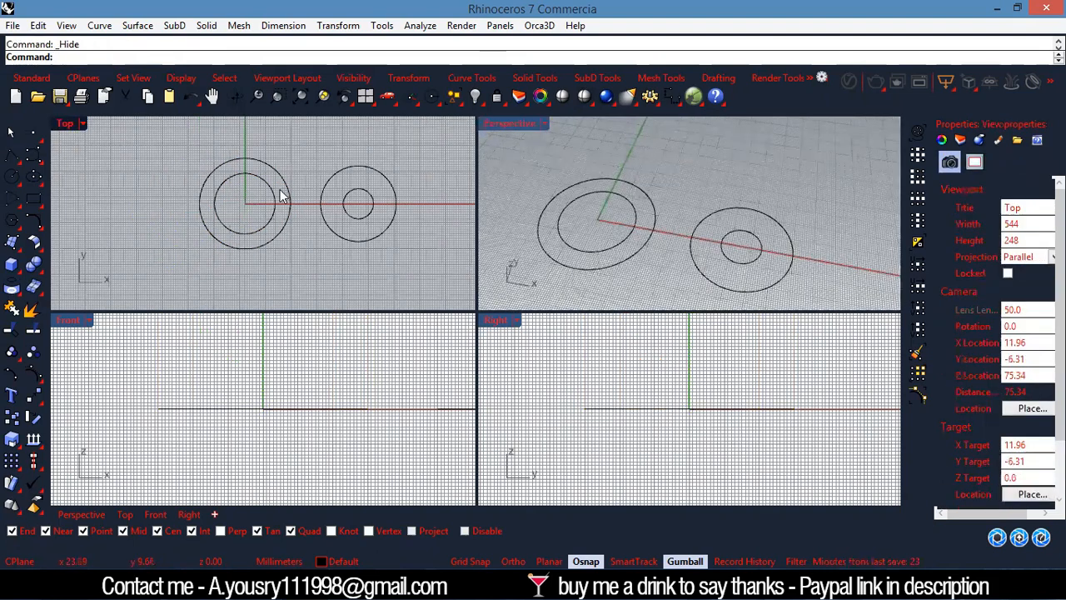
With Ortho on, draw a horizontal line from the top quadrant of the arm-end circle past the far side of the two origin circles.
{"action": "type", "text": "Li"}
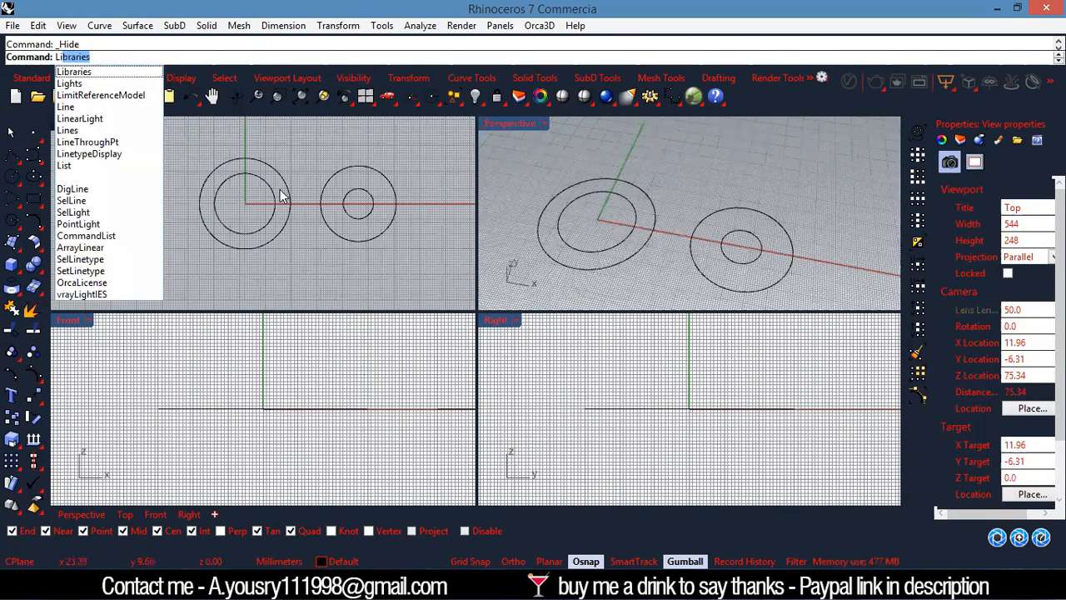
{"action": "type", "text": "ne"}
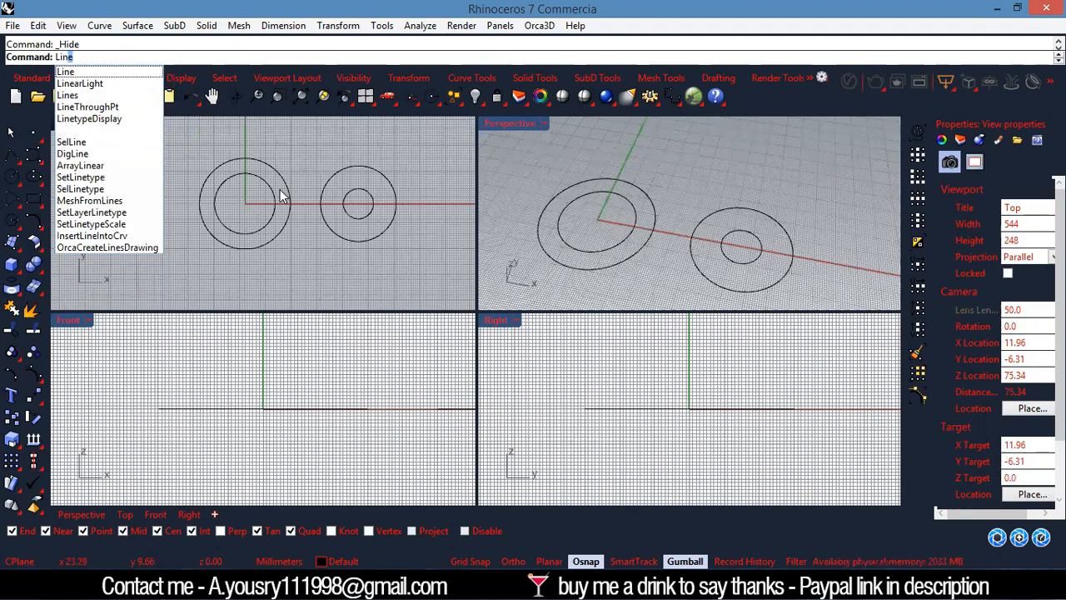
{"action": "key", "text": "Return"}
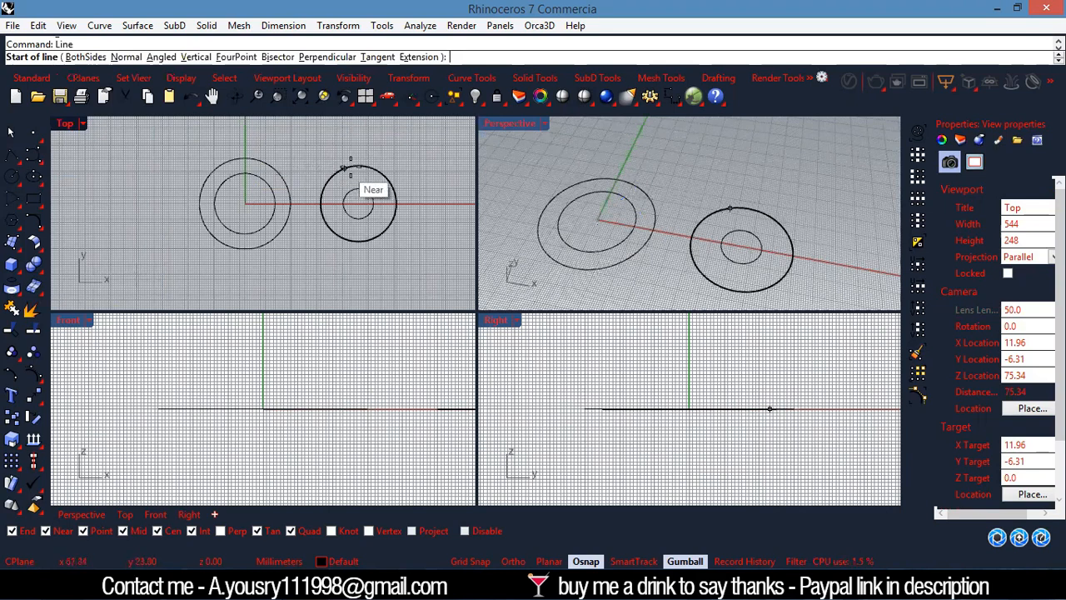
{"action": "left_click", "coordinate": [358, 165]}
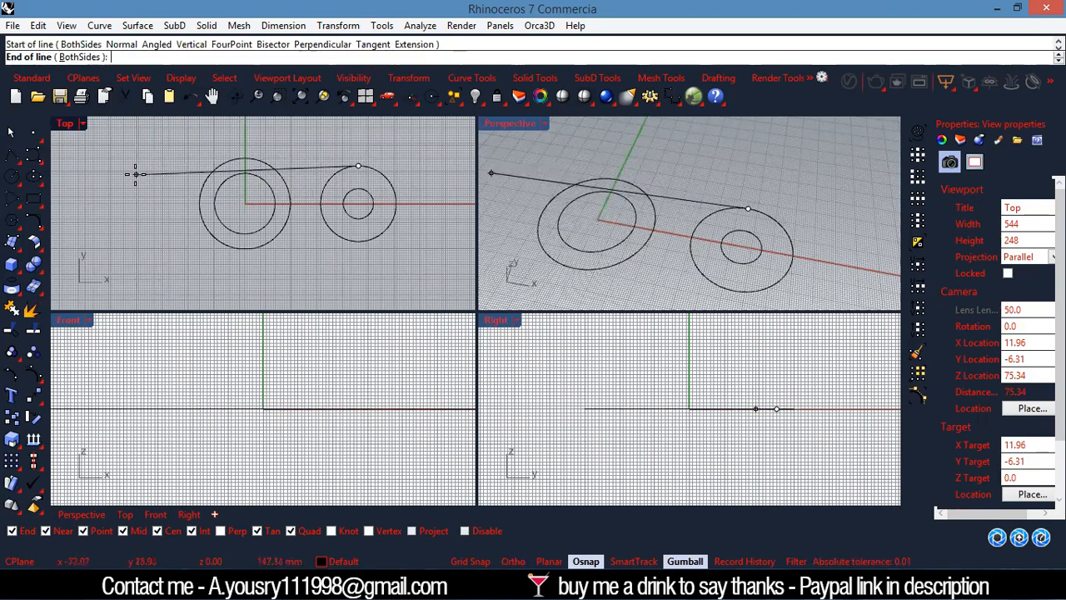
{"action": "scroll", "coordinate": [202, 172], "scroll_direction": "down", "scroll_amount": 3}
{"action": "scroll", "coordinate": [287, 159], "scroll_direction": "up", "scroll_amount": 3}
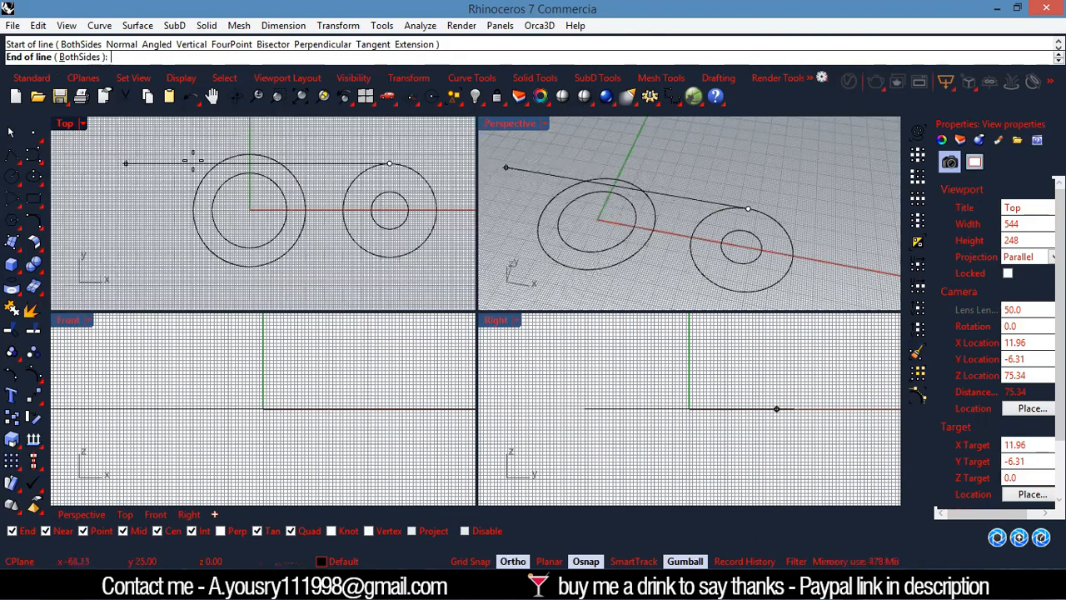
{"action": "left_click", "coordinate": [513, 560]}
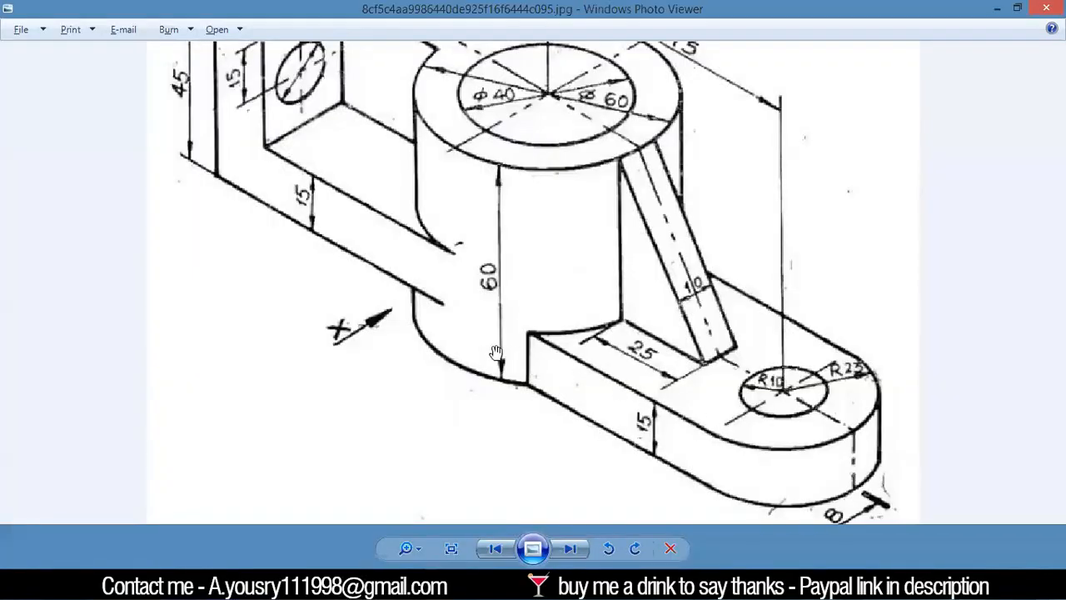
{"action": "left_click", "coordinate": [996, 12]}
{"action": "key", "text": "shift"}
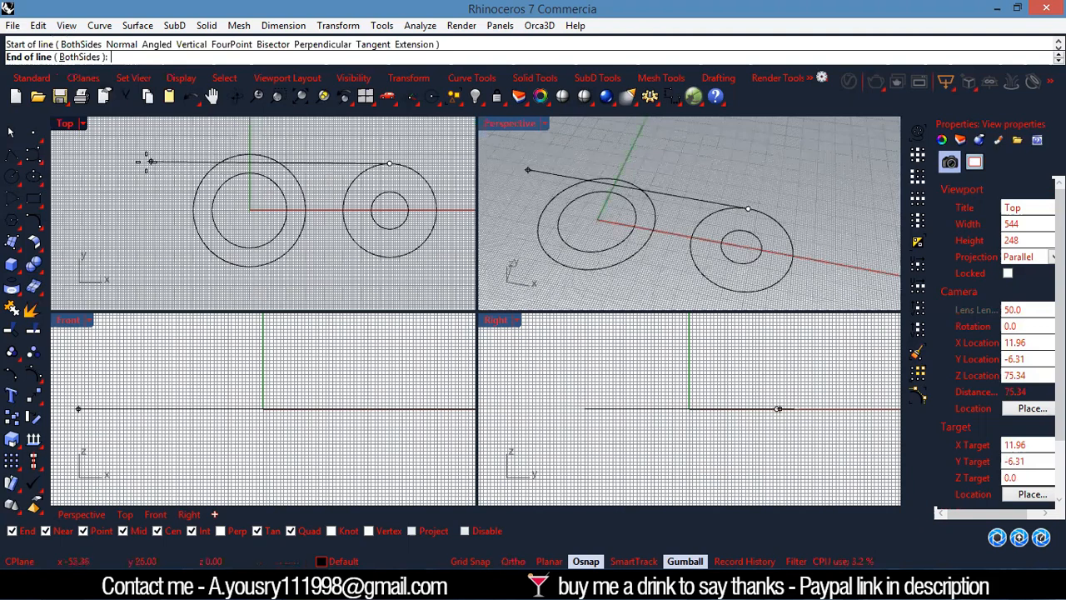
{"action": "key", "text": "shift"}
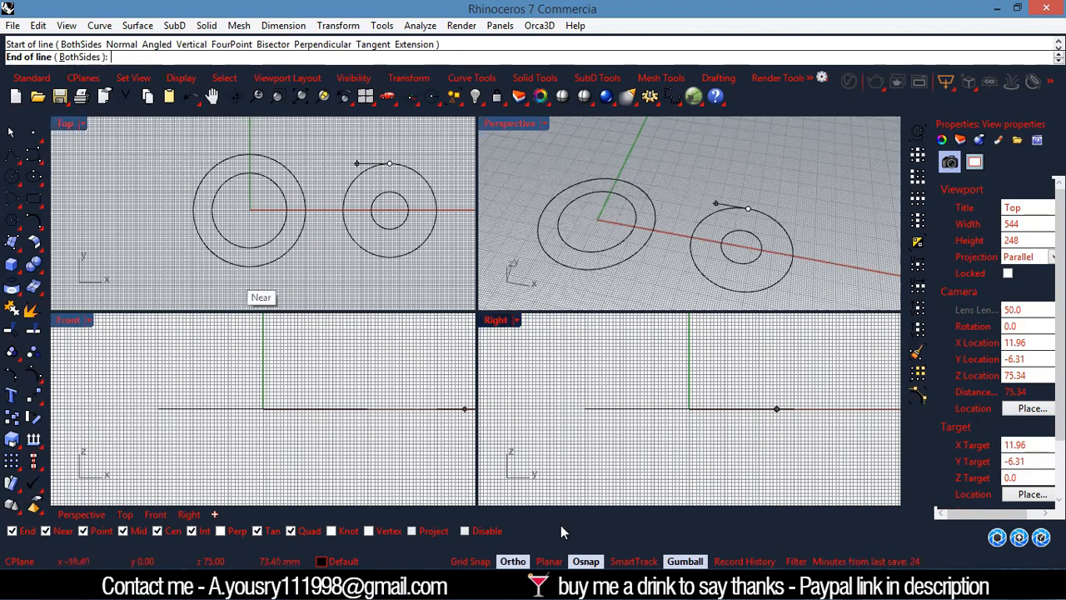
{"action": "left_click", "coordinate": [512, 561]}
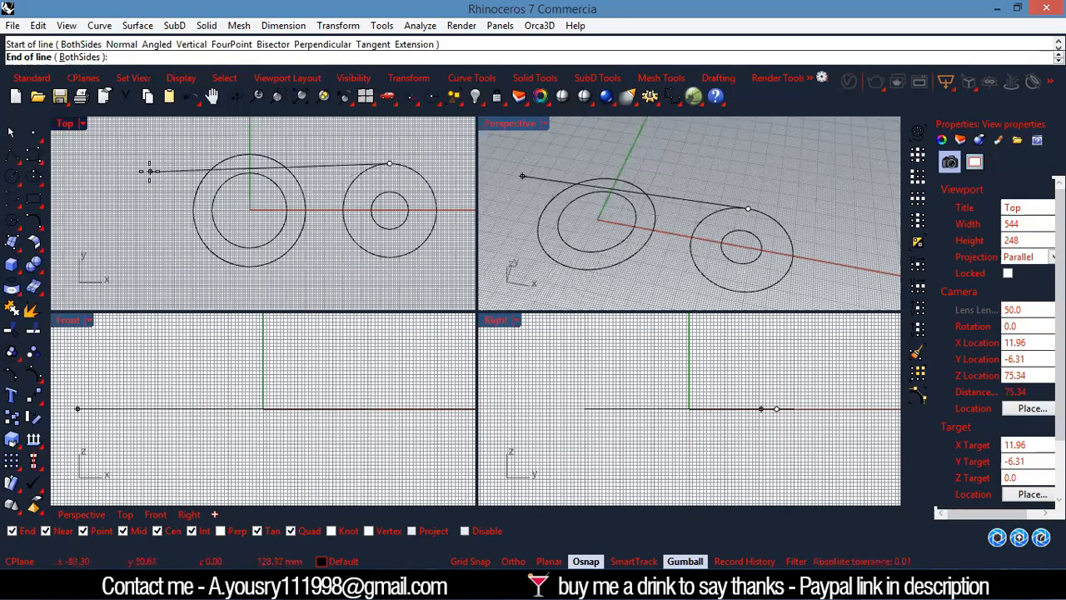
{"action": "key", "text": "F8"}
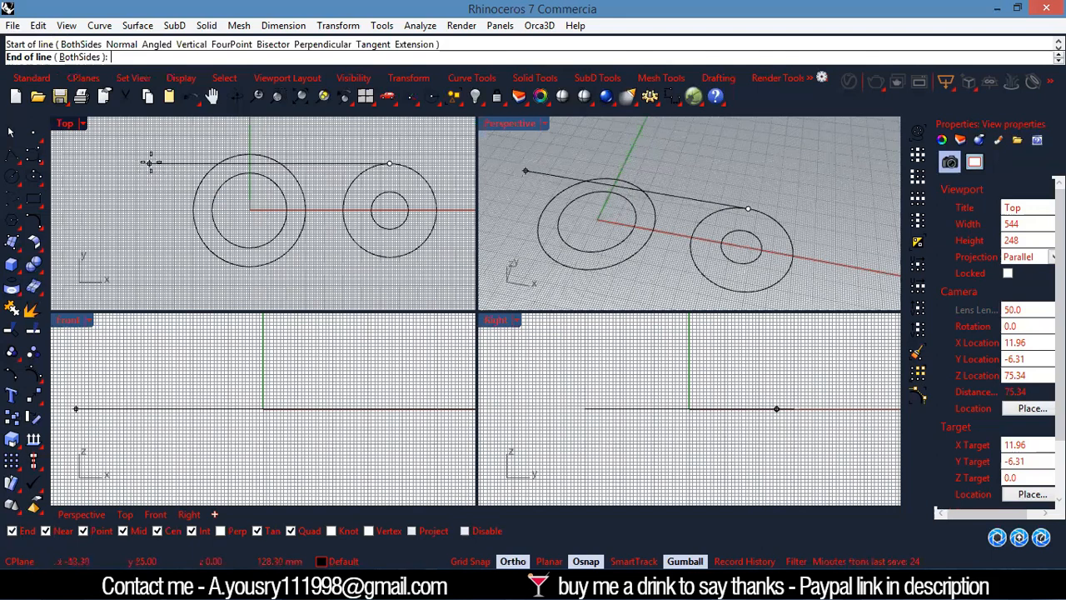
{"action": "scroll", "coordinate": [175, 160], "scroll_direction": "down", "scroll_amount": 7}
{"action": "scroll", "coordinate": [268, 151], "scroll_direction": "up", "scroll_amount": 5}
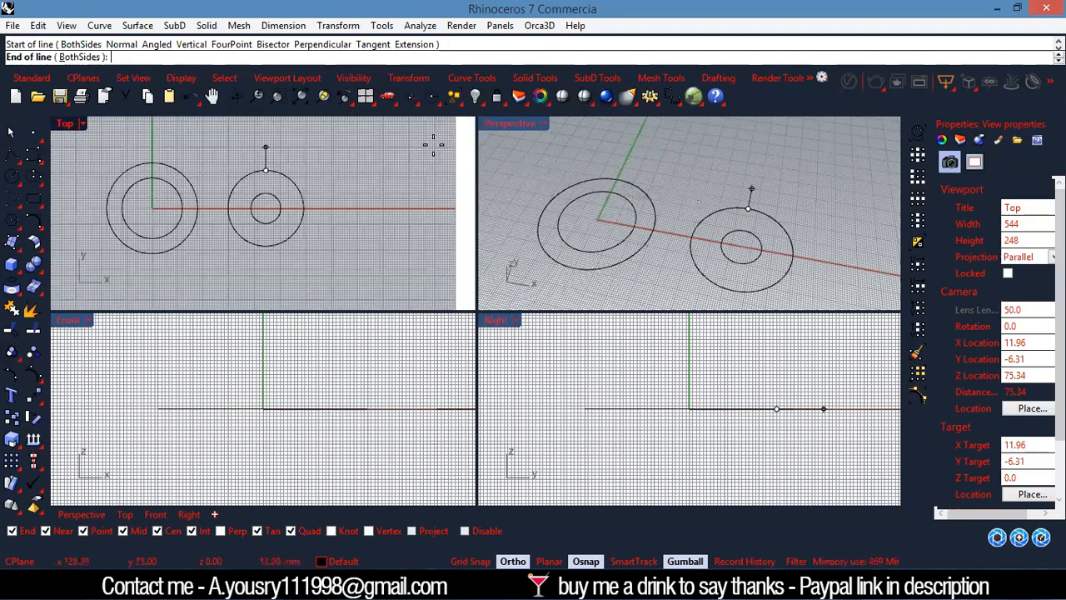
{"action": "scroll", "coordinate": [386, 177], "scroll_direction": "down", "scroll_amount": 5}
{"action": "scroll", "coordinate": [192, 169], "scroll_direction": "up", "scroll_amount": 3}
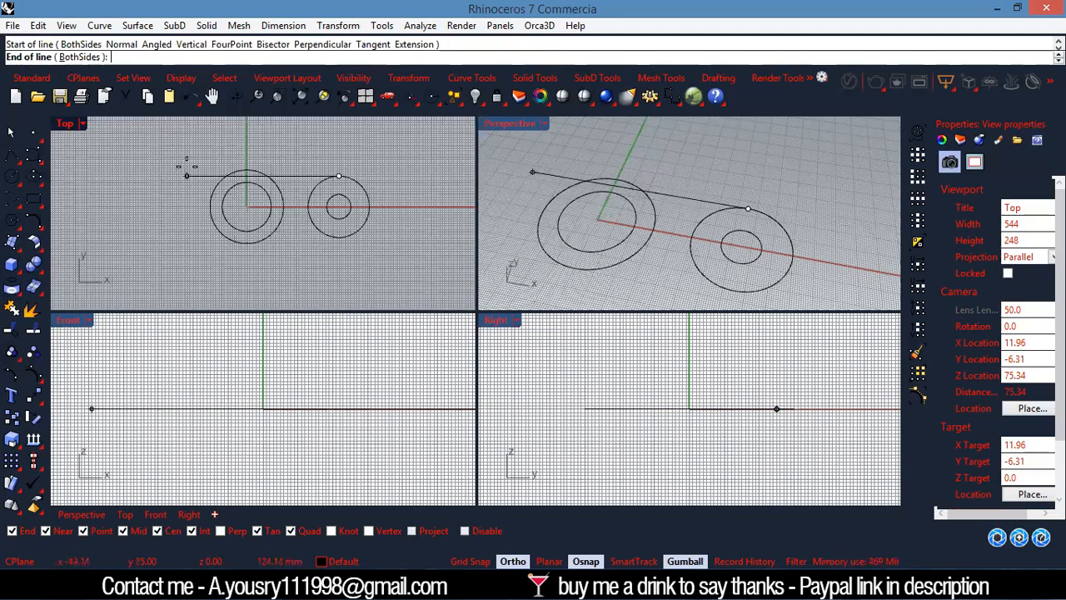
{"action": "left_click", "coordinate": [178, 173]}
Mirror the tangent line across the X axis through the origin (0), keeping the original.
{"action": "scroll", "coordinate": [291, 198], "scroll_direction": "up", "scroll_amount": 4}
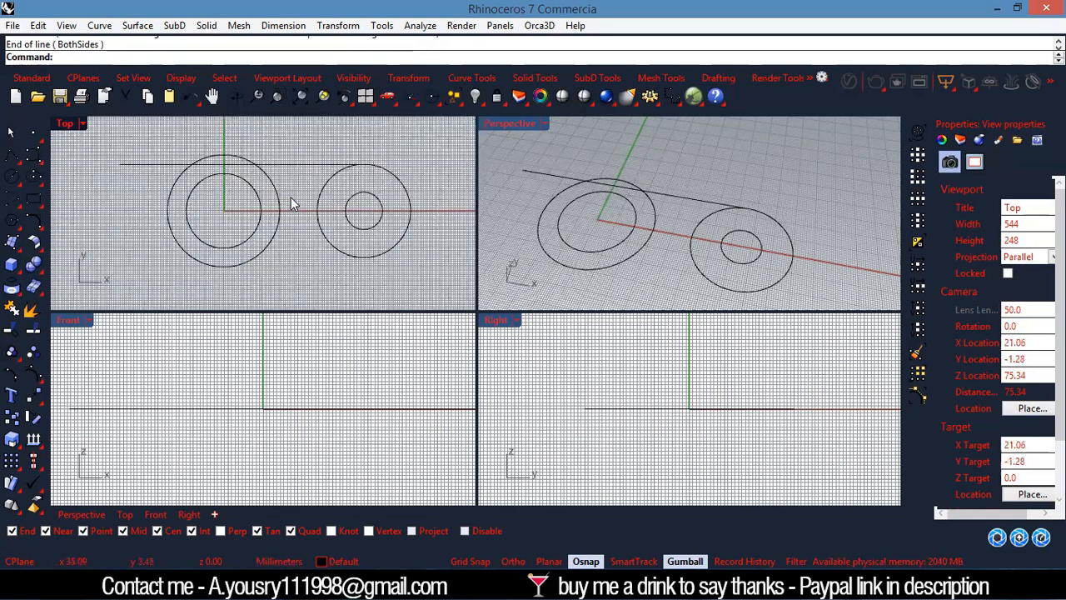
{"action": "left_click", "coordinate": [295, 158]}
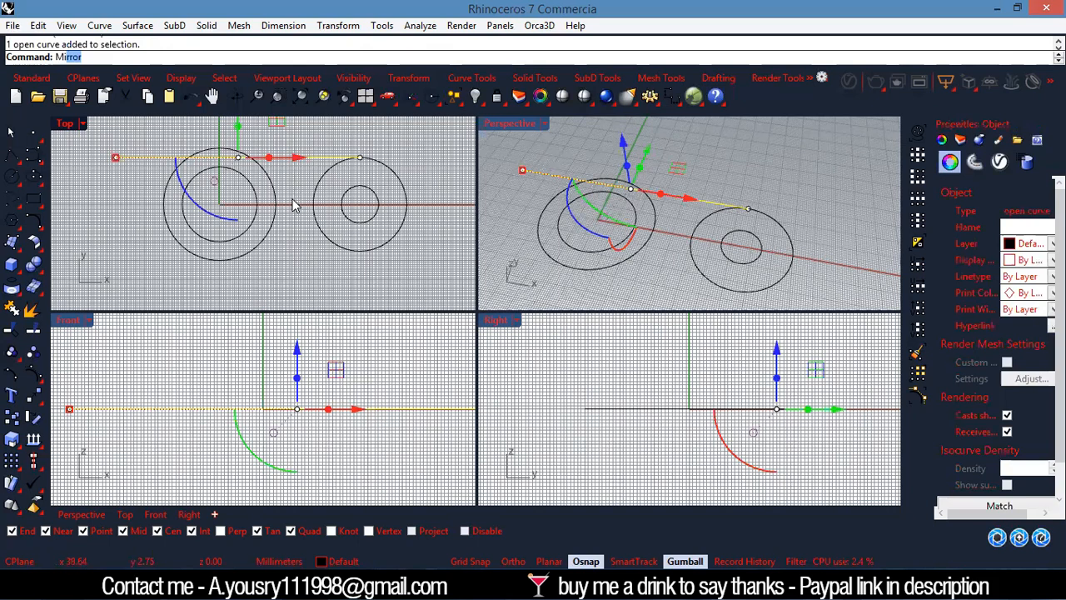
{"action": "key", "text": "Return"}
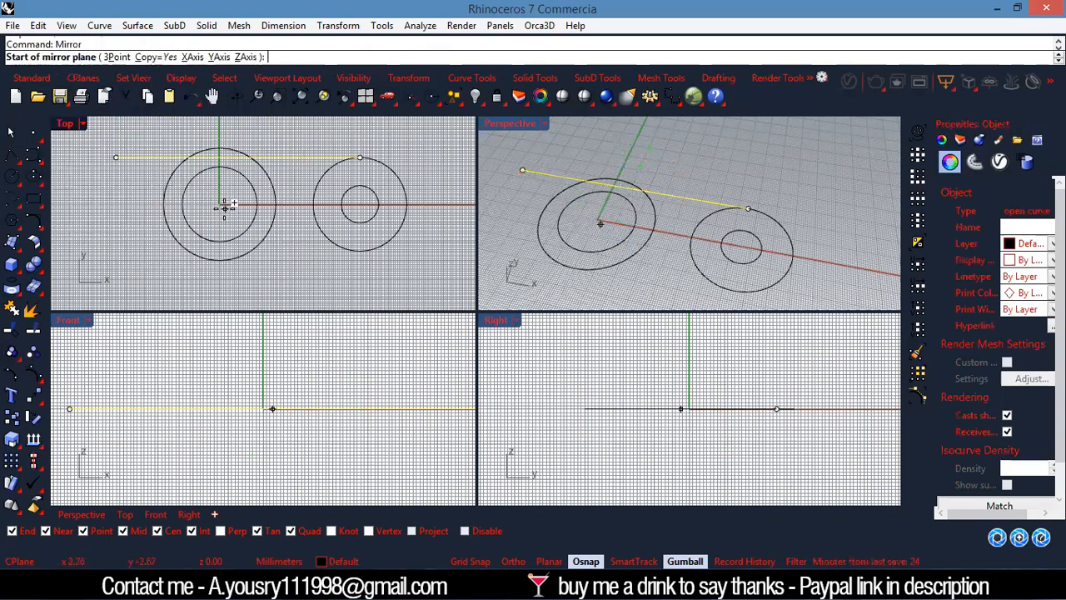
{"action": "type", "text": "0"}
{"action": "key", "text": "Return"}
{"action": "scroll", "coordinate": [250, 258], "scroll_direction": "down", "scroll_amount": 3}
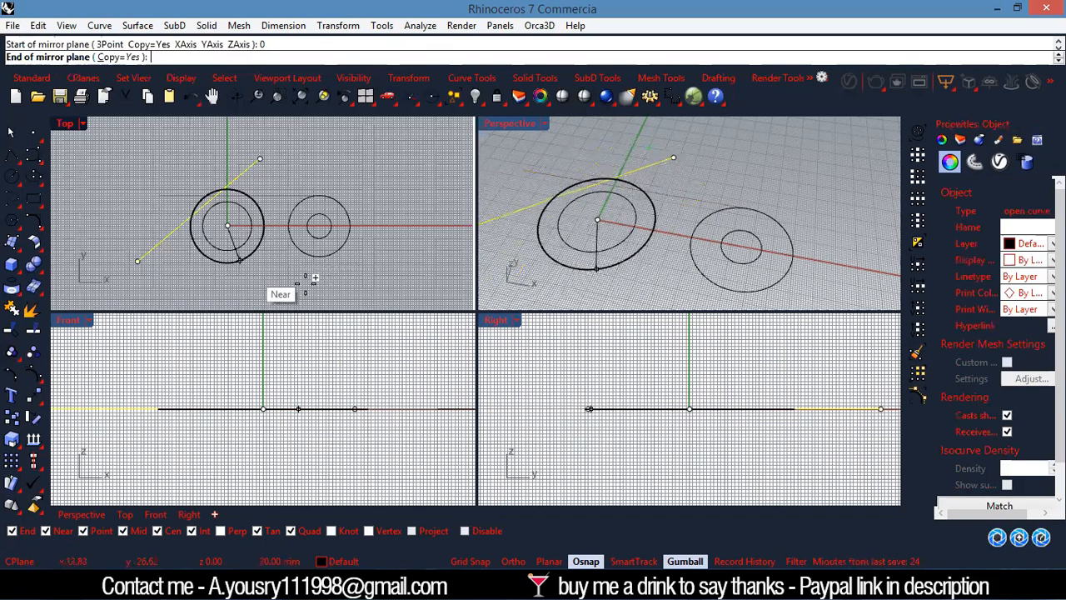
{"action": "key", "text": "shift"}
{"action": "left_click", "coordinate": [405, 225]}
{"action": "key", "text": "Escape"}
Try to trim away the inner half of the arm-end circle, using the two tangent lines and the circle as cutting objects.
{"action": "scroll", "coordinate": [305, 245], "scroll_direction": "up", "scroll_amount": 4}
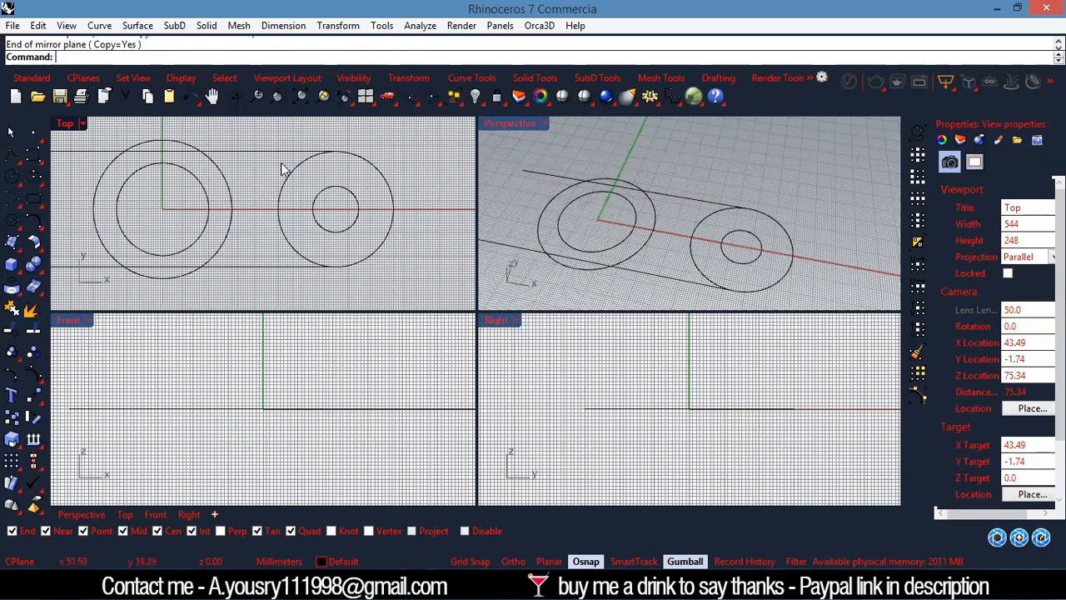
{"action": "scroll", "coordinate": [281, 169], "scroll_direction": "up", "scroll_amount": 2}
{"action": "scroll", "coordinate": [671, 238], "scroll_direction": "down", "scroll_amount": 4}
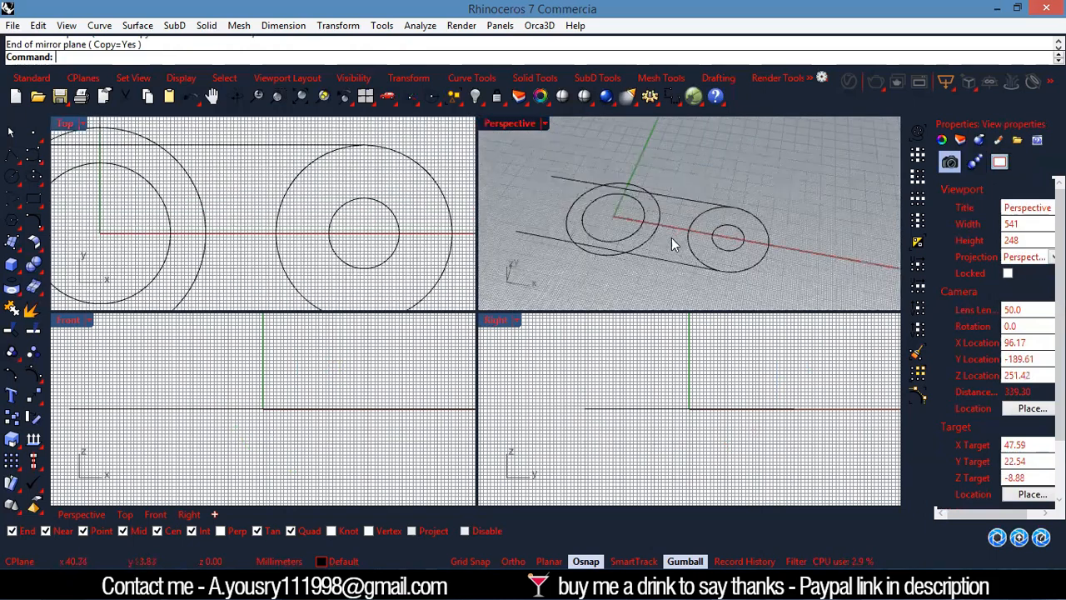
{"action": "scroll", "coordinate": [671, 239], "scroll_direction": "up", "scroll_amount": 6}
{"action": "scroll", "coordinate": [685, 268], "scroll_direction": "up", "scroll_amount": 3}
{"action": "right_click_drag", "start_coordinate": [686, 267], "coordinate": [707, 267]}
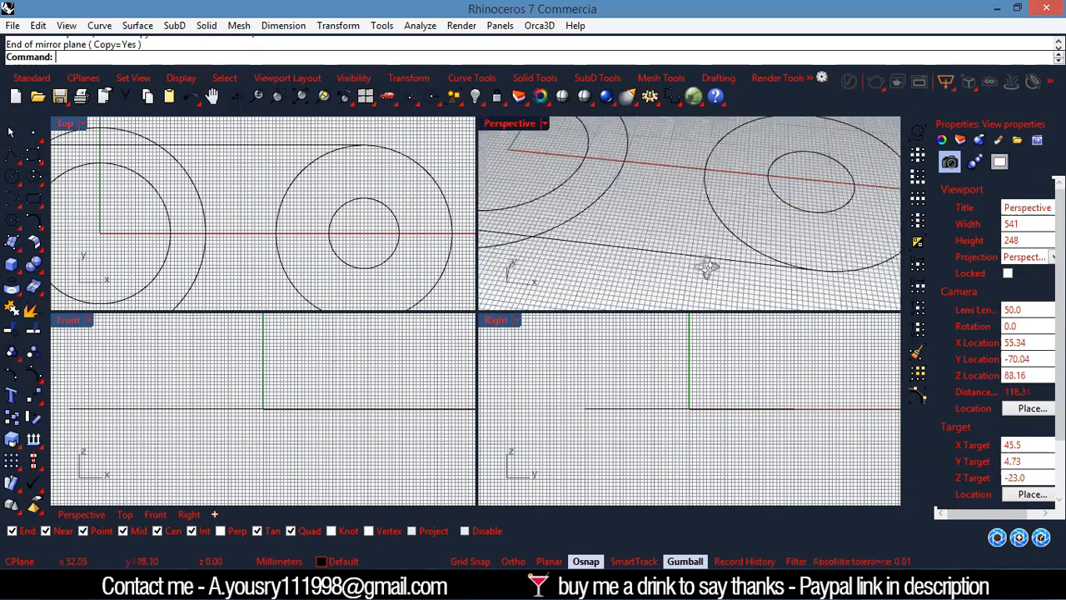
{"action": "scroll", "coordinate": [693, 228], "scroll_direction": "down", "scroll_amount": 5}
{"action": "left_click", "coordinate": [632, 264]}
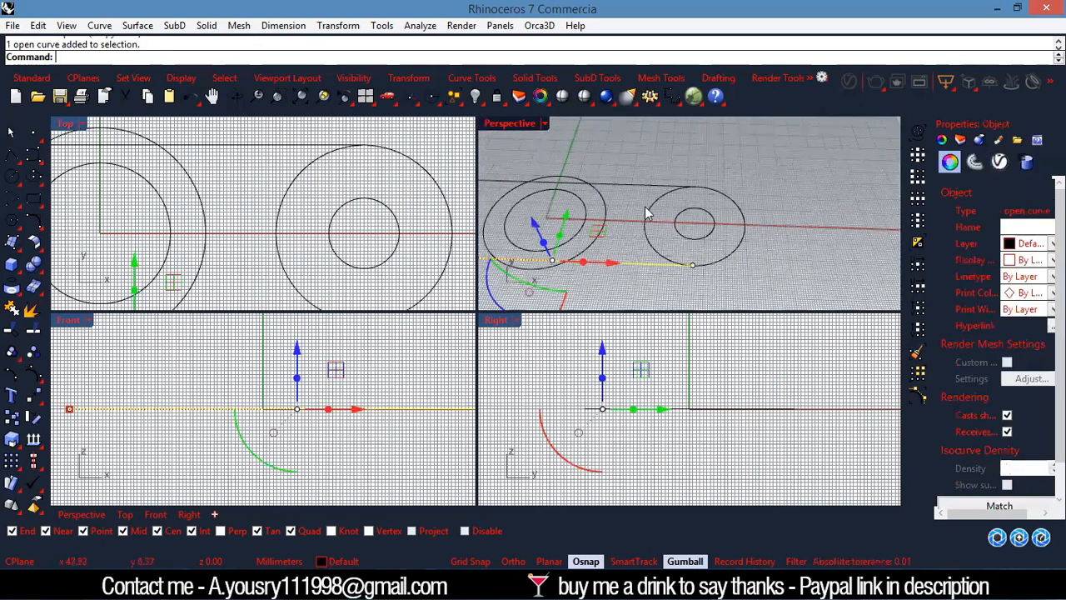
{"action": "left_click", "coordinate": [649, 188], "text": "shift"}
{"action": "left_click", "coordinate": [647, 237], "text": "shift"}
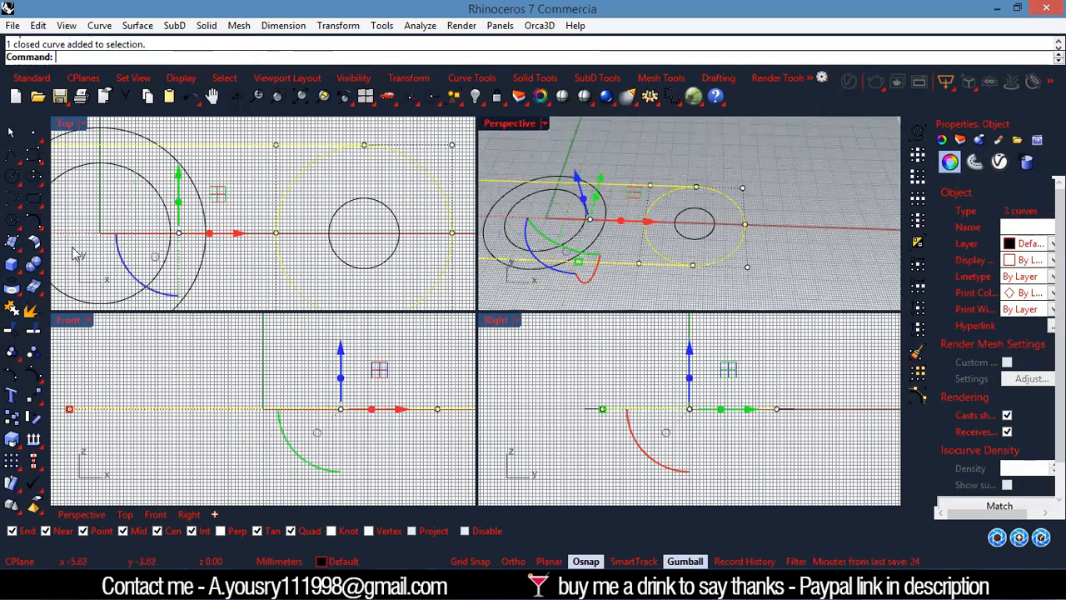
{"action": "left_click", "coordinate": [11, 330]}
{"action": "left_click", "coordinate": [655, 252]}
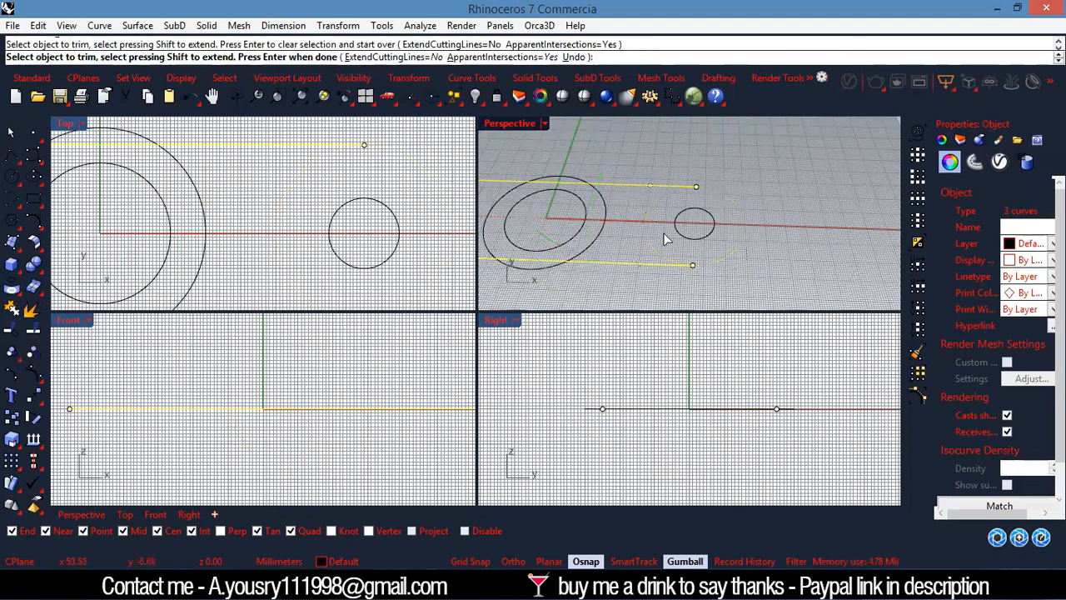
{"action": "key", "text": "ctrl+z"}
{"action": "key", "text": "Escape"}
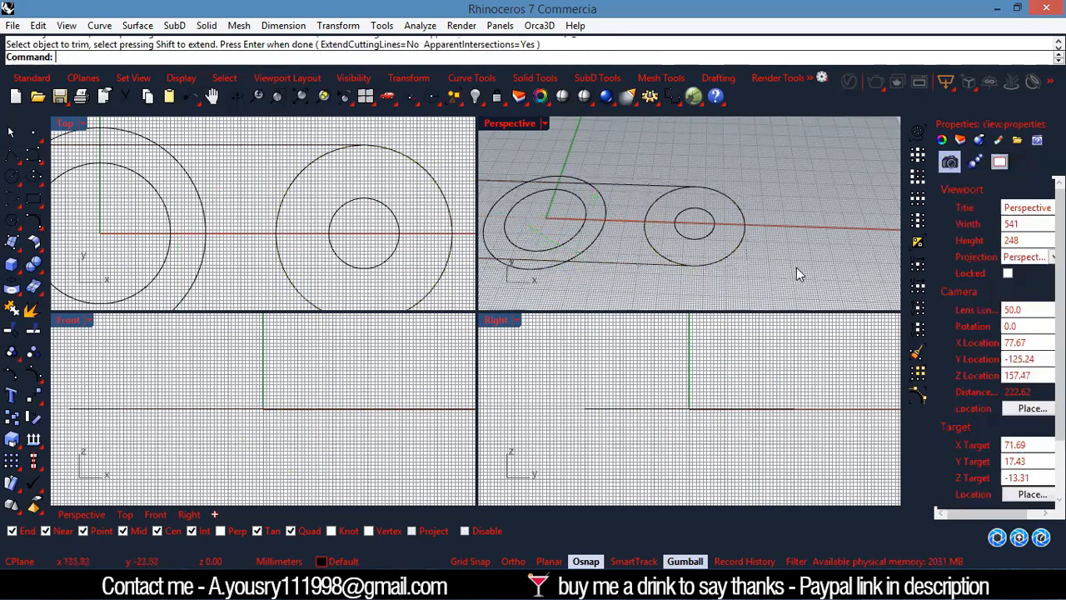
{"action": "scroll", "coordinate": [702, 262], "scroll_direction": "up", "scroll_amount": 4}
{"action": "left_click", "coordinate": [706, 271]}
{"action": "left_click", "coordinate": [830, 248]}
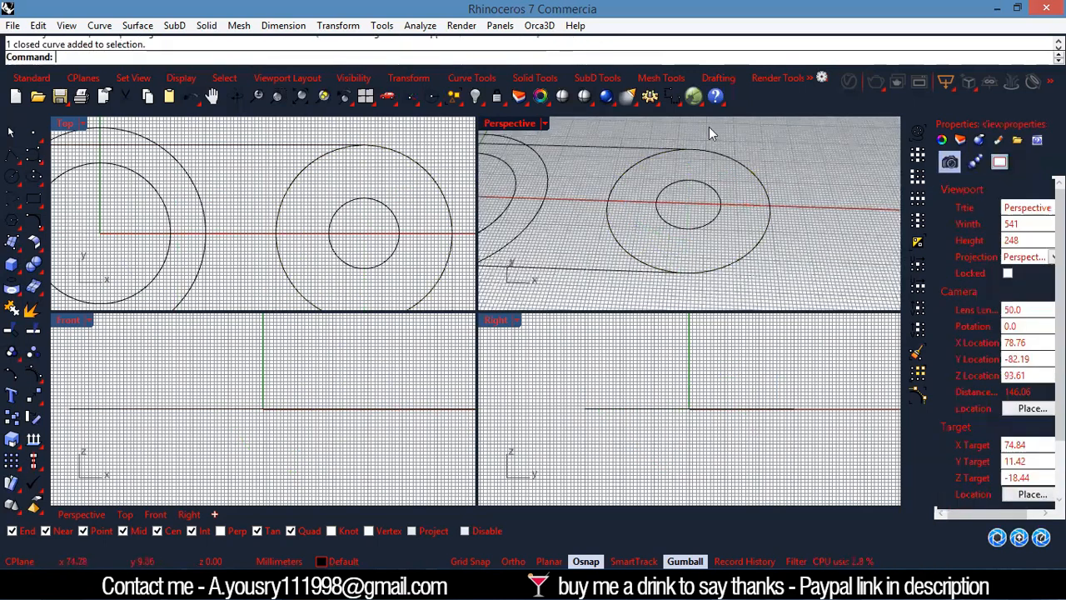
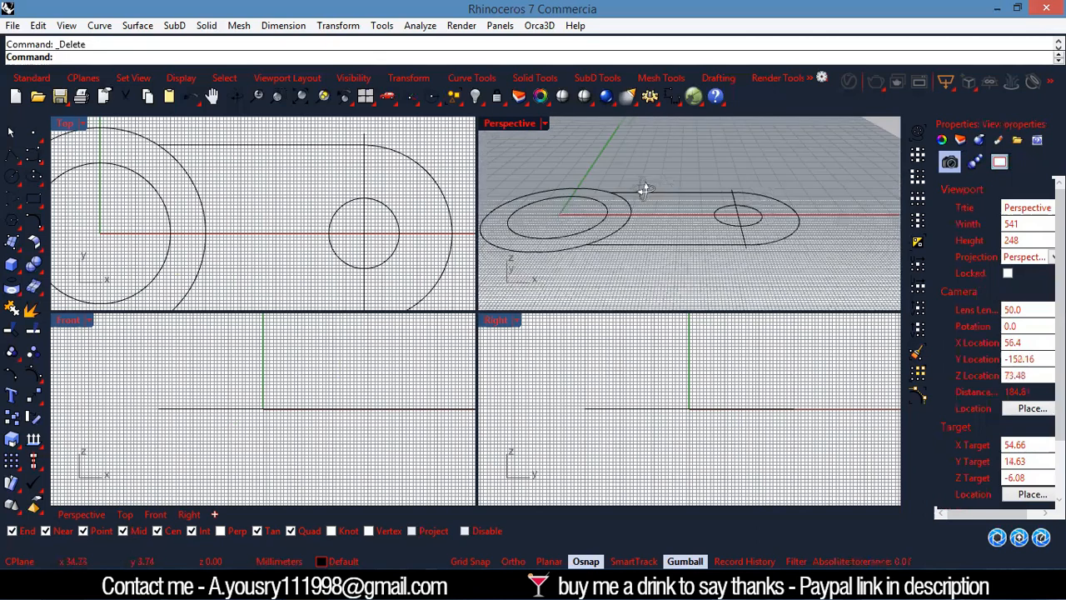
Join the two straight arm edges and the rounded end arc into one open curve, and clear the selection.
{"action": "scroll", "coordinate": [814, 223], "scroll_direction": "down", "scroll_amount": 10}
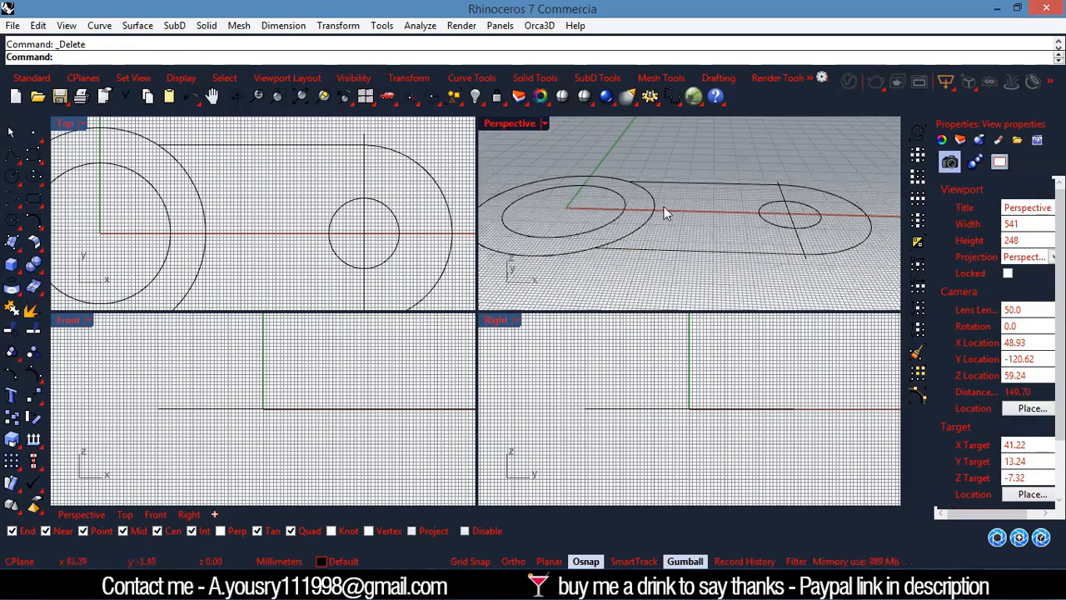
{"action": "left_click", "coordinate": [693, 182]}
{"action": "left_click", "coordinate": [756, 242]}
{"action": "left_click", "coordinate": [769, 252]}
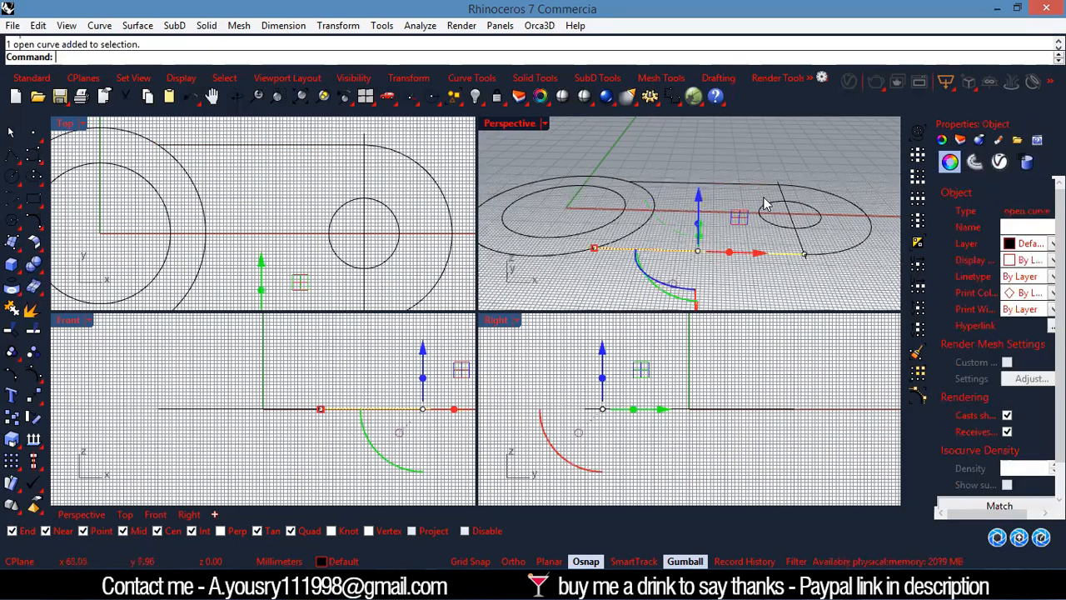
{"action": "left_click", "coordinate": [760, 187], "text": "shift"}
{"action": "left_click", "coordinate": [850, 200], "text": "shift"}
{"action": "key", "text": "ctrl+j"}
{"action": "key", "text": "Escape"}
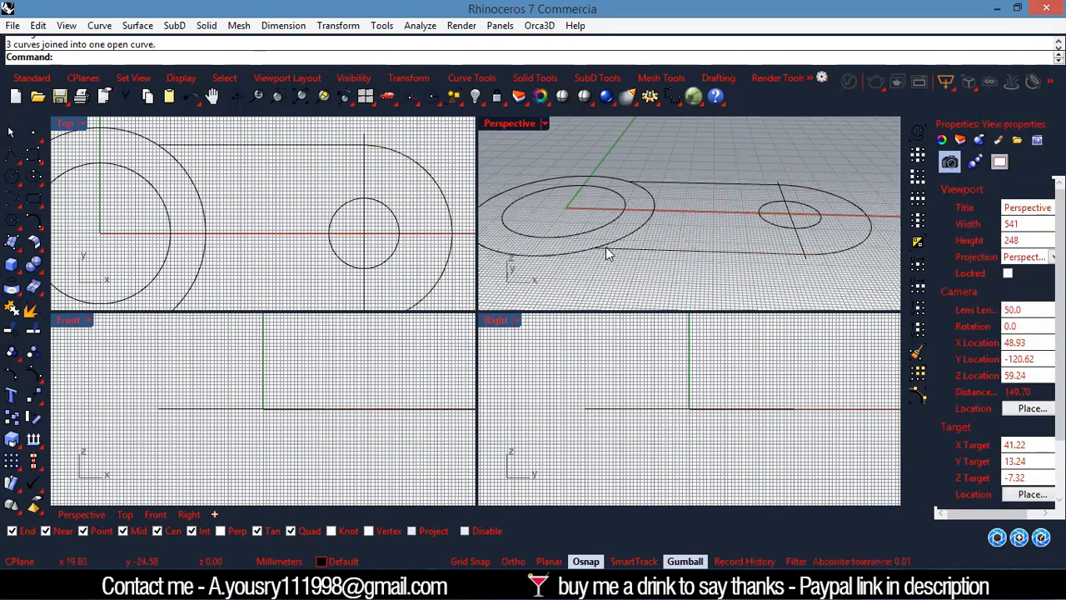
{"action": "type", "text": "line"}
{"action": "key", "text": "Return"}
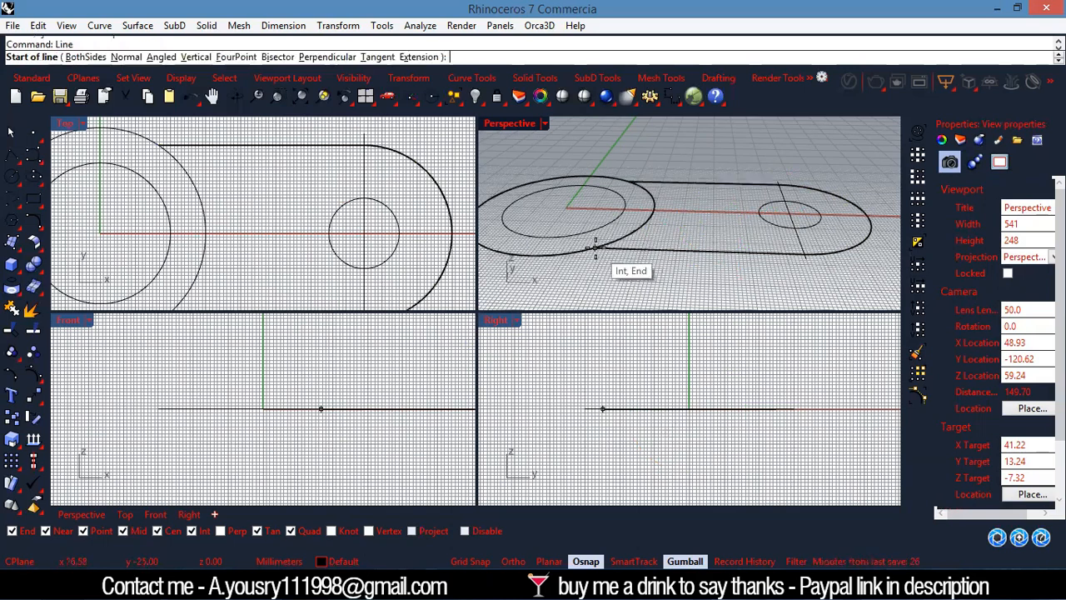
{"action": "left_click", "coordinate": [595, 248]}
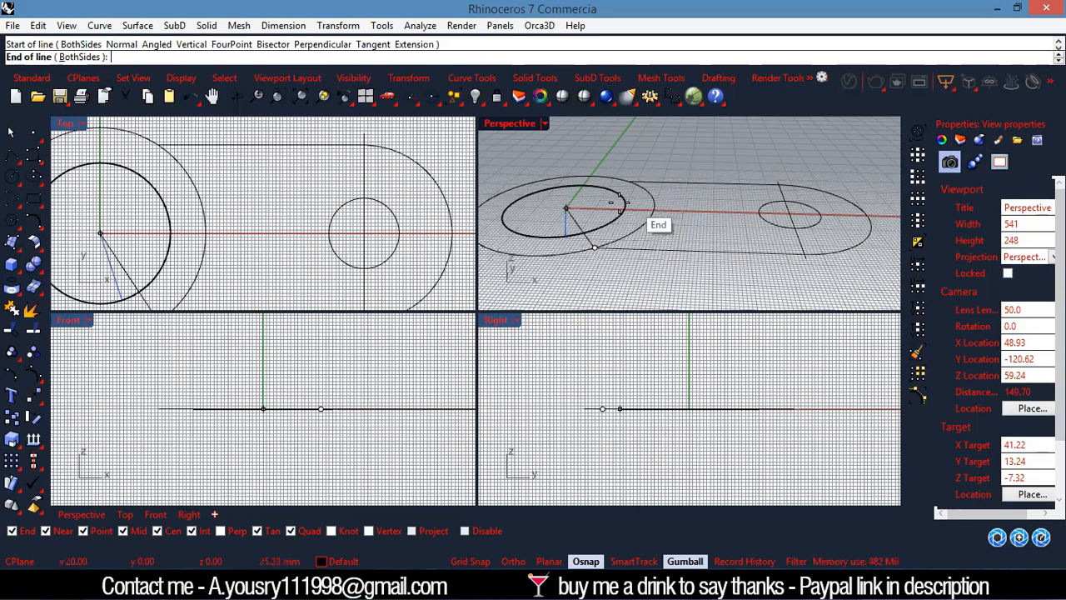
{"action": "key", "text": "Escape"}
Split the cylinder's outer circle, using the joined arm outline as the cutting object.
{"action": "right_click_drag", "start_coordinate": [616, 207], "coordinate": [626, 176]}
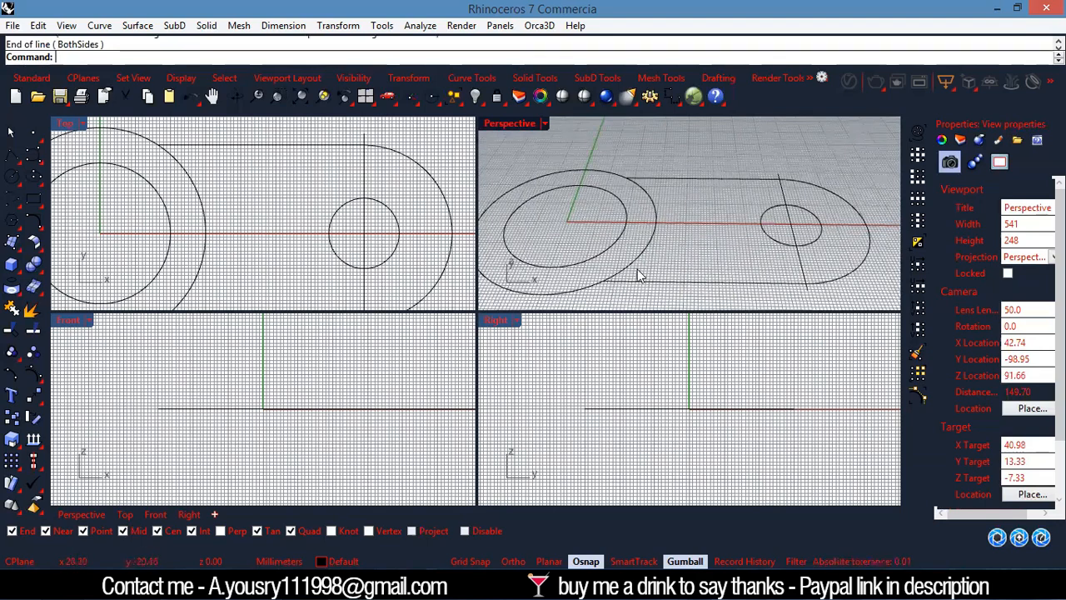
{"action": "left_click", "coordinate": [34, 331]}
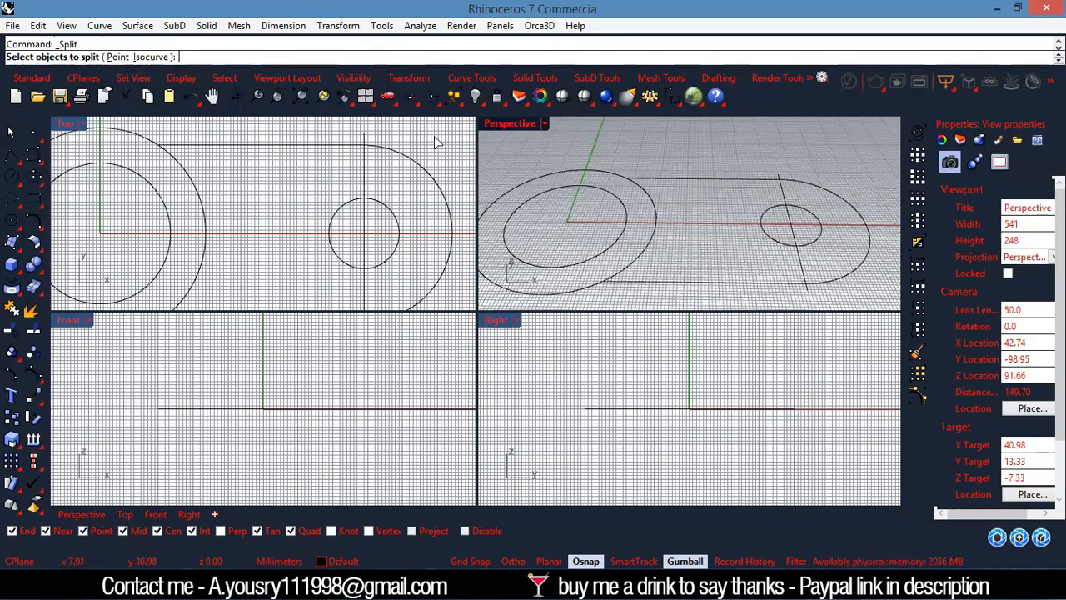
{"action": "left_click", "coordinate": [655, 210]}
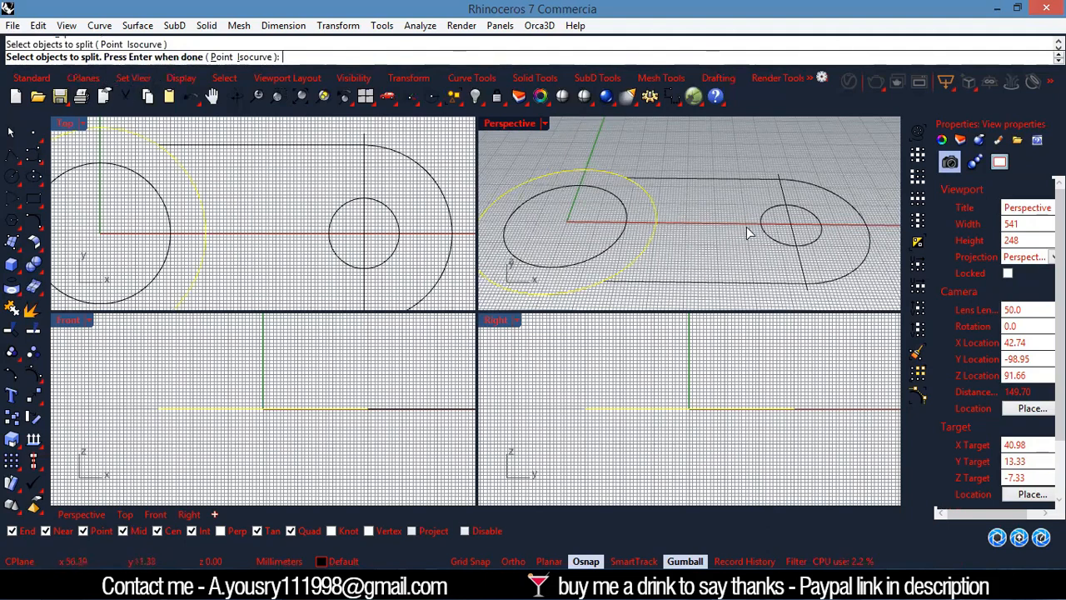
{"action": "key", "text": "Return"}
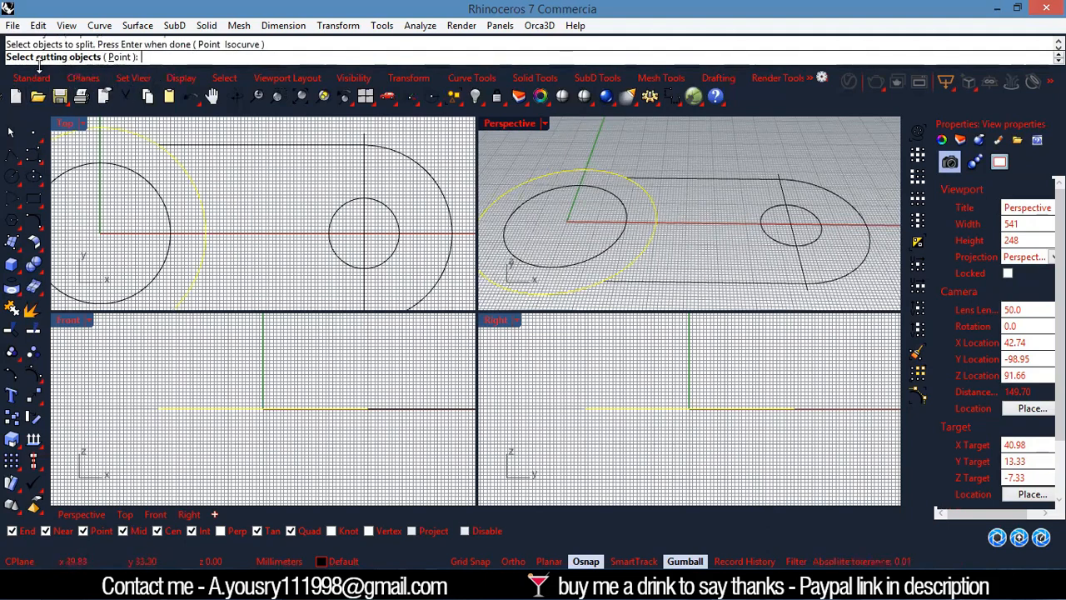
{"action": "left_click", "coordinate": [698, 283]}
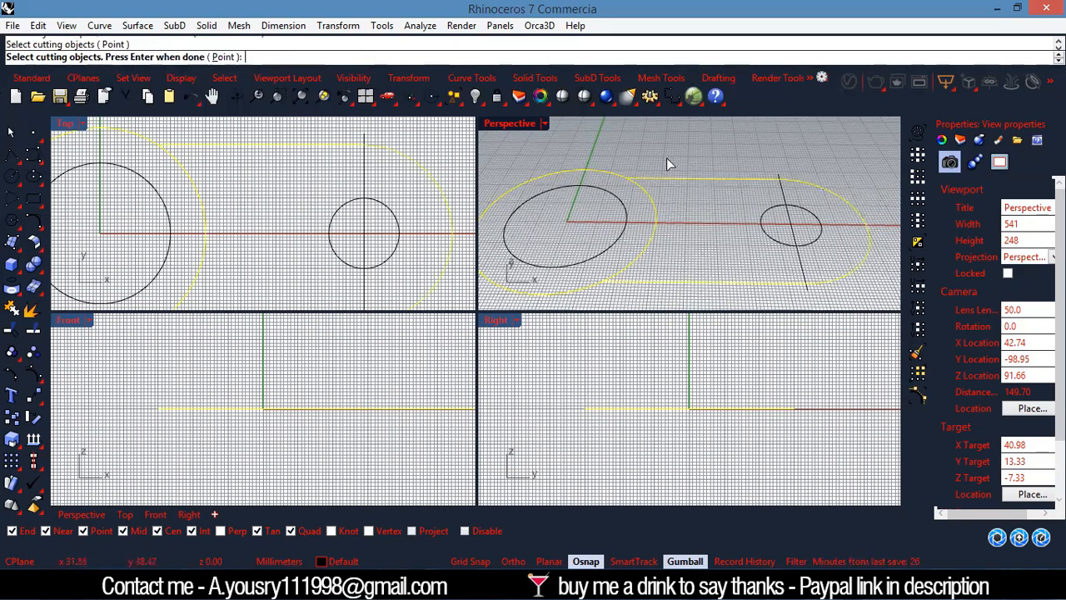
{"action": "key", "text": "Return"}
Join the split circle's arc between the two arm edges with the open arm outline into one closed curve.
{"action": "left_click", "coordinate": [654, 220]}
{"action": "left_click", "coordinate": [639, 215]}
{"action": "left_click", "coordinate": [653, 208]}
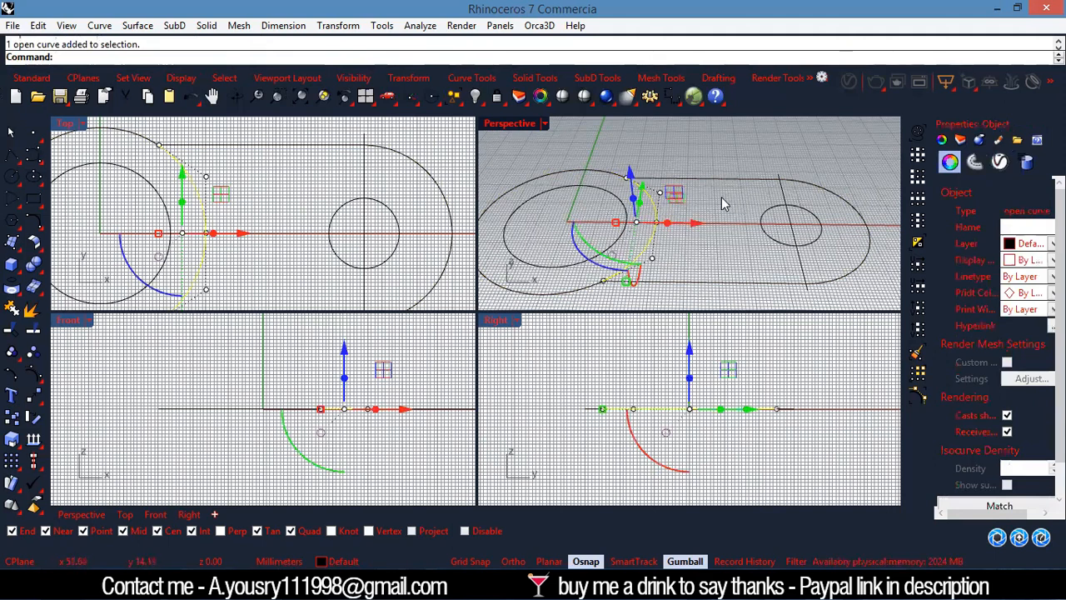
{"action": "left_click", "coordinate": [721, 196]}
{"action": "right_click_drag", "start_coordinate": [704, 209], "coordinate": [664, 217]}
{"action": "left_click", "coordinate": [661, 218]}
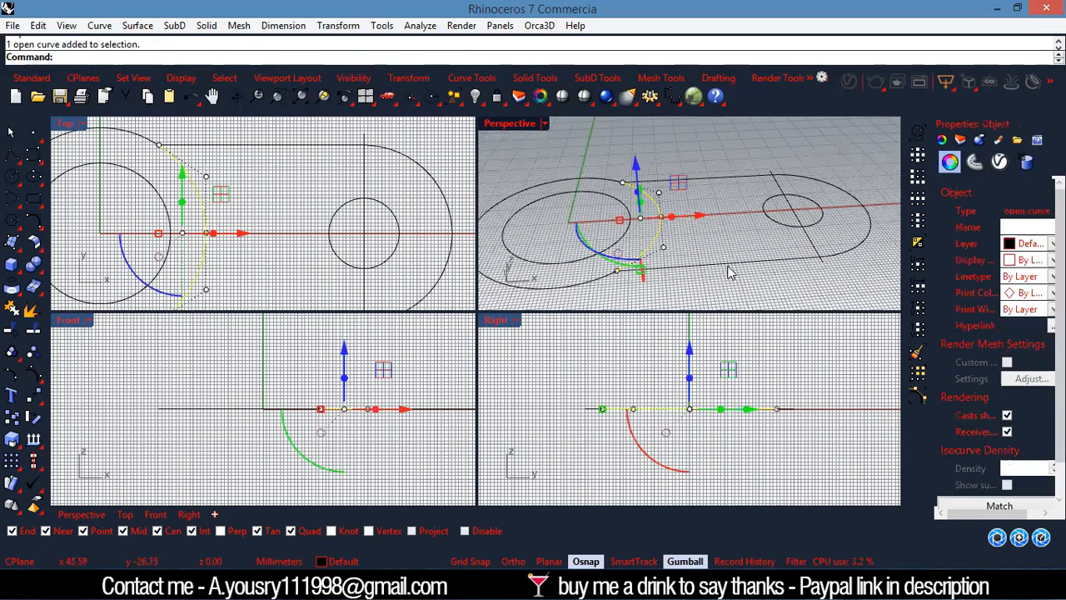
{"action": "left_click", "coordinate": [727, 265], "text": "shift"}
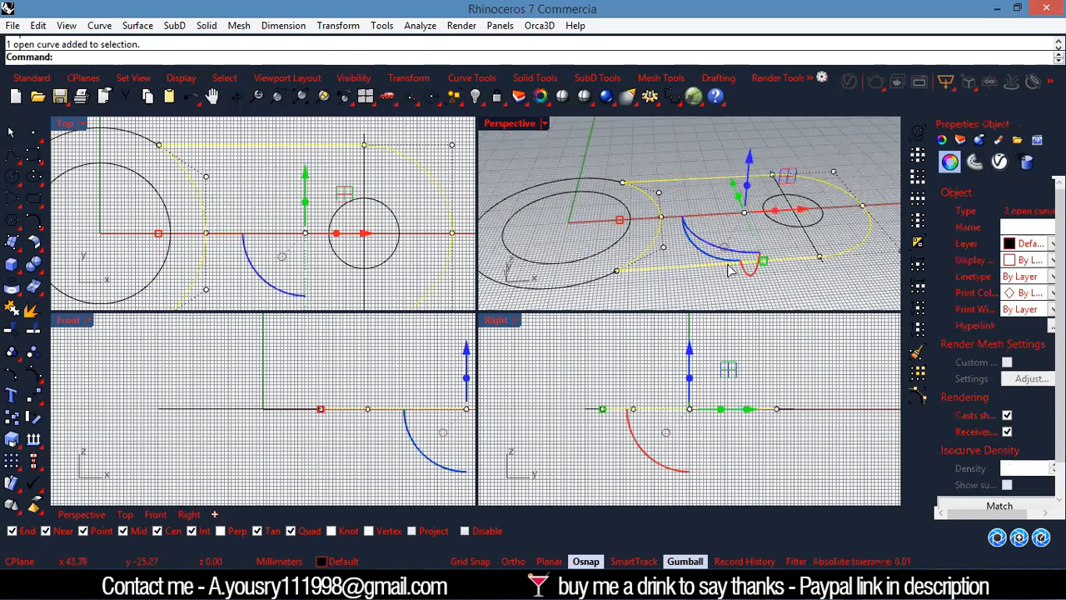
{"action": "key", "text": "ctrl+j"}
Extrude the closed arm outline together with the small hole circle upward 15 mm as a straight solid.
{"action": "left_click", "coordinate": [818, 225], "text": "shift"}
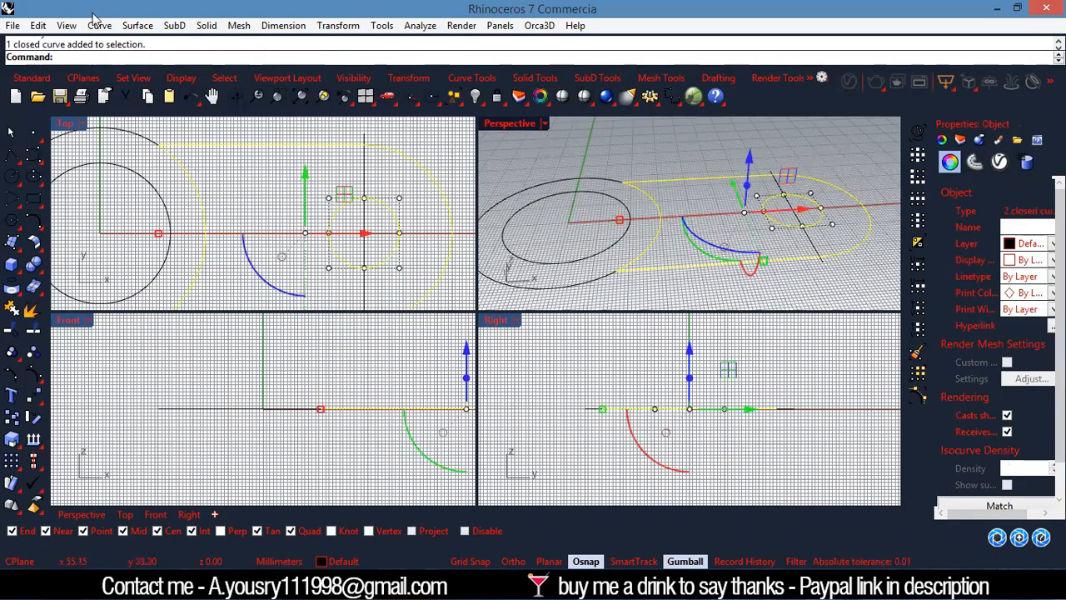
{"action": "left_click", "coordinate": [207, 25]}
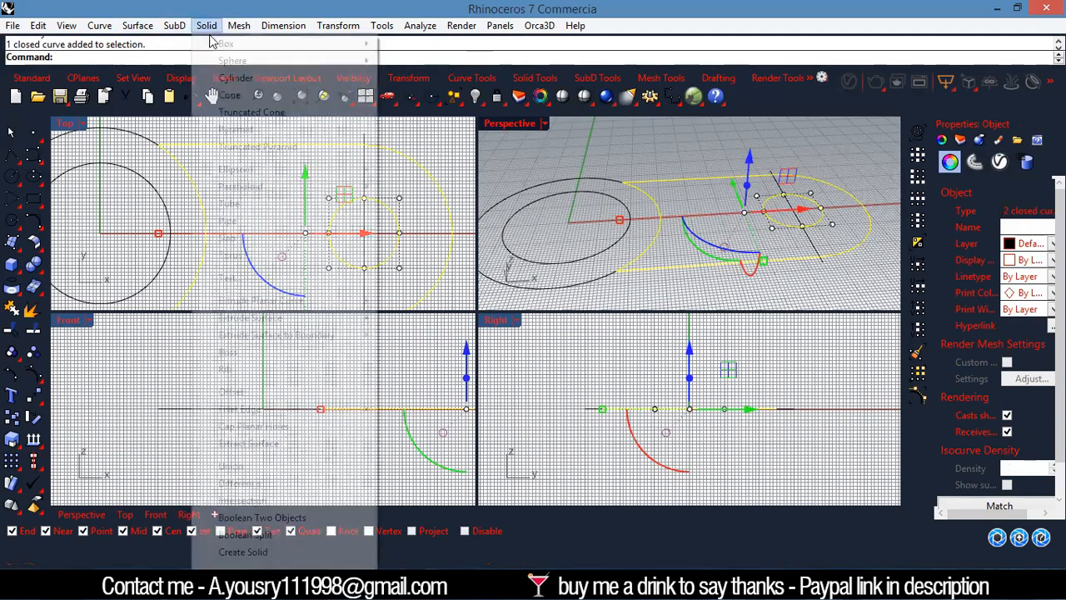
{"action": "mouse_move", "coordinate": [300, 173]}
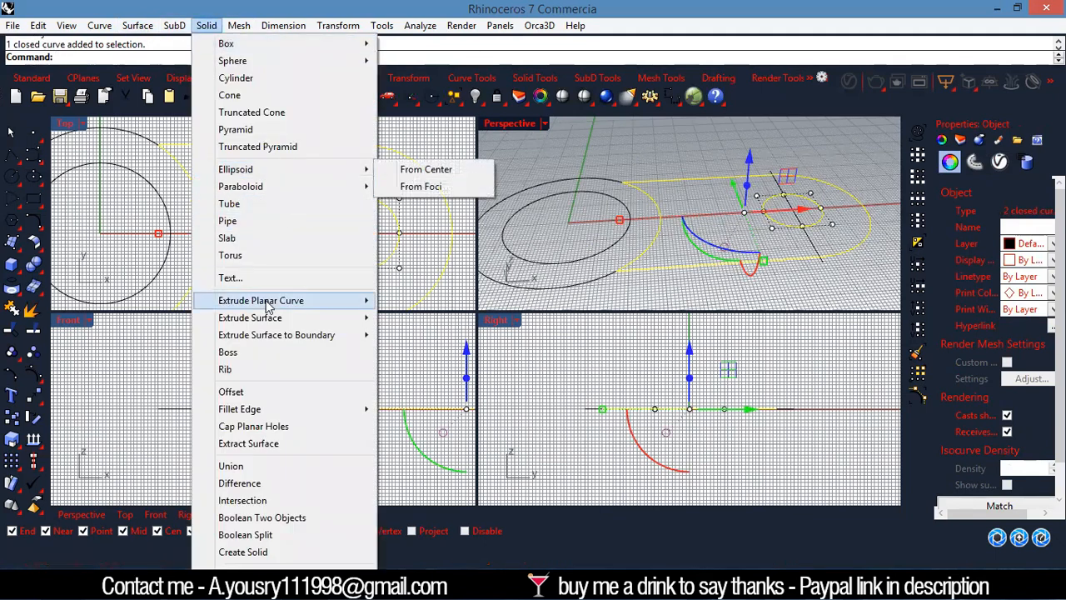
{"action": "mouse_move", "coordinate": [320, 302]}
{"action": "left_click", "coordinate": [414, 300]}
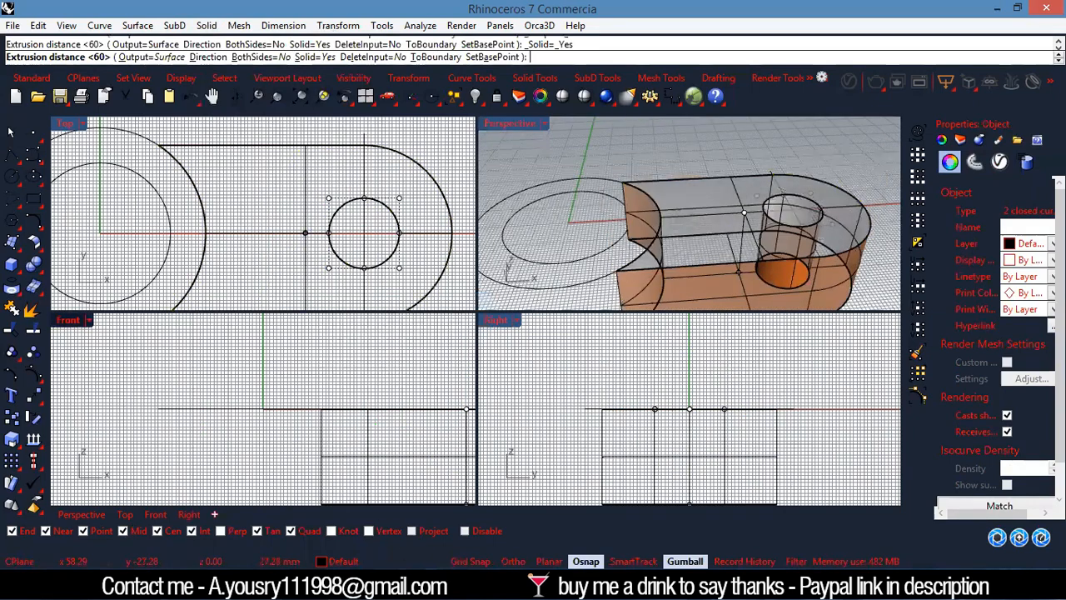
{"action": "key", "text": "alt+Tab"}
{"action": "scroll", "coordinate": [648, 404], "scroll_direction": "up", "scroll_amount": 3}
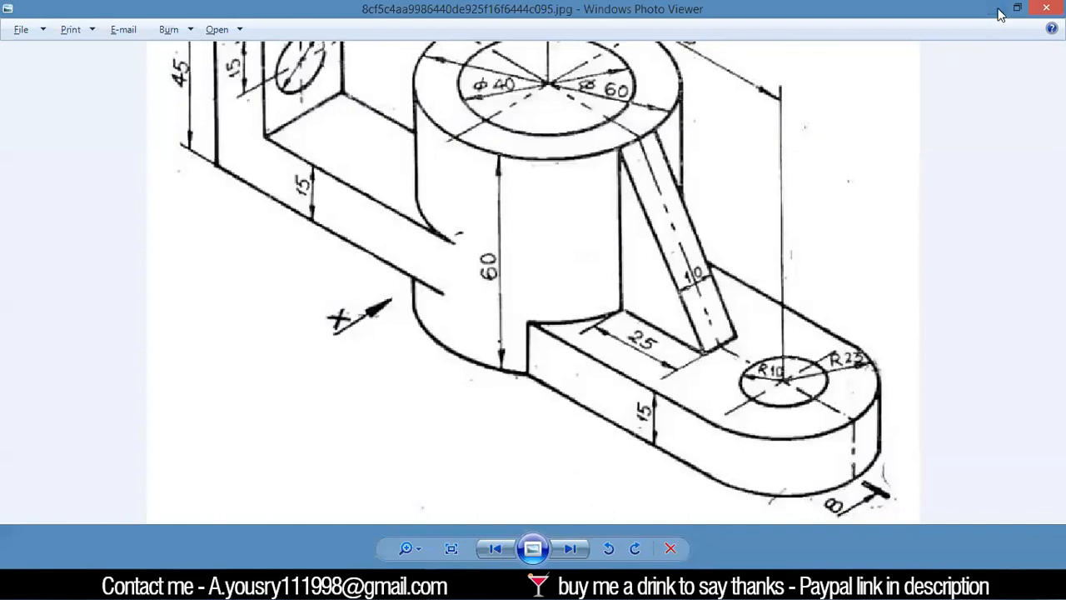
{"action": "left_click", "coordinate": [998, 10]}
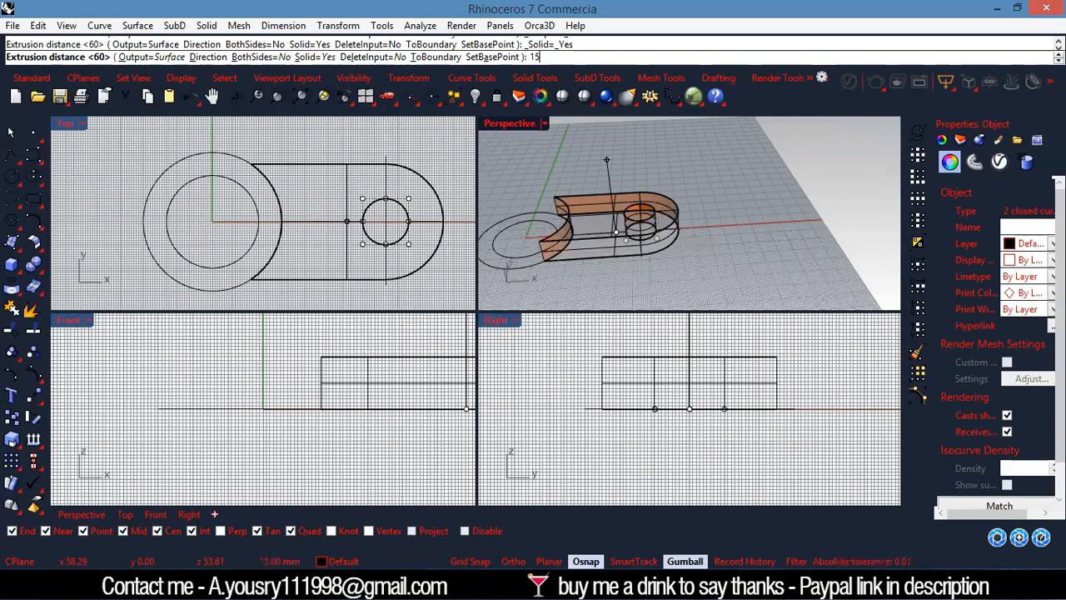
{"action": "left_click", "coordinate": [671, 186]}
{"action": "left_click", "coordinate": [671, 188]}
{"action": "scroll", "coordinate": [677, 236], "scroll_direction": "down", "scroll_amount": 2}
{"action": "scroll", "coordinate": [621, 235], "scroll_direction": "up", "scroll_amount": 4}
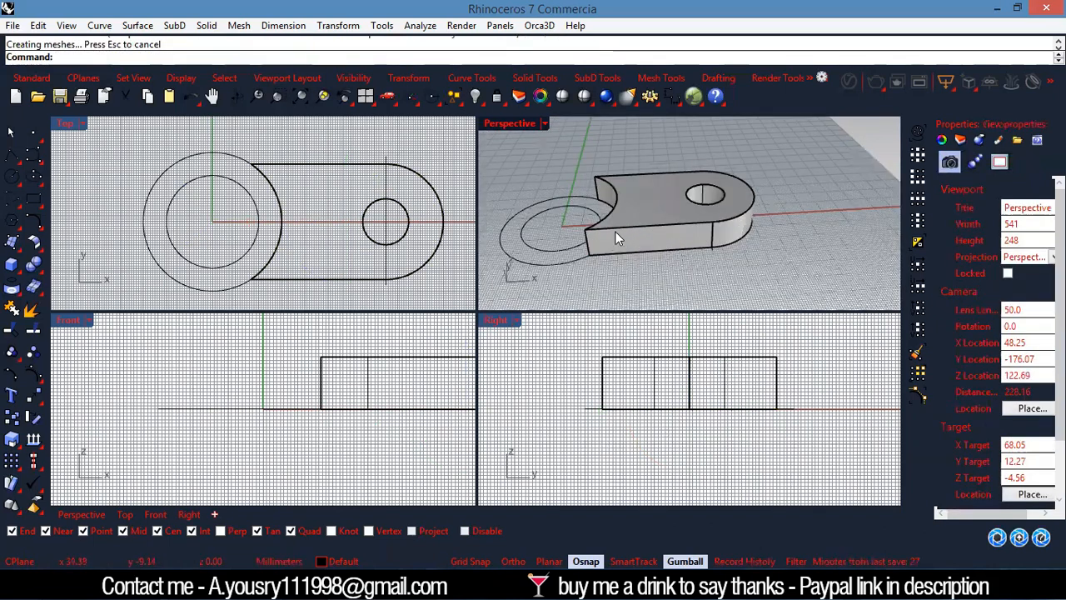
Show the hidden cylinder again beside the extruded arm.
{"action": "left_click", "coordinate": [480, 100]}
{"action": "left_click", "coordinate": [482, 143]}
{"action": "right_click_drag", "start_coordinate": [791, 186], "coordinate": [648, 516]}
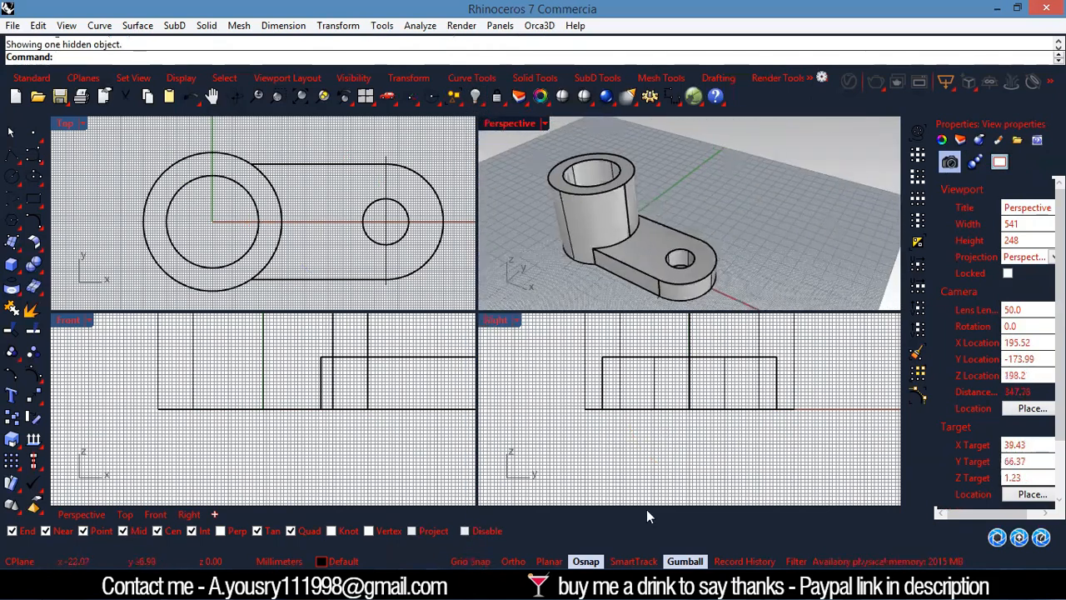
Check the rib's dimensions in the reference drawing and draw a vertical line in the Front view down the cylinder's arm-side edge, from top to base.
{"action": "left_click", "coordinate": [419, 583]}
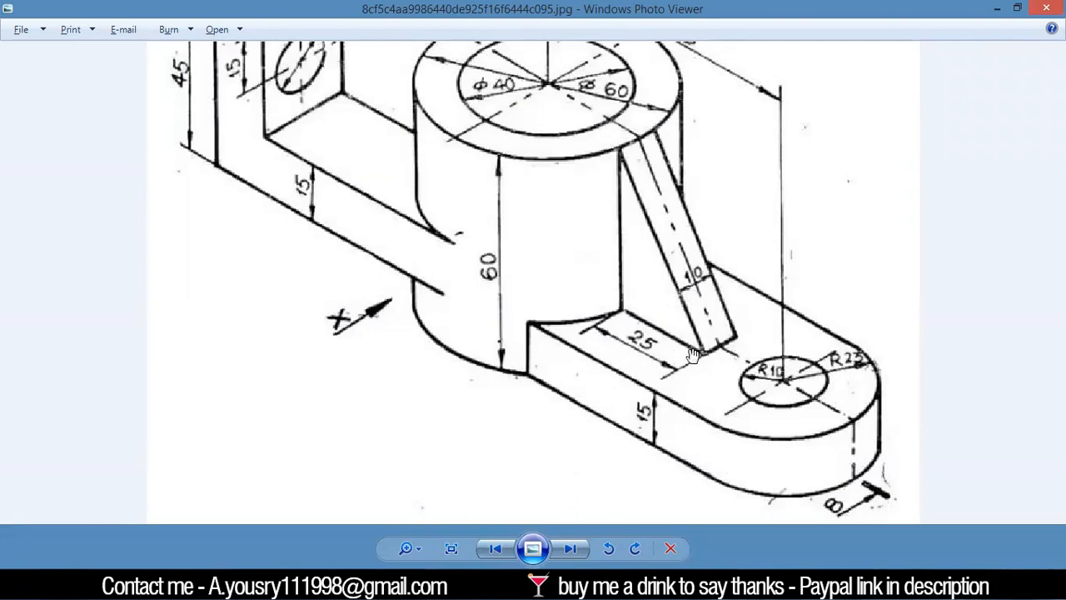
{"action": "left_click", "coordinate": [993, 10]}
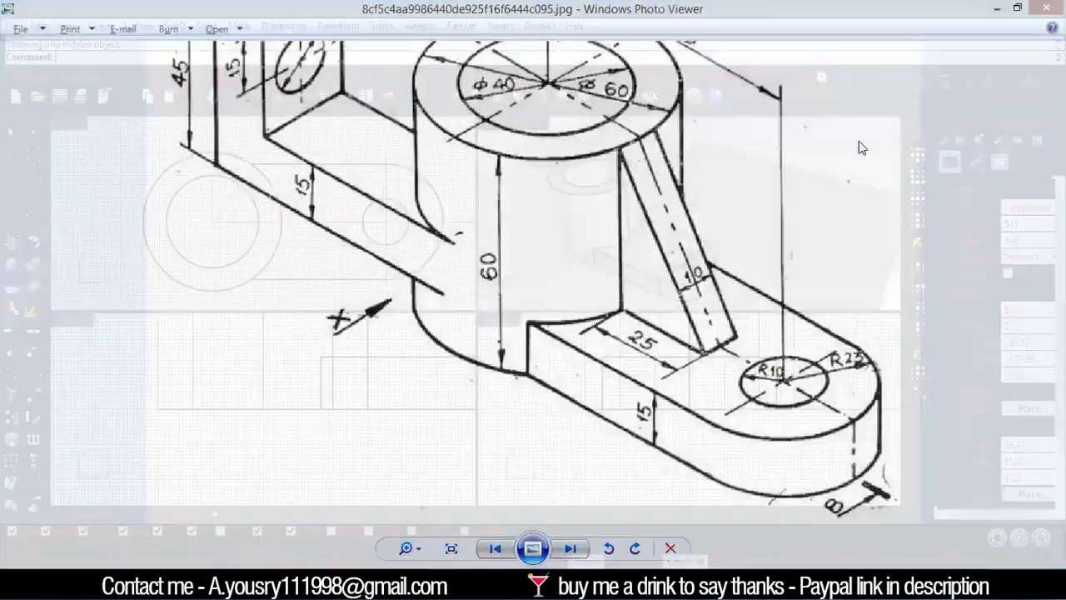
{"action": "scroll", "coordinate": [265, 375], "scroll_direction": "up", "scroll_amount": 5}
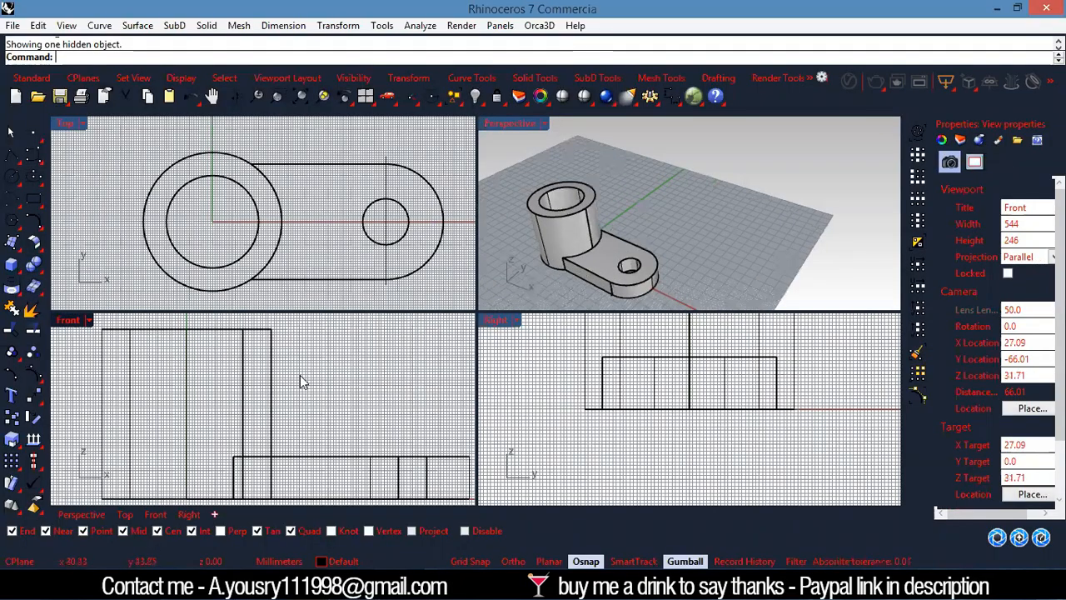
{"action": "scroll", "coordinate": [300, 396], "scroll_direction": "down", "scroll_amount": 2}
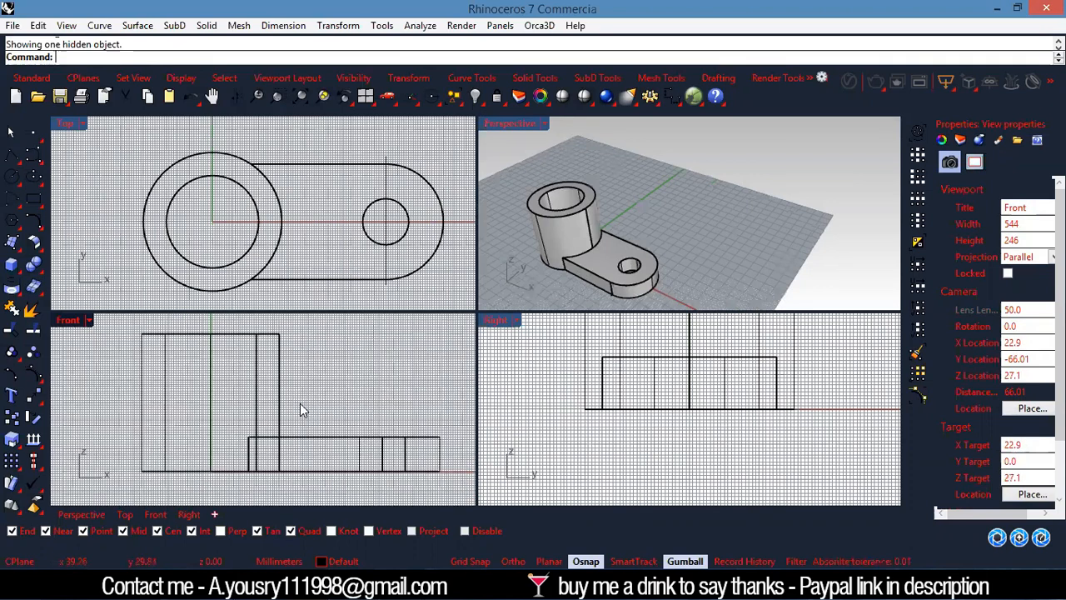
{"action": "type", "text": "Line"}
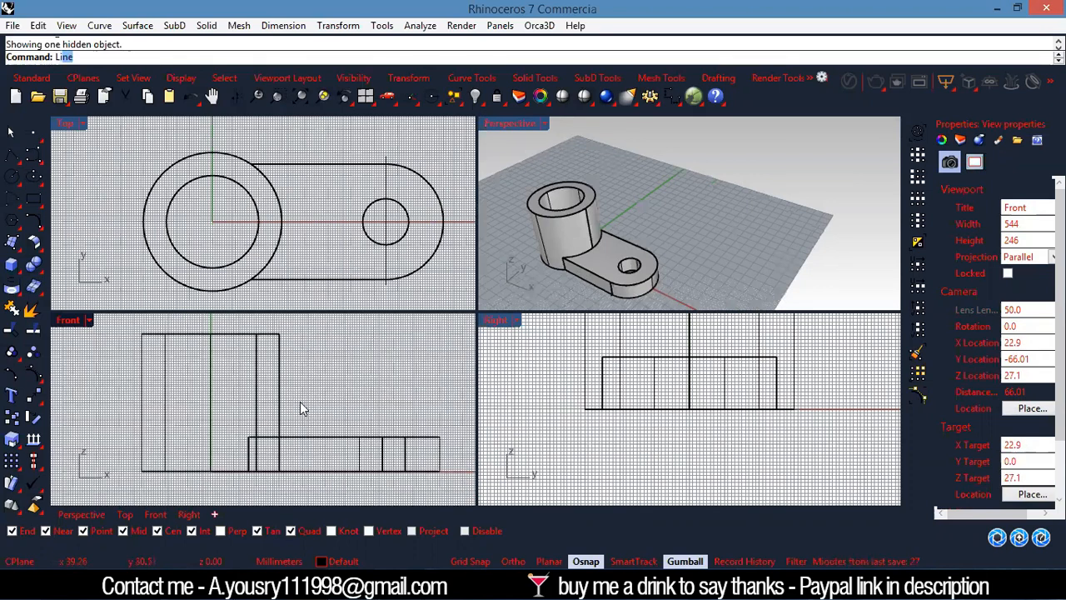
{"action": "key", "text": "Return"}
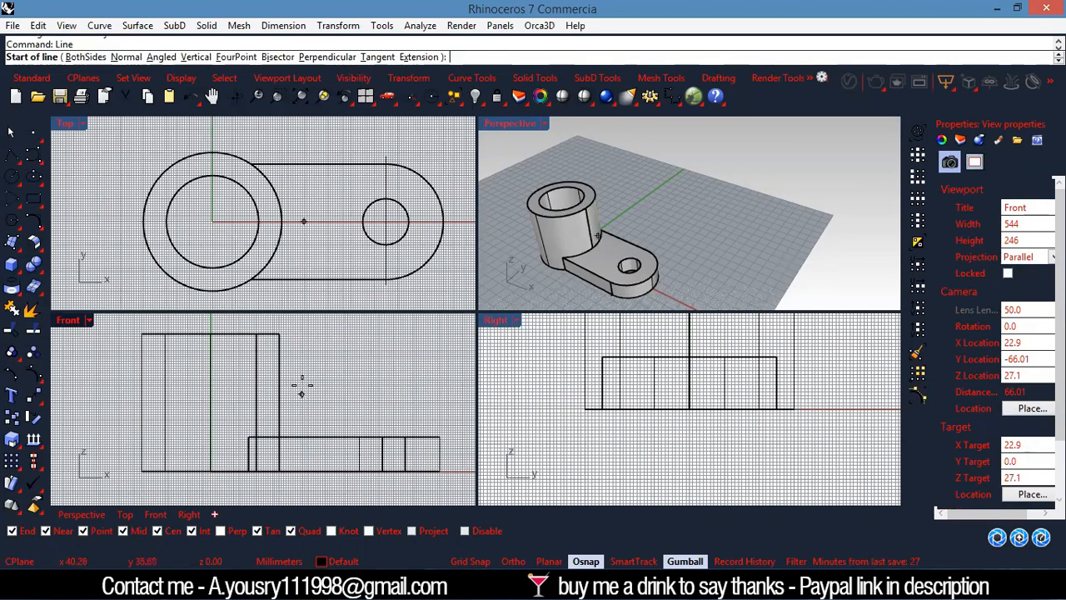
{"action": "left_click", "coordinate": [286, 337]}
{"action": "scroll", "coordinate": [333, 400], "scroll_direction": "down", "scroll_amount": 2}
{"action": "scroll", "coordinate": [309, 445], "scroll_direction": "up", "scroll_amount": 4}
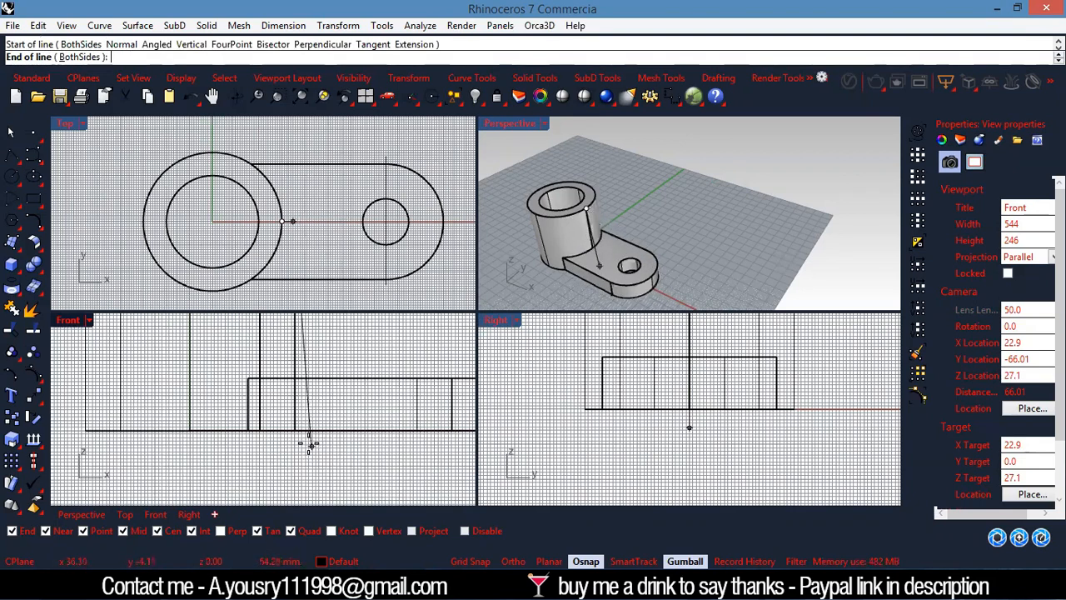
{"action": "left_click", "coordinate": [298, 426]}
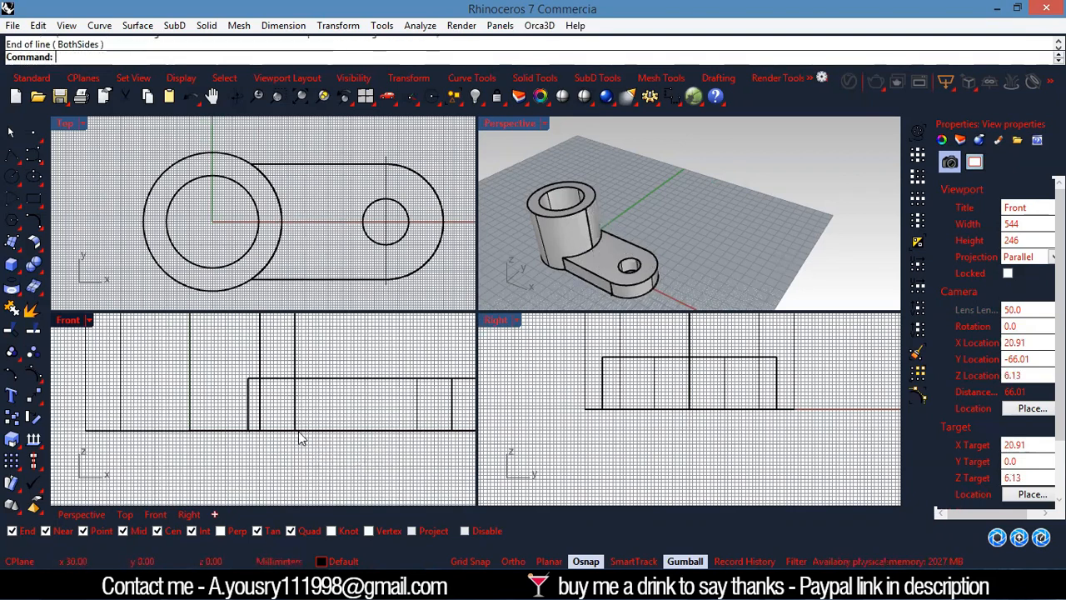
Select the vertical line at the cylinder's edge and move it 25 mm along X towards the arm hole.
{"action": "left_click", "coordinate": [306, 370]}
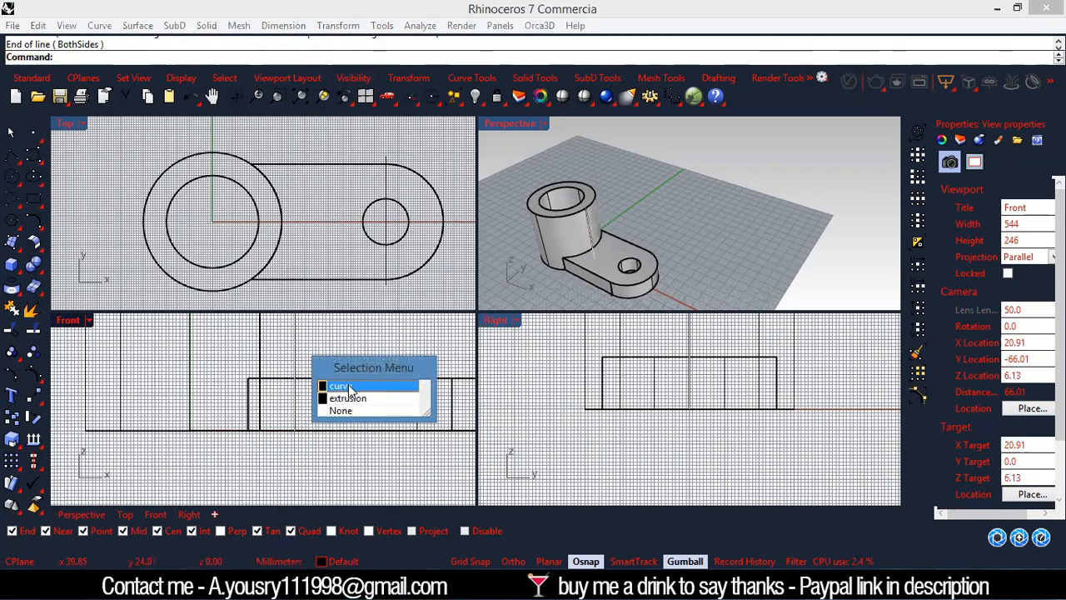
{"action": "left_click", "coordinate": [348, 386]}
{"action": "scroll", "coordinate": [337, 446], "scroll_direction": "down", "scroll_amount": 3}
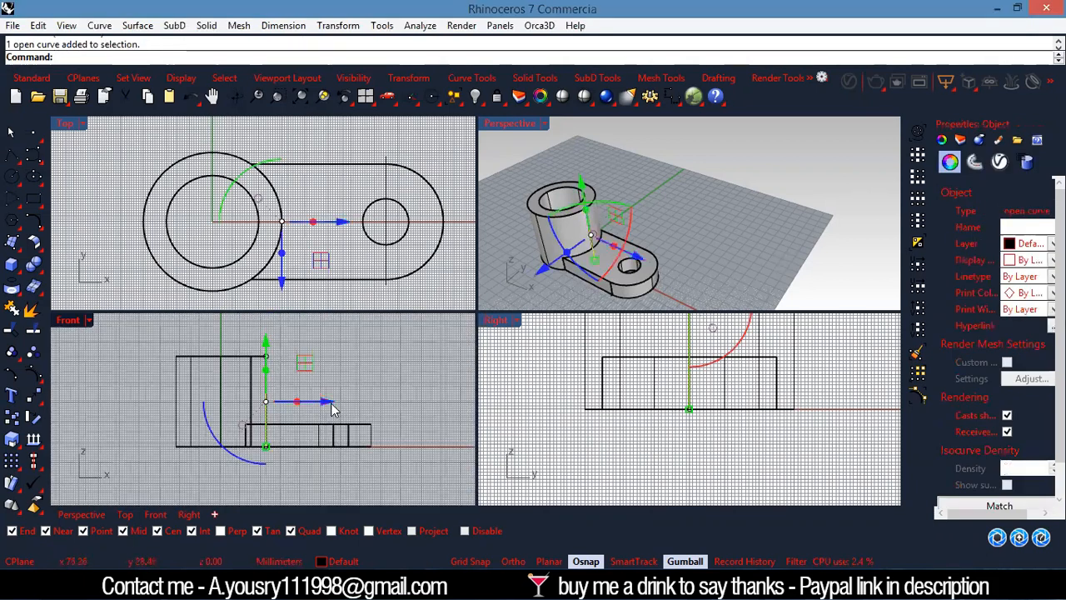
{"action": "left_click", "coordinate": [327, 401]}
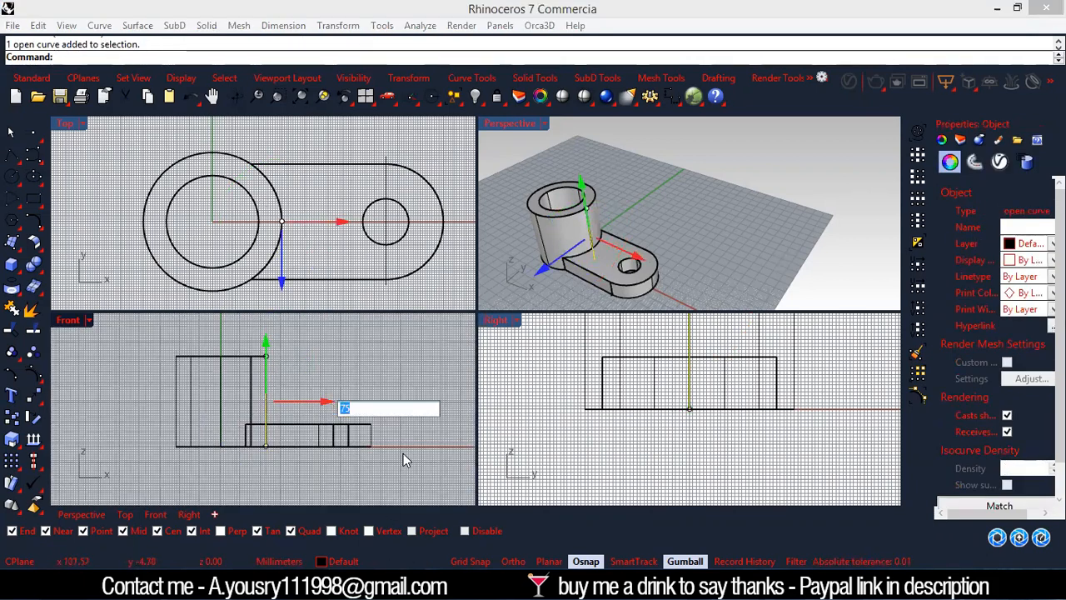
{"action": "type", "text": "25"}
{"action": "key", "text": "Return"}
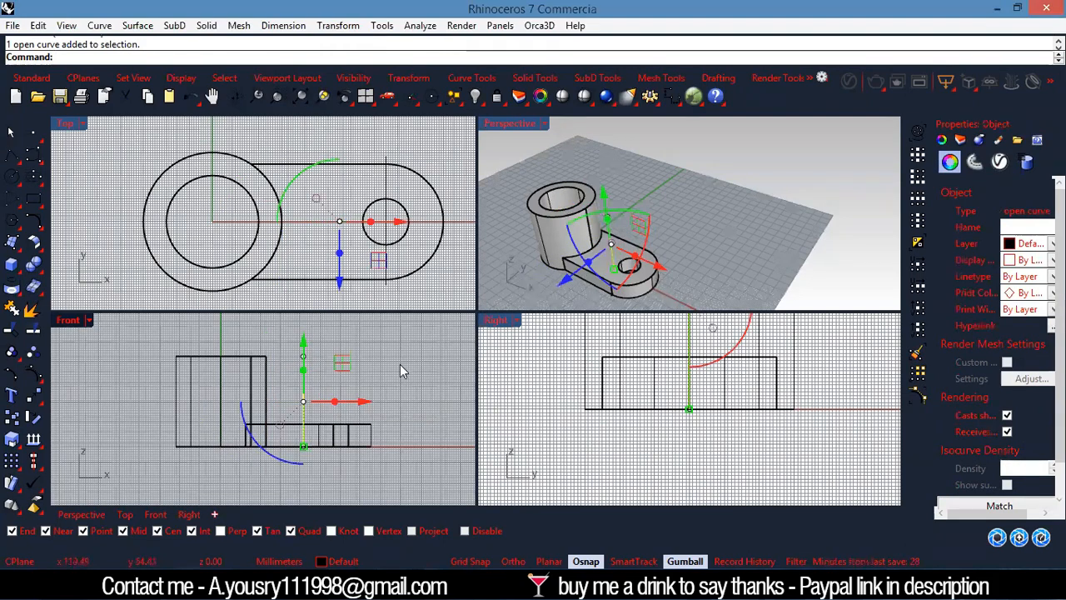
Undo the line's move along X and clear the selection.
{"action": "key", "text": "Delete"}
{"action": "scroll", "coordinate": [284, 358], "scroll_direction": "up", "scroll_amount": 2}
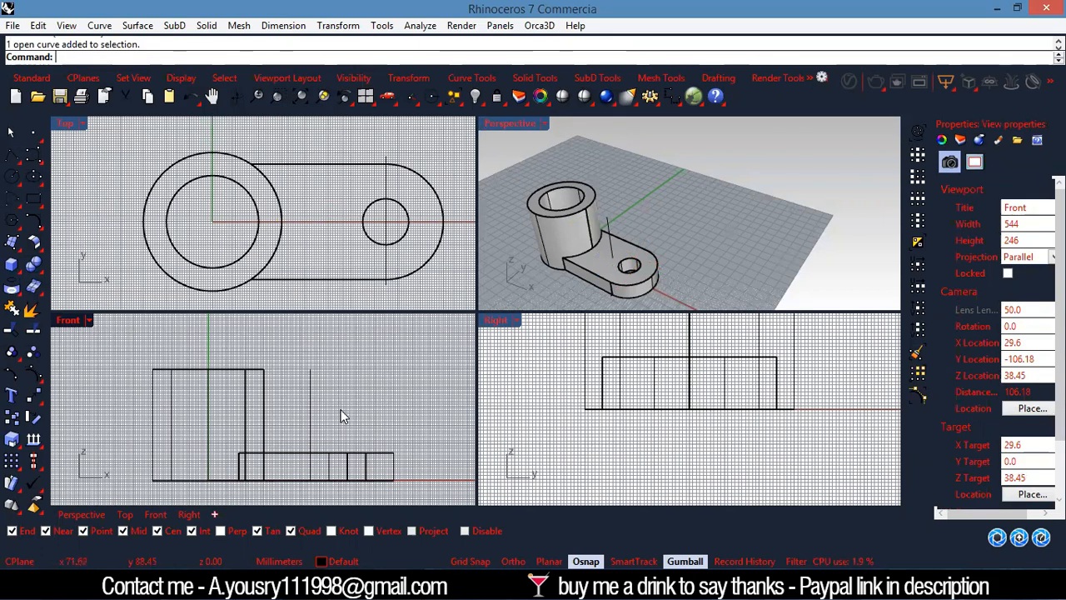
{"action": "key", "text": "ctrl+z"}
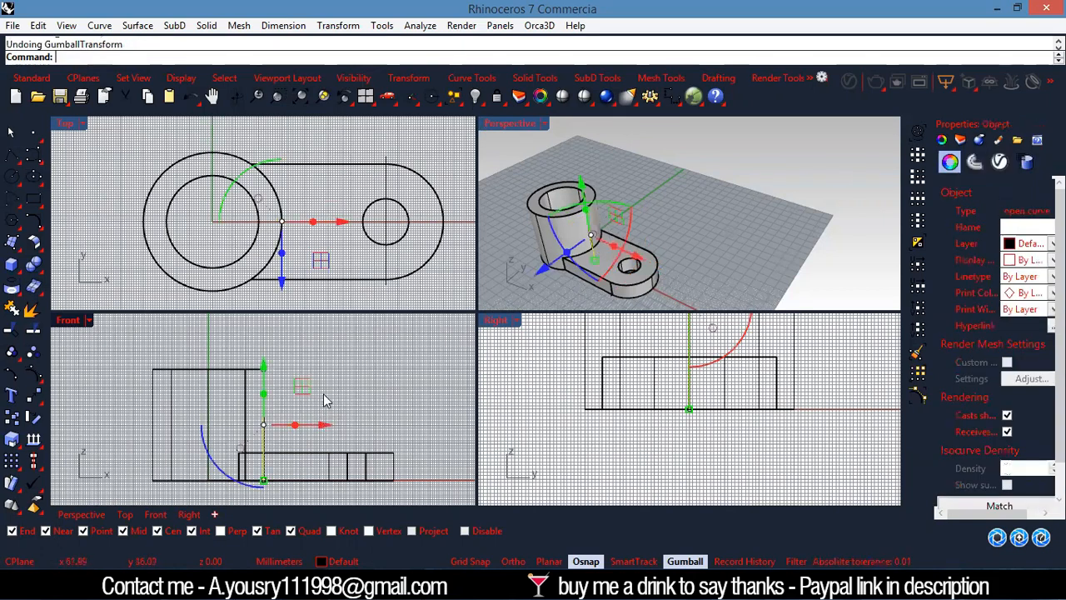
{"action": "left_click", "coordinate": [354, 392]}
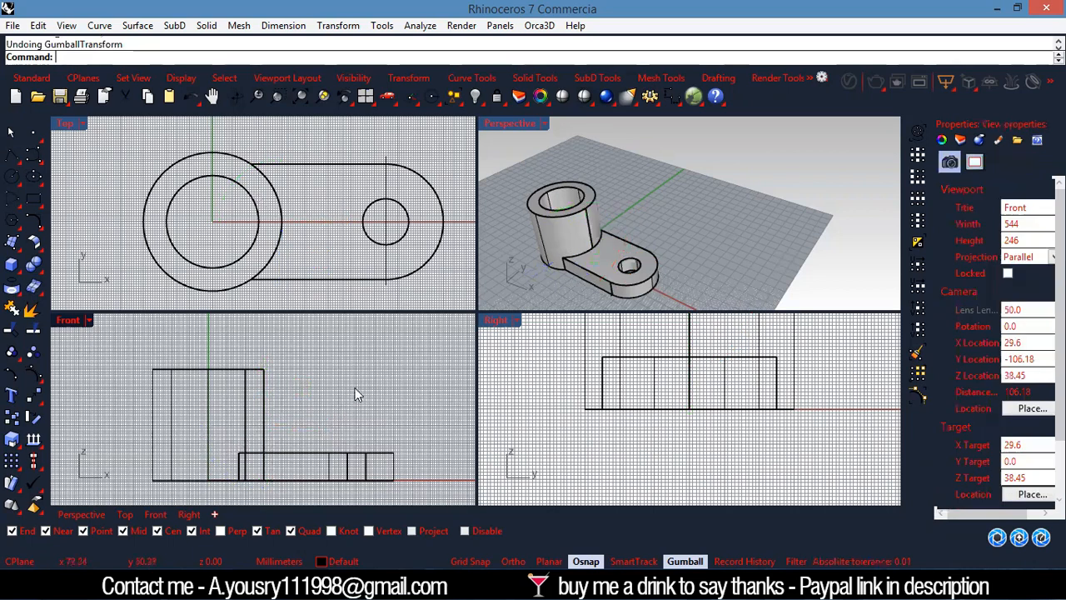
Copy the vertical line at the cylinder's edge 25 mm along X towards the arm hole and clear the selection.
{"action": "scroll", "coordinate": [367, 385], "scroll_direction": "down", "scroll_amount": 4}
{"action": "scroll", "coordinate": [317, 406], "scroll_direction": "up", "scroll_amount": 2}
{"action": "left_click", "coordinate": [307, 397]}
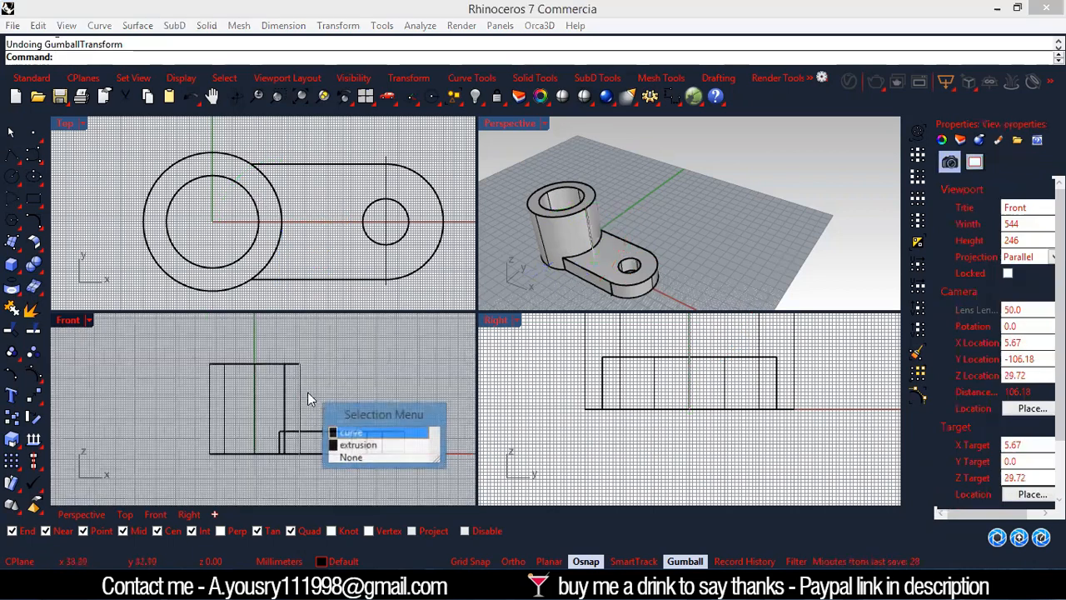
{"action": "left_click", "coordinate": [359, 429]}
{"action": "scroll", "coordinate": [364, 397], "scroll_direction": "down", "scroll_amount": 2}
{"action": "scroll", "coordinate": [691, 224], "scroll_direction": "up", "scroll_amount": 5}
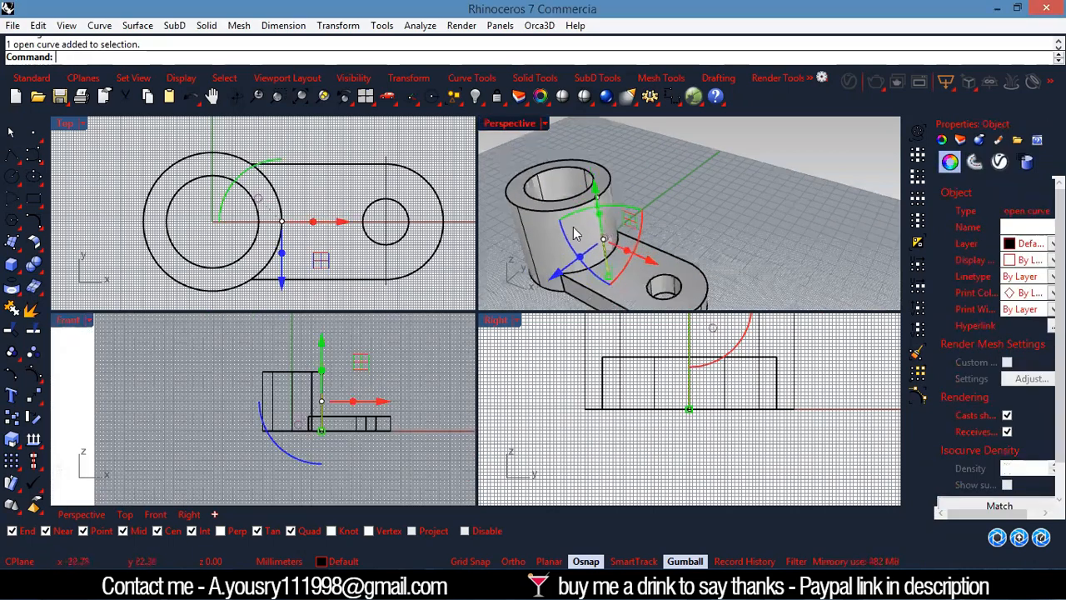
{"action": "scroll", "coordinate": [716, 203], "scroll_direction": "down", "scroll_amount": 4}
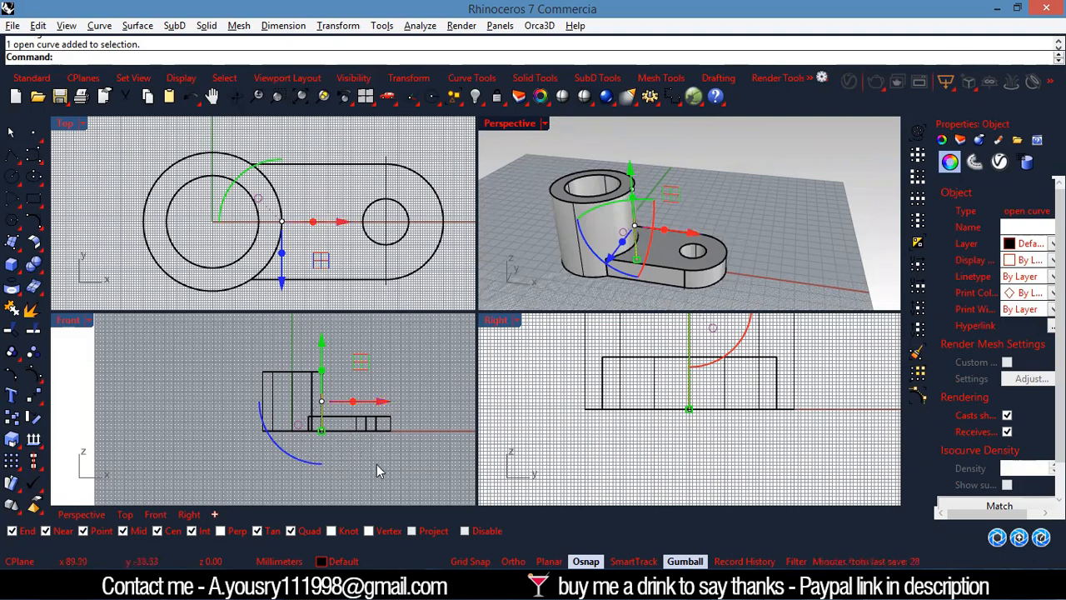
{"action": "left_click", "coordinate": [390, 402]}
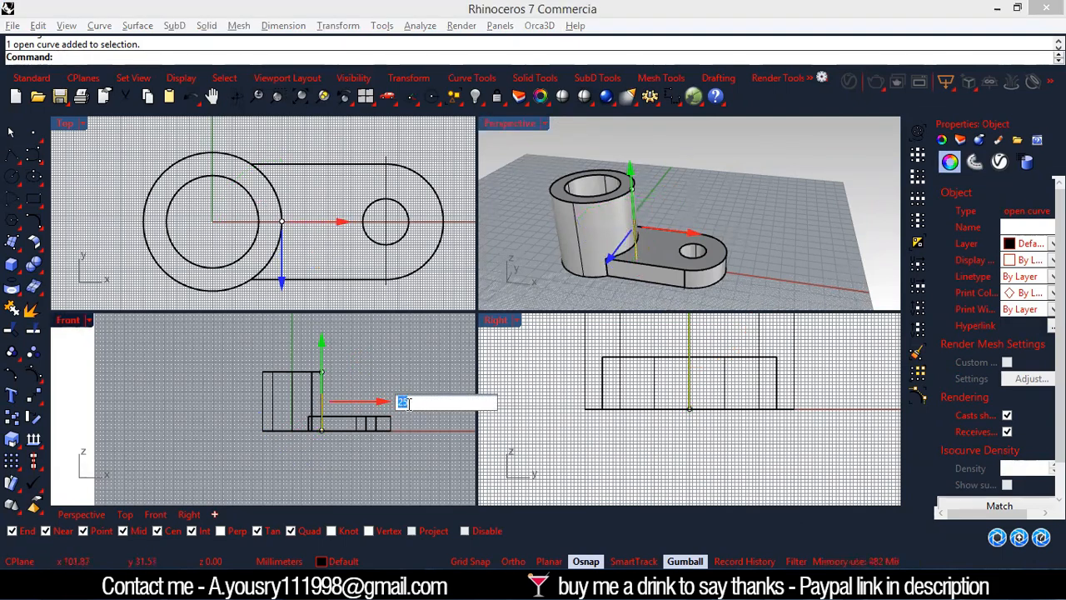
{"action": "key", "text": "Escape"}
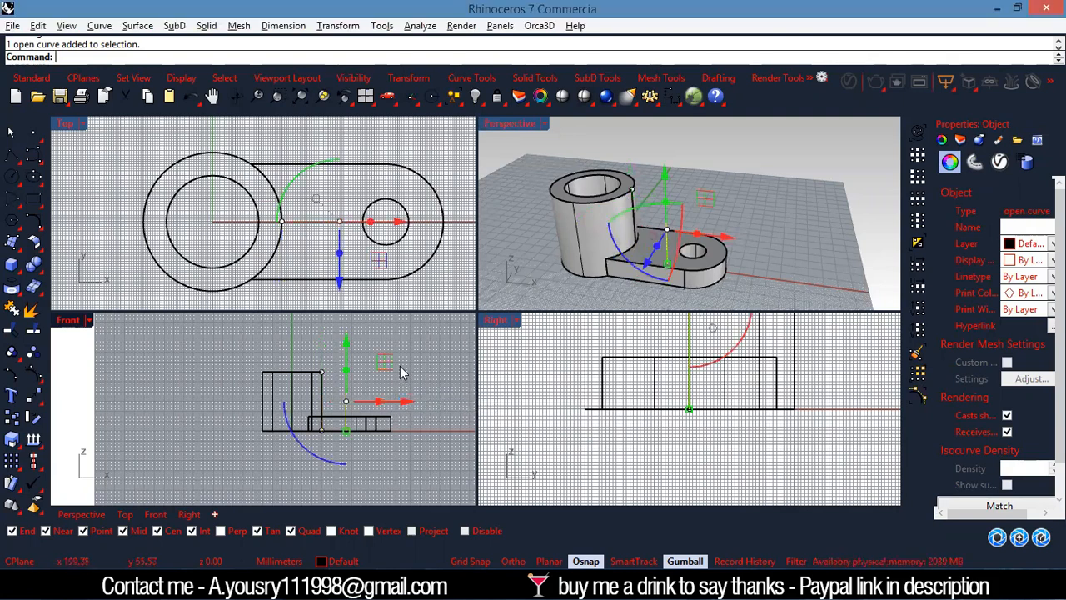
{"action": "left_click", "coordinate": [416, 433]}
Select the vertical line at the cylinder's edge together with its copy above the arm to examine them in the Perspective view.
{"action": "left_click", "coordinate": [632, 205]}
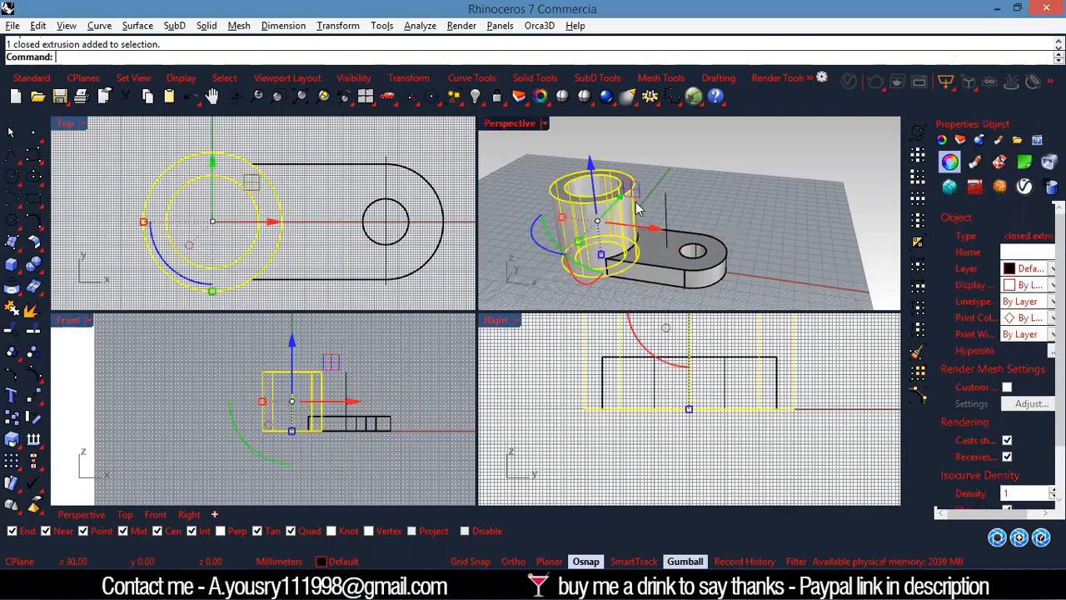
{"action": "left_click", "coordinate": [677, 175]}
{"action": "left_click", "coordinate": [632, 196]}
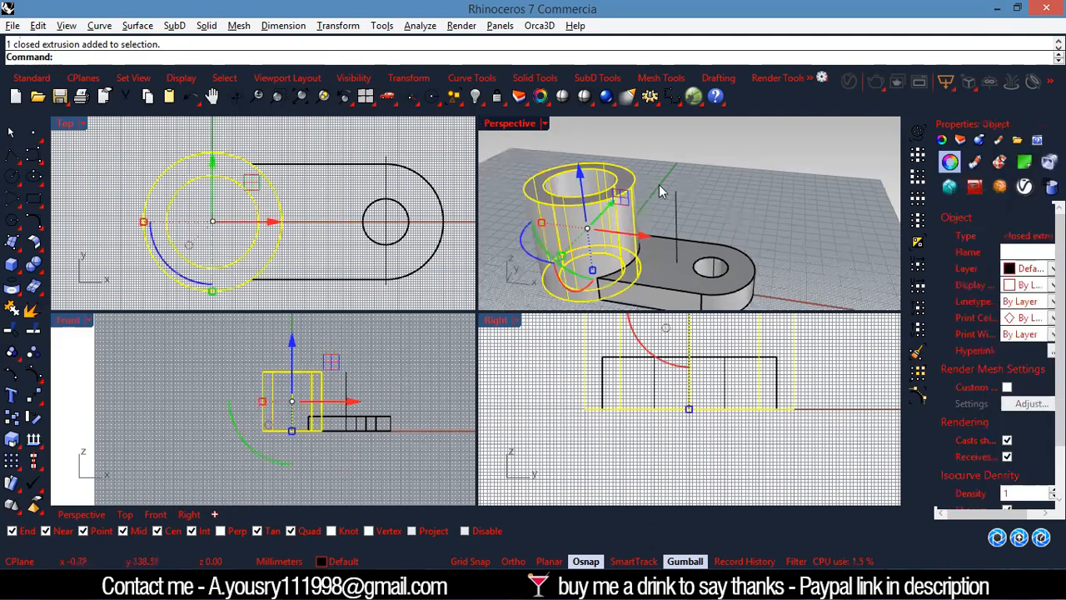
{"action": "left_click", "coordinate": [658, 184]}
{"action": "scroll", "coordinate": [634, 207], "scroll_direction": "up", "scroll_amount": 5}
{"action": "left_click", "coordinate": [633, 208]}
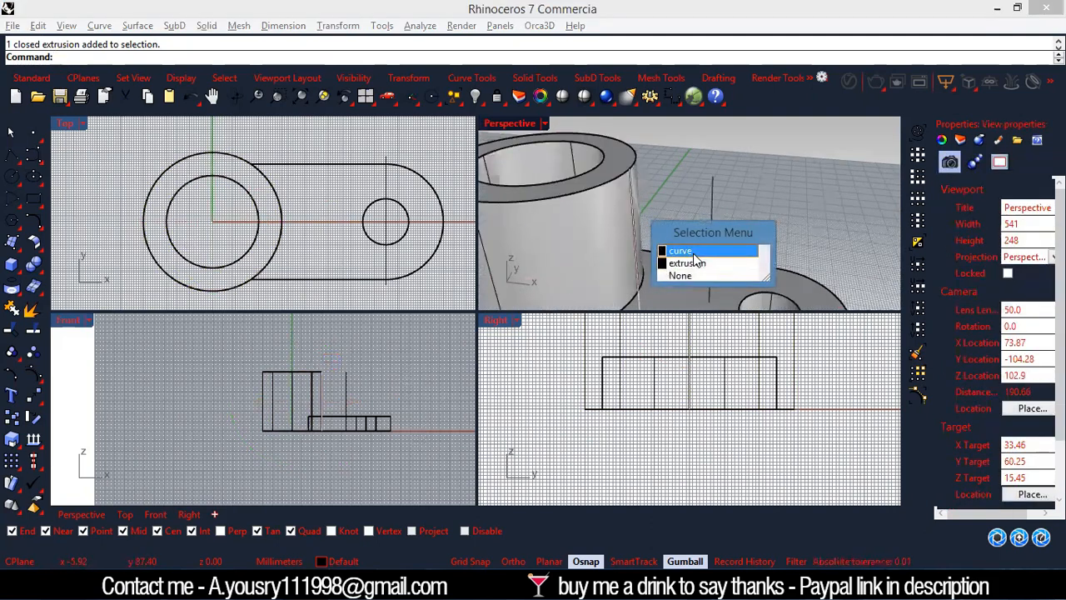
{"action": "left_click", "coordinate": [666, 245]}
{"action": "left_click", "coordinate": [710, 208]}
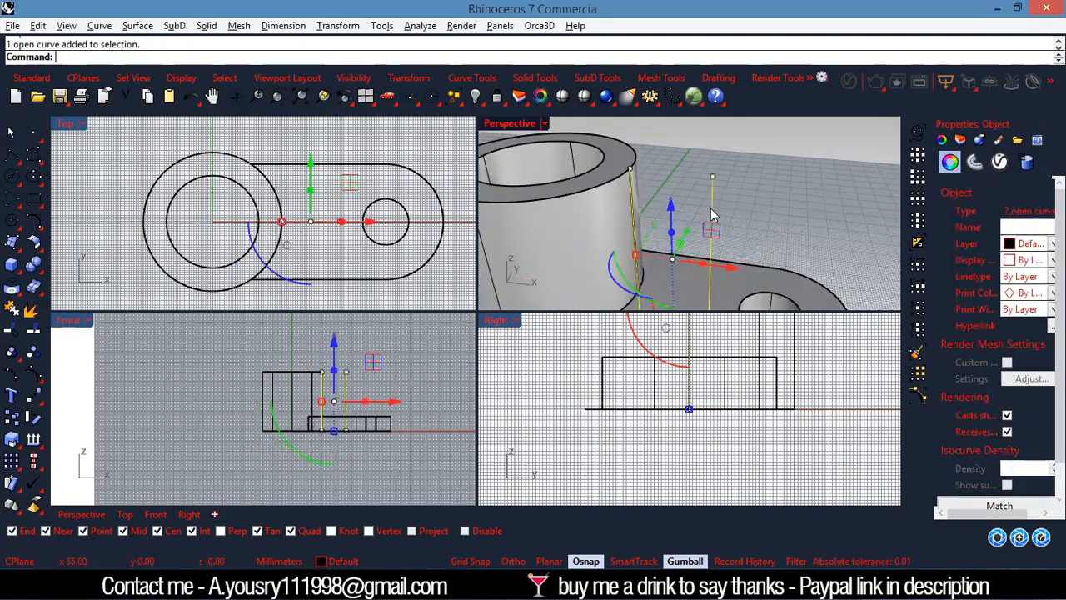
Draw a closed triangular polyline in the Front view from the cylinder's top corner to where the copied line meets the arm's top face.
{"action": "scroll", "coordinate": [334, 409], "scroll_direction": "up", "scroll_amount": 6}
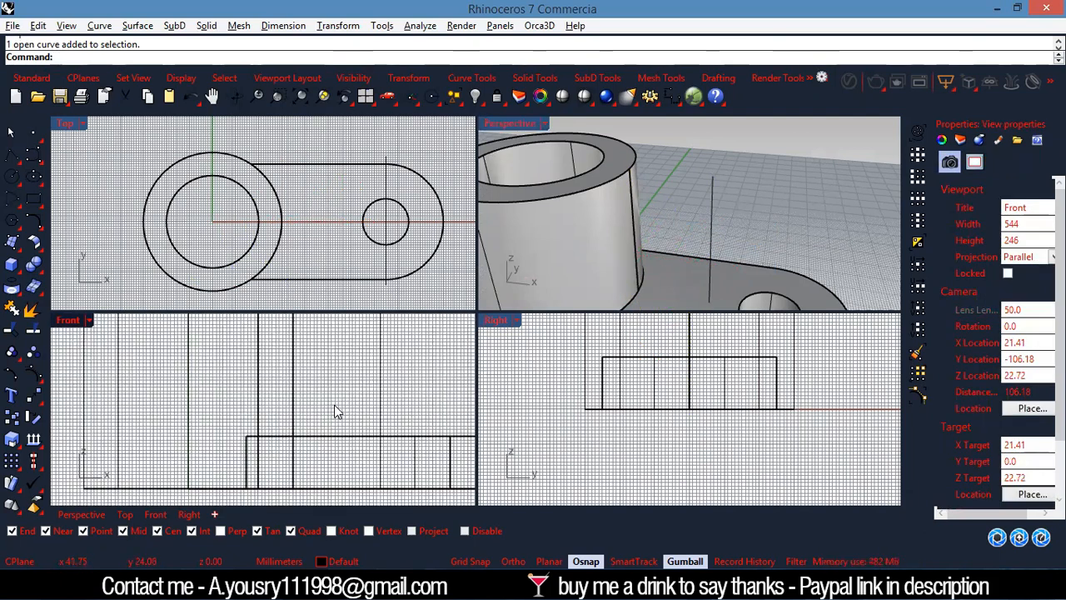
{"action": "scroll", "coordinate": [334, 404], "scroll_direction": "down", "scroll_amount": 2}
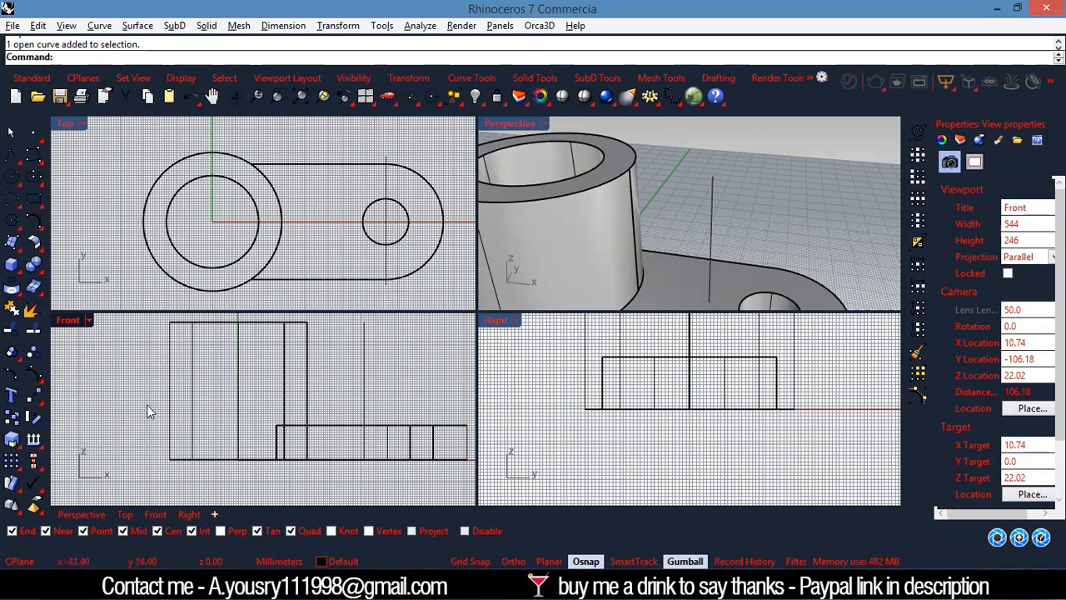
{"action": "left_click", "coordinate": [10, 156]}
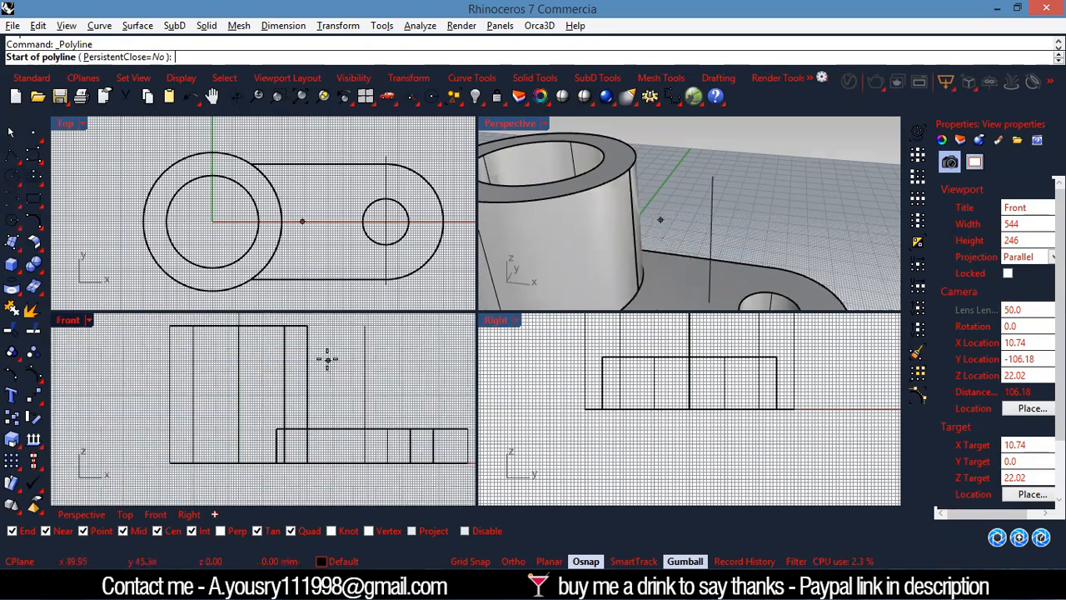
{"action": "left_click", "coordinate": [310, 327]}
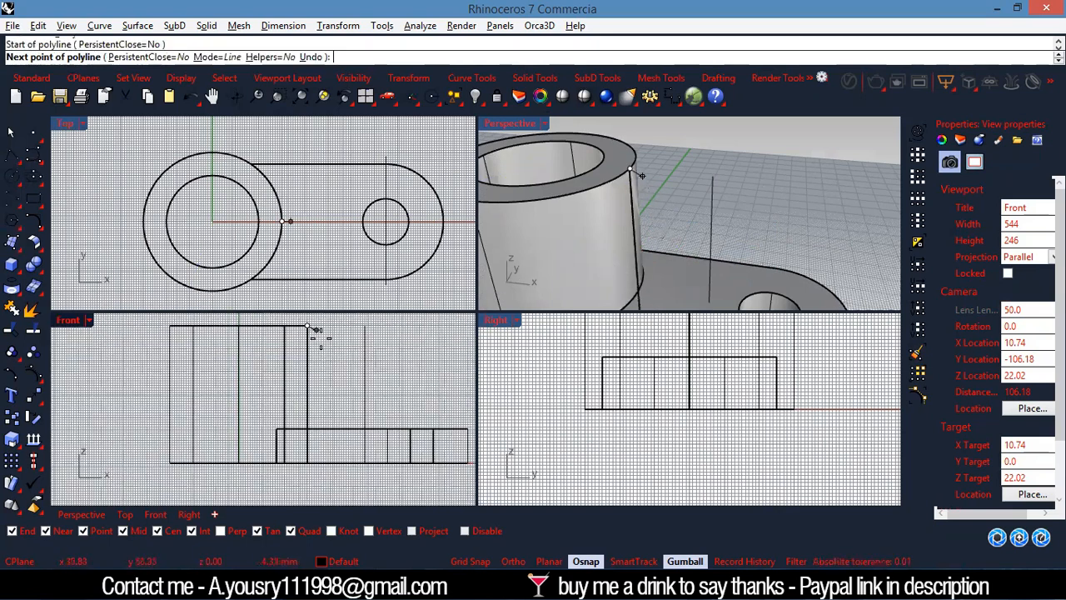
{"action": "left_click", "coordinate": [364, 428]}
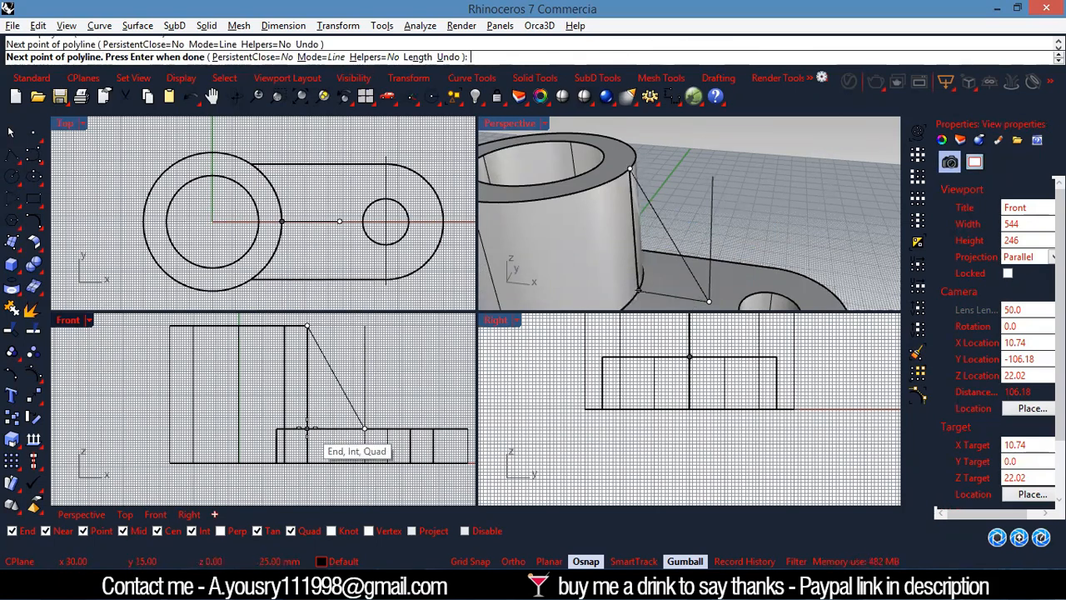
{"action": "left_click", "coordinate": [306, 430]}
{"action": "left_click", "coordinate": [305, 328]}
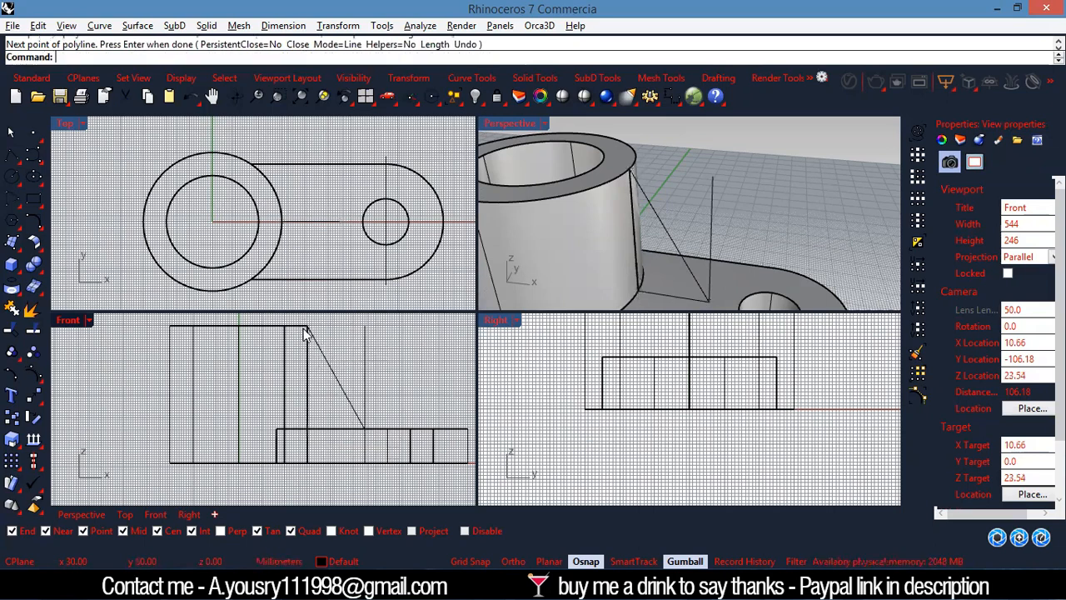
Select the triangle's lower corner point at the cylinder and move it sideways along Y, out of the triangle's plane.
{"action": "left_click", "coordinate": [673, 243]}
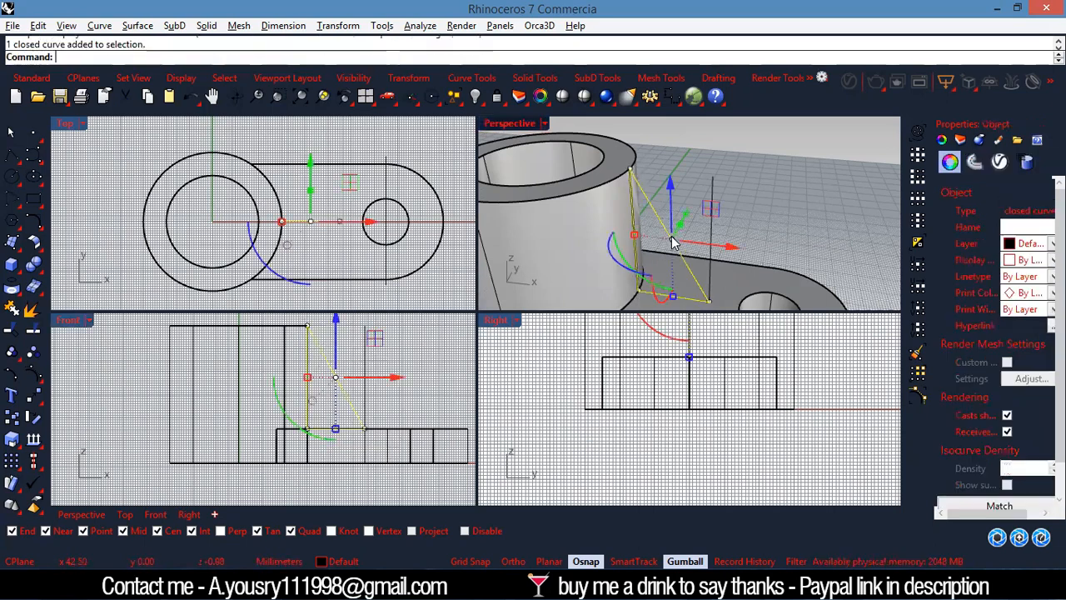
{"action": "right_click_drag", "start_coordinate": [627, 199], "coordinate": [662, 266]}
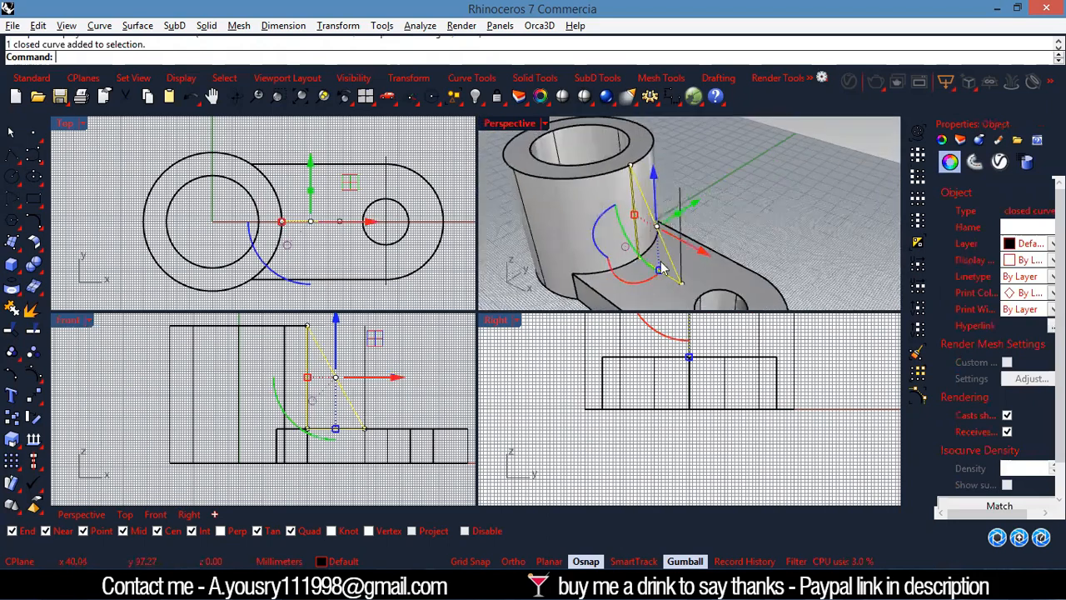
{"action": "key", "text": "Escape"}
{"action": "right_click_drag", "start_coordinate": [728, 213], "coordinate": [677, 243]}
{"action": "left_click", "coordinate": [678, 243]}
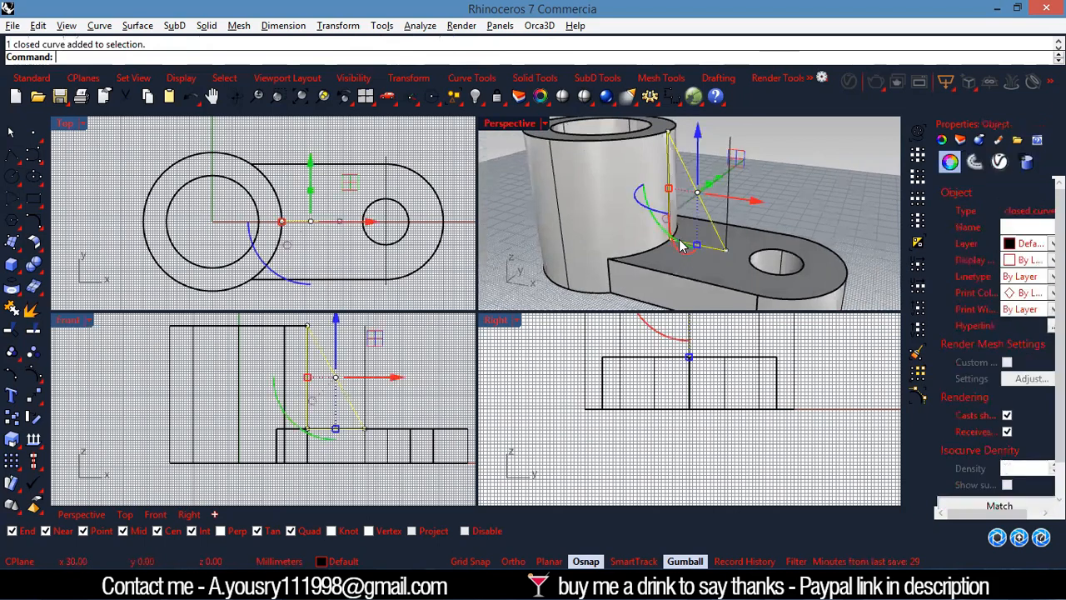
{"action": "scroll", "coordinate": [672, 240], "scroll_direction": "up", "scroll_amount": 5}
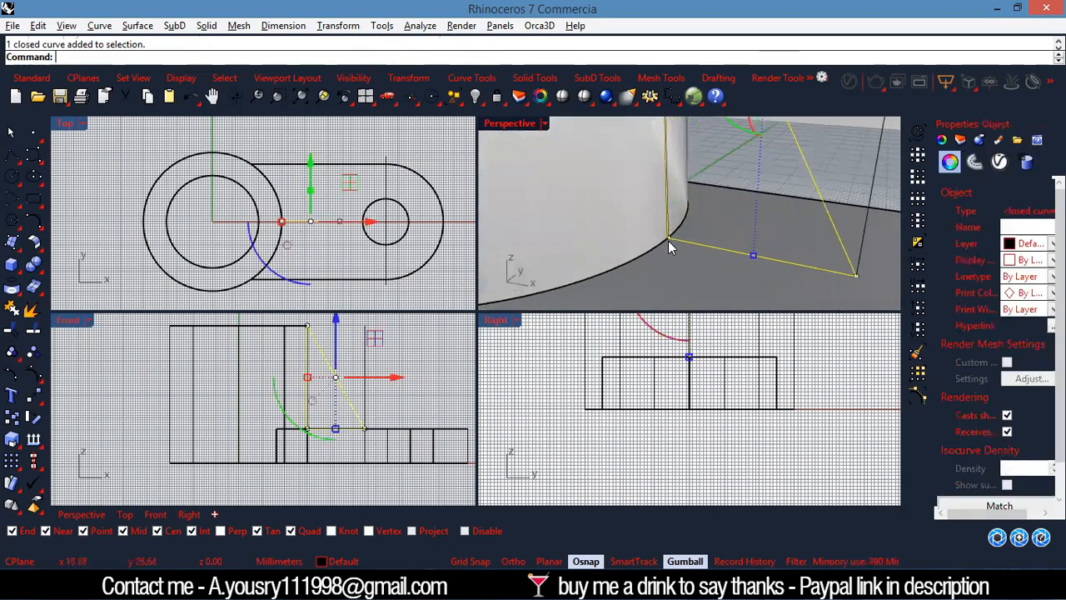
{"action": "left_click", "coordinate": [668, 240], "text": "ctrl+shift"}
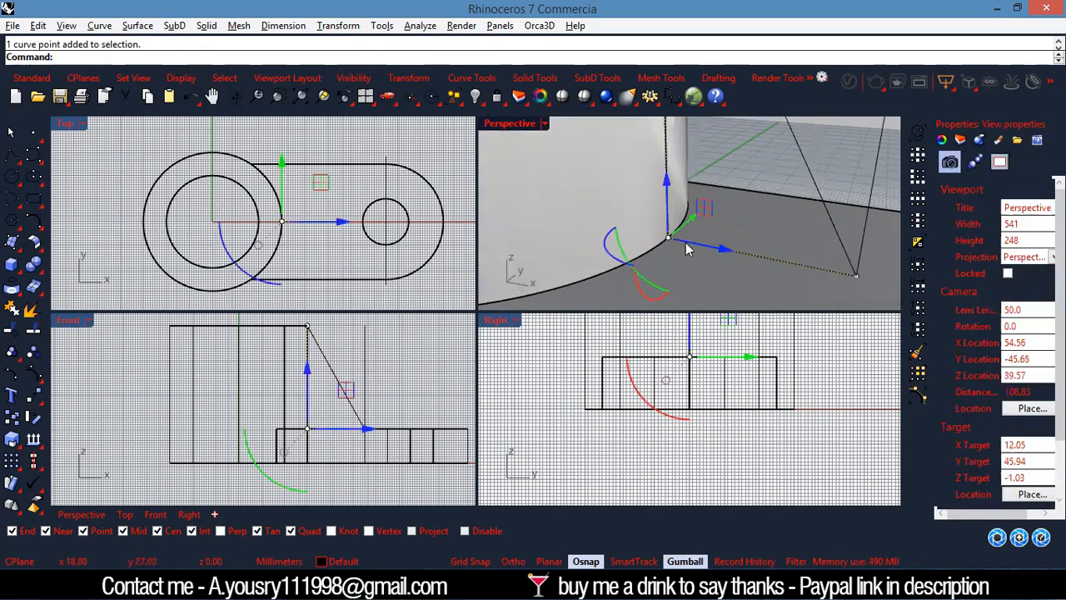
{"action": "right_click_drag", "start_coordinate": [669, 243], "coordinate": [867, 185]}
{"action": "right_click_drag", "start_coordinate": [767, 217], "coordinate": [718, 233]}
{"action": "left_click_drag", "start_coordinate": [722, 224], "coordinate": [685, 252]}
{"action": "scroll", "coordinate": [701, 220], "scroll_direction": "down", "scroll_amount": 5}
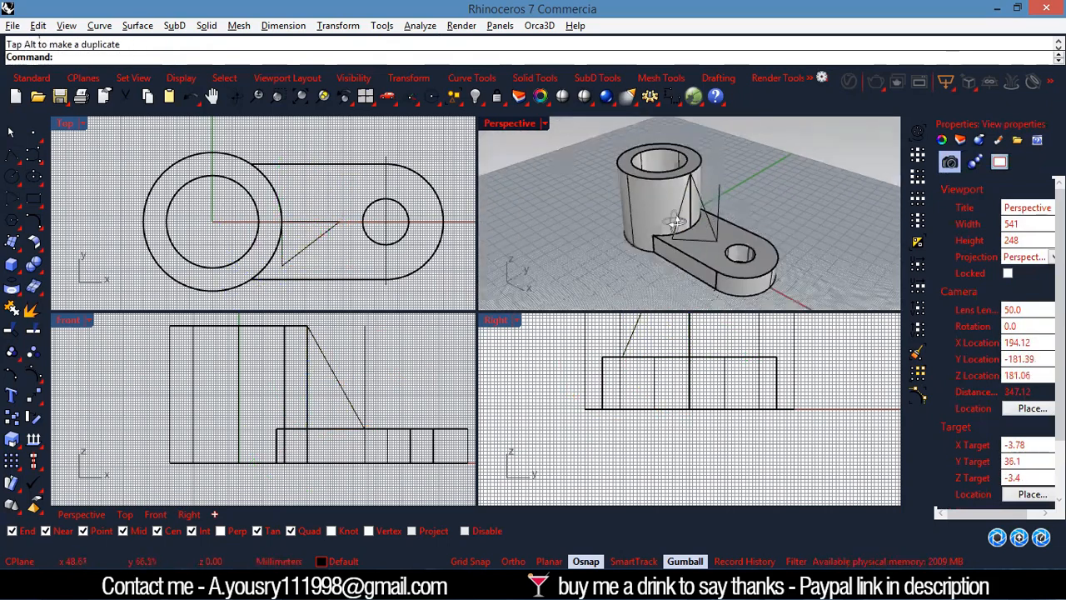
Flatten the triangle with Set XYZ Coordinates, setting only Y aligned to World, at its endpoint on the arm, and clear the selection.
{"action": "right_click_drag", "start_coordinate": [571, 224], "coordinate": [735, 145]}
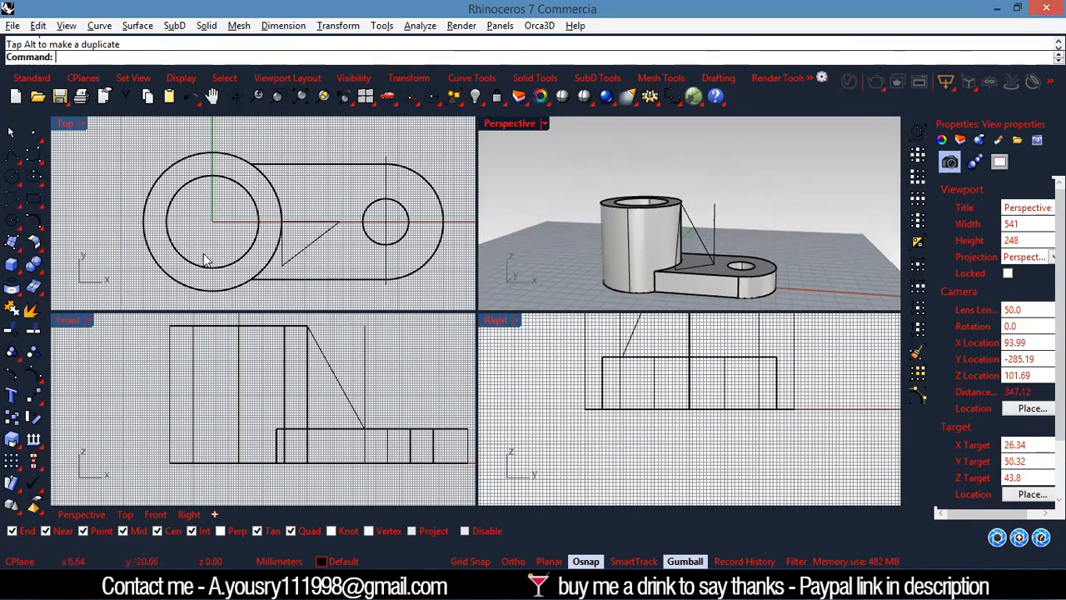
{"action": "scroll", "coordinate": [141, 411], "scroll_direction": "down", "scroll_amount": 1}
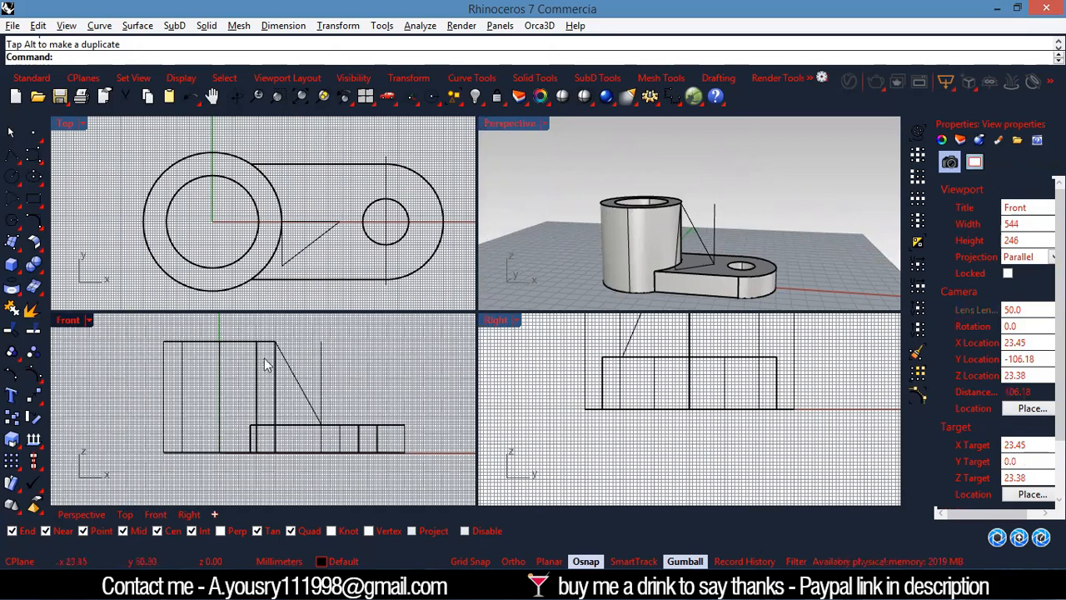
{"action": "right_click_drag", "start_coordinate": [650, 230], "coordinate": [621, 233]}
{"action": "scroll", "coordinate": [625, 232], "scroll_direction": "up", "scroll_amount": 4}
{"action": "scroll", "coordinate": [633, 271], "scroll_direction": "down", "scroll_amount": 6}
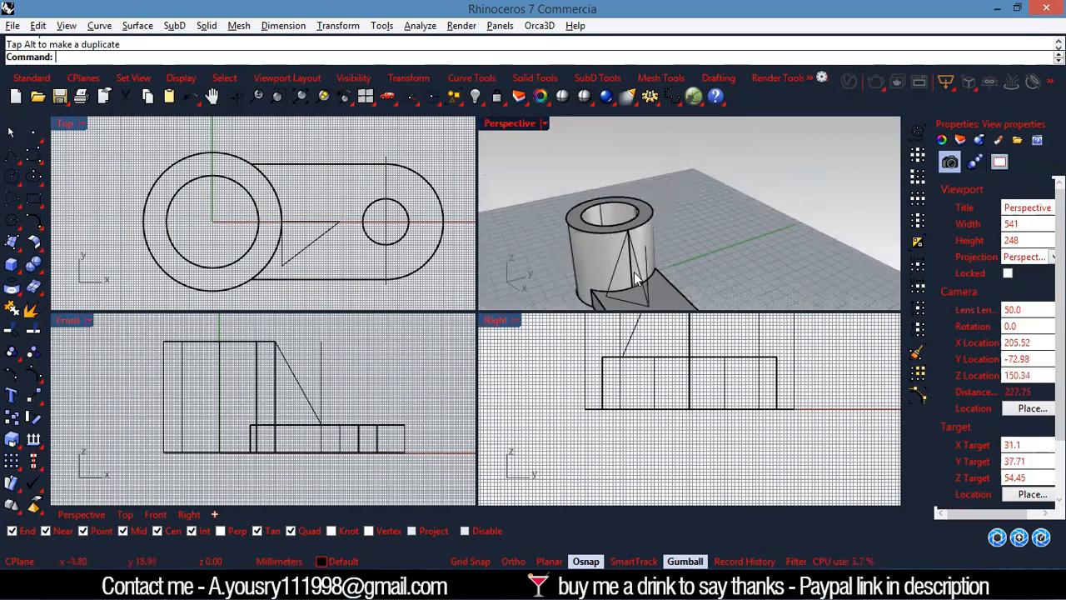
{"action": "left_click", "coordinate": [641, 283]}
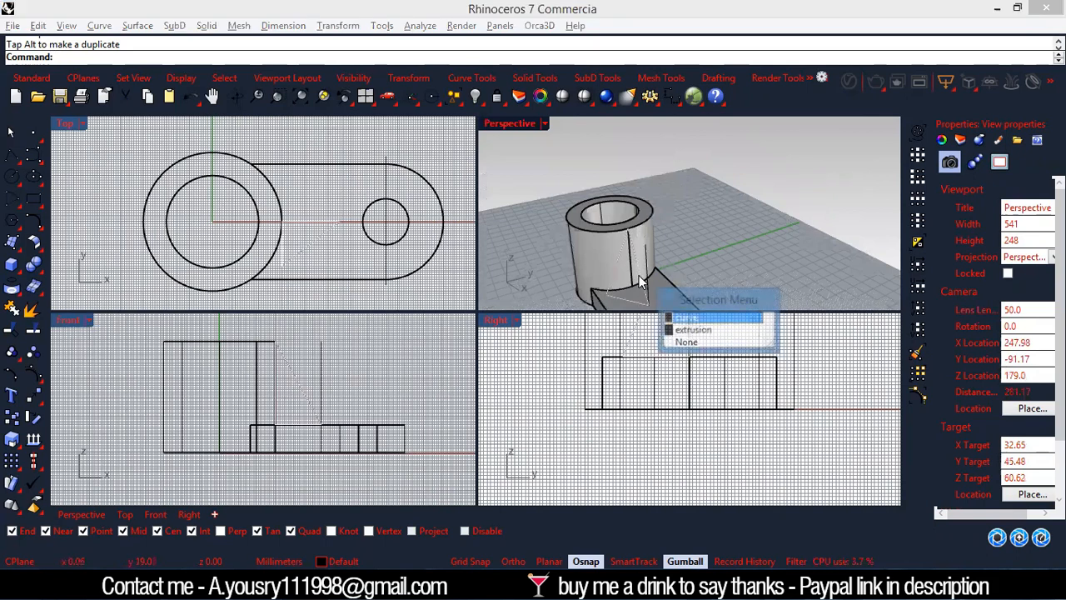
{"action": "left_click", "coordinate": [695, 318]}
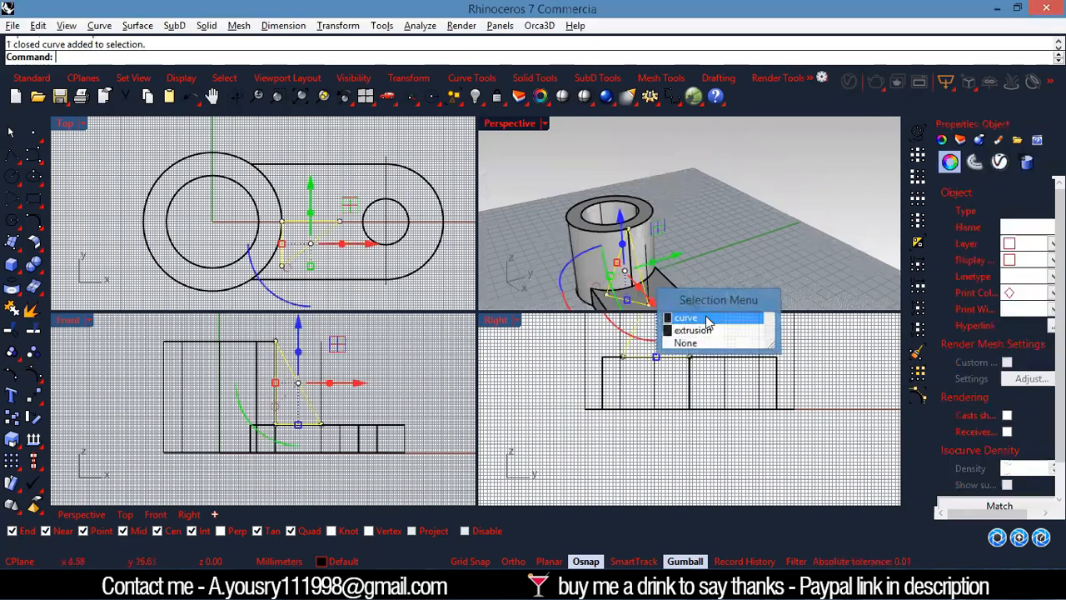
{"action": "left_click", "coordinate": [334, 27]}
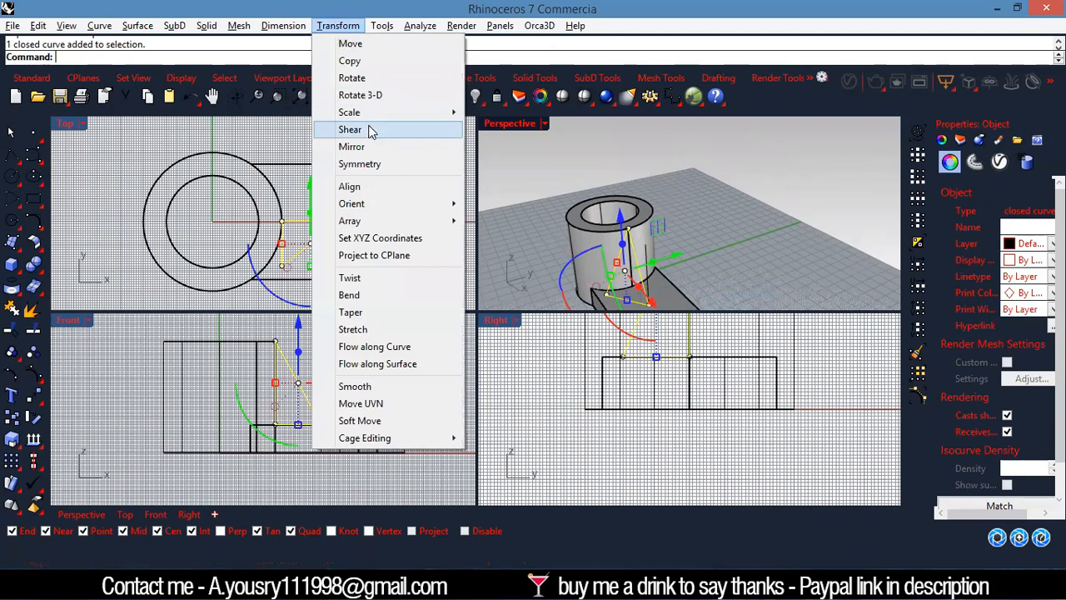
{"action": "left_click", "coordinate": [395, 241]}
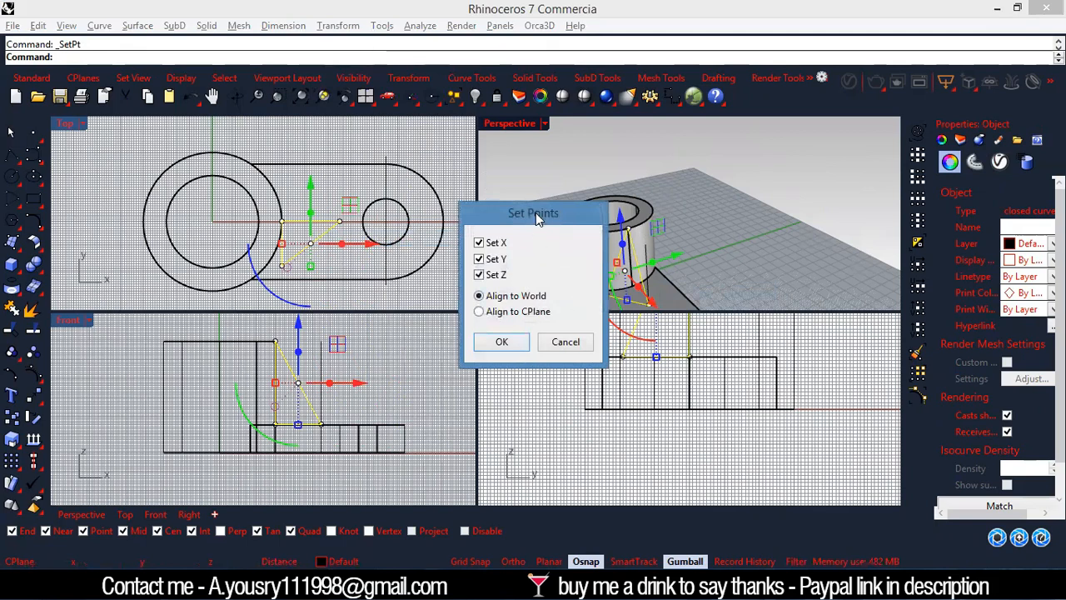
{"action": "left_click_drag", "start_coordinate": [536, 214], "coordinate": [326, 220]}
{"action": "mouse_move", "coordinate": [686, 274]}
{"action": "right_mouse_down"}
{"action": "mouse_move", "coordinate": [725, 258]}
{"action": "mouse_move", "coordinate": [674, 281]}
{"action": "right_mouse_up"}
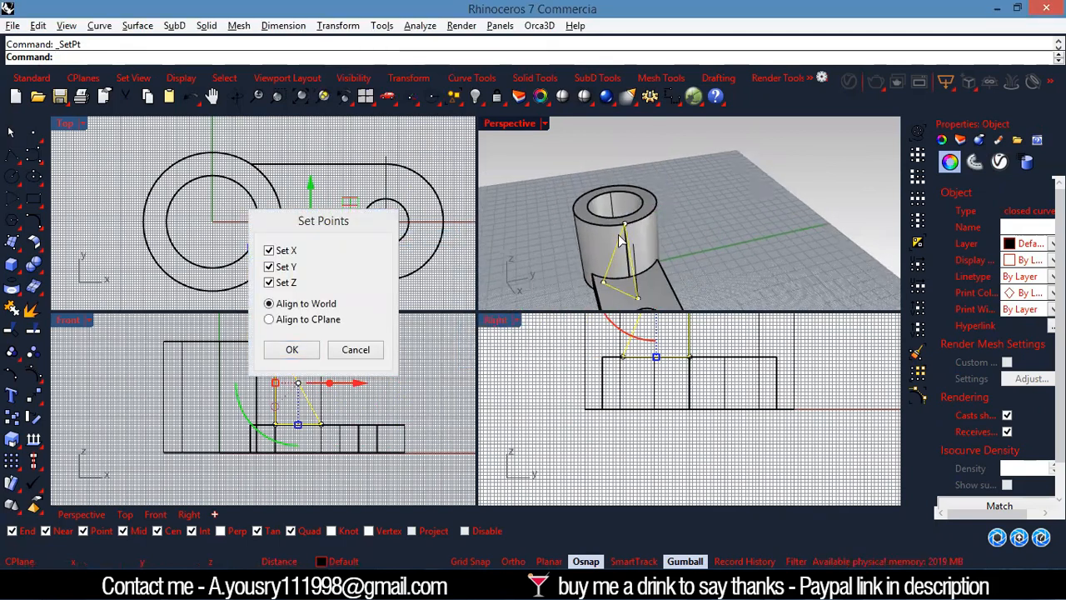
{"action": "right_click_drag", "start_coordinate": [557, 268], "coordinate": [512, 291]}
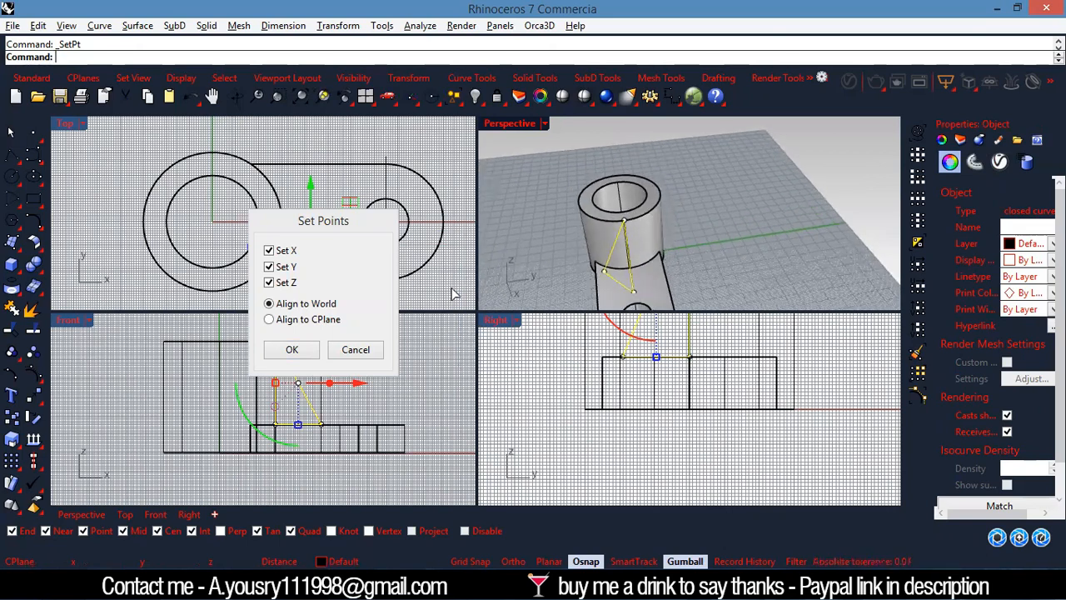
{"action": "left_click", "coordinate": [268, 251]}
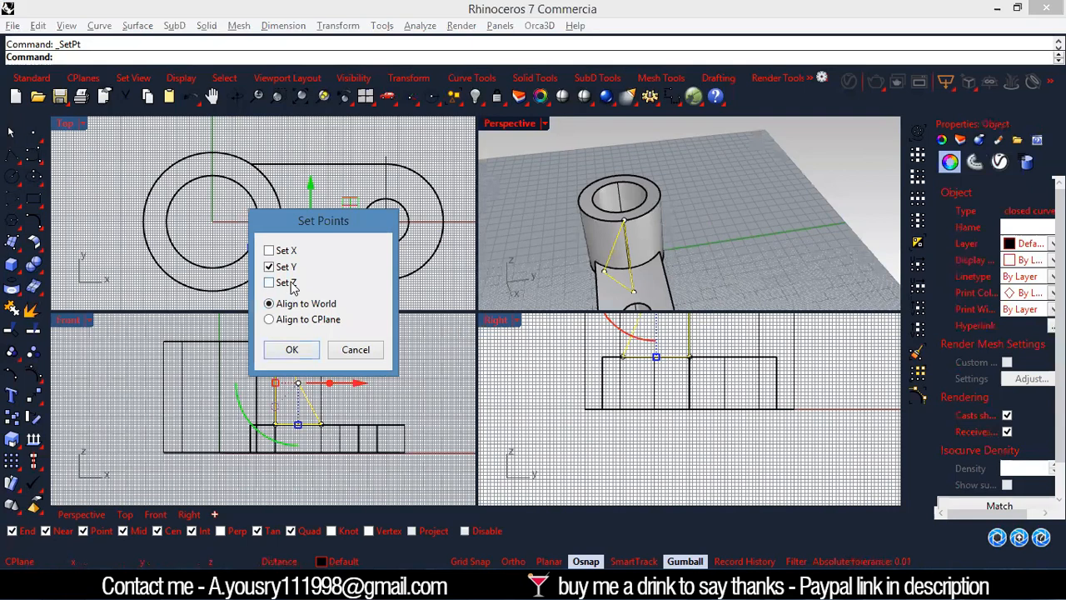
{"action": "left_click", "coordinate": [298, 352]}
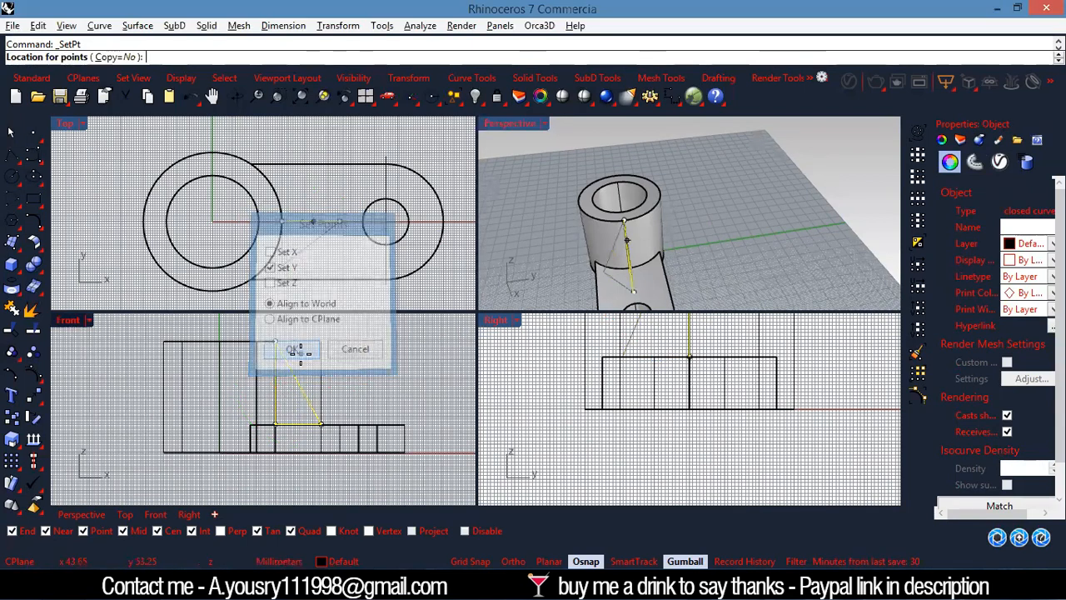
{"action": "right_click_drag", "start_coordinate": [728, 258], "coordinate": [681, 280]}
{"action": "scroll", "coordinate": [692, 278], "scroll_direction": "up", "scroll_amount": 2}
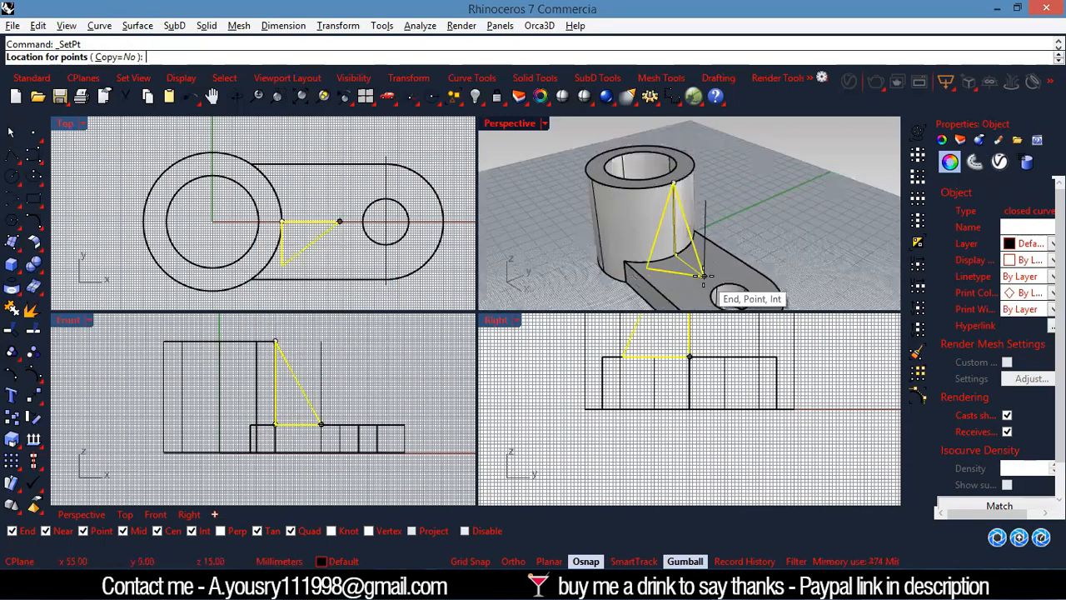
{"action": "left_click", "coordinate": [703, 275]}
{"action": "left_click", "coordinate": [780, 208]}
Draw a horizontal line from the triangle's top corner on the cylinder's rim to the upper end of the vertical line above the arm.
{"action": "right_click_drag", "start_coordinate": [780, 207], "coordinate": [736, 200]}
{"action": "scroll", "coordinate": [651, 189], "scroll_direction": "up", "scroll_amount": 5}
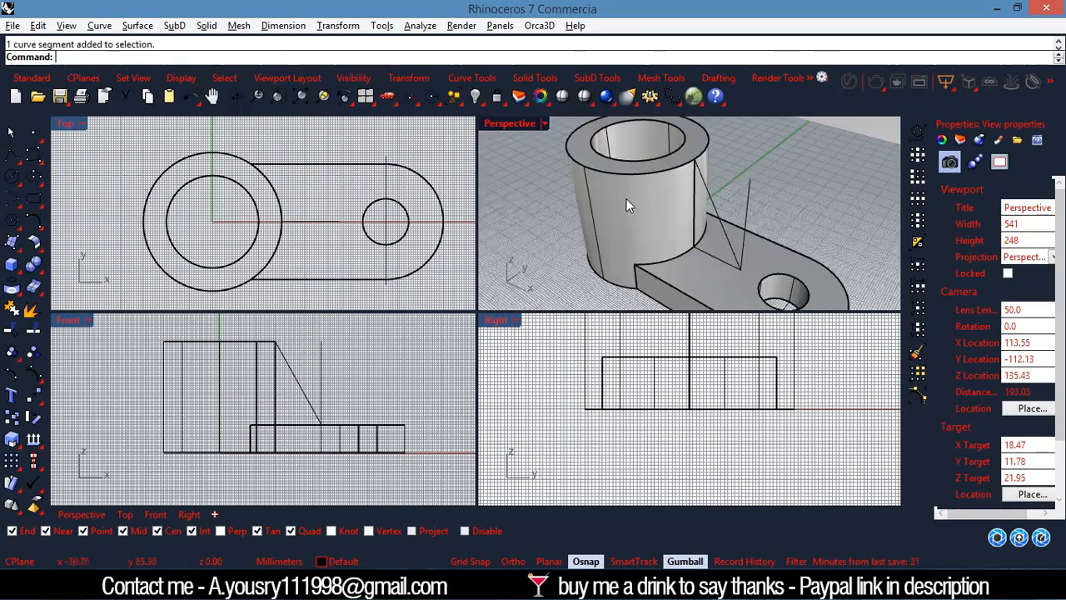
{"action": "scroll", "coordinate": [627, 198], "scroll_direction": "down", "scroll_amount": 6}
{"action": "scroll", "coordinate": [685, 178], "scroll_direction": "up", "scroll_amount": 5}
{"action": "type", "text": "l"}
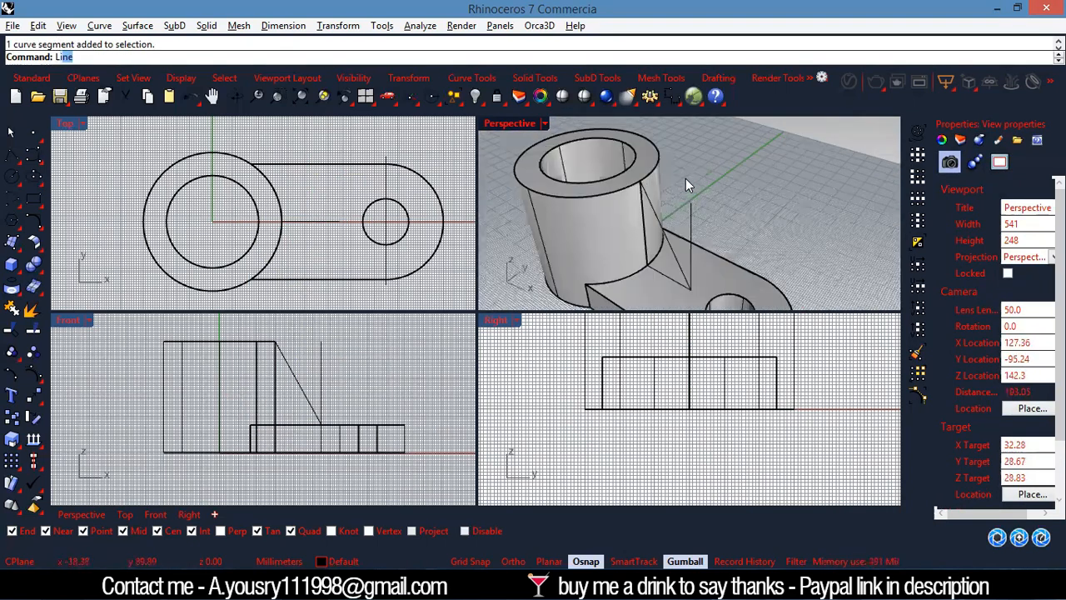
{"action": "key", "text": "Return"}
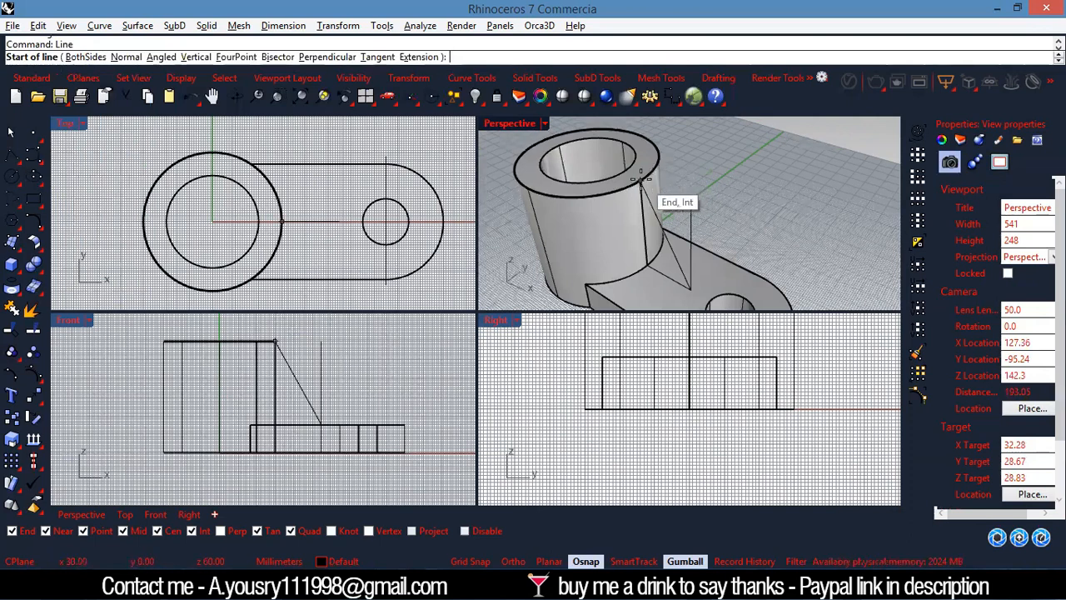
{"action": "left_click", "coordinate": [640, 179]}
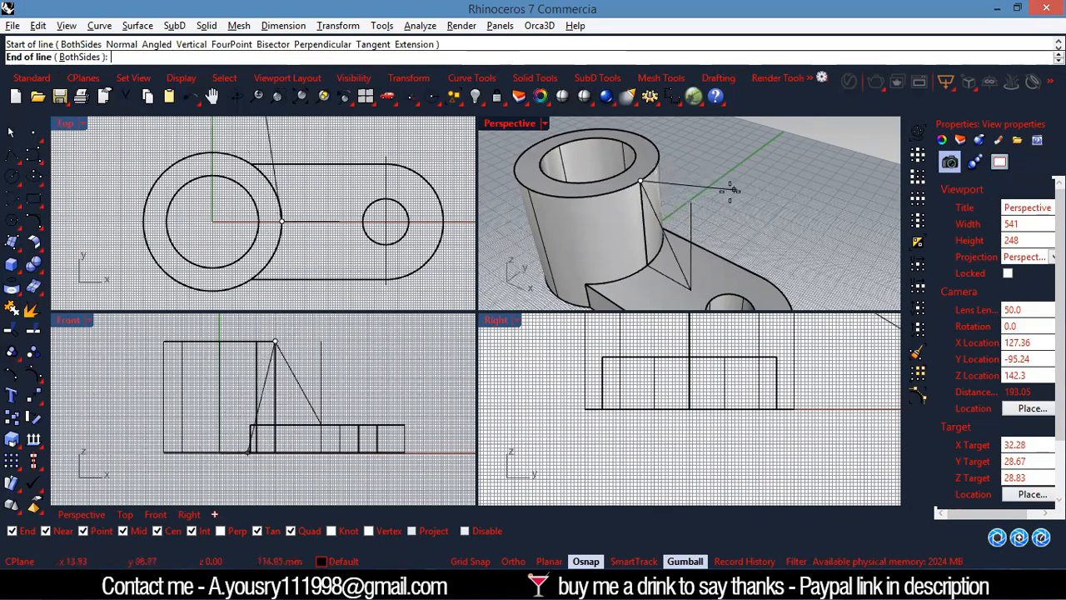
{"action": "left_click", "coordinate": [692, 202]}
Select the new horizontal line and examine where it meets the cylinder's top edge.
{"action": "scroll", "coordinate": [696, 199], "scroll_direction": "up", "scroll_amount": 5}
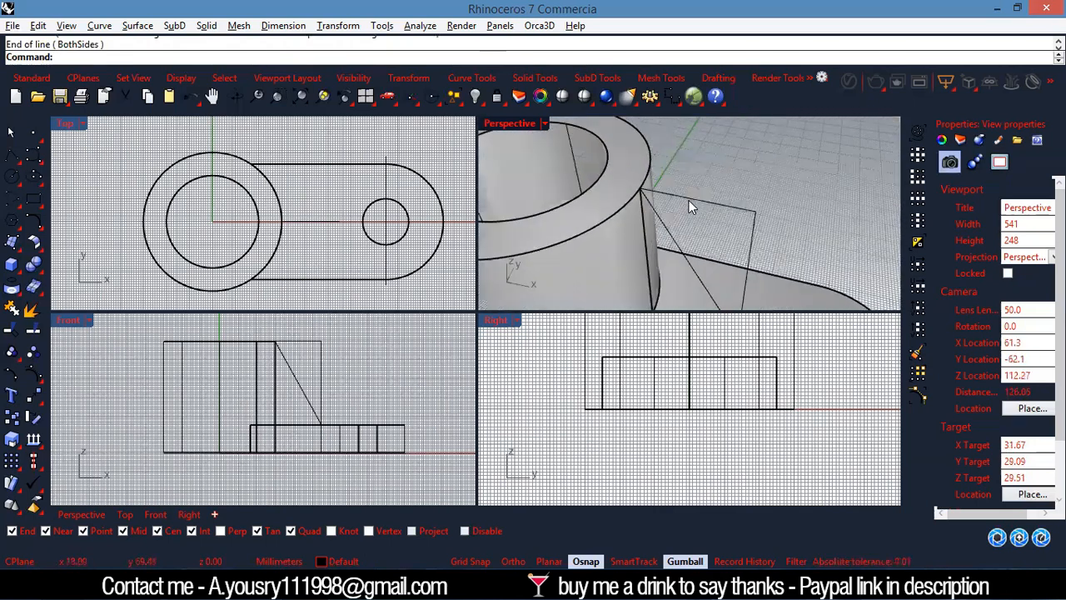
{"action": "left_click", "coordinate": [688, 201]}
{"action": "scroll", "coordinate": [645, 187], "scroll_direction": "up", "scroll_amount": 4}
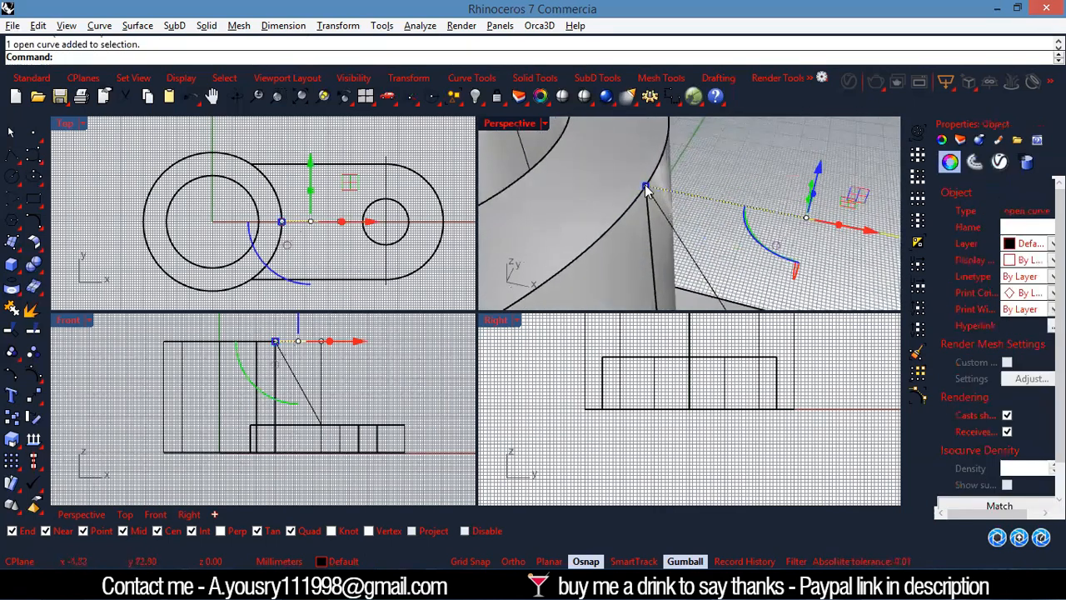
{"action": "left_click_drag", "start_coordinate": [601, 208], "coordinate": [676, 190]}
{"action": "left_click", "coordinate": [714, 181]}
{"action": "scroll", "coordinate": [644, 183], "scroll_direction": "down", "scroll_amount": 8}
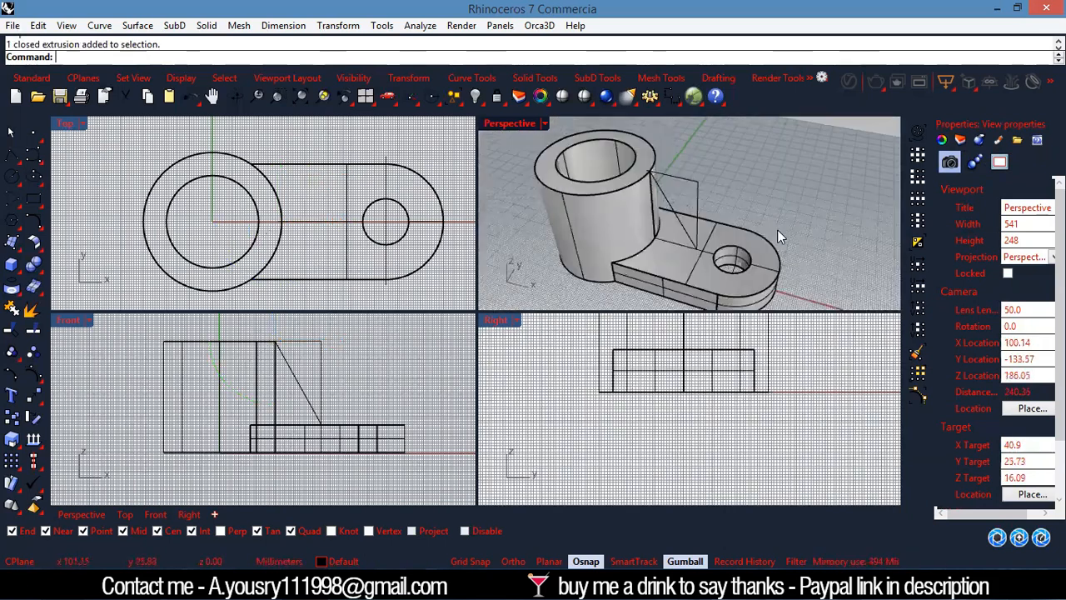
Join the cylinder and the rounded arm into one solid with Boolean Union and clear the selection.
{"action": "right_click_drag", "start_coordinate": [778, 234], "coordinate": [622, 217]}
{"action": "left_click", "coordinate": [621, 217]}
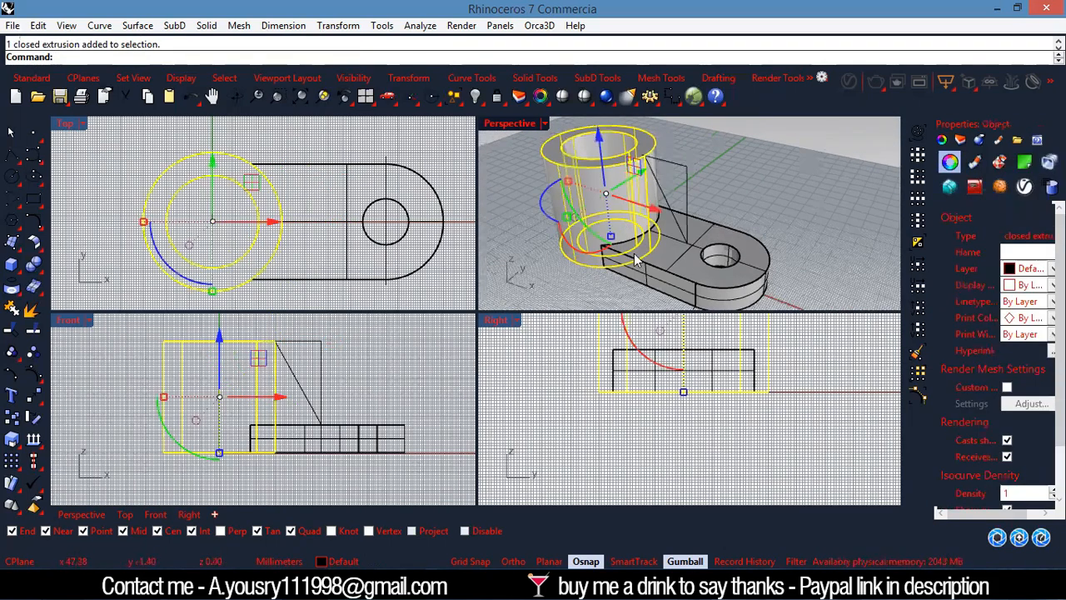
{"action": "key", "text": "Escape"}
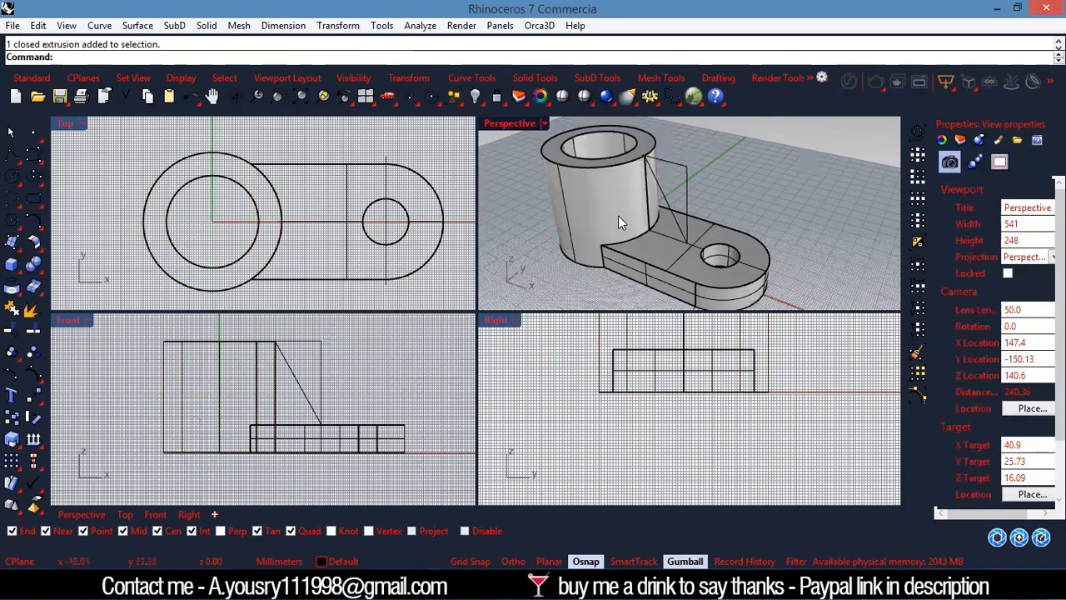
{"action": "left_click_drag", "start_coordinate": [615, 288], "coordinate": [569, 230]}
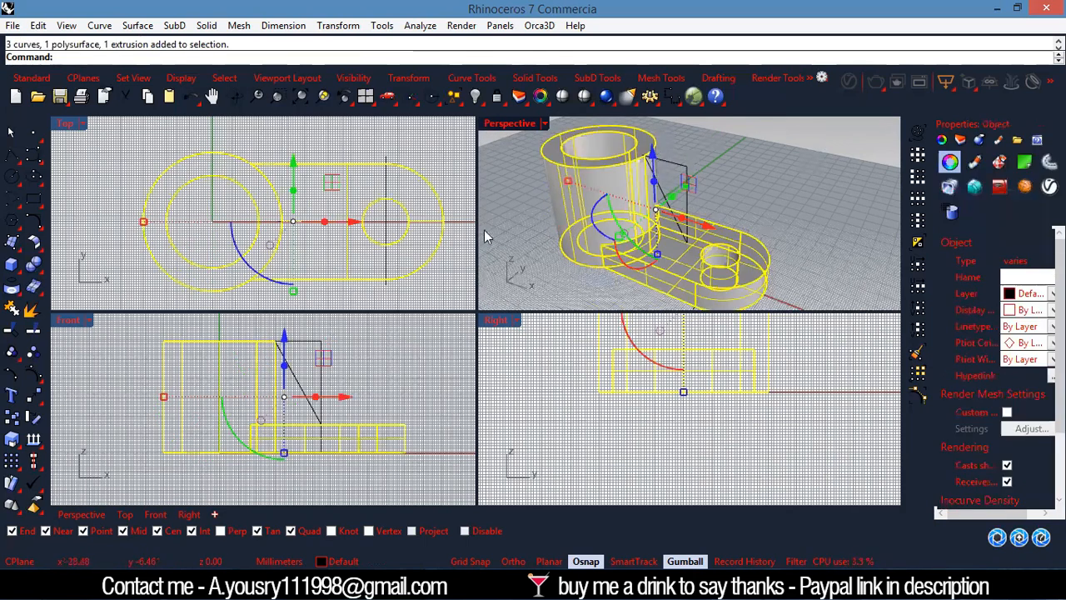
{"action": "left_click", "coordinate": [38, 270]}
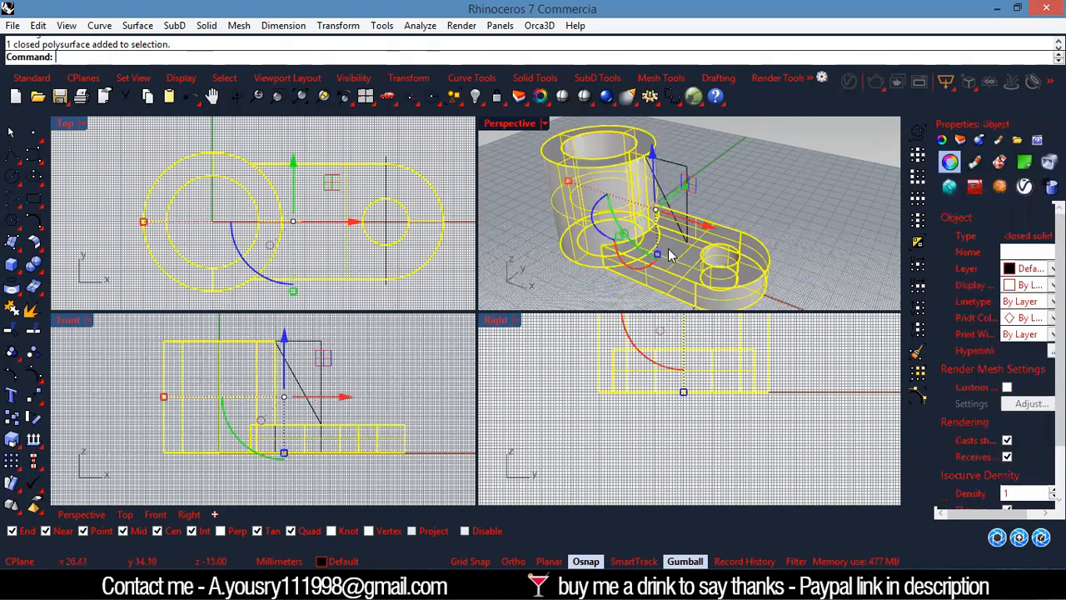
{"action": "left_click", "coordinate": [702, 185]}
Create a straight 10 mm Rib from the horizontal line, offset in the curve plane, with the united bracket body as boundary.
{"action": "scroll", "coordinate": [684, 173], "scroll_direction": "up", "scroll_amount": 4}
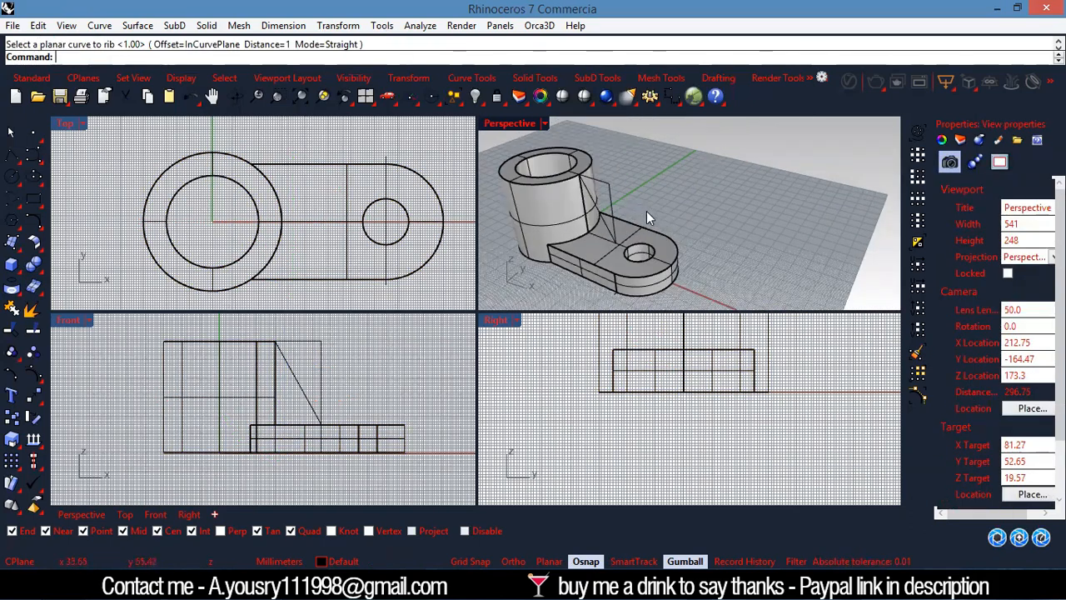
{"action": "scroll", "coordinate": [666, 230], "scroll_direction": "down", "scroll_amount": 2}
{"action": "right_click_drag", "start_coordinate": [602, 229], "coordinate": [654, 225], "text": "shift"}
{"action": "scroll", "coordinate": [698, 202], "scroll_direction": "up", "scroll_amount": 4}
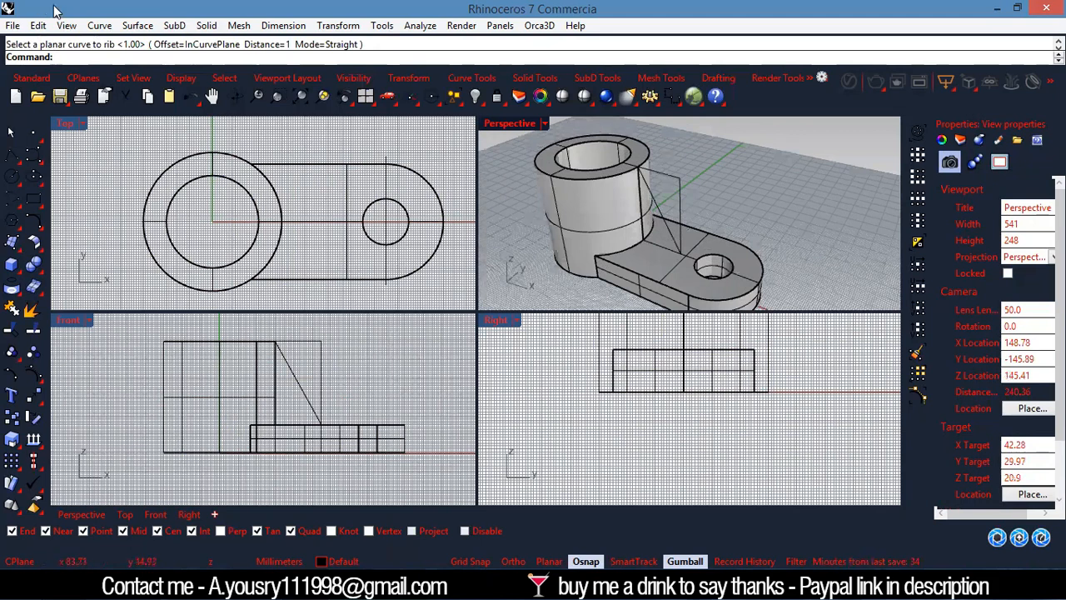
{"action": "left_click", "coordinate": [206, 25]}
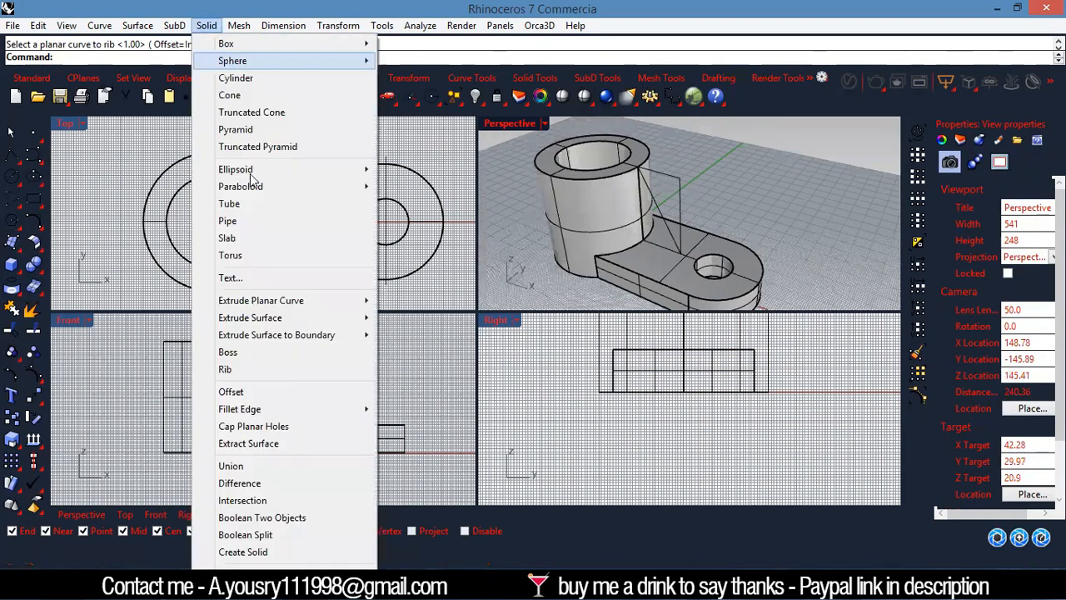
{"action": "left_click", "coordinate": [278, 371]}
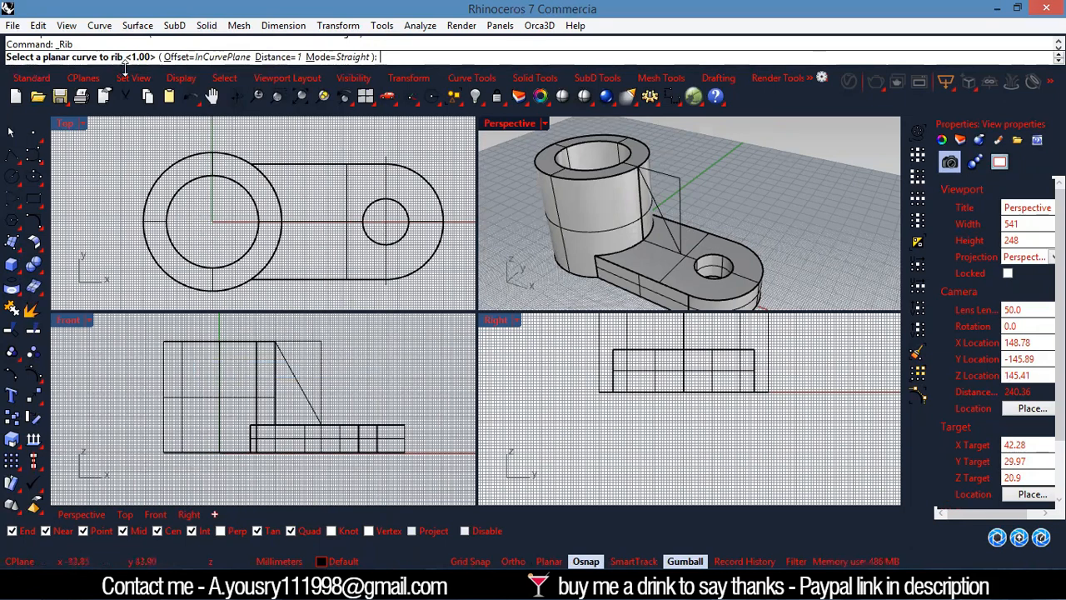
{"action": "left_click", "coordinate": [662, 174]}
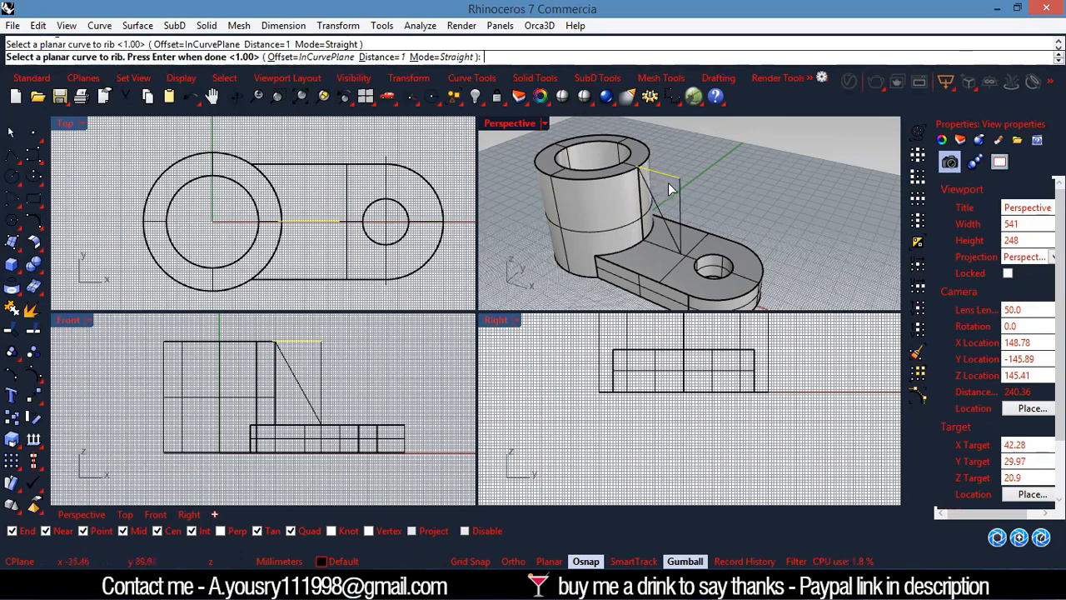
{"action": "key", "text": "Return"}
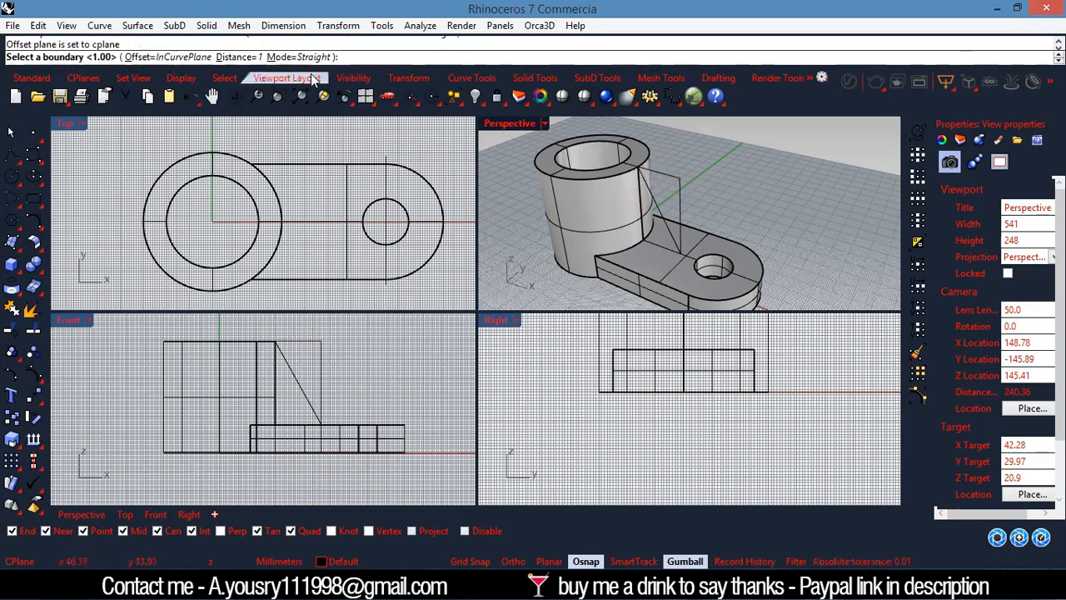
{"action": "key", "text": "Return"}
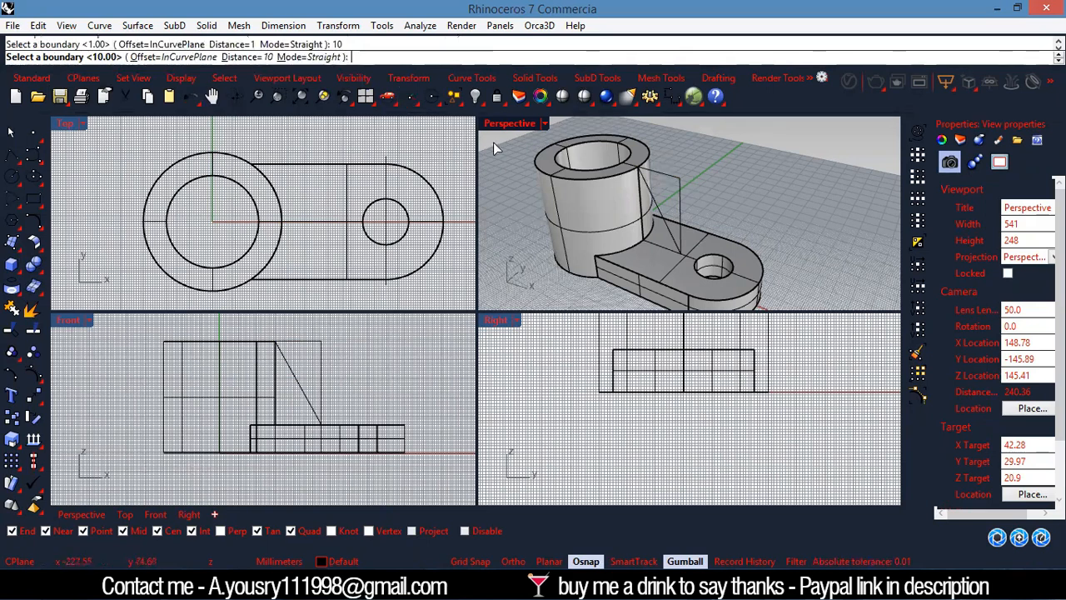
{"action": "left_click", "coordinate": [653, 259]}
{"action": "right_click_drag", "start_coordinate": [727, 179], "coordinate": [529, 179]}
{"action": "scroll", "coordinate": [685, 178], "scroll_direction": "up", "scroll_amount": 6}
Check the rib's sloped shape and thickness on the reference drawing in Windows Photo Viewer, and return to Rhinoceros.
{"action": "key", "text": "alt+Tab"}
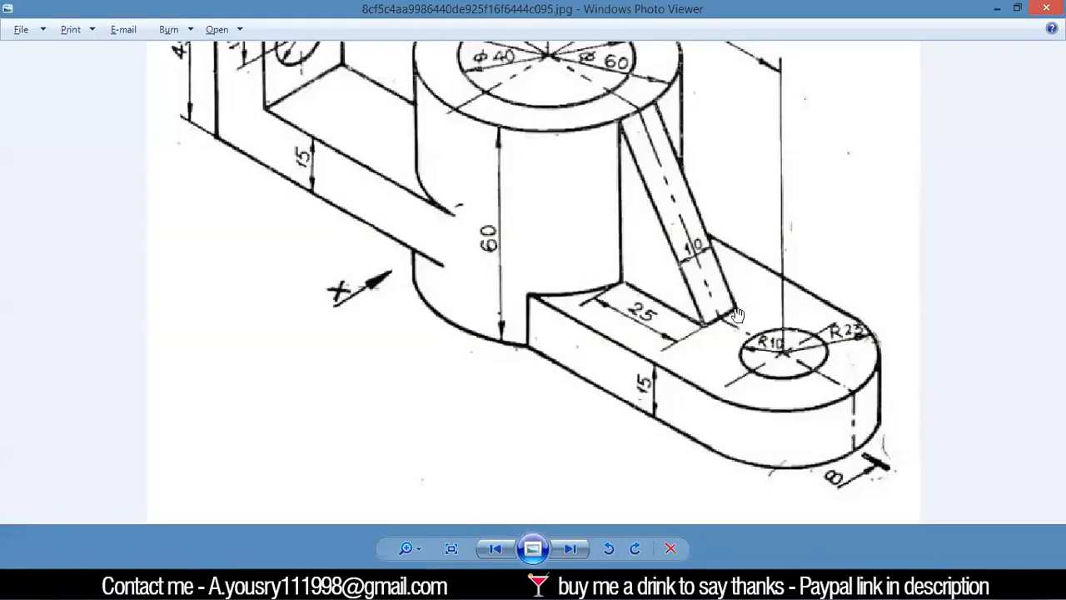
{"action": "left_click", "coordinate": [997, 10]}
{"action": "scroll", "coordinate": [676, 217], "scroll_direction": "up", "scroll_amount": 3}
Explode the closed triangle into separate lines and pick its diagonal in the Front view to test the result.
{"action": "left_click", "coordinate": [301, 393]}
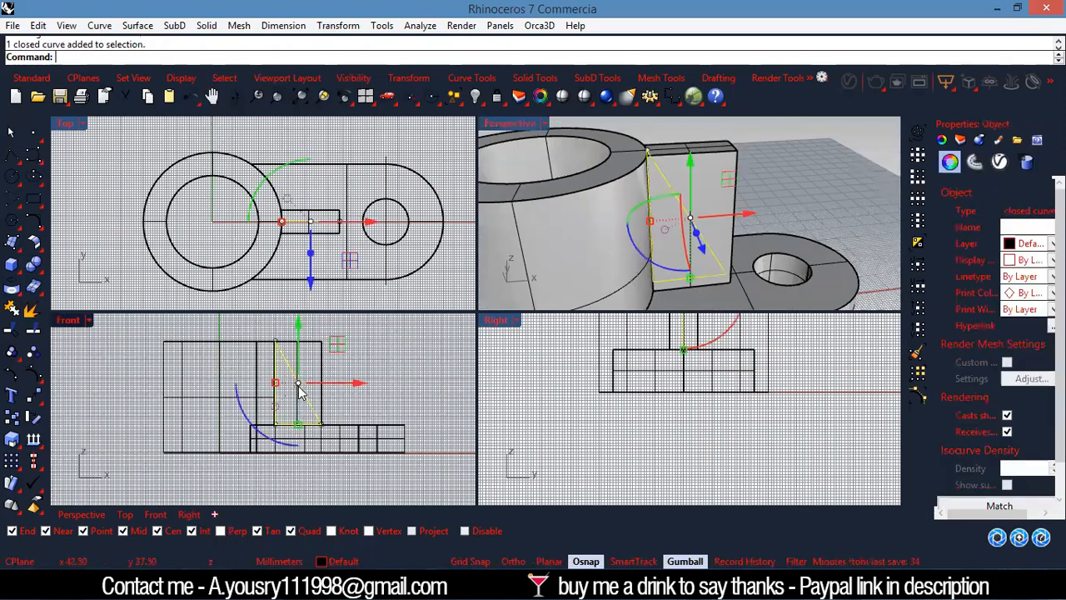
{"action": "scroll", "coordinate": [296, 408], "scroll_direction": "up", "scroll_amount": 4}
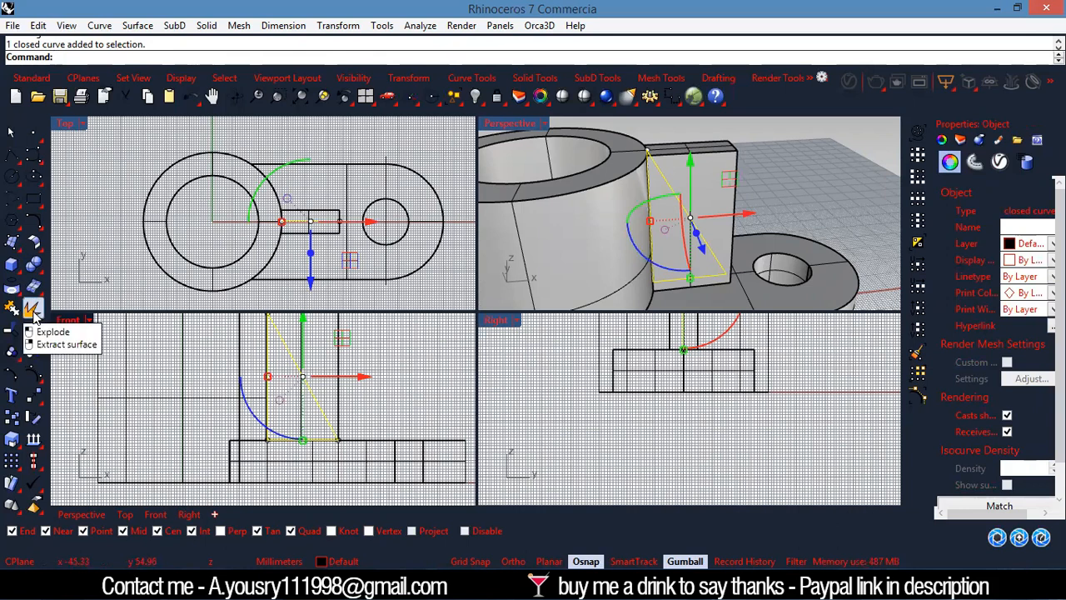
{"action": "left_click", "coordinate": [32, 310]}
{"action": "left_click", "coordinate": [393, 390]}
{"action": "left_click", "coordinate": [320, 394]}
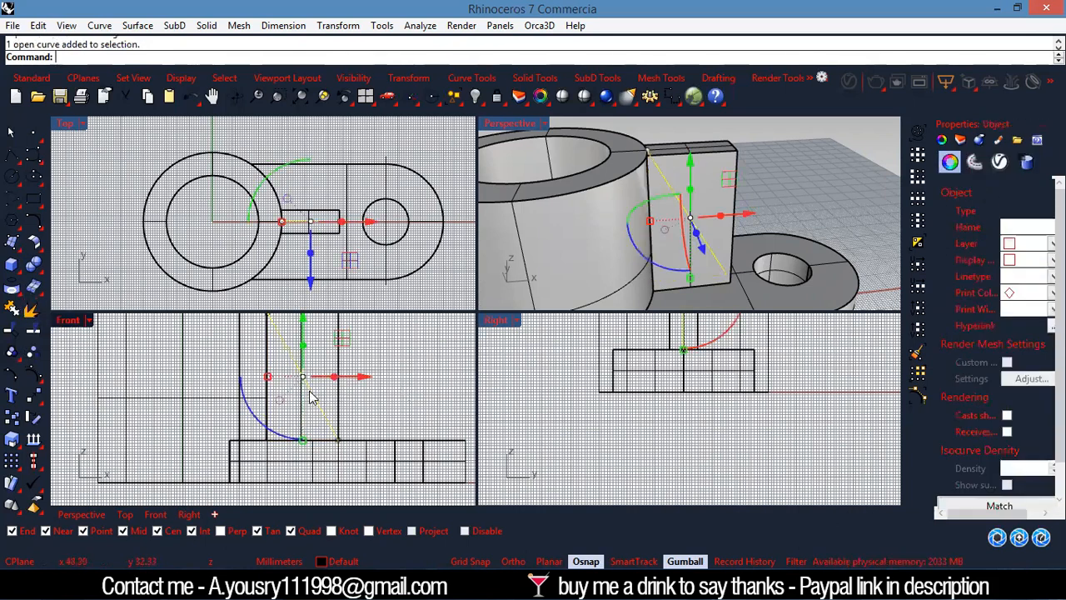
{"action": "left_click", "coordinate": [322, 439]}
{"action": "left_click", "coordinate": [403, 397]}
Select the triangle's diagonal line and move it along Y to behind the rib block, clear of the bracket.
{"action": "scroll", "coordinate": [344, 373], "scroll_direction": "down", "scroll_amount": 6}
{"action": "scroll", "coordinate": [333, 344], "scroll_direction": "up", "scroll_amount": 6}
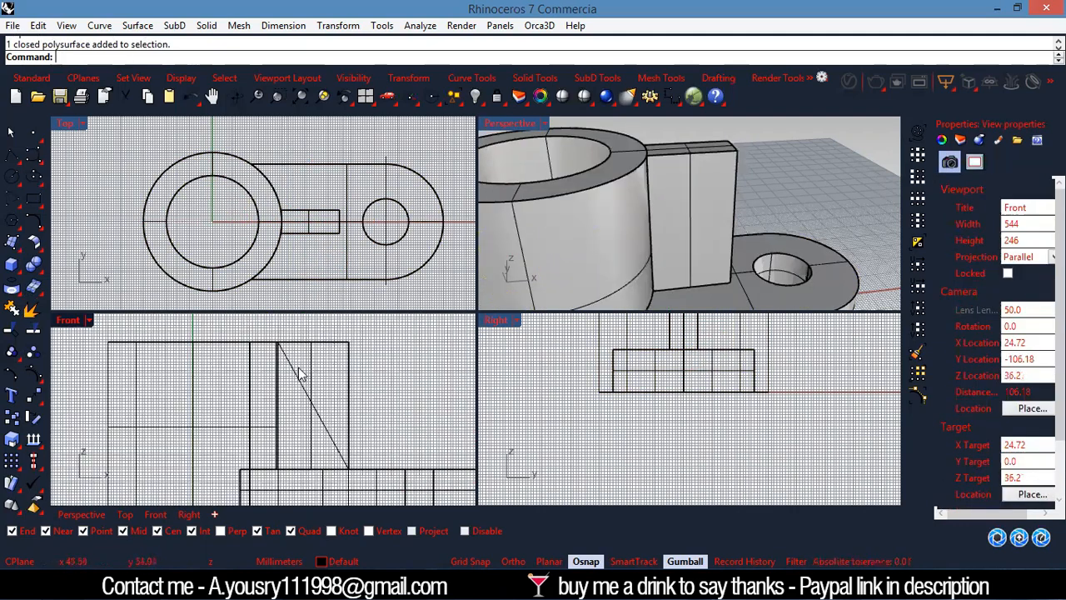
{"action": "scroll", "coordinate": [325, 373], "scroll_direction": "down", "scroll_amount": 1}
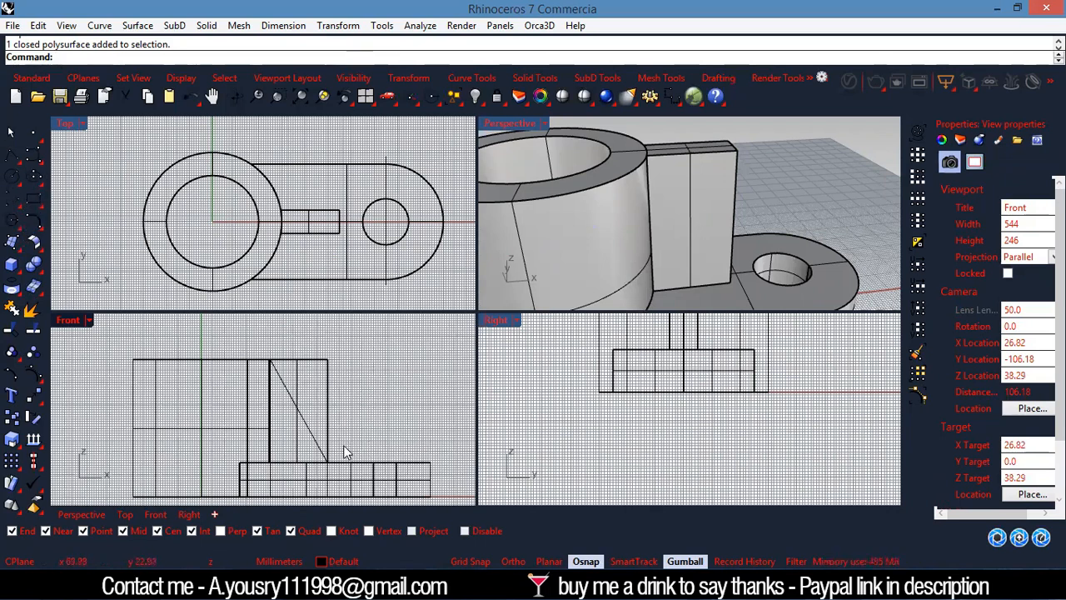
{"action": "left_click", "coordinate": [312, 435]}
{"action": "right_click_drag", "start_coordinate": [858, 281], "coordinate": [835, 241]}
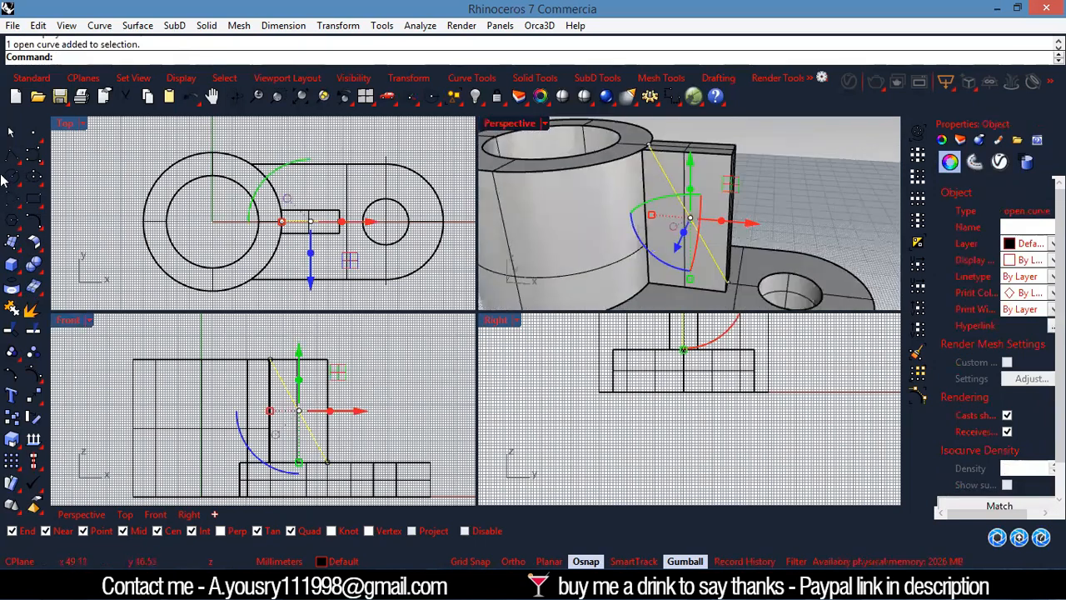
{"action": "scroll", "coordinate": [736, 202], "scroll_direction": "down", "scroll_amount": 5}
{"action": "right_click_drag", "start_coordinate": [793, 205], "coordinate": [703, 229]}
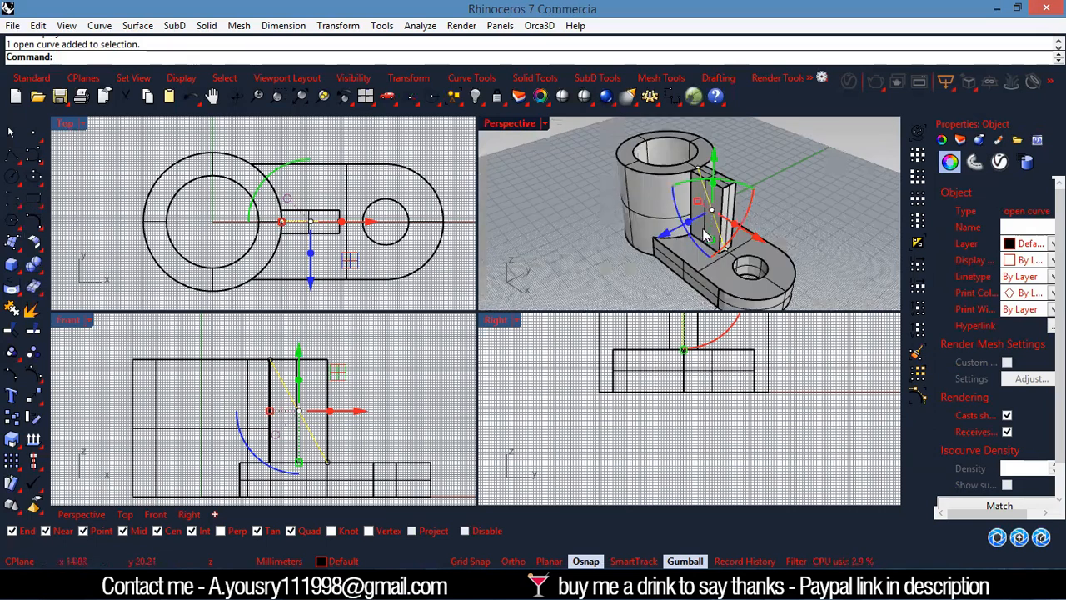
{"action": "left_click_drag", "start_coordinate": [663, 235], "coordinate": [715, 210]}
{"action": "mouse_move", "coordinate": [708, 217]}
{"action": "right_mouse_down"}
{"action": "mouse_move", "coordinate": [682, 214]}
{"action": "mouse_move", "coordinate": [816, 214]}
{"action": "mouse_move", "coordinate": [702, 219]}
{"action": "right_mouse_up"}
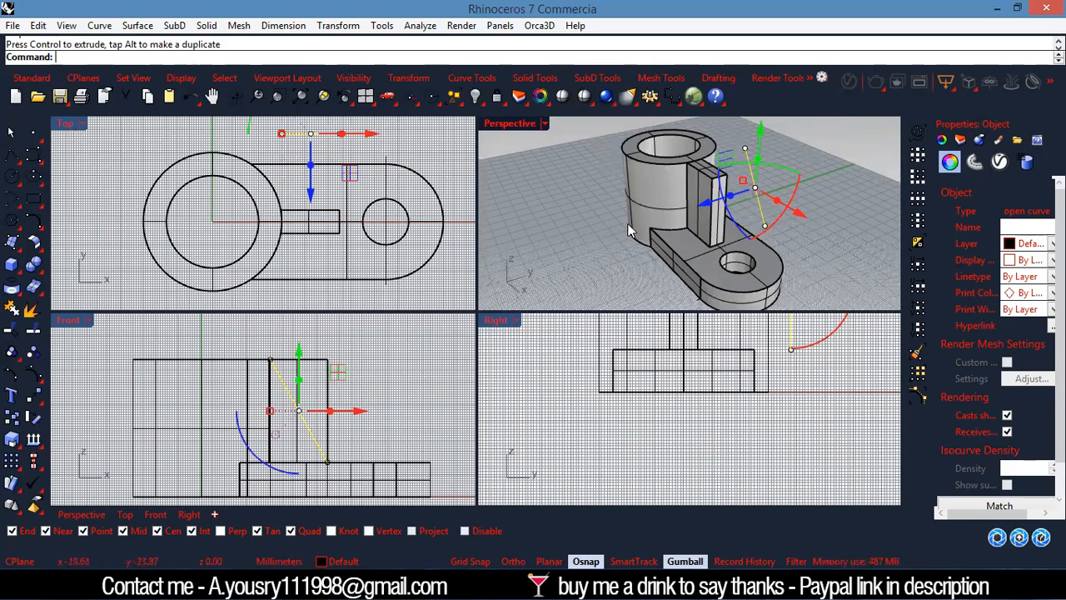
Extrude the diagonal line along Y into a slanted surface passing fully through the rib block, and clear the selection.
{"action": "left_click_drag", "start_coordinate": [705, 207], "coordinate": [552, 278]}
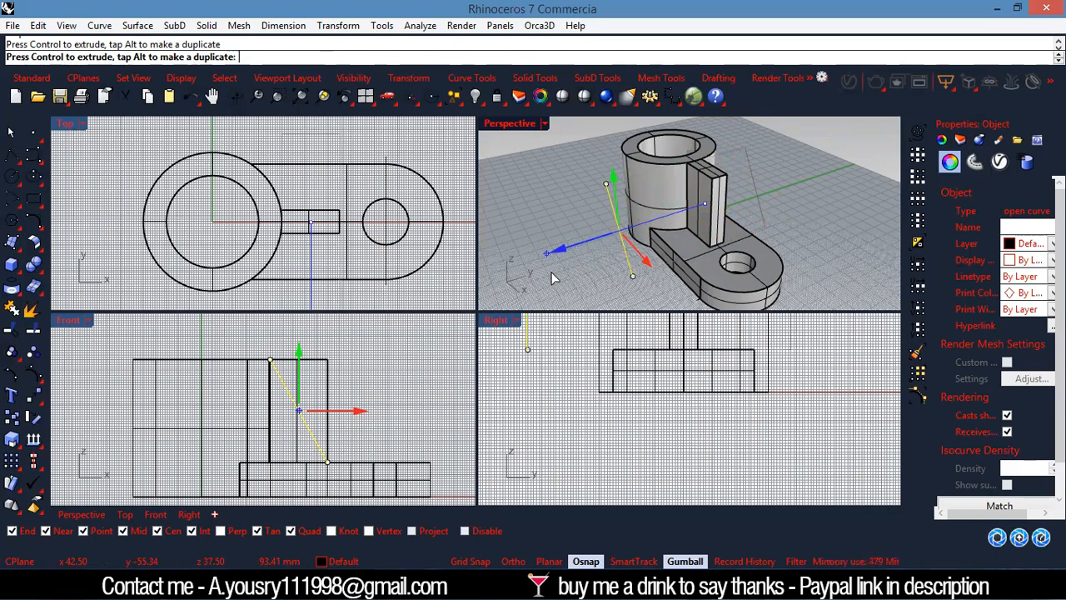
{"action": "mouse_move", "coordinate": [551, 272]}
{"action": "left_mouse_down"}
{"action": "mouse_move", "coordinate": [654, 222]}
{"action": "mouse_move", "coordinate": [557, 260]}
{"action": "left_mouse_up"}
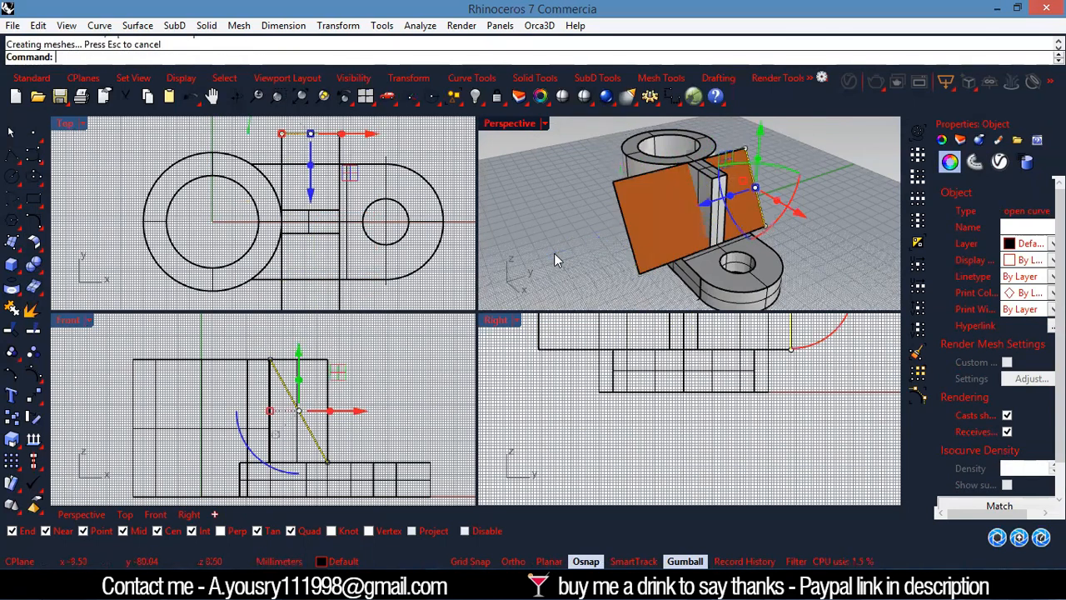
{"action": "right_click_drag", "start_coordinate": [597, 231], "coordinate": [577, 267]}
{"action": "left_click", "coordinate": [576, 267]}
Examine in the Perspective view how the slanted surface crosses the rib block from the cylinder's rim to the arm.
{"action": "scroll", "coordinate": [775, 192], "scroll_direction": "up", "scroll_amount": 4}
{"action": "right_click_drag", "start_coordinate": [693, 199], "coordinate": [774, 118]}
{"action": "scroll", "coordinate": [781, 238], "scroll_direction": "up", "scroll_amount": 2}
{"action": "scroll", "coordinate": [778, 232], "scroll_direction": "up", "scroll_amount": 6}
{"action": "right_click_drag", "start_coordinate": [730, 203], "coordinate": [730, 202]}
{"action": "scroll", "coordinate": [701, 216], "scroll_direction": "down", "scroll_amount": 9}
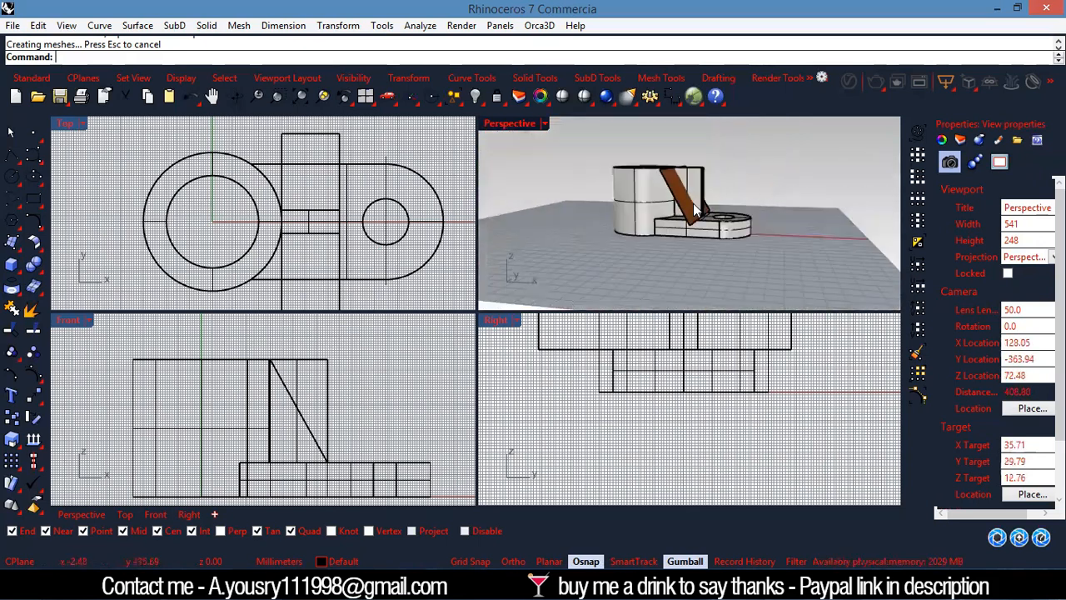
{"action": "right_click_drag", "start_coordinate": [702, 219], "coordinate": [664, 244]}
{"action": "scroll", "coordinate": [662, 243], "scroll_direction": "up", "scroll_amount": 6}
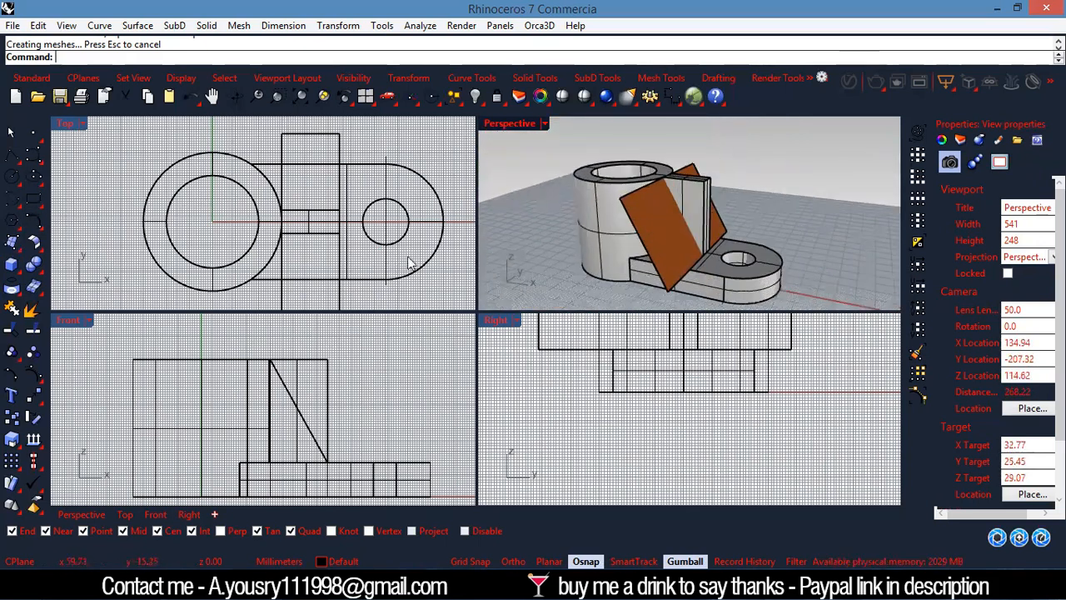
{"action": "scroll", "coordinate": [623, 185], "scroll_direction": "up", "scroll_amount": 3}
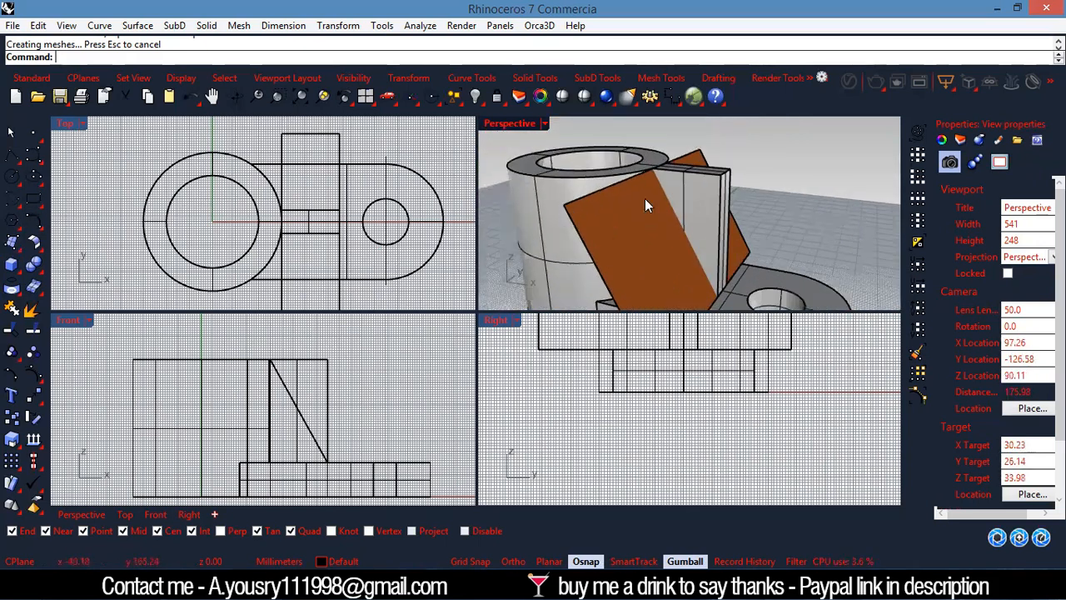
{"action": "left_click", "coordinate": [41, 269]}
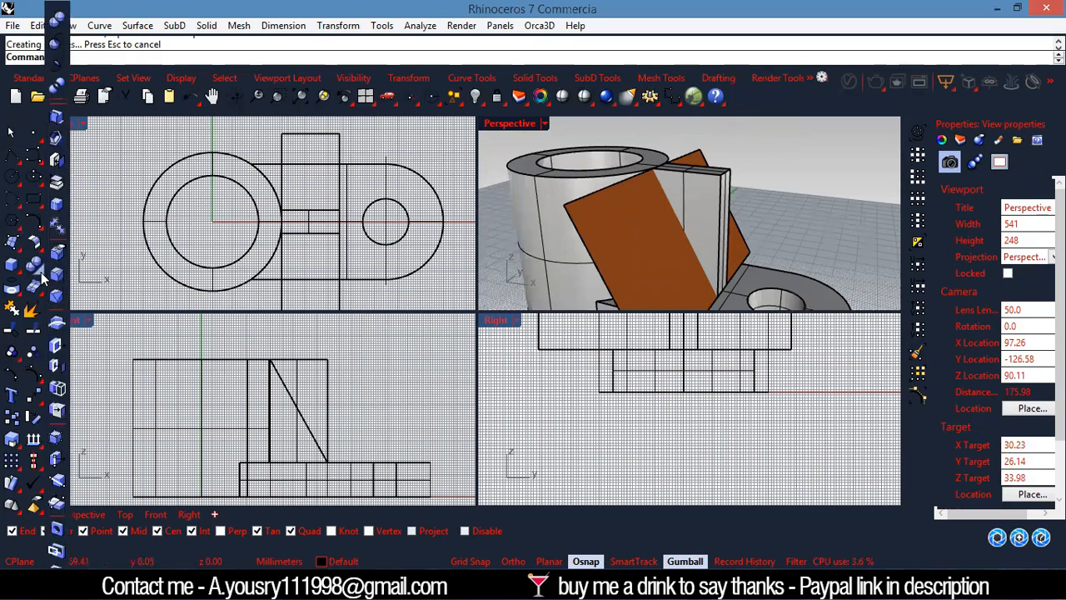
{"action": "left_click", "coordinate": [55, 85]}
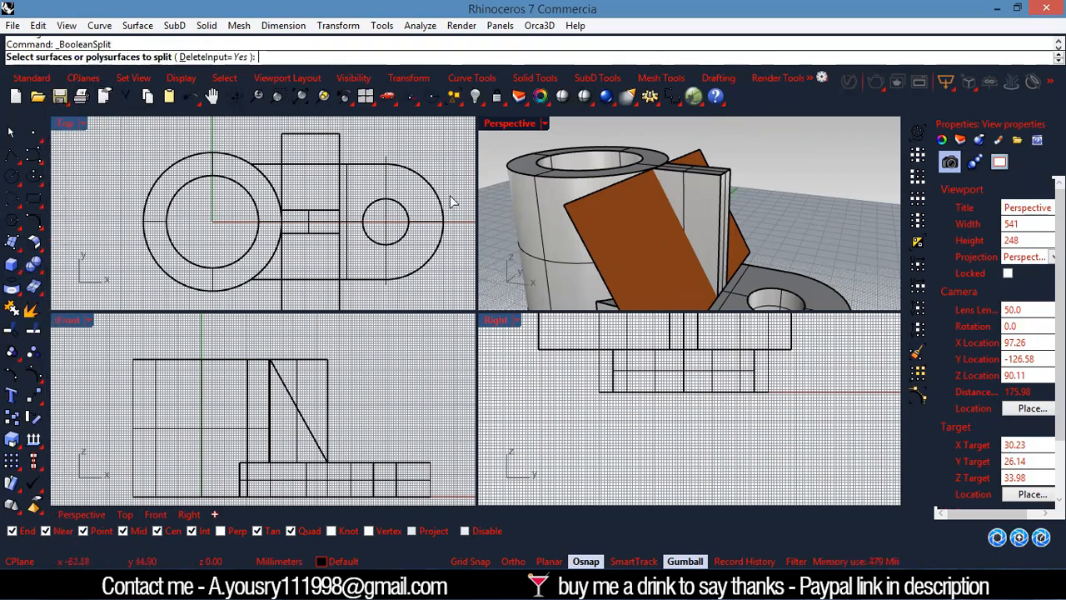
{"action": "left_click", "coordinate": [651, 260]}
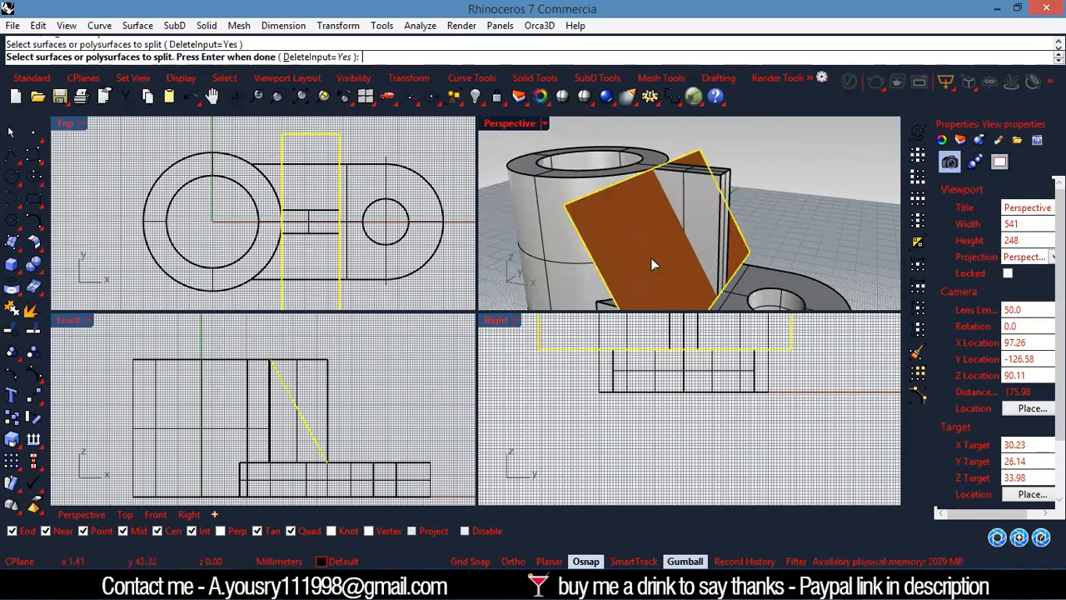
{"action": "key", "text": "Return"}
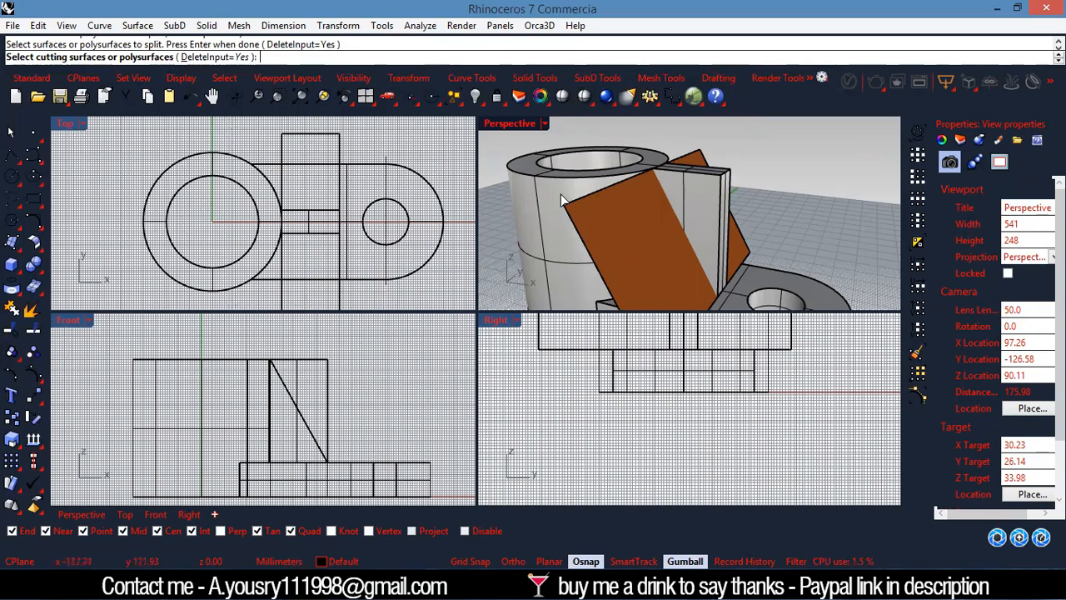
{"action": "key", "text": "Escape"}
Boolean Split the bracket solid with the slanted surface as the cutting object.
{"action": "scroll", "coordinate": [623, 217], "scroll_direction": "down", "scroll_amount": 3}
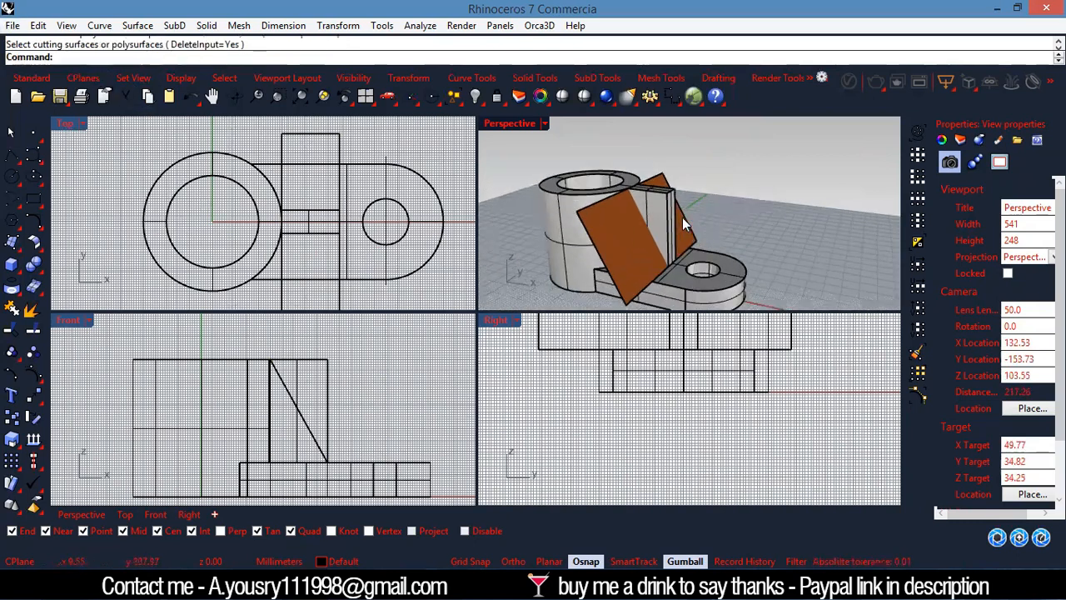
{"action": "scroll", "coordinate": [682, 217], "scroll_direction": "up", "scroll_amount": 3}
{"action": "key", "text": "Return"}
{"action": "left_click", "coordinate": [672, 212]}
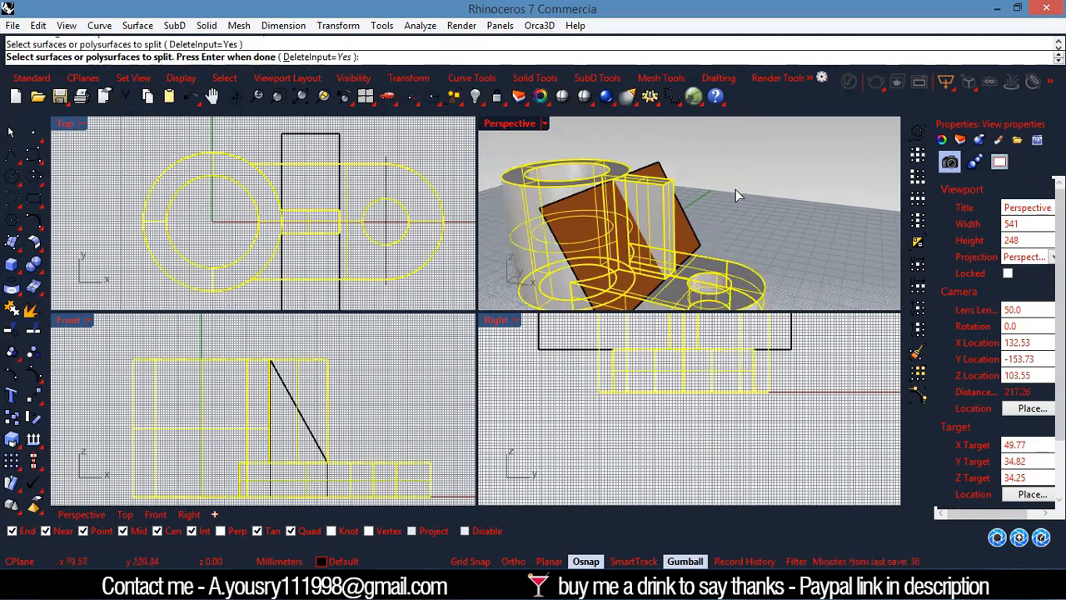
{"action": "key", "text": "Return"}
{"action": "left_click", "coordinate": [599, 264]}
{"action": "key", "text": "Return"}
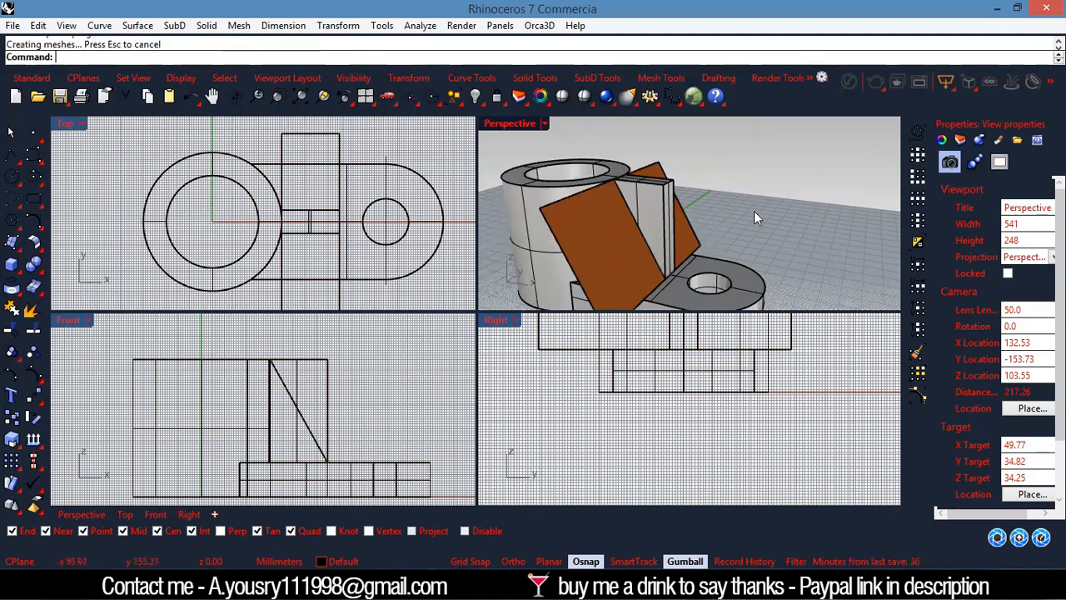
Delete the cut-off outer piece of the rib block together with the slanted cutting surface.
{"action": "right_click_drag", "start_coordinate": [605, 246], "coordinate": [655, 226]}
{"action": "left_click", "coordinate": [655, 226]}
{"action": "right_click_drag", "start_coordinate": [779, 204], "coordinate": [689, 246]}
{"action": "key", "text": "Delete"}
Examine the triangular rib where it meets the cylinder and the arm, selecting the bracket to check that it is one solid.
{"action": "scroll", "coordinate": [691, 233], "scroll_direction": "down", "scroll_amount": 8}
{"action": "scroll", "coordinate": [699, 243], "scroll_direction": "up", "scroll_amount": 6}
{"action": "left_click", "coordinate": [698, 262]}
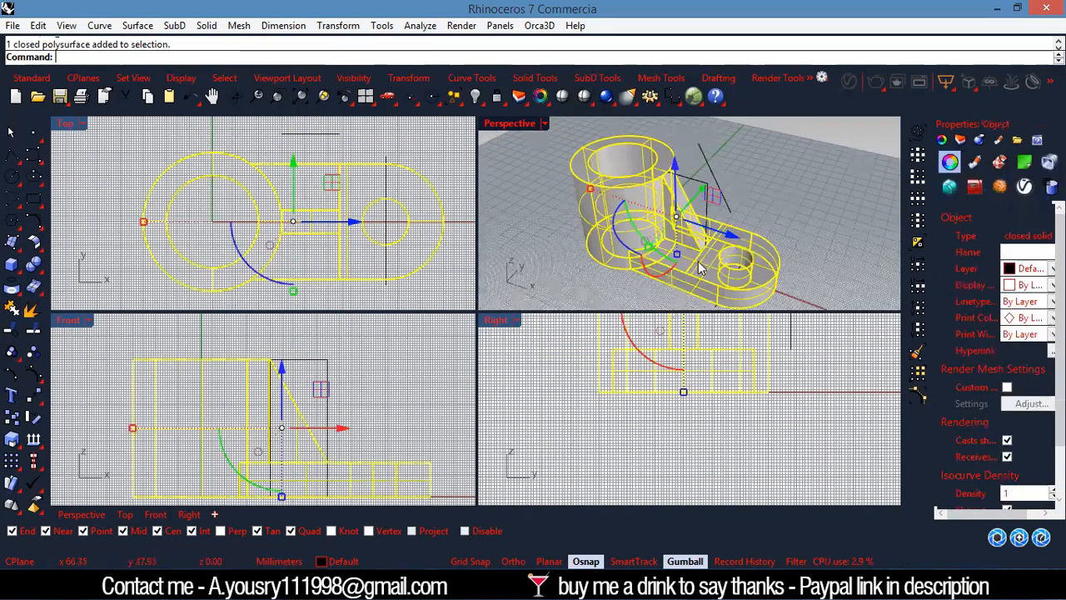
{"action": "key", "text": "Escape"}
{"action": "scroll", "coordinate": [644, 267], "scroll_direction": "up", "scroll_amount": 6}
{"action": "scroll", "coordinate": [789, 226], "scroll_direction": "up", "scroll_amount": 4}
{"action": "right_click_drag", "start_coordinate": [790, 226], "coordinate": [798, 192]}
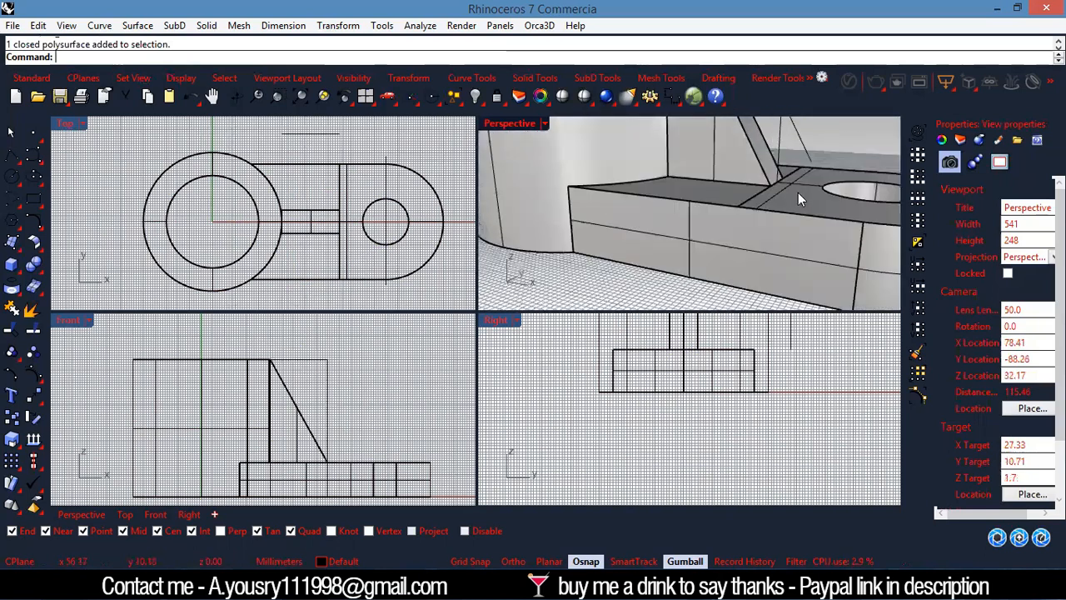
{"action": "scroll", "coordinate": [791, 193], "scroll_direction": "down", "scroll_amount": 7}
{"action": "scroll", "coordinate": [755, 137], "scroll_direction": "up", "scroll_amount": 6}
{"action": "right_click_drag", "start_coordinate": [755, 139], "coordinate": [696, 214]}
{"action": "left_click", "coordinate": [697, 214]}
{"action": "scroll", "coordinate": [732, 180], "scroll_direction": "down", "scroll_amount": 8}
{"action": "key", "text": "Escape"}
{"action": "scroll", "coordinate": [698, 148], "scroll_direction": "up", "scroll_amount": 2}
{"action": "scroll", "coordinate": [731, 176], "scroll_direction": "up", "scroll_amount": 8}
{"action": "scroll", "coordinate": [735, 175], "scroll_direction": "down", "scroll_amount": 10}
{"action": "right_click_drag", "start_coordinate": [735, 175], "coordinate": [622, 228], "text": "shift"}
{"action": "scroll", "coordinate": [693, 217], "scroll_direction": "up", "scroll_amount": 2}
{"action": "scroll", "coordinate": [674, 168], "scroll_direction": "up", "scroll_amount": 4}
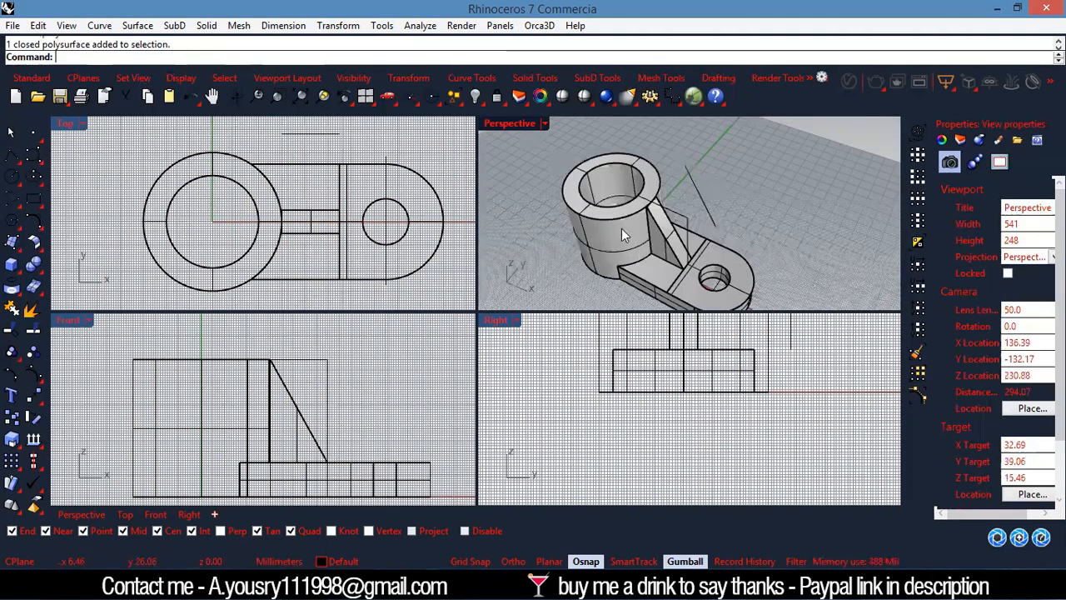
Switch to the drawing in Windows Photo Viewer and read the dimensions of the holed flange and its web beside the cylinder.
{"action": "left_click", "coordinate": [408, 583]}
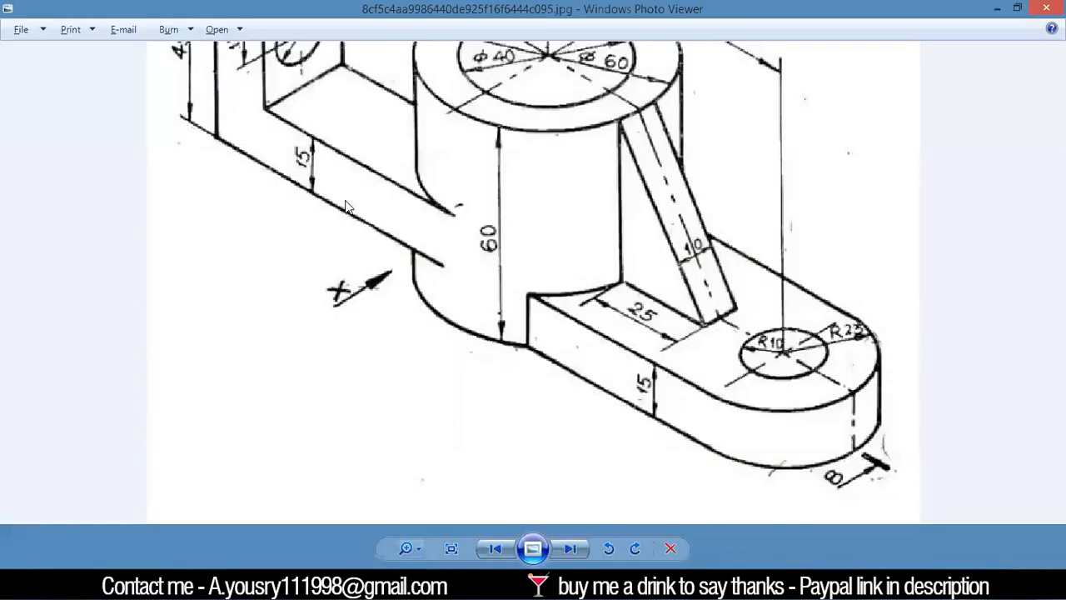
{"action": "left_click_drag", "start_coordinate": [346, 206], "coordinate": [388, 360]}
{"action": "scroll", "coordinate": [443, 250], "scroll_direction": "up", "scroll_amount": 1}
{"action": "scroll", "coordinate": [470, 269], "scroll_direction": "down", "scroll_amount": 1}
{"action": "scroll", "coordinate": [439, 318], "scroll_direction": "up", "scroll_amount": 1}
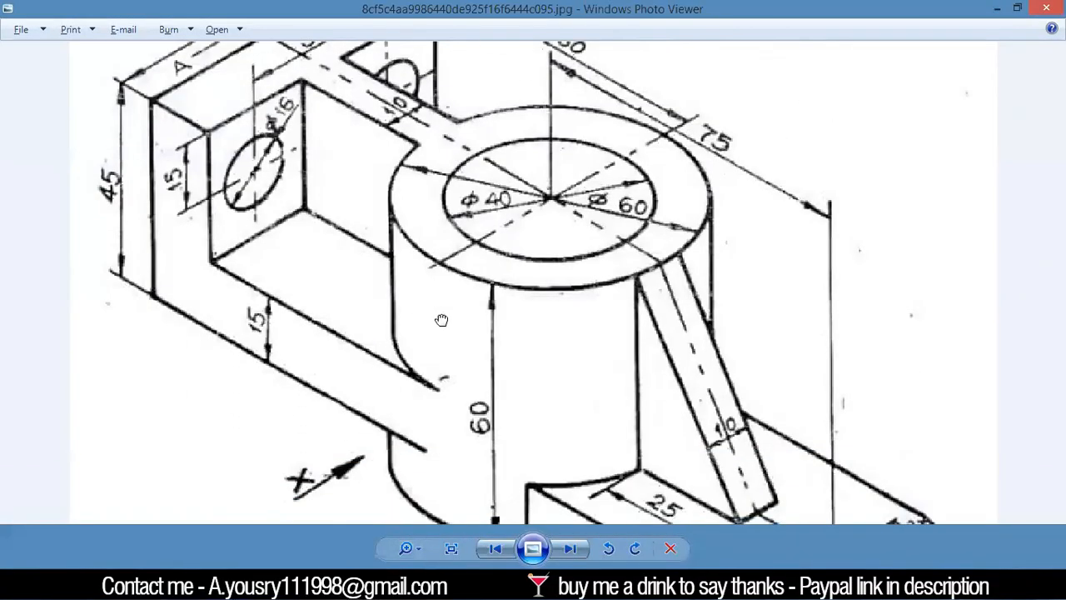
{"action": "scroll", "coordinate": [105, 304], "scroll_direction": "down", "scroll_amount": 1}
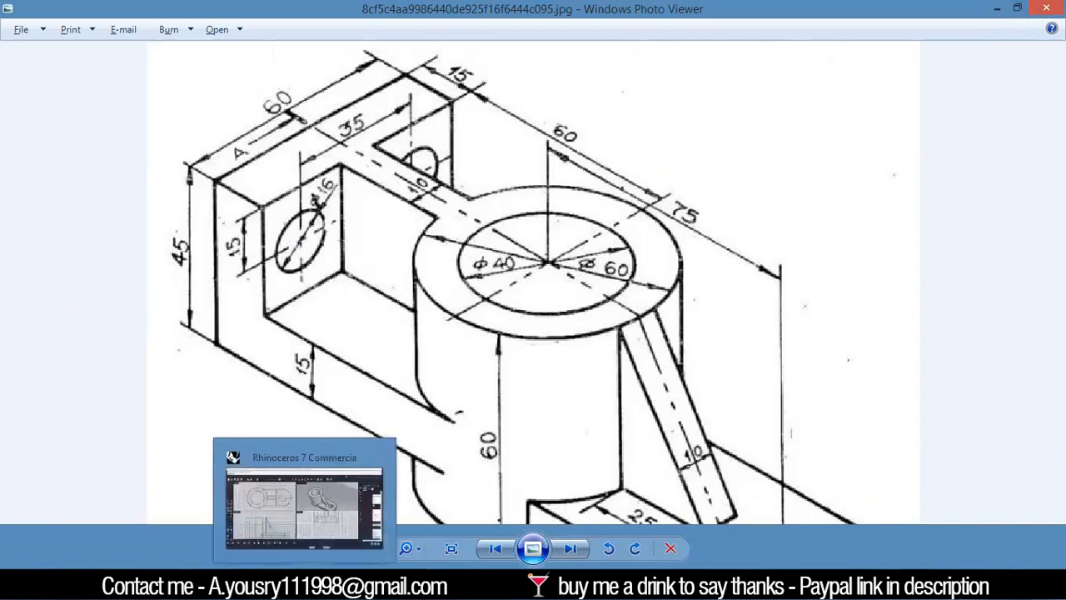
Back in Rhinoceros, draw a horizontal line about 80 mm long in the Front view, from the cylinder's top outer edge toward negative X.
{"action": "left_click", "coordinate": [300, 499]}
{"action": "scroll", "coordinate": [298, 392], "scroll_direction": "down", "scroll_amount": 6}
{"action": "scroll", "coordinate": [136, 398], "scroll_direction": "up", "scroll_amount": 4}
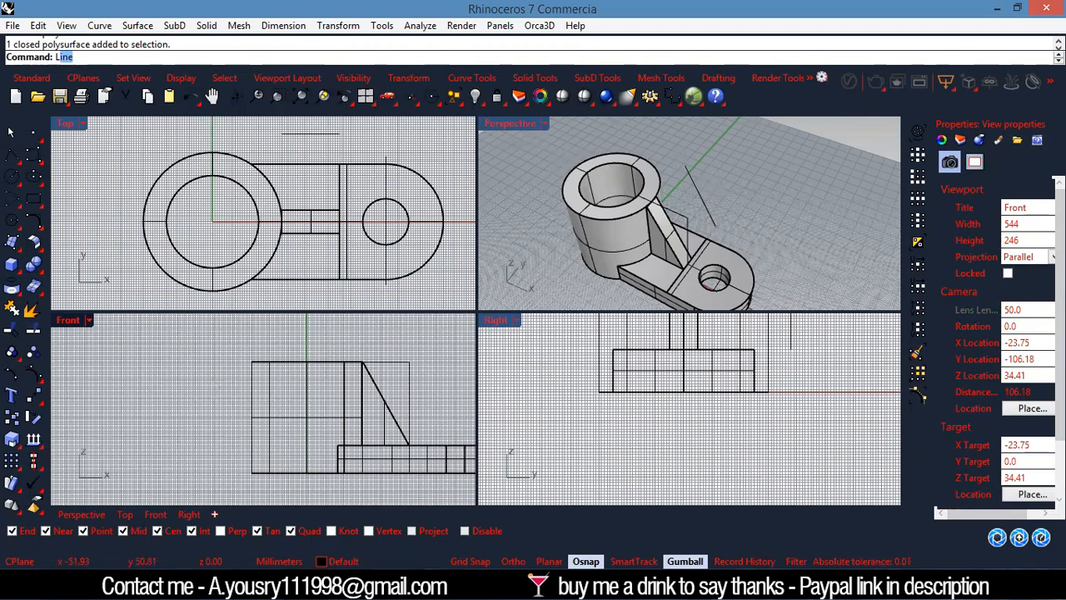
{"action": "key", "text": "Return"}
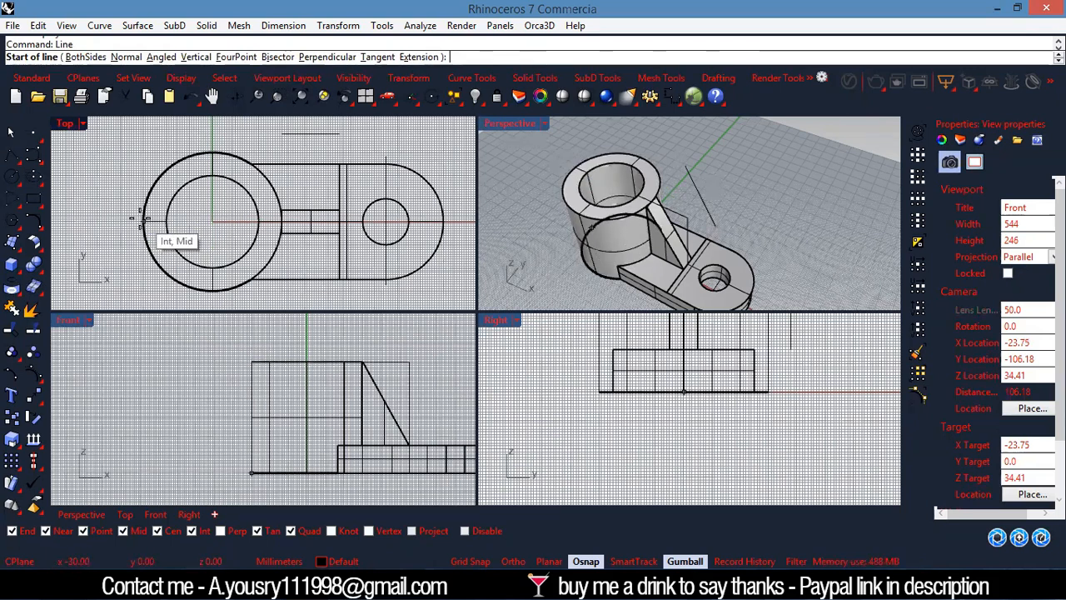
{"action": "left_click", "coordinate": [249, 360]}
{"action": "scroll", "coordinate": [209, 376], "scroll_direction": "down", "scroll_amount": 5}
{"action": "key", "text": "F8"}
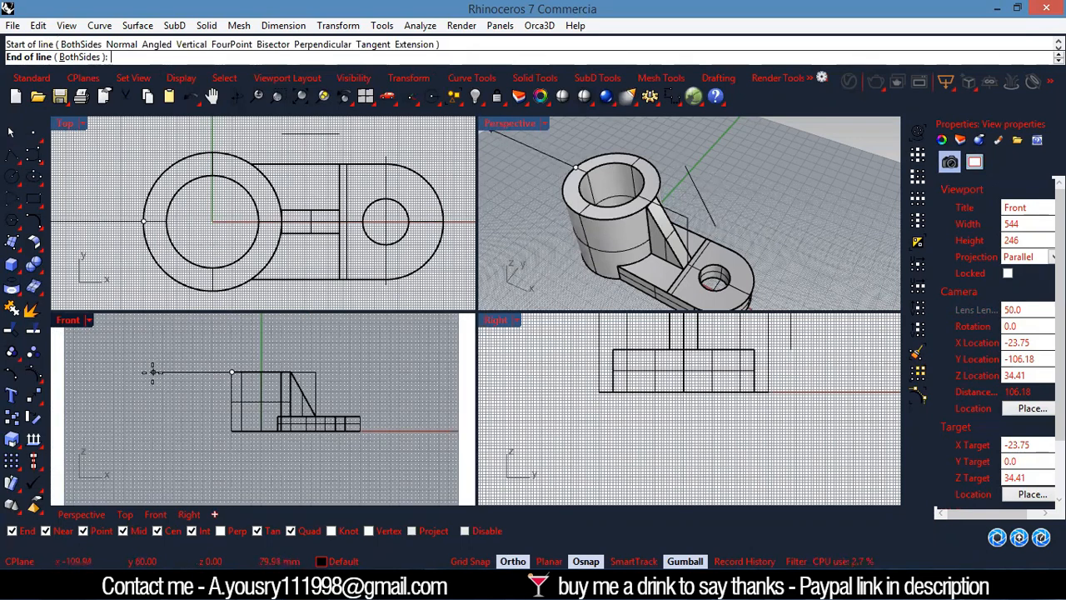
{"action": "left_click", "coordinate": [152, 372]}
{"action": "scroll", "coordinate": [157, 391], "scroll_direction": "up", "scroll_amount": 4}
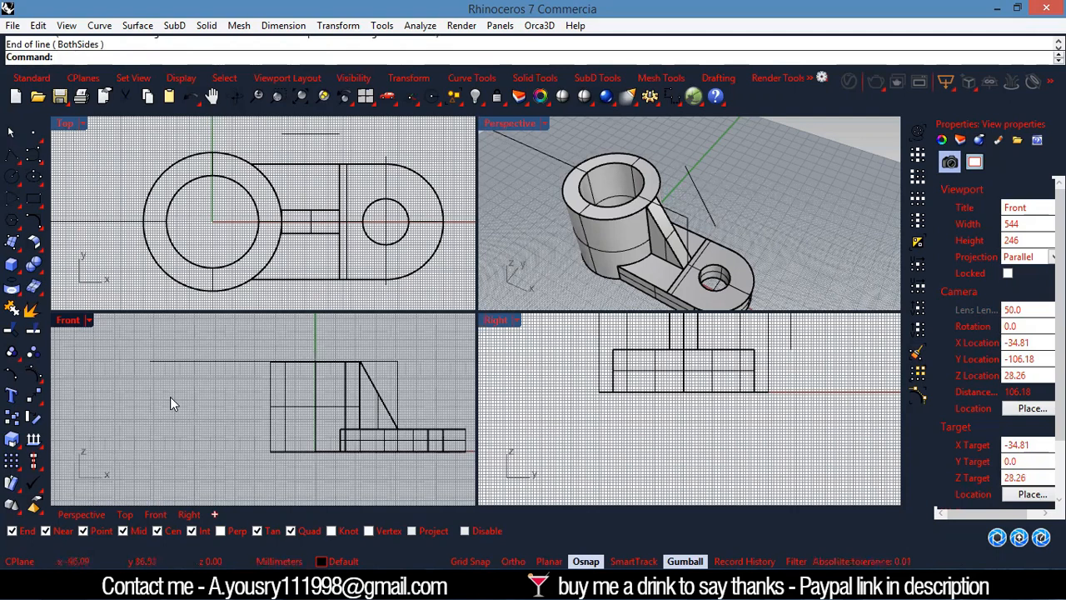
{"action": "scroll", "coordinate": [175, 404], "scroll_direction": "up", "scroll_amount": 1}
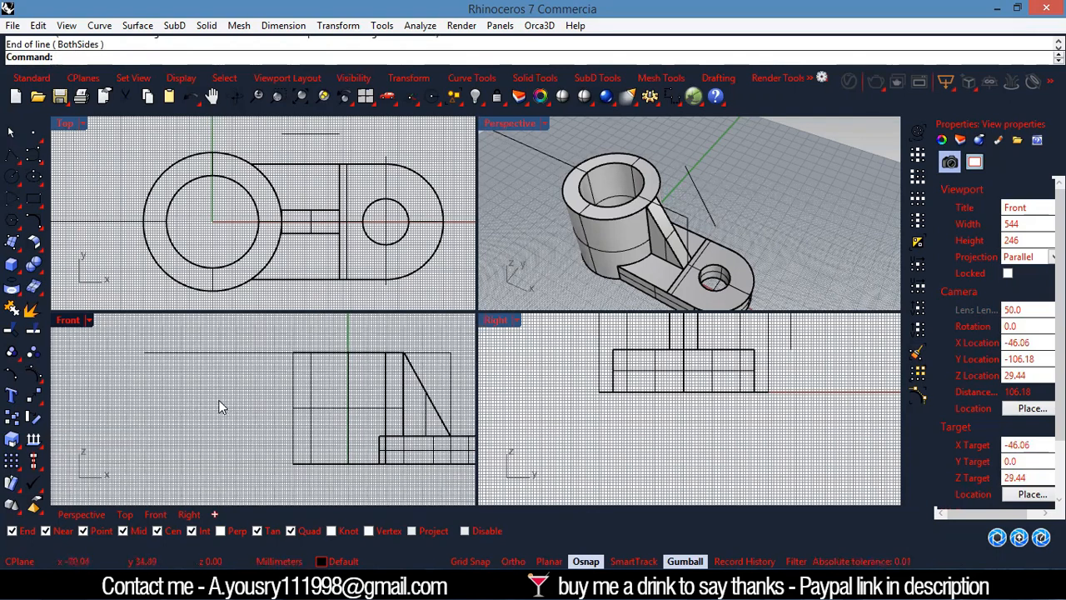
Draw a vertical line in the Front view from the centre of the cylinder's top down past its base.
{"action": "key", "text": "Return"}
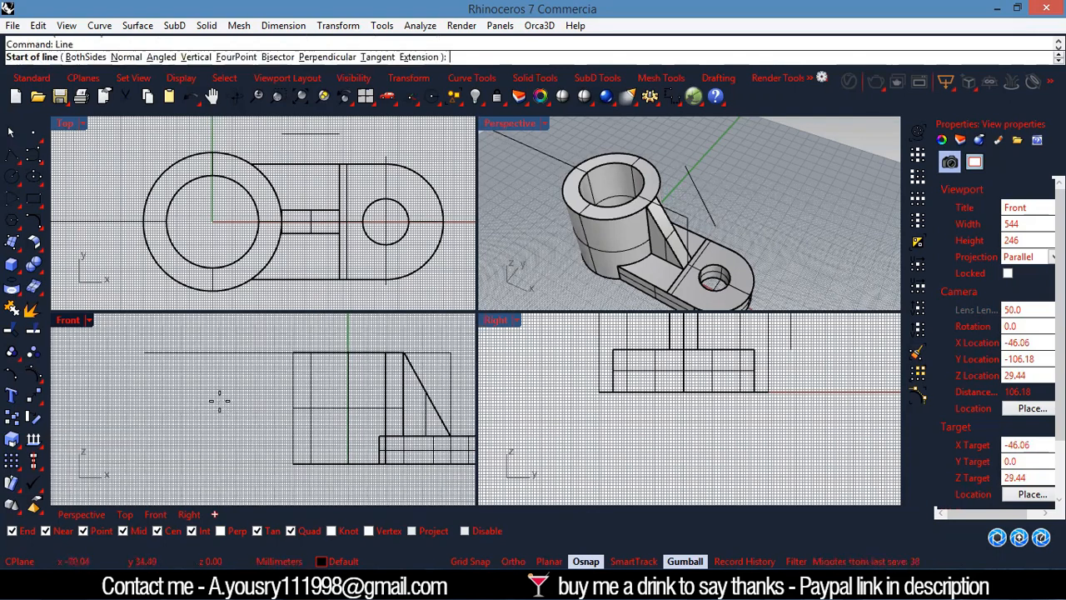
{"action": "left_click", "coordinate": [231, 267]}
{"action": "key", "text": "shift"}
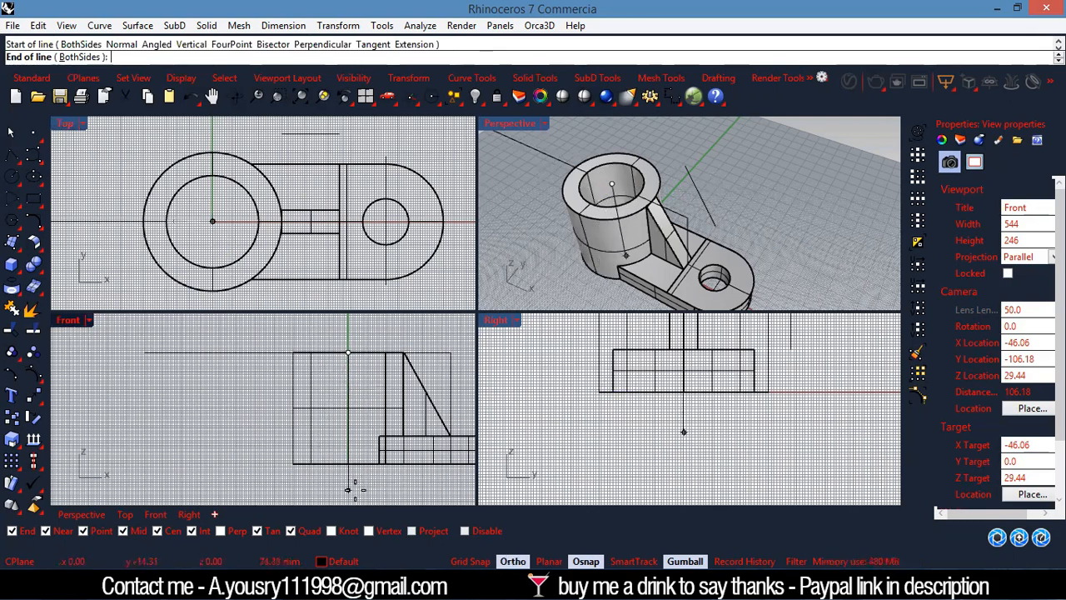
{"action": "left_click", "coordinate": [350, 489]}
{"action": "right_click_drag", "start_coordinate": [348, 409], "coordinate": [348, 387]}
Move the vertical centre line -60 mm along X and clear the selection.
{"action": "left_click", "coordinate": [350, 454]}
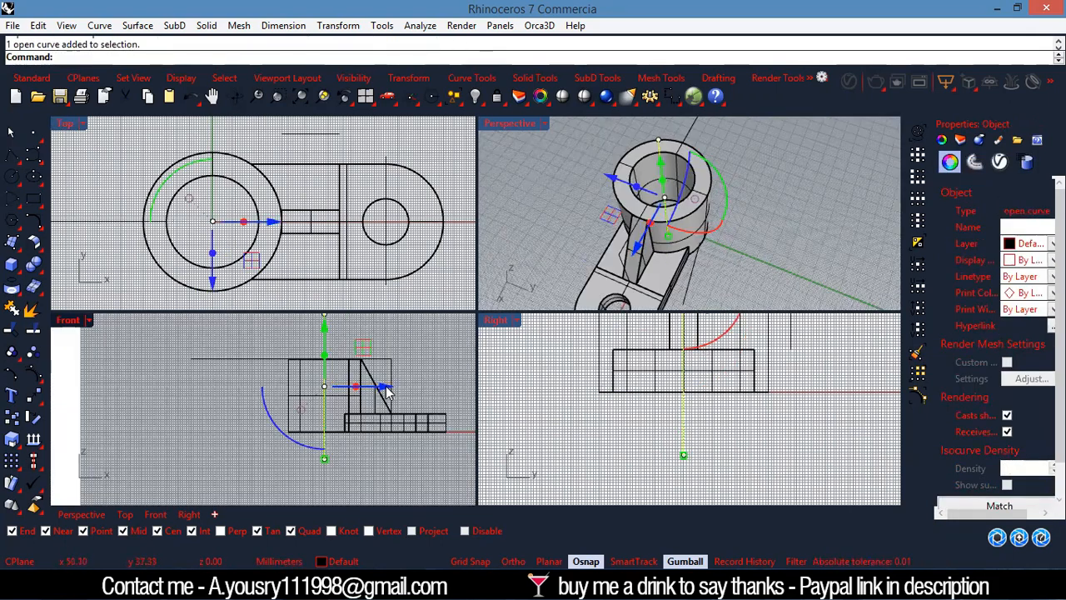
{"action": "left_click", "coordinate": [386, 389]}
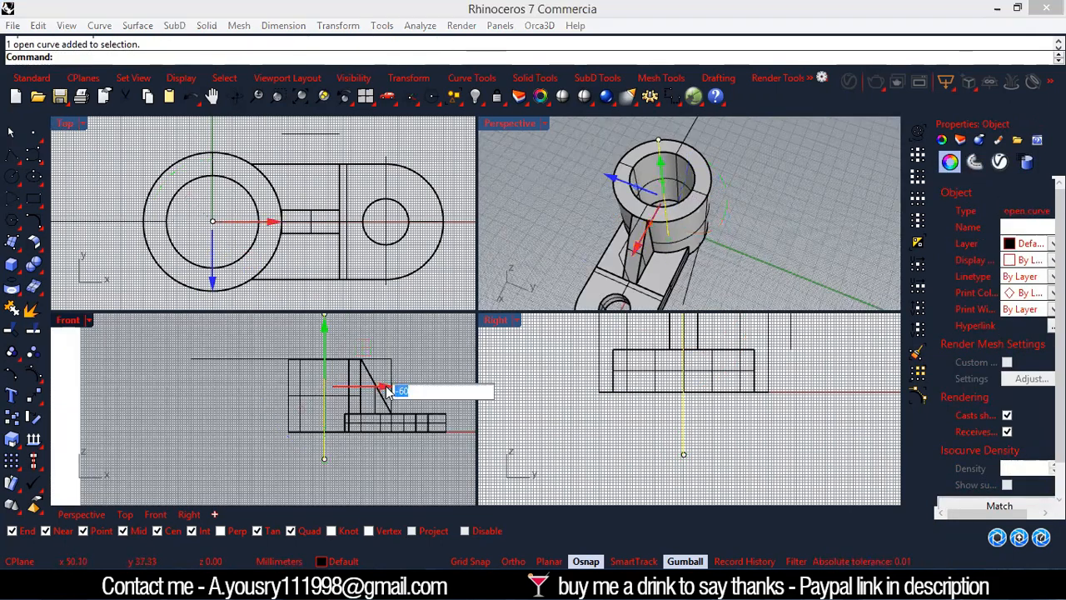
{"action": "key", "text": "Return"}
{"action": "left_click", "coordinate": [277, 446]}
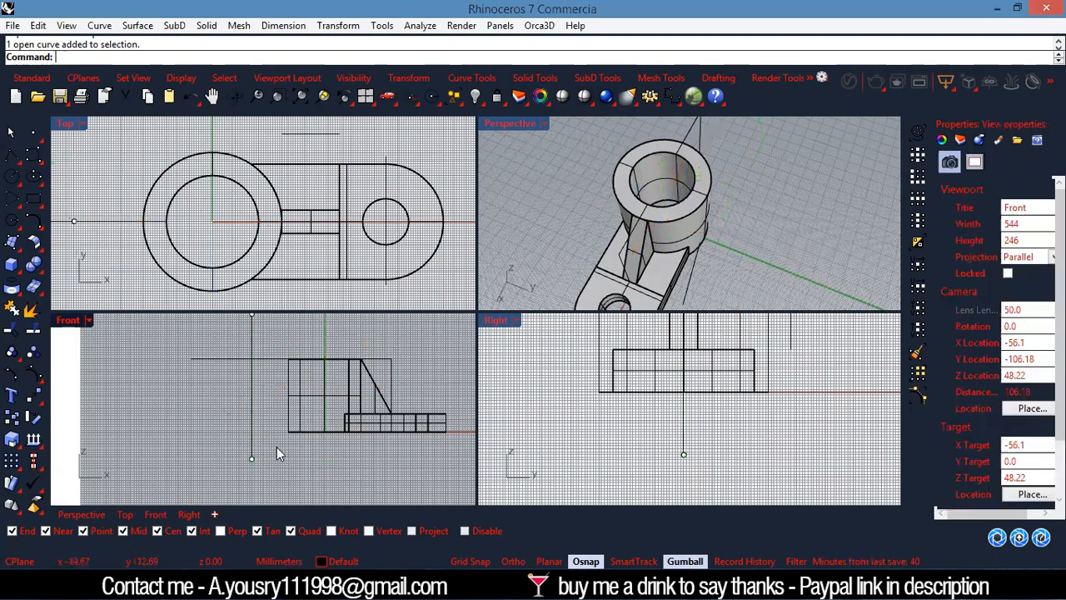
Try to shift the vertical line a further -15 mm along X, and undo the move.
{"action": "right_click_drag", "start_coordinate": [616, 263], "coordinate": [598, 186]}
{"action": "scroll", "coordinate": [598, 132], "scroll_direction": "up", "scroll_amount": 4}
{"action": "left_click", "coordinate": [614, 178]}
{"action": "left_click", "coordinate": [690, 222]}
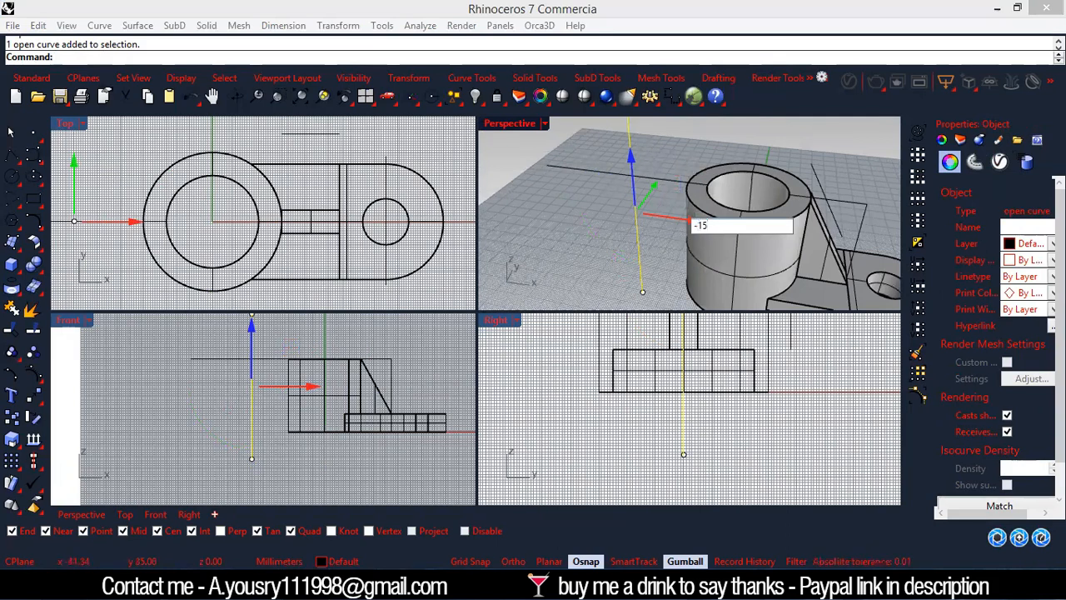
{"action": "type", "text": "-15"}
{"action": "key", "text": "Return"}
{"action": "key", "text": "ctrl+z"}
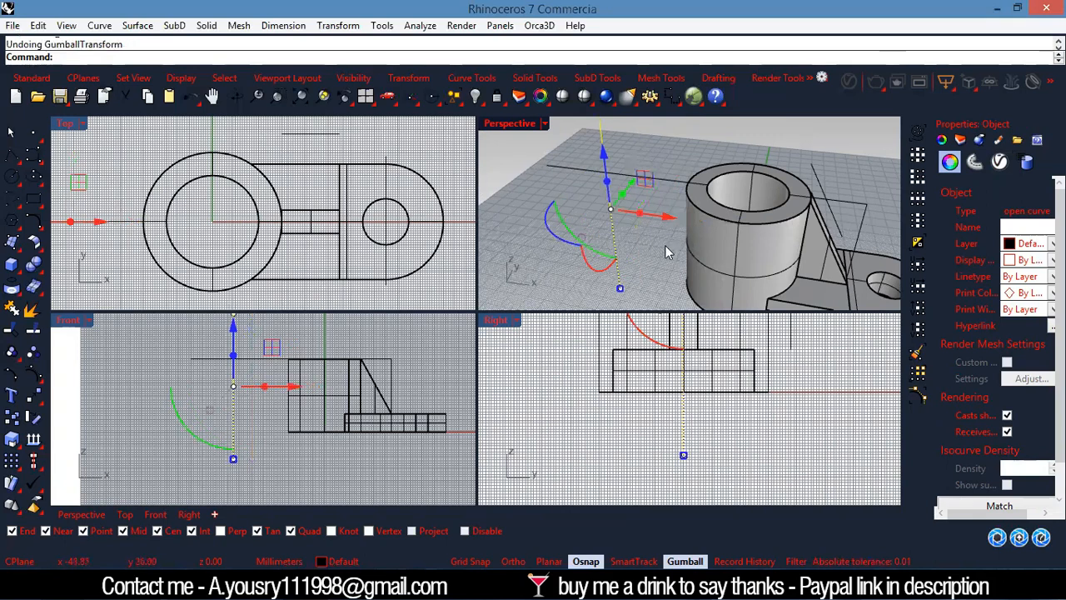
Copy the vertical line -15 mm along X, clear the selection, and bring up the dimensioned drawing in Windows Photo Viewer again.
{"action": "left_click", "coordinate": [516, 189]}
{"action": "left_click", "coordinate": [636, 204]}
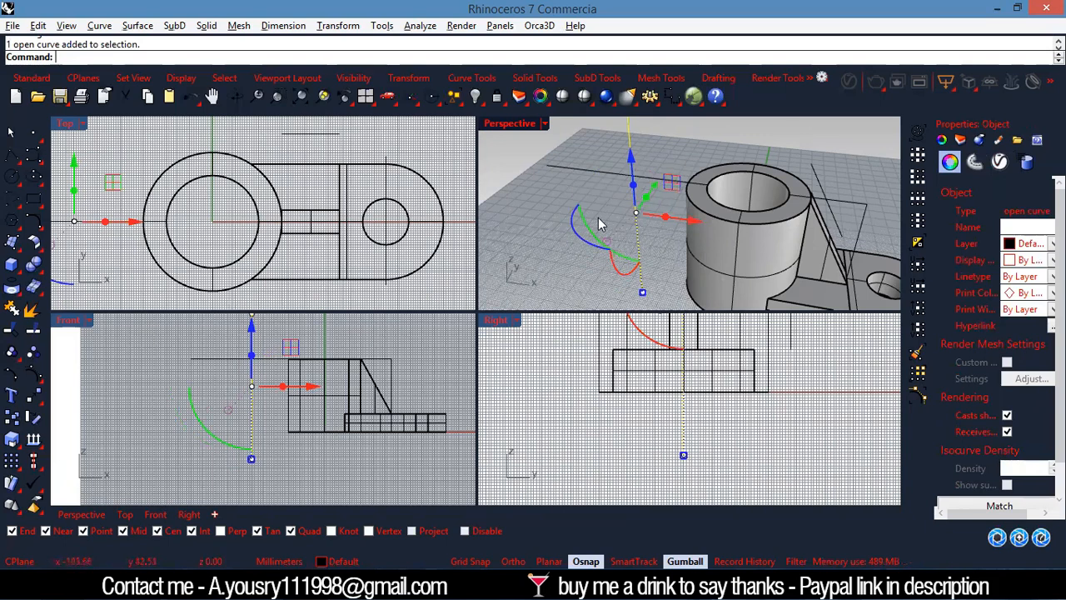
{"action": "left_click", "coordinate": [690, 223]}
{"action": "type", "text": "-15"}
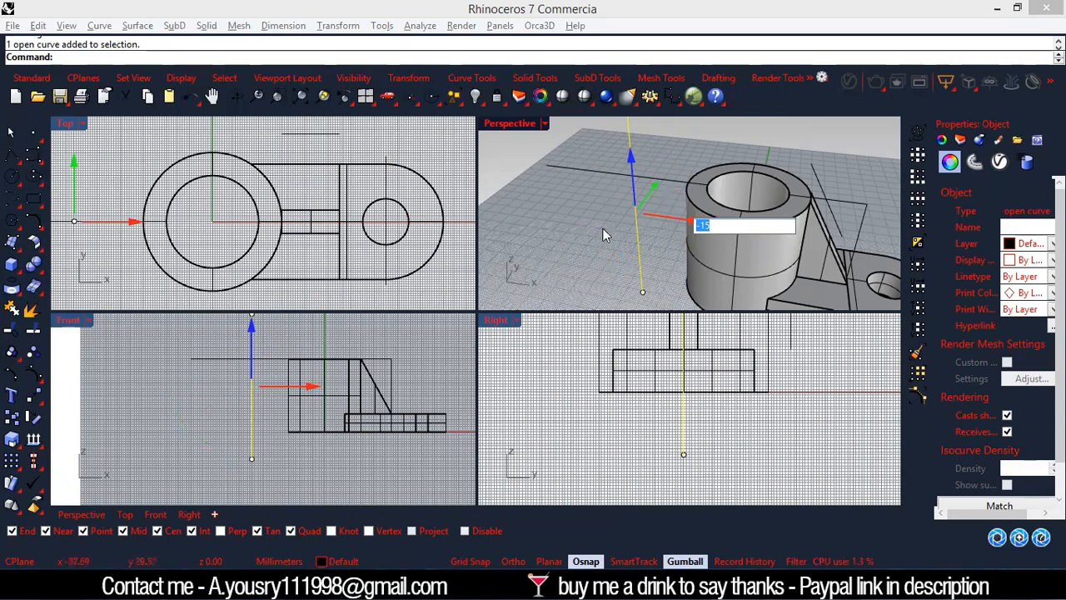
{"action": "key", "text": "Return"}
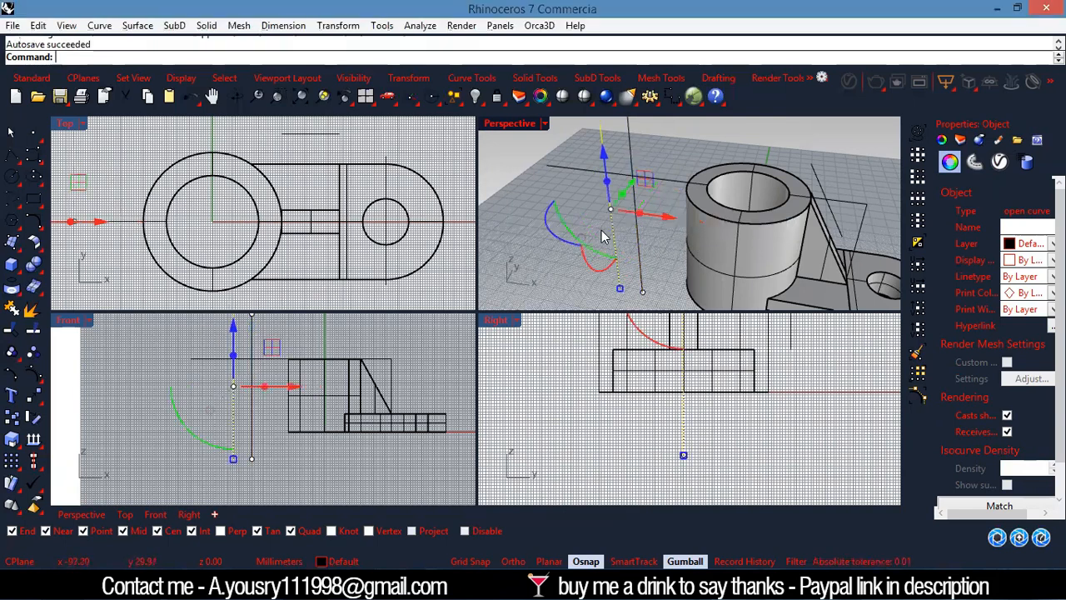
{"action": "left_click", "coordinate": [672, 248]}
{"action": "scroll", "coordinate": [627, 223], "scroll_direction": "down", "scroll_amount": 5}
{"action": "right_click_drag", "start_coordinate": [648, 220], "coordinate": [570, 192]}
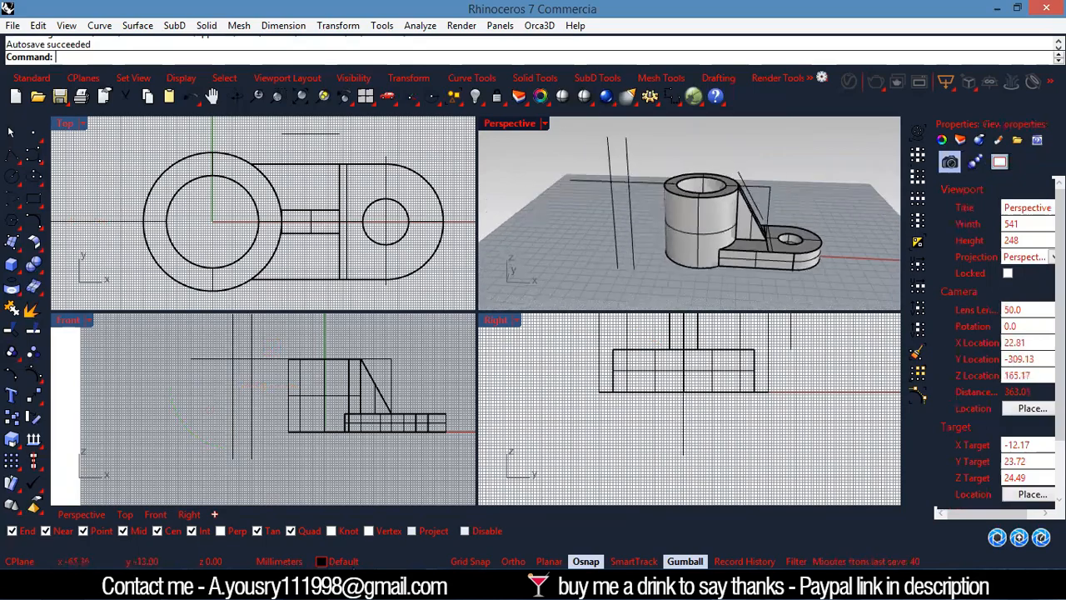
{"action": "left_click", "coordinate": [415, 583]}
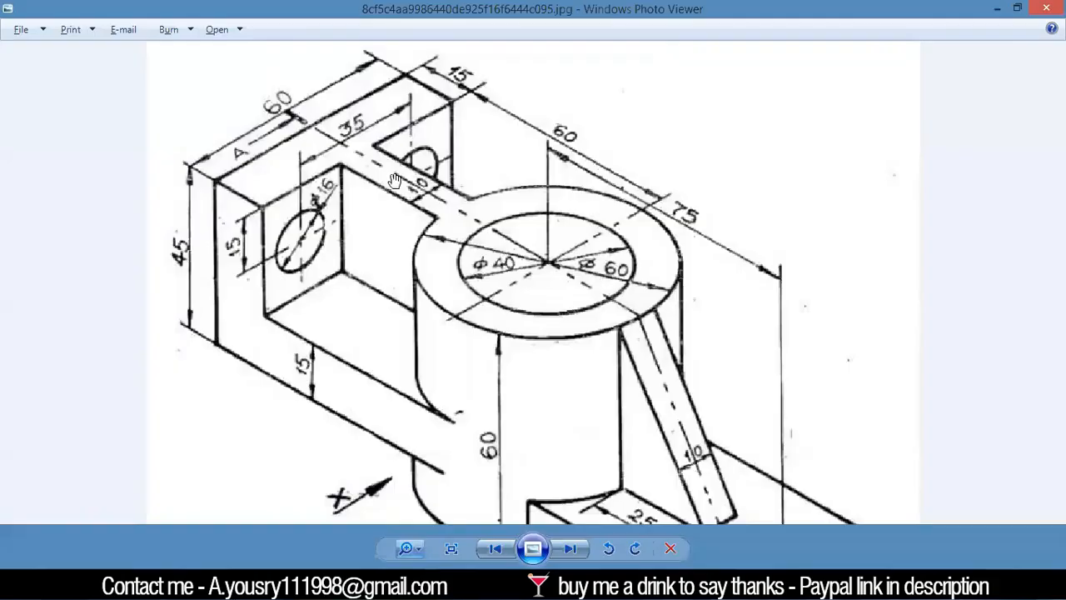
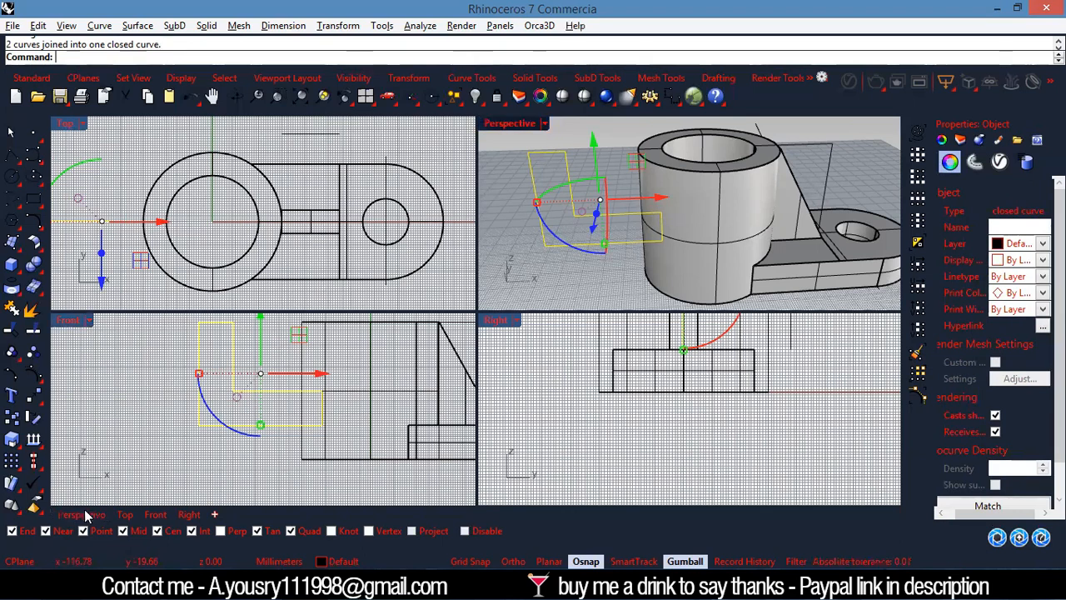
Extrude the closed L-shaped profile into a solid 30 mm to both sides, checking the width on the dimensioned drawing, and clear the selection.
{"action": "right_click_drag", "start_coordinate": [533, 199], "coordinate": [644, 255]}
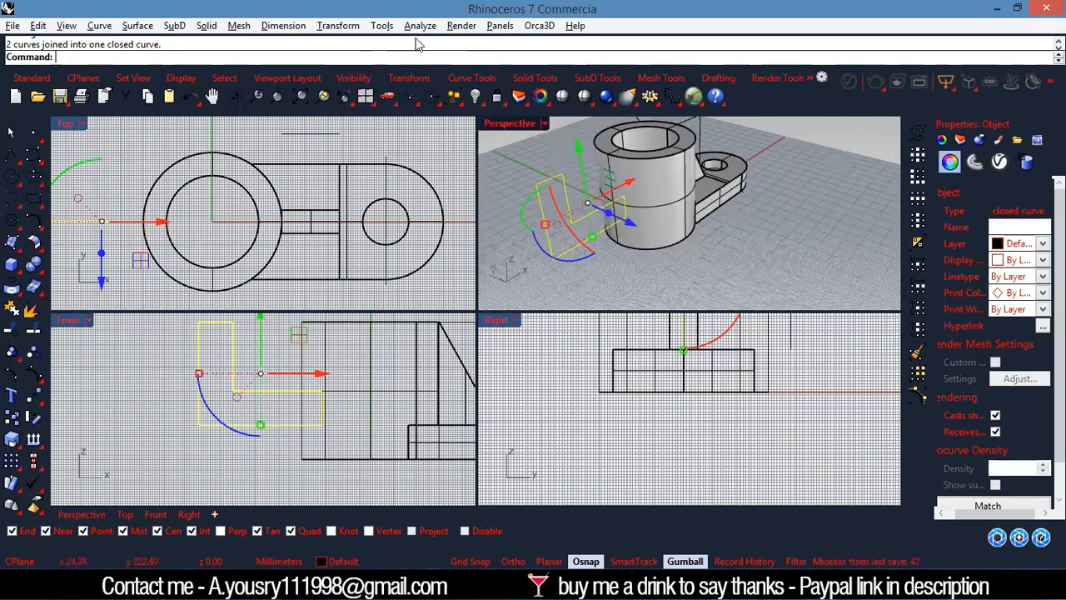
{"action": "left_click", "coordinate": [205, 26]}
{"action": "mouse_move", "coordinate": [304, 307]}
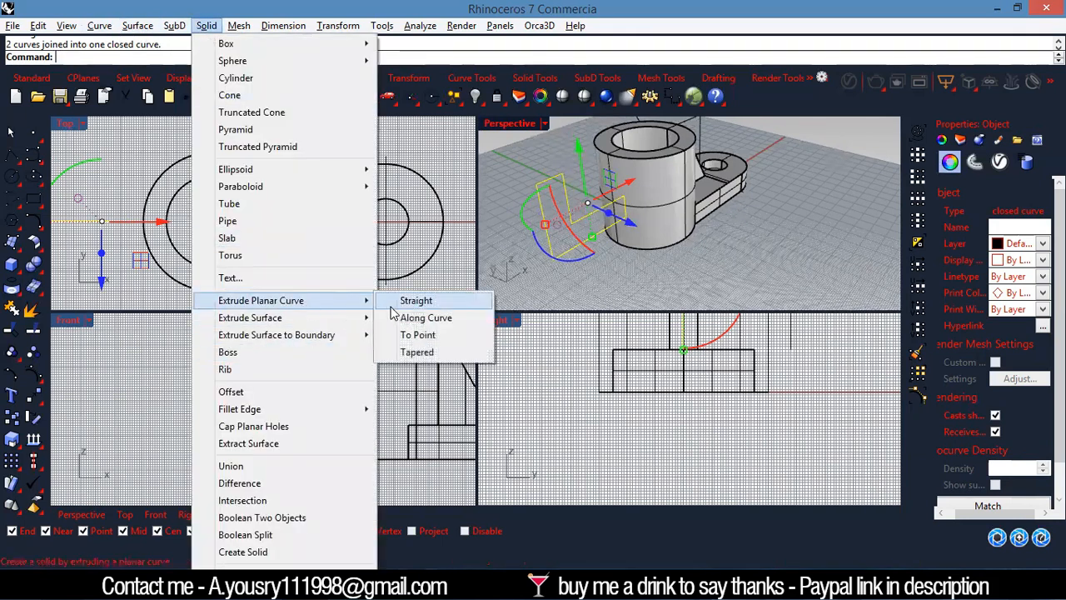
{"action": "left_click", "coordinate": [398, 304]}
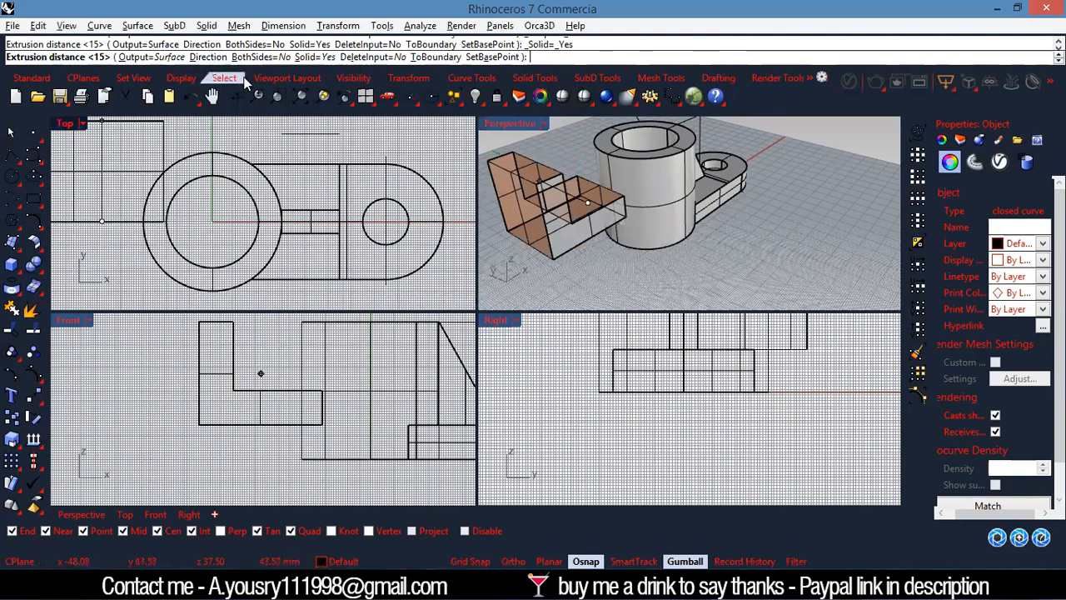
{"action": "left_click", "coordinate": [256, 56]}
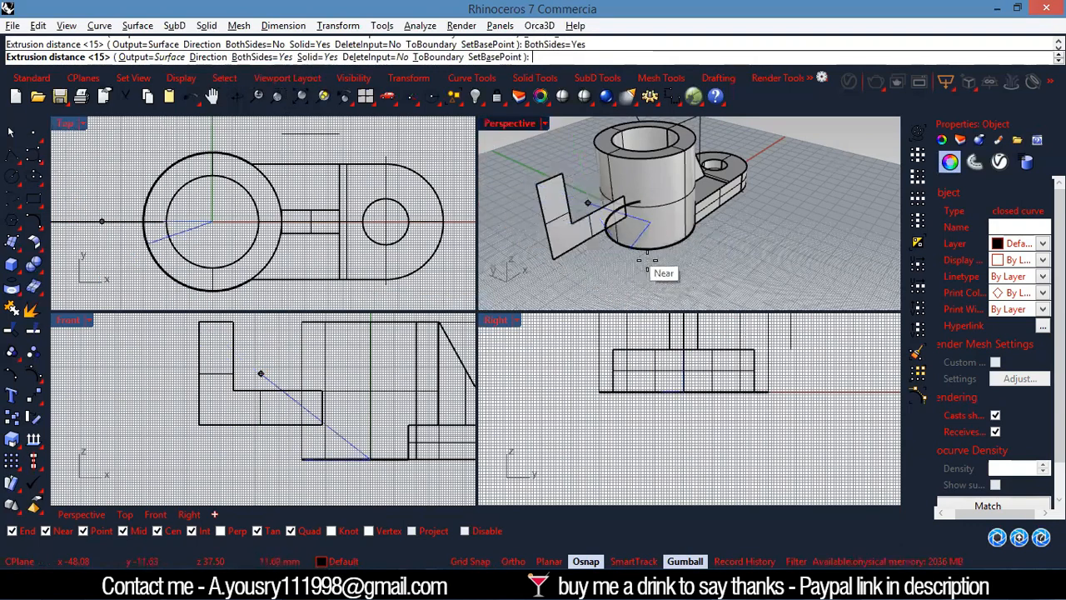
{"action": "key", "text": "alt+Tab"}
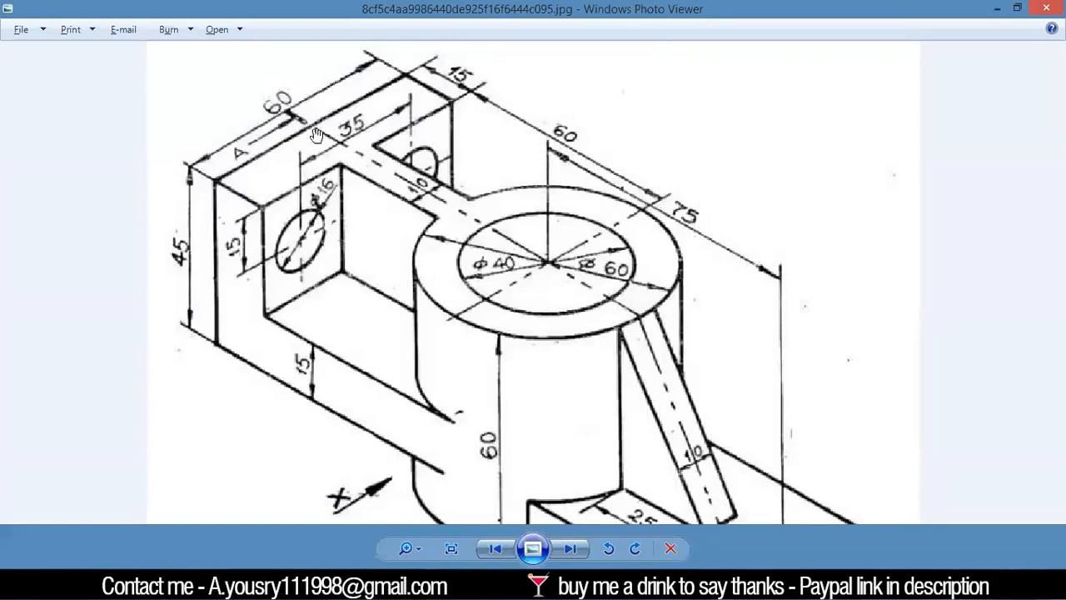
{"action": "left_click", "coordinate": [997, 9]}
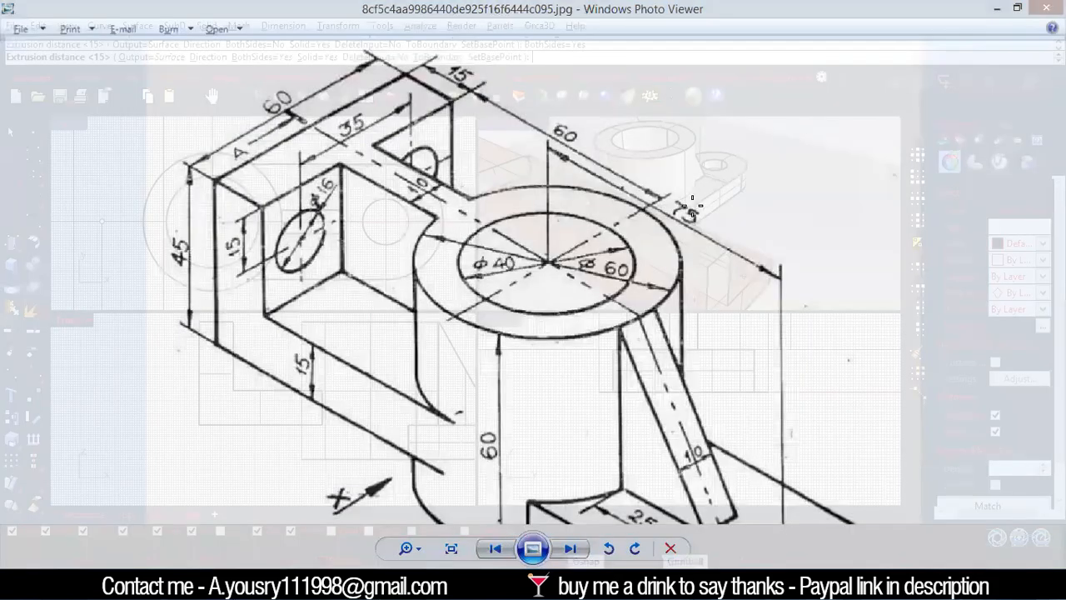
{"action": "type", "text": "30"}
{"action": "key", "text": "Return"}
{"action": "right_click_drag", "start_coordinate": [684, 254], "coordinate": [582, 198]}
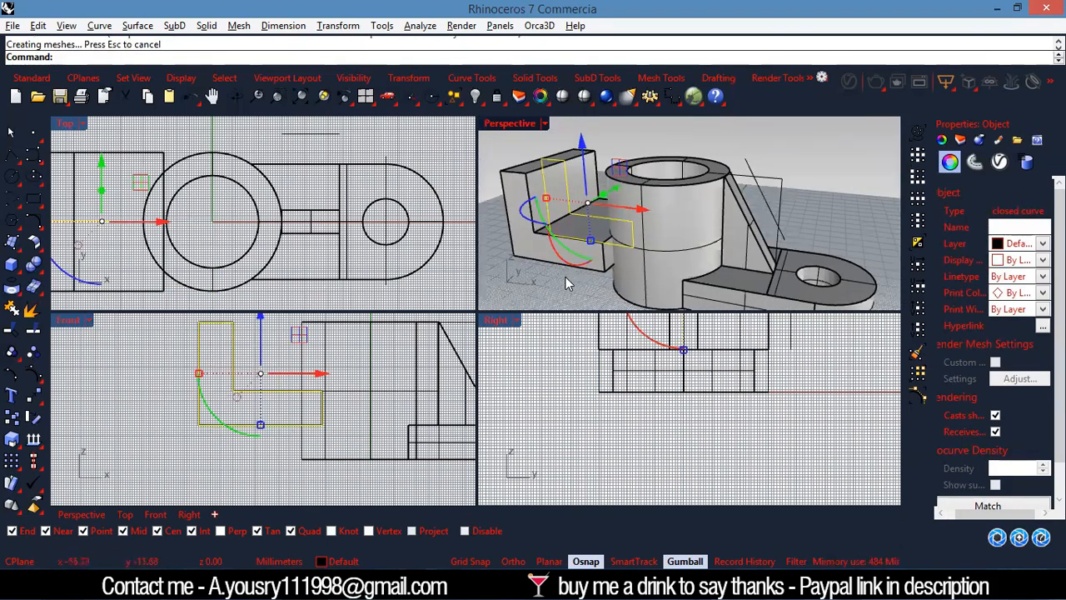
{"action": "left_click", "coordinate": [566, 305]}
Compare the flange-to-cylinder junction with the drawing, and pull the flange's end face along X into the cylinder past its centre.
{"action": "scroll", "coordinate": [614, 243], "scroll_direction": "up", "scroll_amount": 5}
{"action": "mouse_move", "coordinate": [616, 234]}
{"action": "right_mouse_down"}
{"action": "mouse_move", "coordinate": [714, 195]}
{"action": "mouse_move", "coordinate": [686, 205]}
{"action": "mouse_move", "coordinate": [759, 201]}
{"action": "mouse_move", "coordinate": [633, 237]}
{"action": "right_mouse_up"}
{"action": "left_click", "coordinate": [417, 583]}
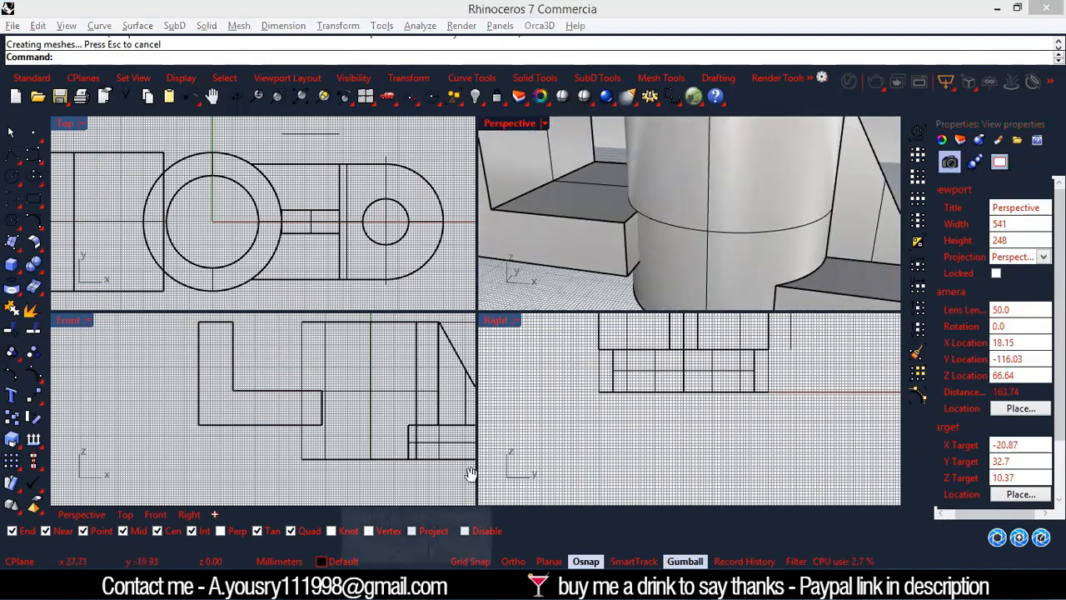
{"action": "scroll", "coordinate": [495, 350], "scroll_direction": "up", "scroll_amount": 1}
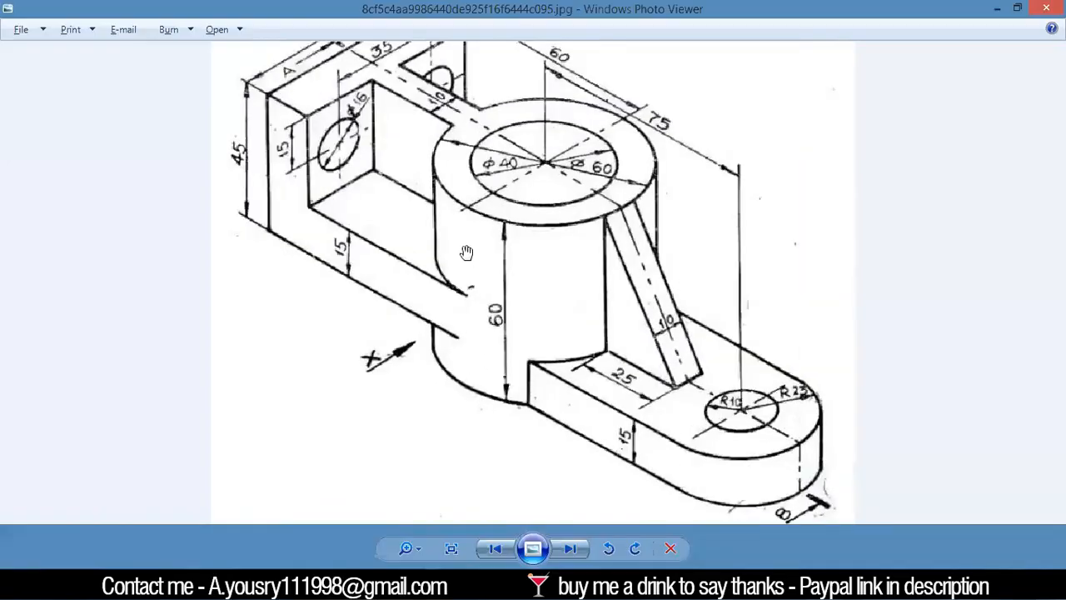
{"action": "left_click", "coordinate": [998, 10]}
{"action": "right_click_drag", "start_coordinate": [639, 260], "coordinate": [622, 242]}
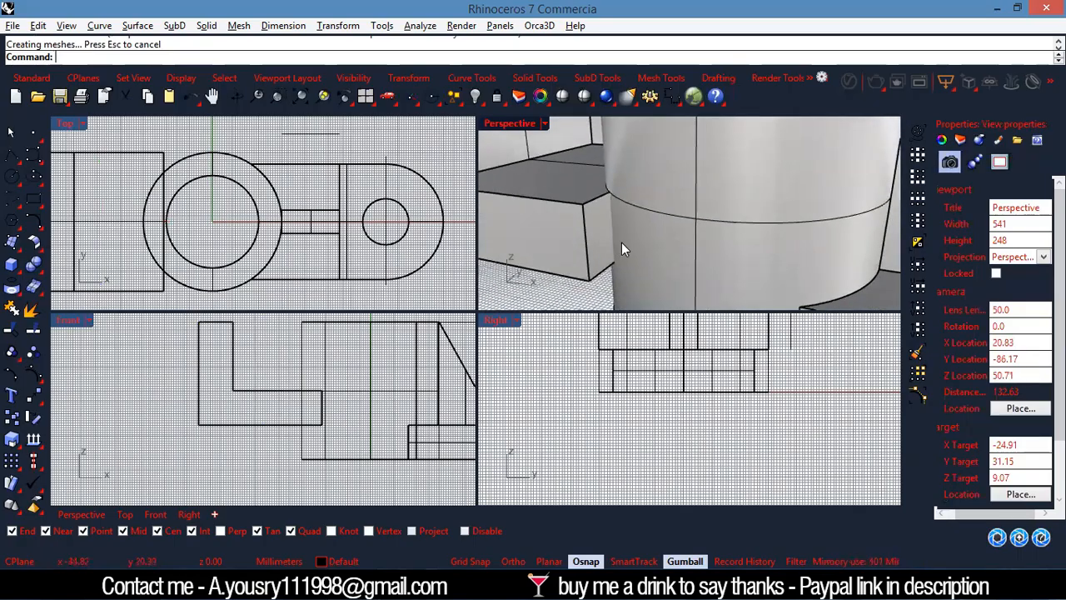
{"action": "left_click", "coordinate": [607, 237]}
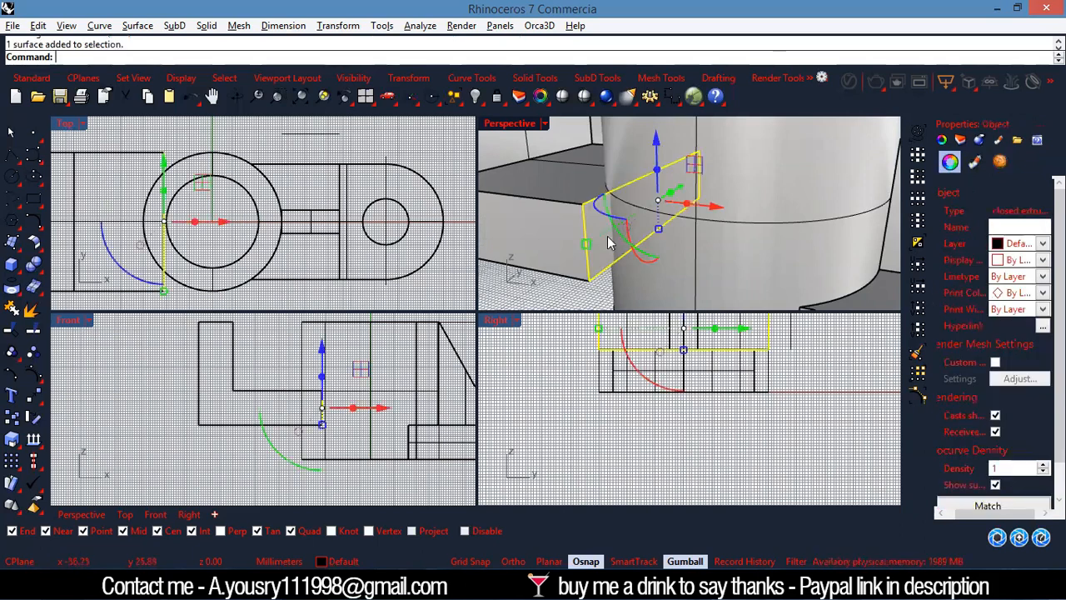
{"action": "right_click_drag", "start_coordinate": [723, 234], "coordinate": [732, 242]}
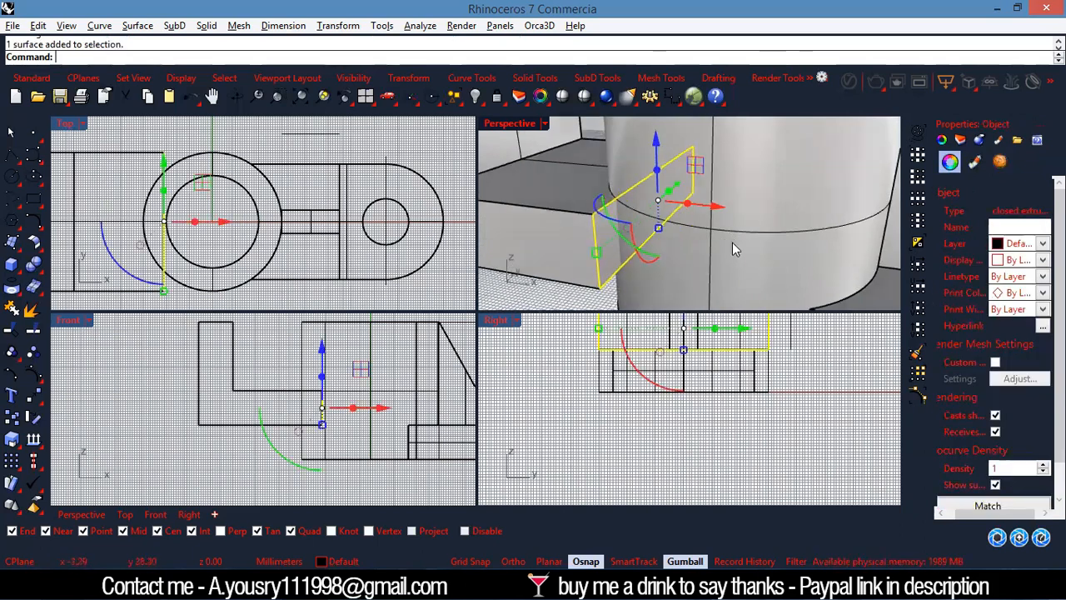
{"action": "left_click_drag", "start_coordinate": [719, 213], "coordinate": [764, 263]}
{"action": "scroll", "coordinate": [727, 245], "scroll_direction": "down", "scroll_amount": 3}
{"action": "mouse_move", "coordinate": [757, 243]}
{"action": "right_mouse_down"}
{"action": "mouse_move", "coordinate": [684, 228]}
{"action": "mouse_move", "coordinate": [773, 239]}
{"action": "right_mouse_up"}
{"action": "left_click_drag", "start_coordinate": [788, 226], "coordinate": [806, 239]}
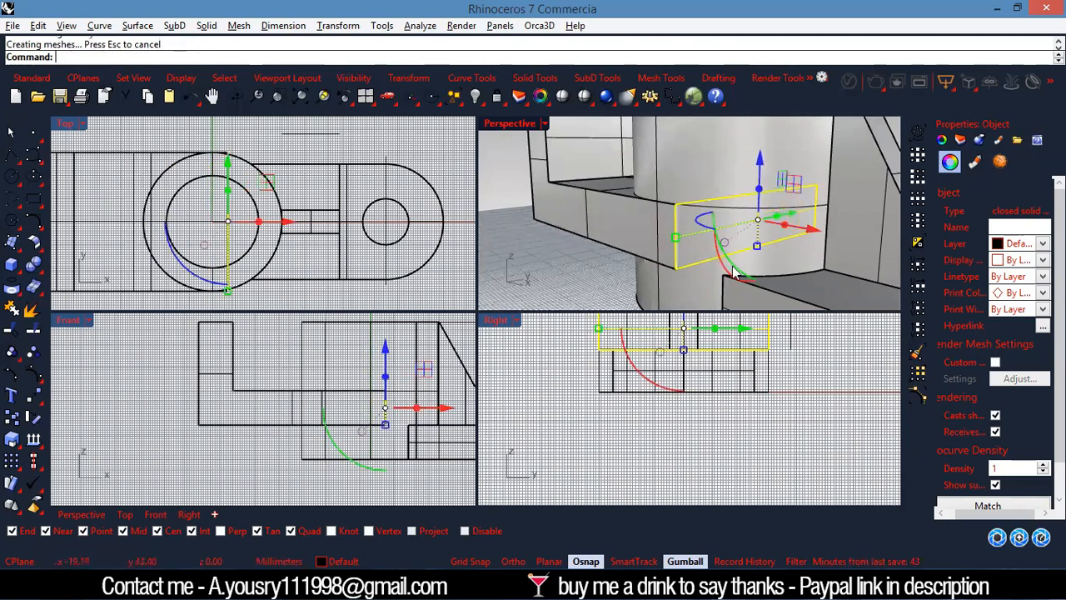
{"action": "left_click", "coordinate": [573, 271]}
Extend the L-shaped flange's end face further along X toward the cylinder's far side, and clear the selection.
{"action": "right_click_drag", "start_coordinate": [659, 240], "coordinate": [761, 225]}
{"action": "scroll", "coordinate": [660, 269], "scroll_direction": "up", "scroll_amount": 10}
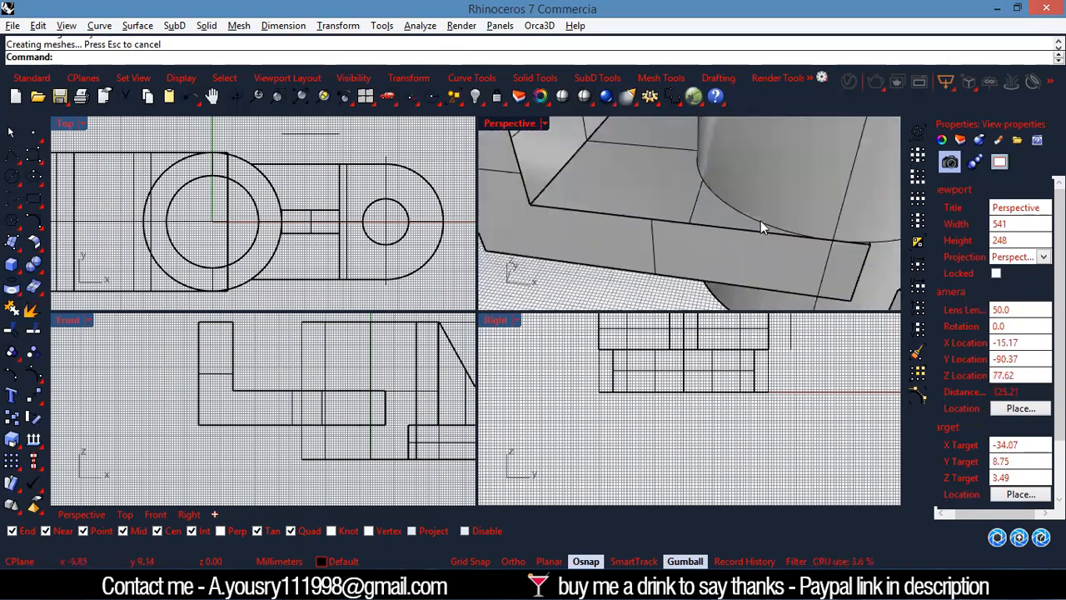
{"action": "scroll", "coordinate": [767, 179], "scroll_direction": "down", "scroll_amount": 6}
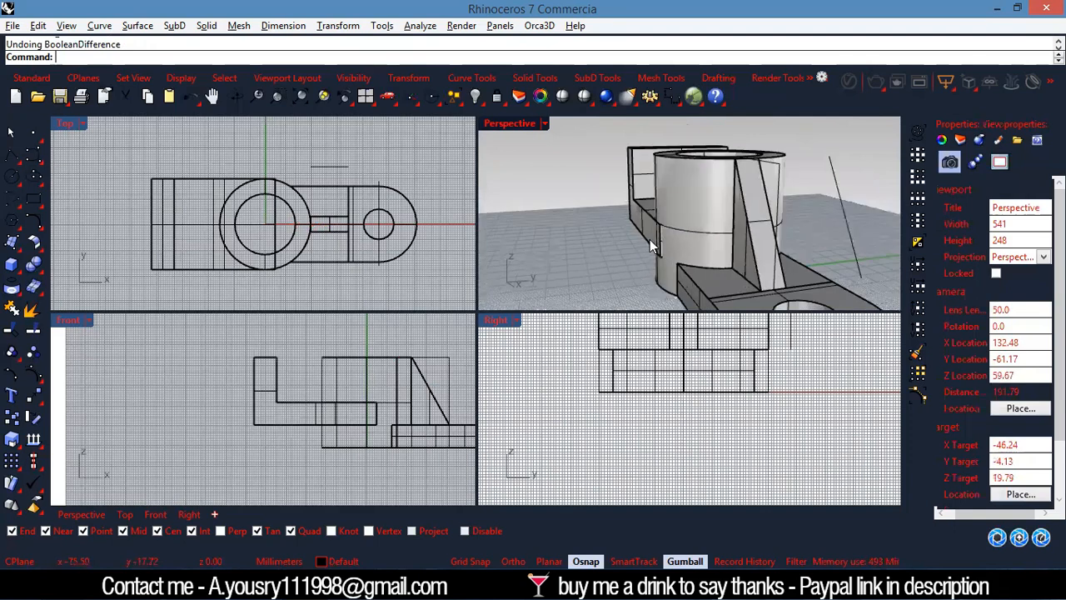
{"action": "scroll", "coordinate": [649, 239], "scroll_direction": "up", "scroll_amount": 6}
{"action": "right_click_drag", "start_coordinate": [693, 242], "coordinate": [688, 188]}
{"action": "scroll", "coordinate": [771, 209], "scroll_direction": "up", "scroll_amount": 6}
{"action": "left_click", "coordinate": [767, 194], "text": "ctrl+shift"}
{"action": "scroll", "coordinate": [767, 194], "scroll_direction": "down", "scroll_amount": 5}
{"action": "scroll", "coordinate": [714, 190], "scroll_direction": "down", "scroll_amount": 3}
{"action": "right_click_drag", "start_coordinate": [801, 190], "coordinate": [754, 212]}
{"action": "left_click_drag", "start_coordinate": [762, 225], "coordinate": [808, 224]}
{"action": "left_click", "coordinate": [861, 180]}
Draw a vertical line in the Front view from the origin at 0 up past the cylinder's top, and select it.
{"action": "scroll", "coordinate": [703, 190], "scroll_direction": "down", "scroll_amount": 5}
{"action": "right_click_drag", "start_coordinate": [702, 190], "coordinate": [506, 265]}
{"action": "scroll", "coordinate": [702, 189], "scroll_direction": "up", "scroll_amount": 2}
{"action": "scroll", "coordinate": [699, 285], "scroll_direction": "up", "scroll_amount": 8}
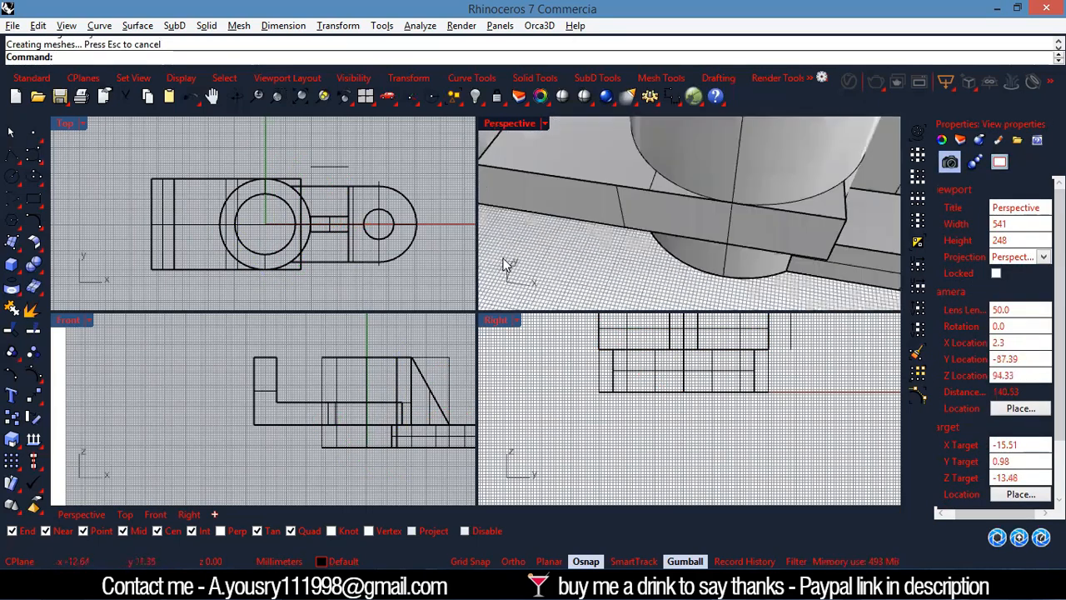
{"action": "scroll", "coordinate": [552, 250], "scroll_direction": "down", "scroll_amount": 8}
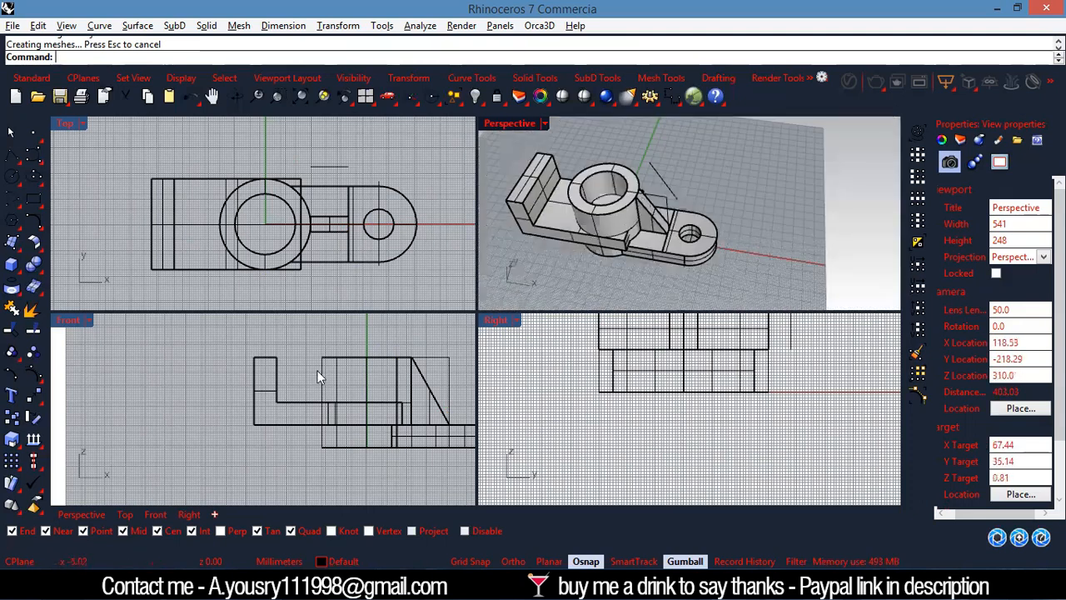
{"action": "scroll", "coordinate": [354, 383], "scroll_direction": "down", "scroll_amount": 3}
{"action": "scroll", "coordinate": [310, 400], "scroll_direction": "up", "scroll_amount": 3}
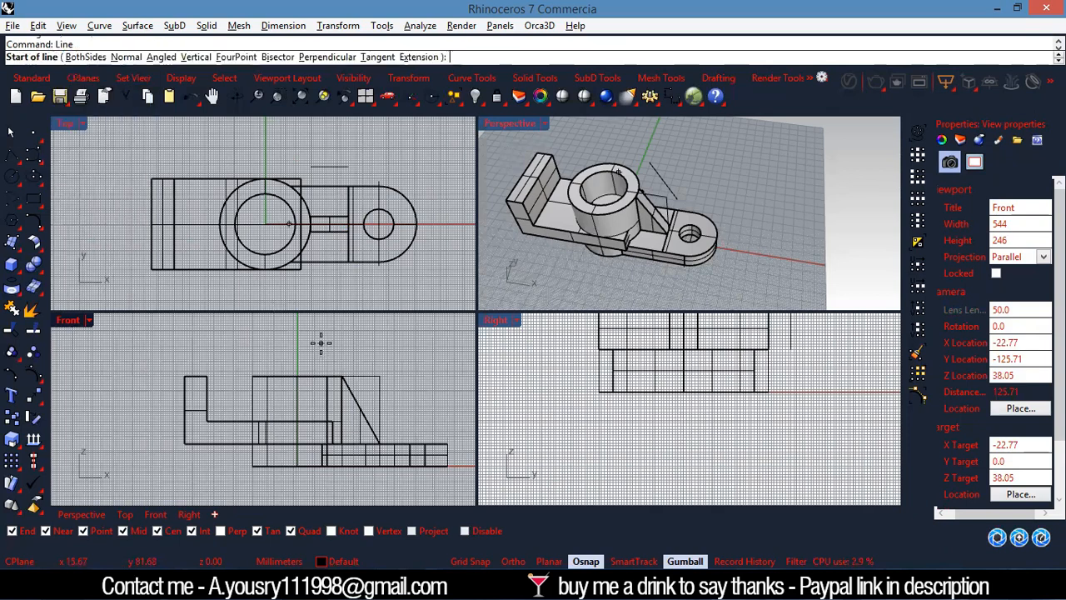
{"action": "key", "text": "Return"}
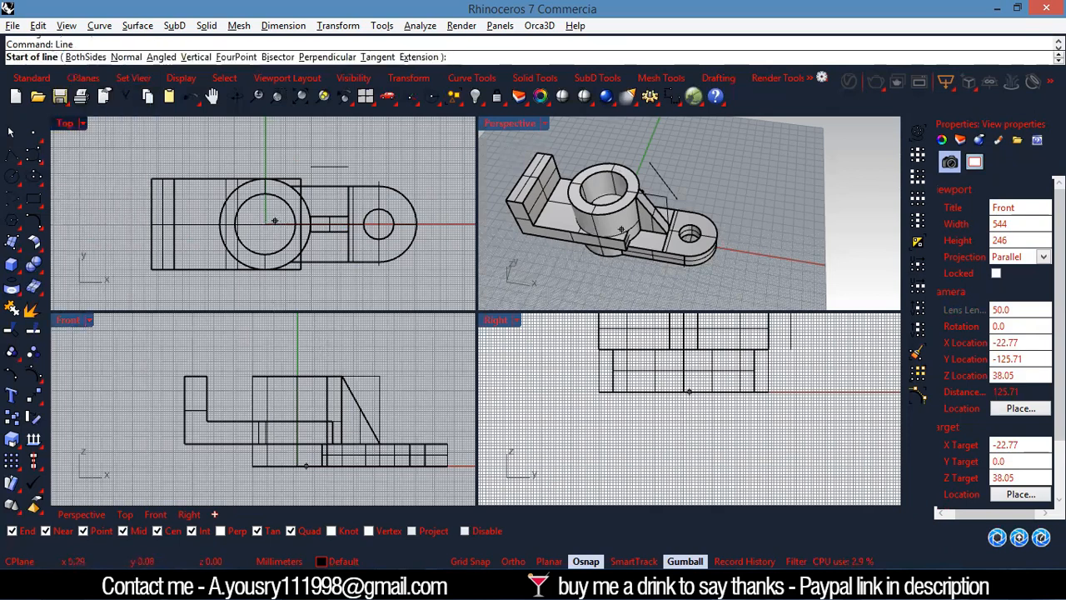
{"action": "type", "text": "0"}
{"action": "key", "text": "Return"}
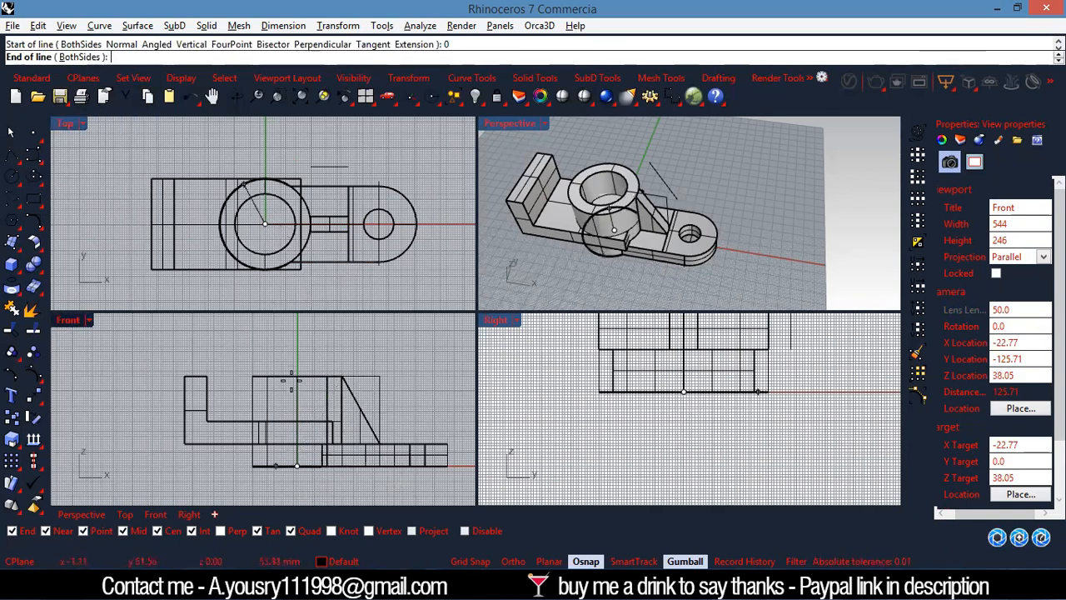
{"action": "left_click", "coordinate": [297, 338]}
{"action": "left_click", "coordinate": [297, 356]}
Move the vertical line along Y out in front of the bracket and extrude it straight across the cylinder as a cutting surface.
{"action": "right_click_drag", "start_coordinate": [607, 194], "coordinate": [648, 223]}
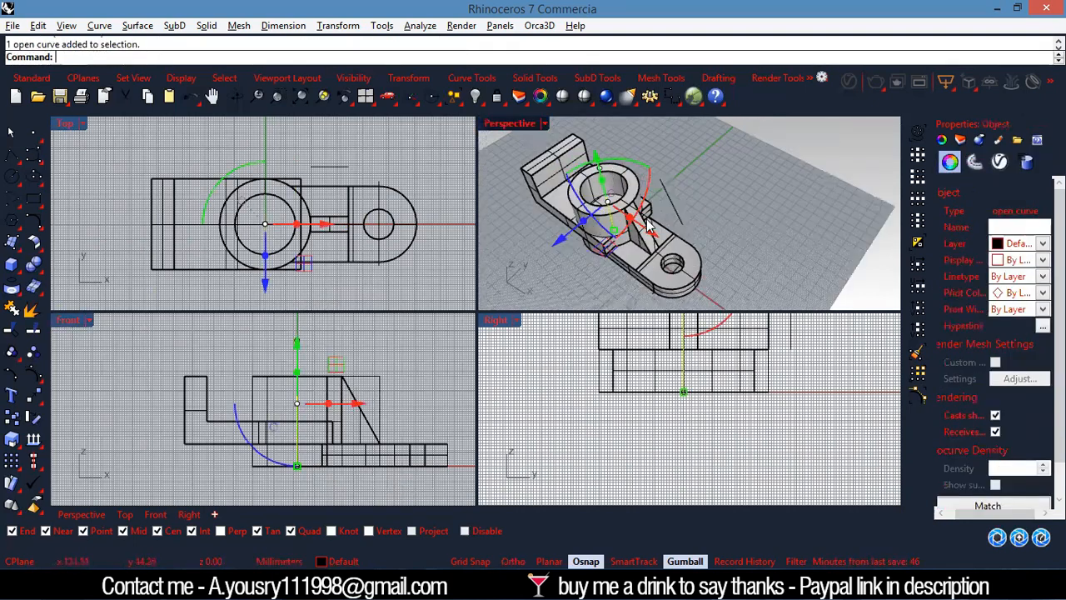
{"action": "right_click_drag", "start_coordinate": [578, 236], "coordinate": [568, 236]}
{"action": "left_click_drag", "start_coordinate": [558, 235], "coordinate": [496, 277]}
{"action": "right_click_drag", "start_coordinate": [766, 206], "coordinate": [588, 232]}
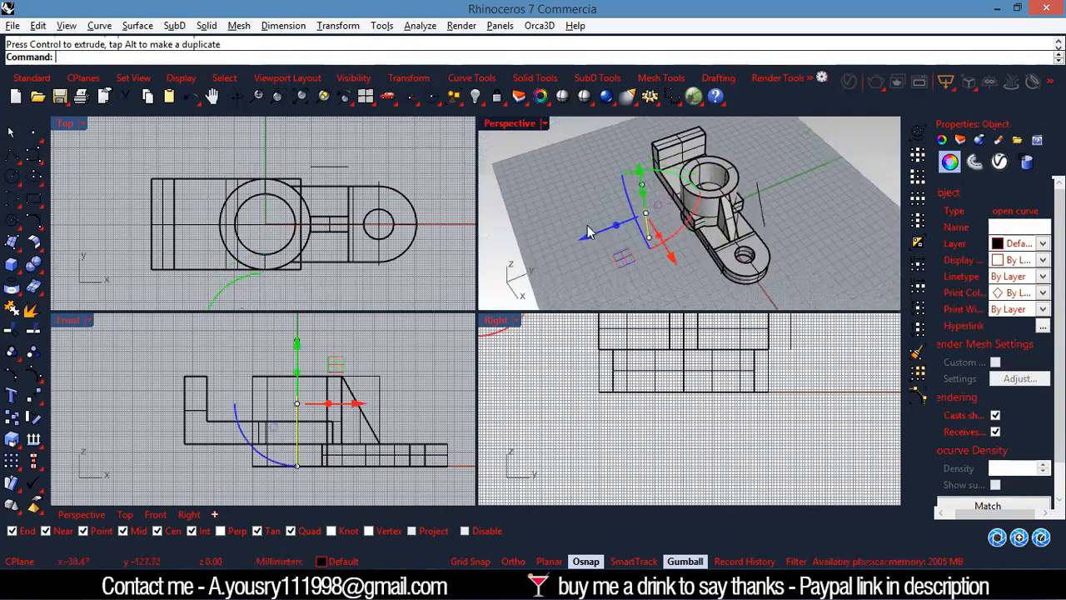
{"action": "left_click", "coordinate": [137, 25]}
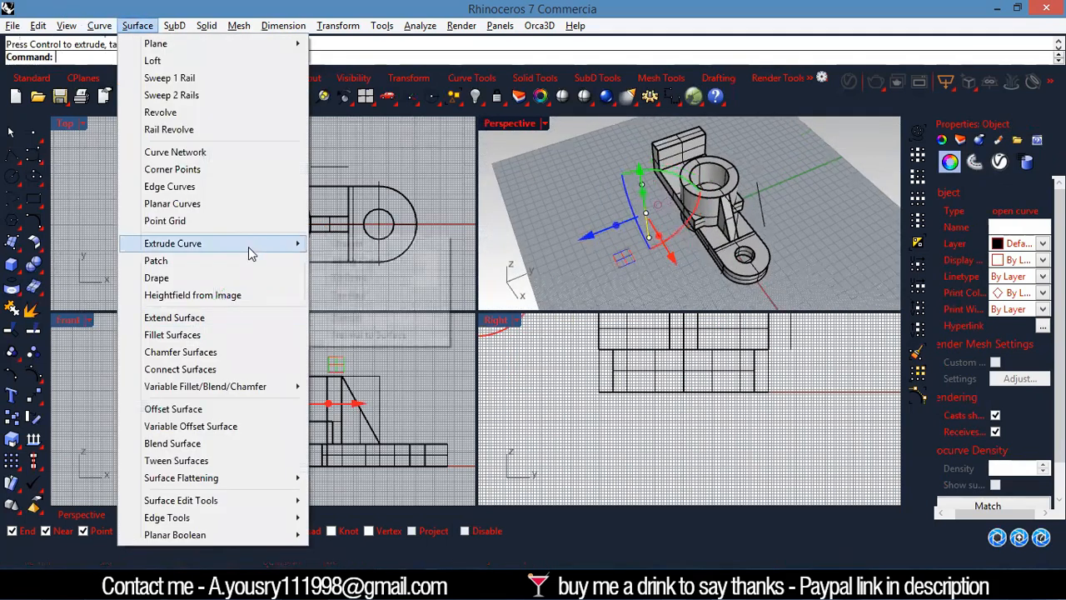
{"action": "left_click", "coordinate": [366, 243]}
{"action": "left_click", "coordinate": [792, 169]}
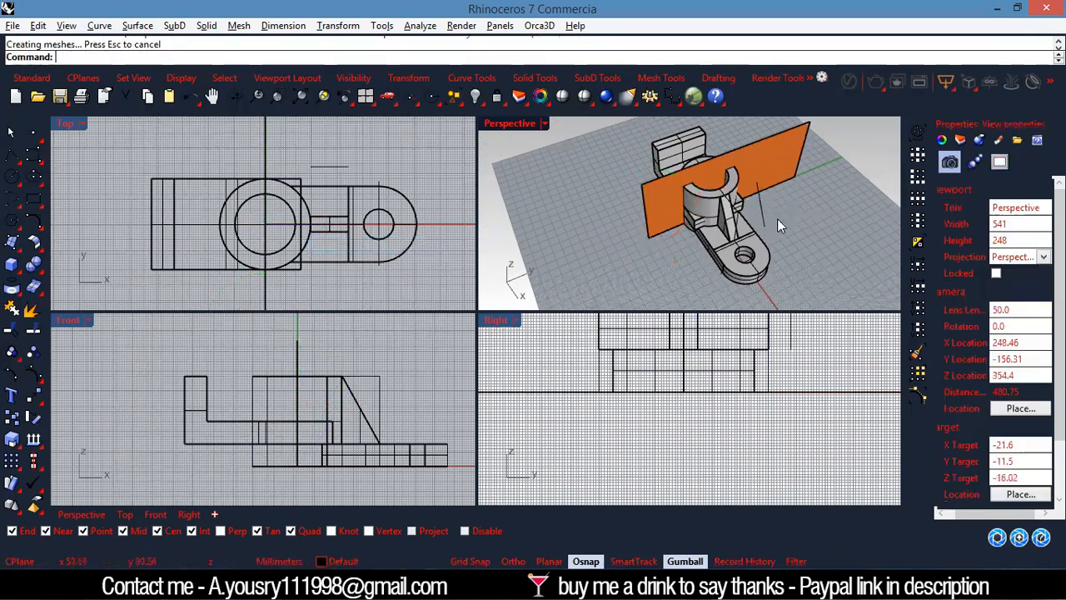
Split the L-shaped flange with Boolean Split, using the vertical surface through the cylinder's centre as the cutter.
{"action": "scroll", "coordinate": [694, 188], "scroll_direction": "up", "scroll_amount": 9}
{"action": "right_click_drag", "start_coordinate": [716, 224], "coordinate": [764, 224]}
{"action": "left_click", "coordinate": [650, 225]}
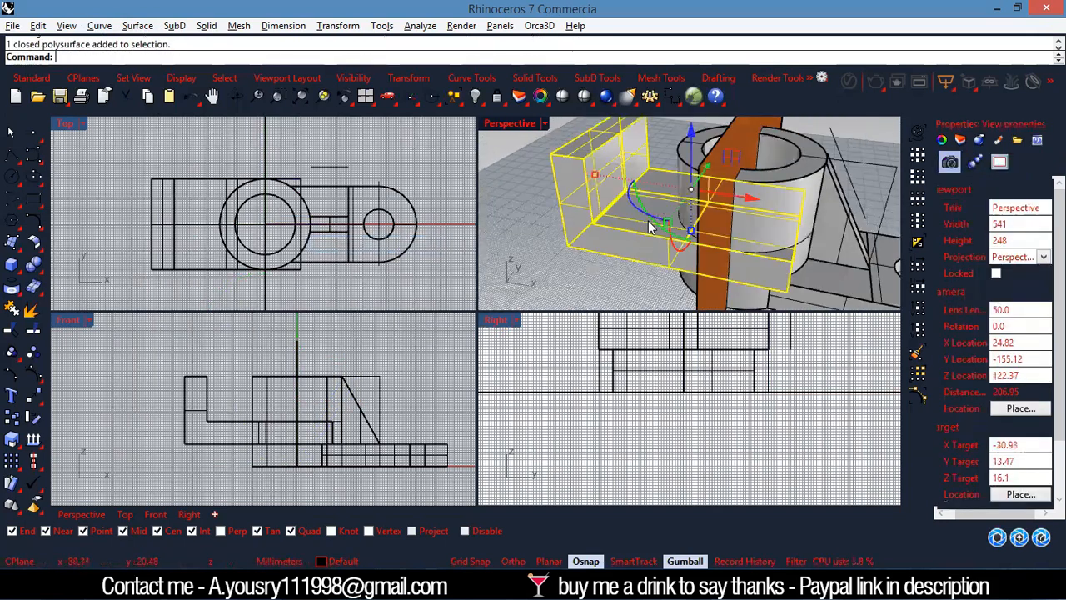
{"action": "left_click", "coordinate": [37, 265]}
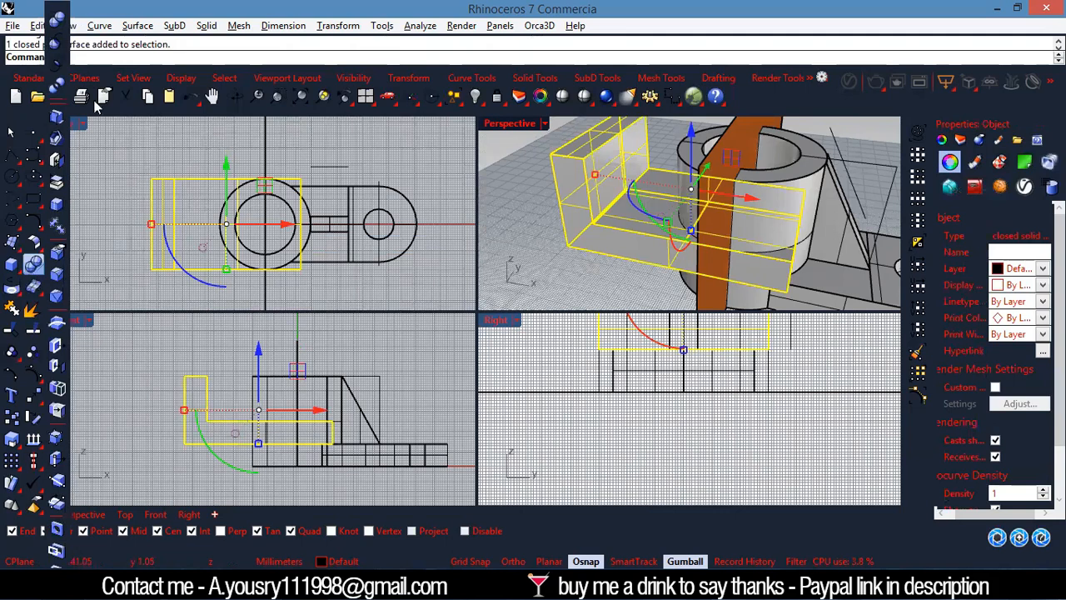
{"action": "left_click", "coordinate": [62, 85]}
{"action": "scroll", "coordinate": [740, 225], "scroll_direction": "down", "scroll_amount": 5}
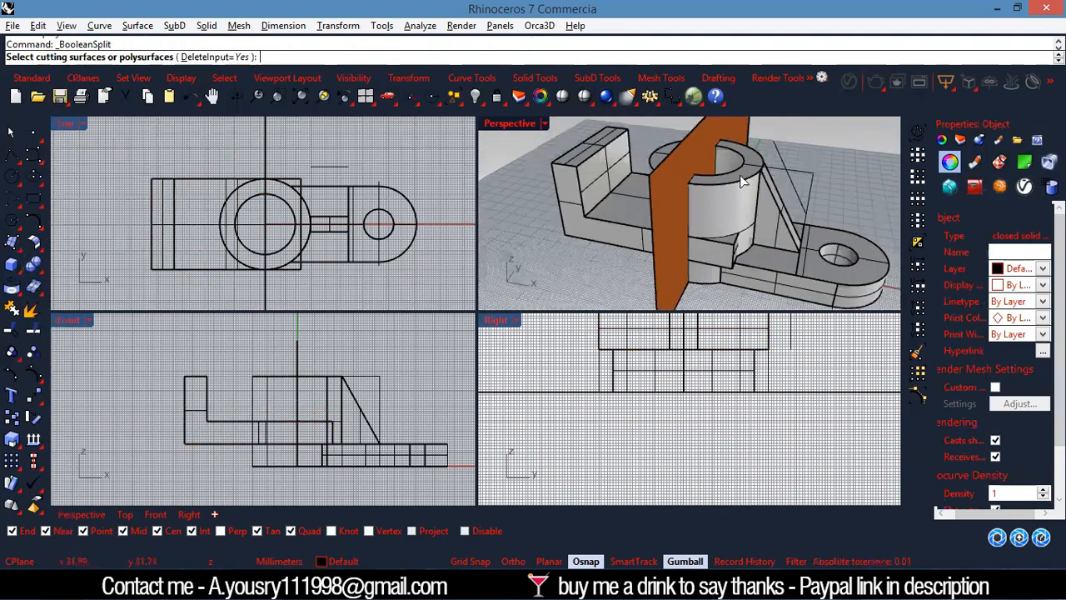
{"action": "left_click", "coordinate": [737, 143]}
{"action": "key", "text": "Return"}
{"action": "key", "text": "Escape"}
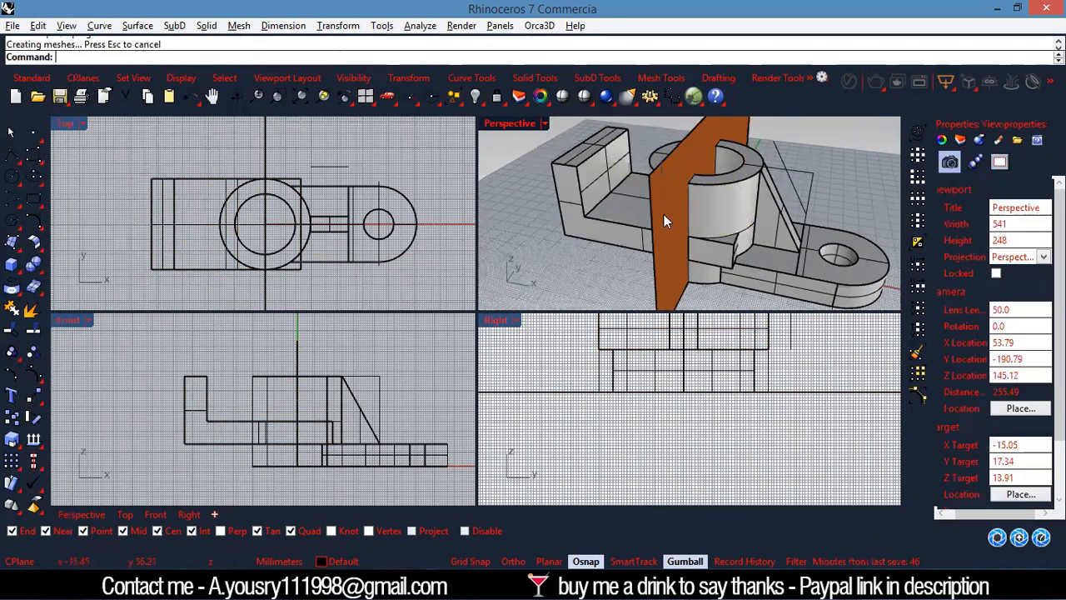
Delete the split-off flange piece beyond the cylinder's centre along with the cutting surface.
{"action": "left_click", "coordinate": [720, 251]}
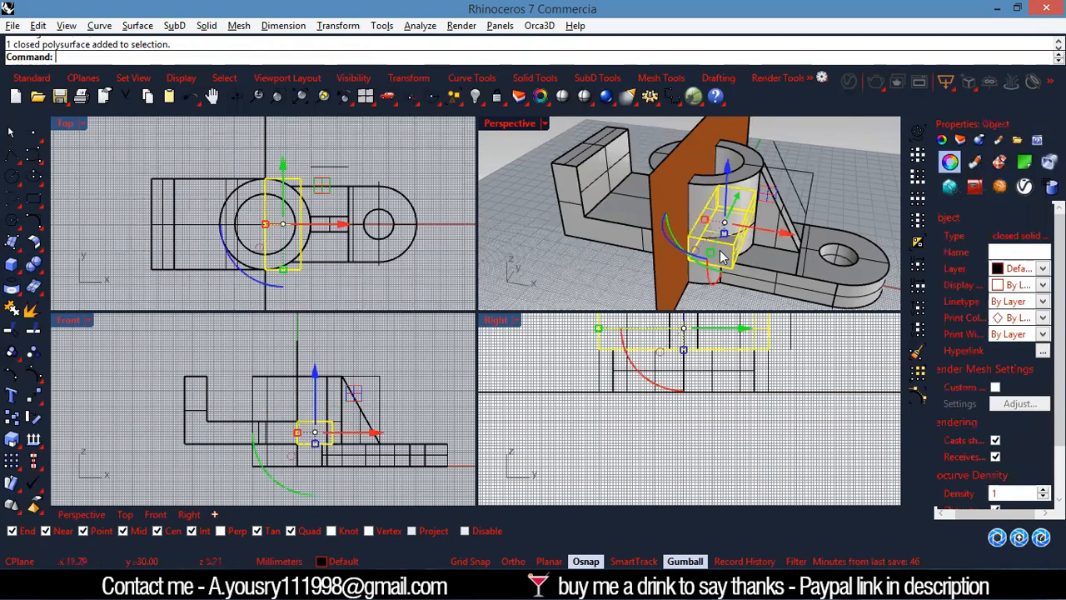
{"action": "key", "text": "Delete"}
{"action": "right_click_drag", "start_coordinate": [676, 269], "coordinate": [639, 215]}
{"action": "scroll", "coordinate": [680, 247], "scroll_direction": "up", "scroll_amount": 6}
Subtract the cylinder body from the L-shaped flange with Boolean Difference, keeping the cylinder, and delete the leftover piece inside the bore.
{"action": "left_click", "coordinate": [525, 231]}
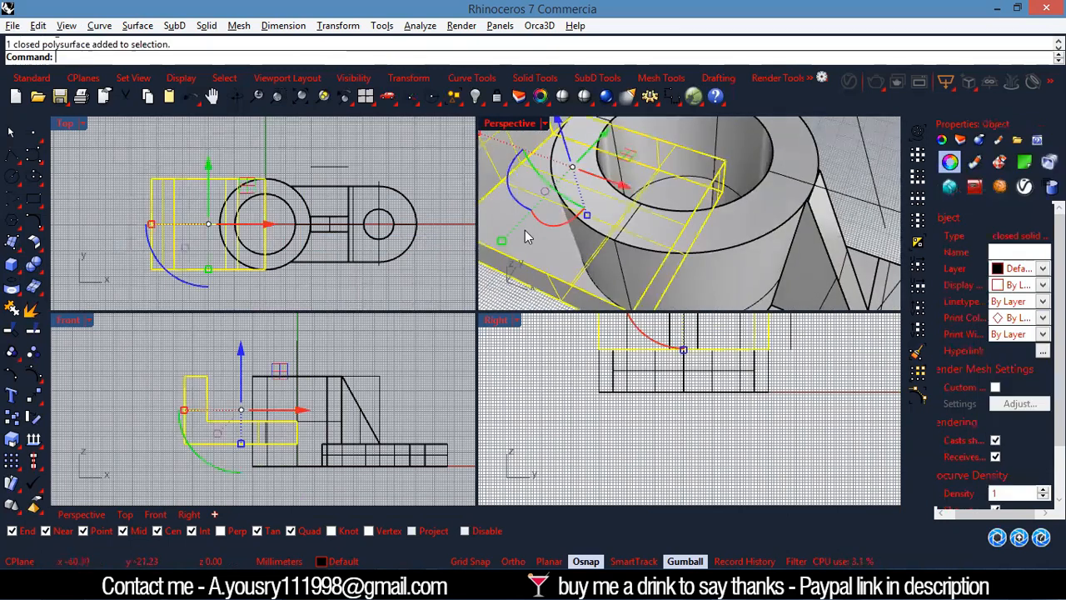
{"action": "scroll", "coordinate": [562, 206], "scroll_direction": "down", "scroll_amount": 5}
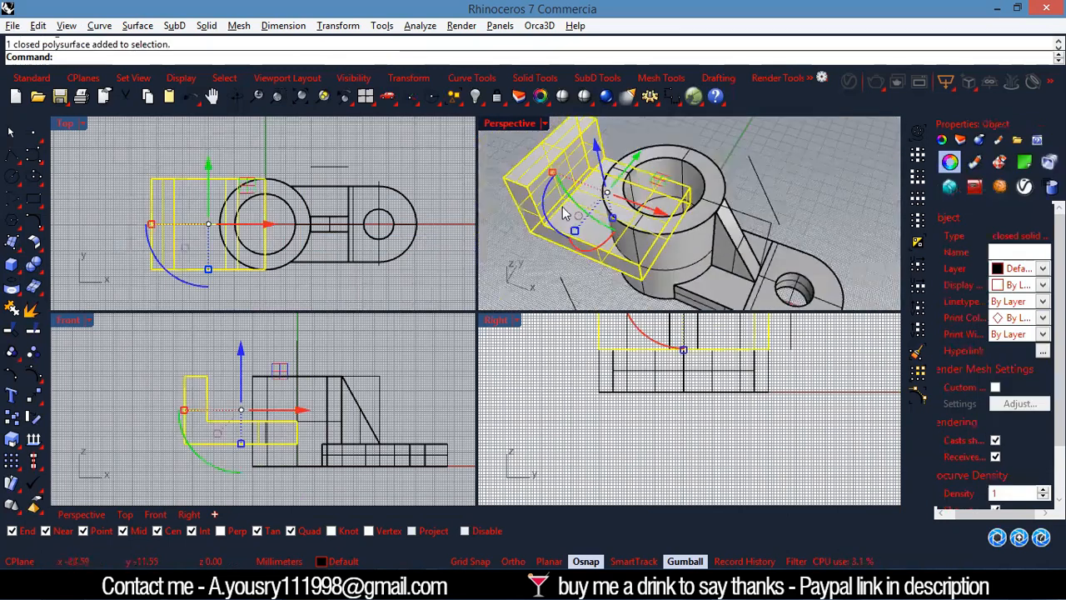
{"action": "left_click", "coordinate": [40, 272]}
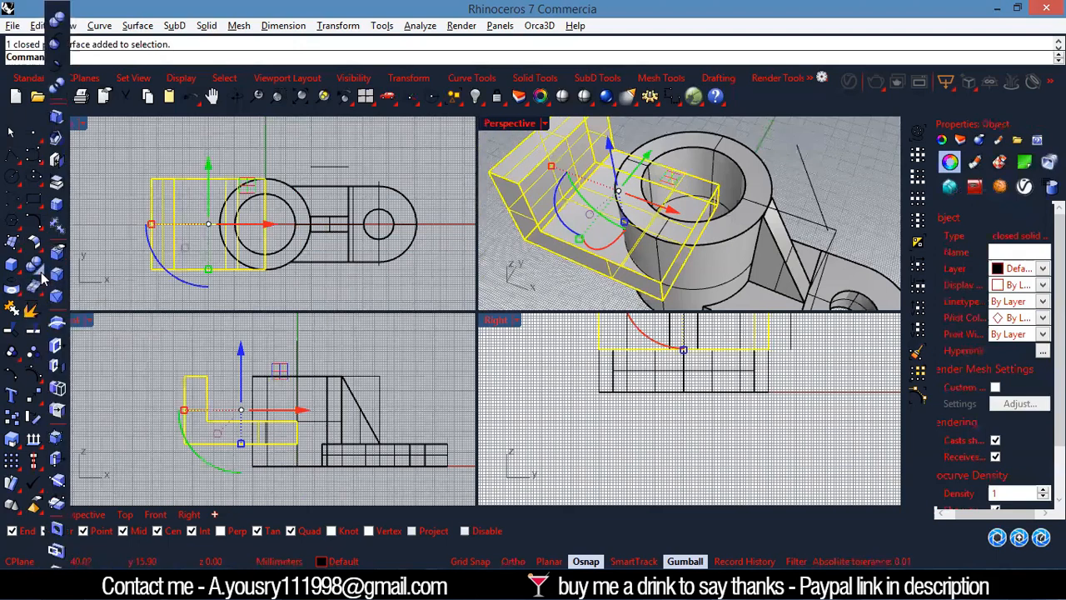
{"action": "left_click", "coordinate": [57, 43]}
{"action": "right_click_drag", "start_coordinate": [734, 215], "coordinate": [673, 229]}
{"action": "scroll", "coordinate": [674, 229], "scroll_direction": "down", "scroll_amount": 1}
{"action": "left_click", "coordinate": [726, 241]}
{"action": "right_click", "coordinate": [764, 195]}
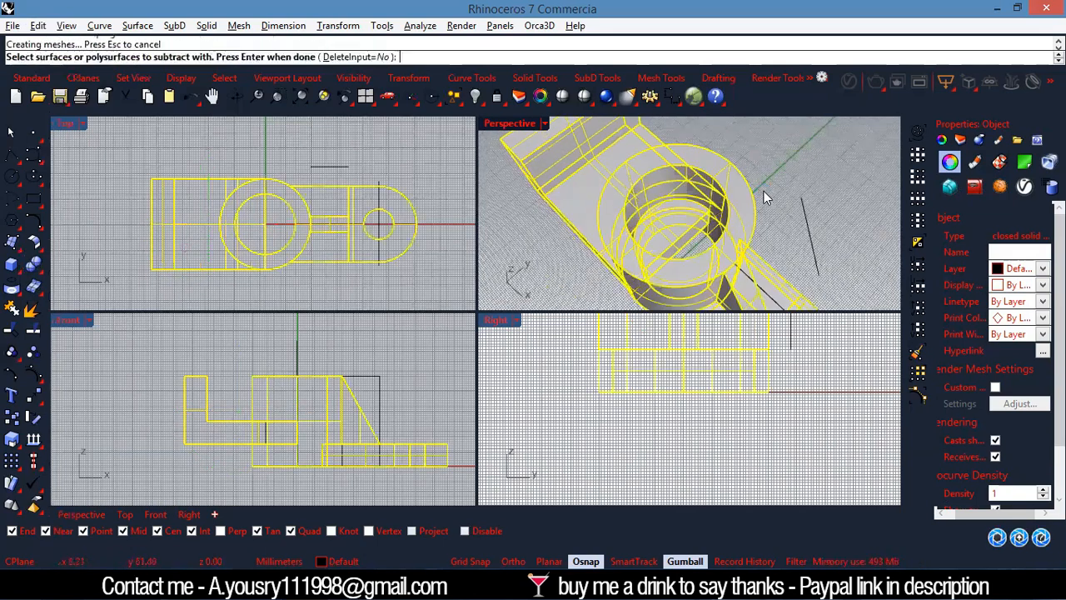
{"action": "left_click", "coordinate": [673, 240]}
{"action": "key", "text": "Delete"}
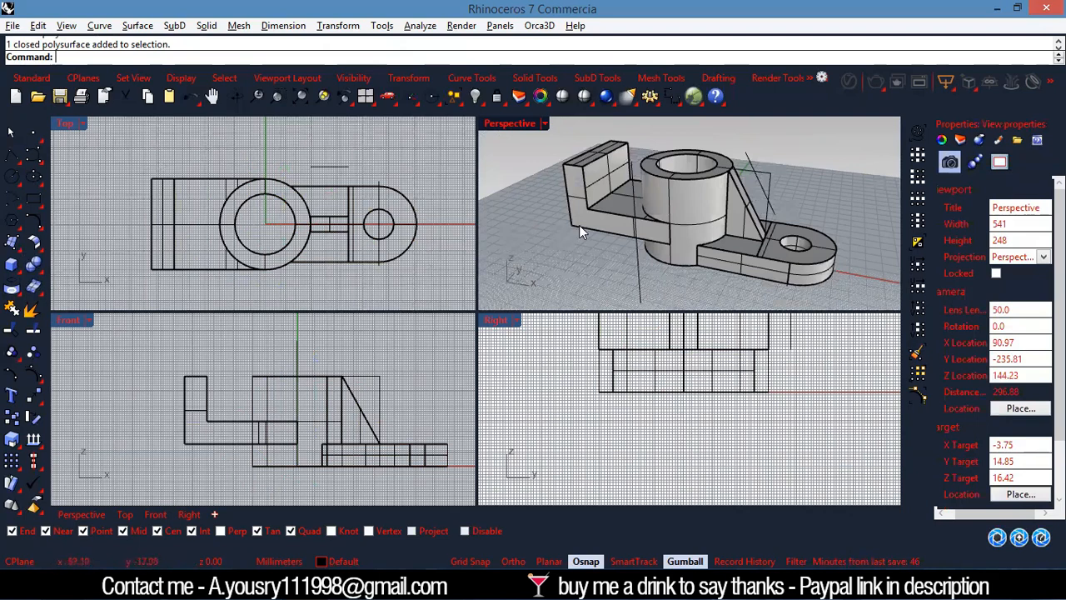
Combine the L-shaped flange and the cylinder body into one solid with Boolean Union.
{"action": "left_click", "coordinate": [593, 209]}
{"action": "left_click", "coordinate": [705, 235], "text": "shift"}
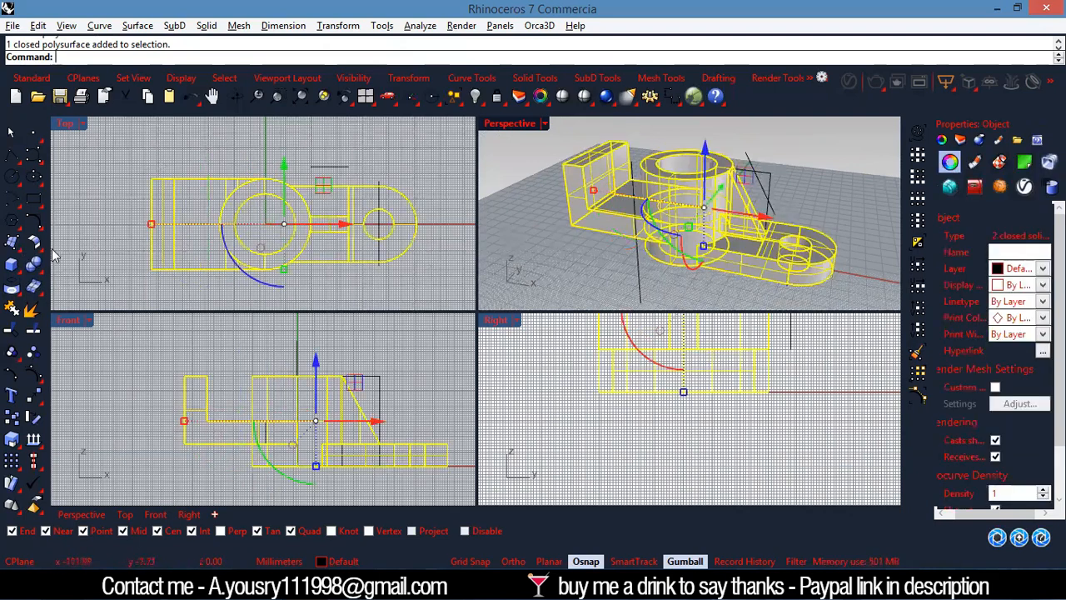
{"action": "left_click", "coordinate": [33, 264]}
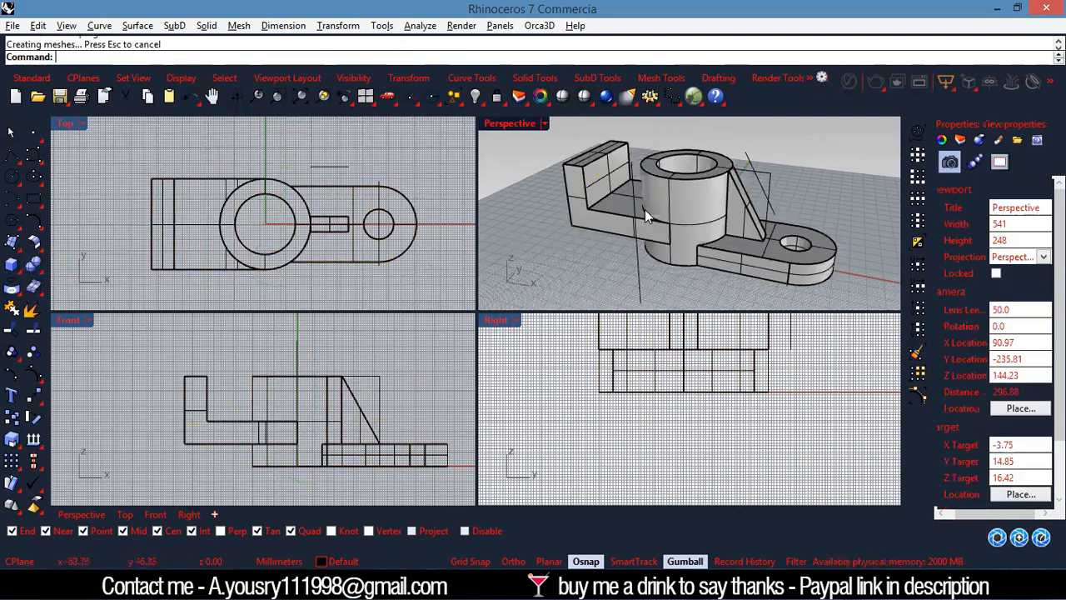
{"action": "left_click", "coordinate": [800, 173]}
{"action": "right_click_drag", "start_coordinate": [800, 174], "coordinate": [829, 238]}
Check the upper rib in the reference drawing and draw a line along the centreline from the flange's inner top edge to the cylinder's rim.
{"action": "right_click_drag", "start_coordinate": [611, 224], "coordinate": [622, 151]}
{"action": "scroll", "coordinate": [622, 151], "scroll_direction": "up", "scroll_amount": 8}
{"action": "right_click_drag", "start_coordinate": [655, 212], "coordinate": [672, 223]}
{"action": "left_click", "coordinate": [414, 583]}
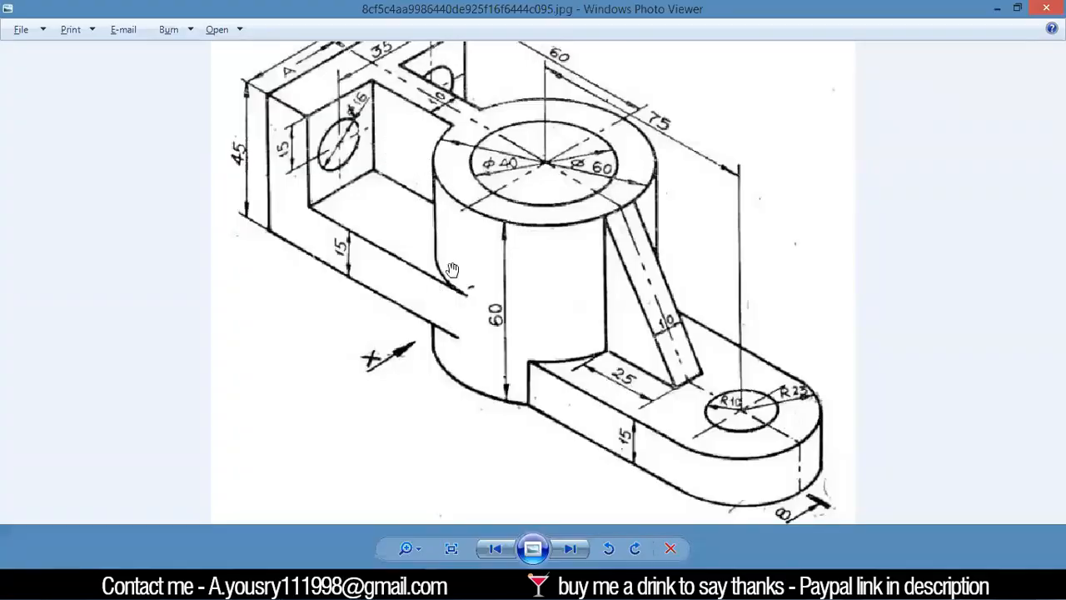
{"action": "left_click_drag", "start_coordinate": [401, 133], "coordinate": [401, 196]}
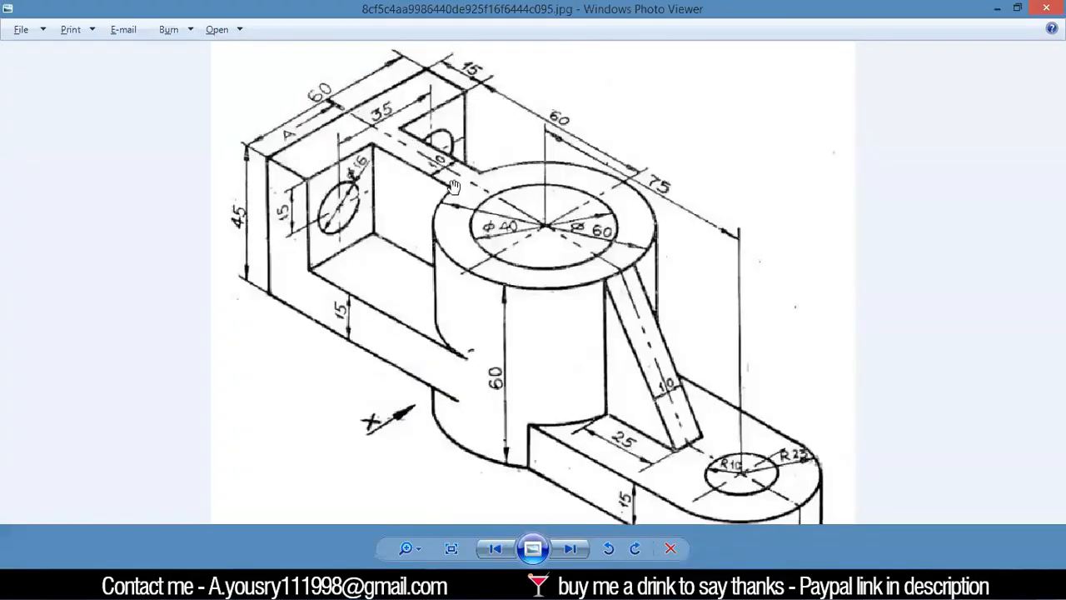
{"action": "scroll", "coordinate": [439, 169], "scroll_direction": "up", "scroll_amount": 5}
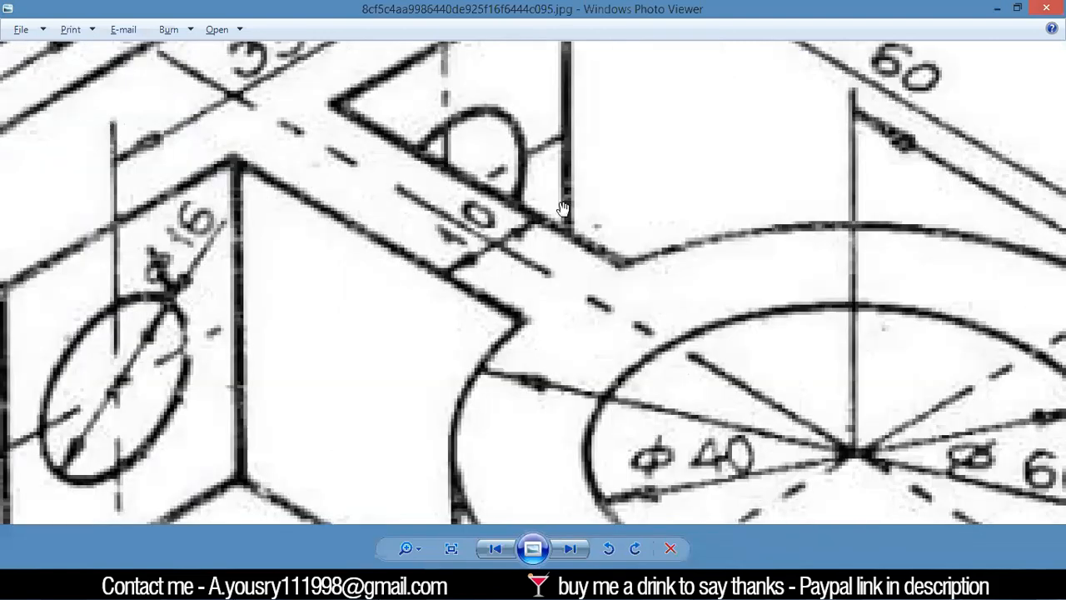
{"action": "scroll", "coordinate": [563, 209], "scroll_direction": "down", "scroll_amount": 5}
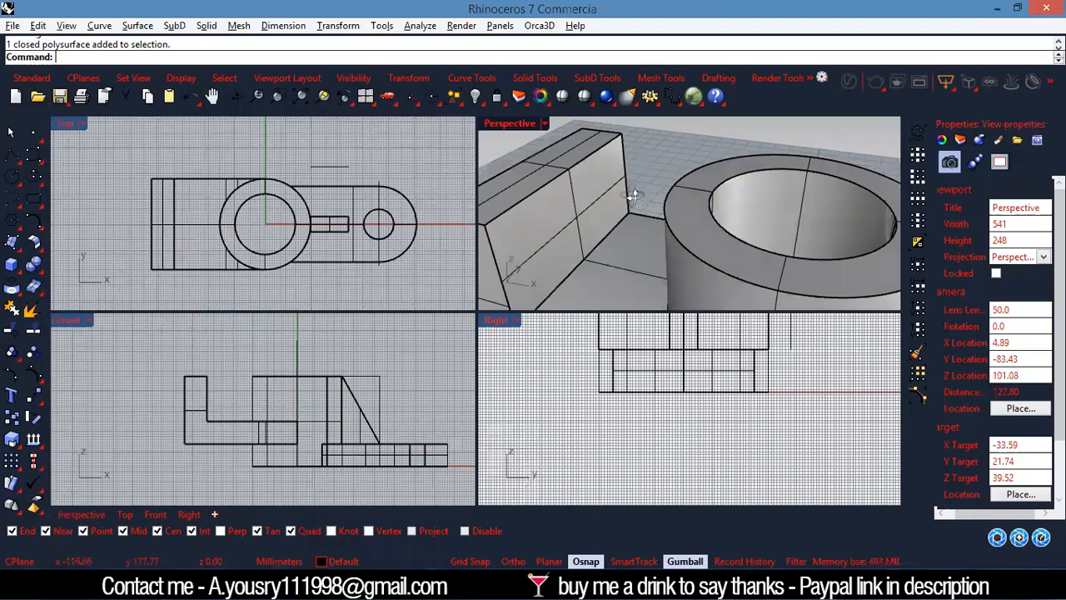
{"action": "scroll", "coordinate": [654, 211], "scroll_direction": "up", "scroll_amount": 3}
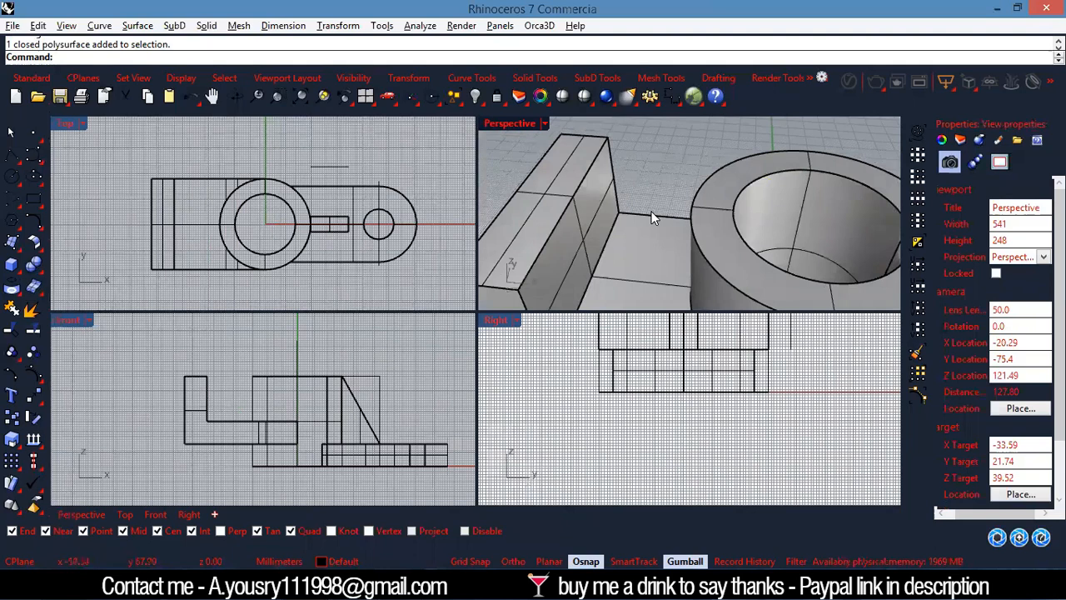
{"action": "key", "text": "Return"}
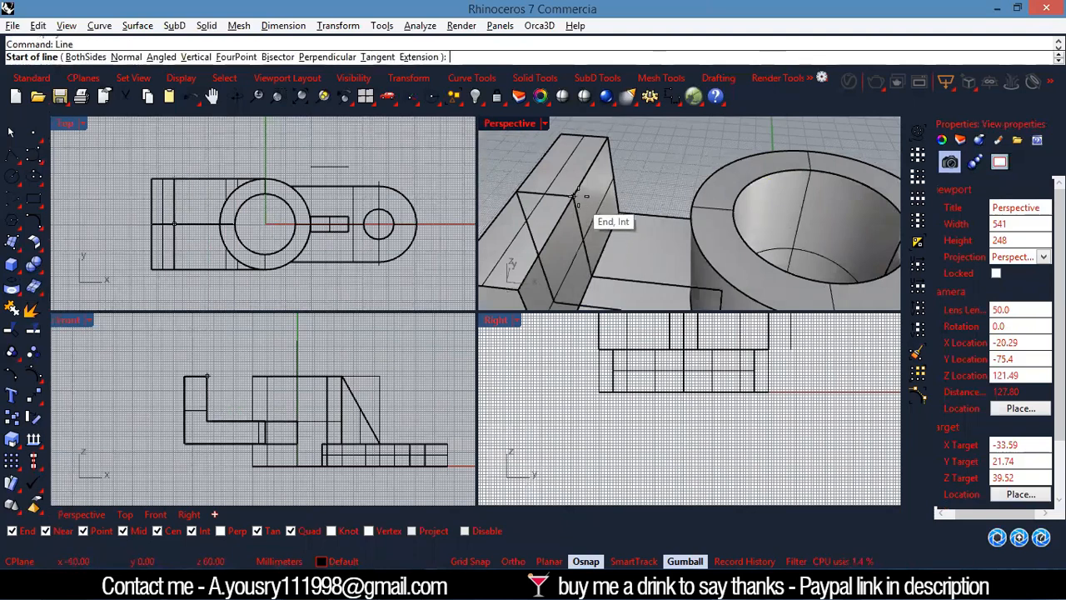
{"action": "left_click", "coordinate": [573, 196]}
{"action": "left_click", "coordinate": [691, 208]}
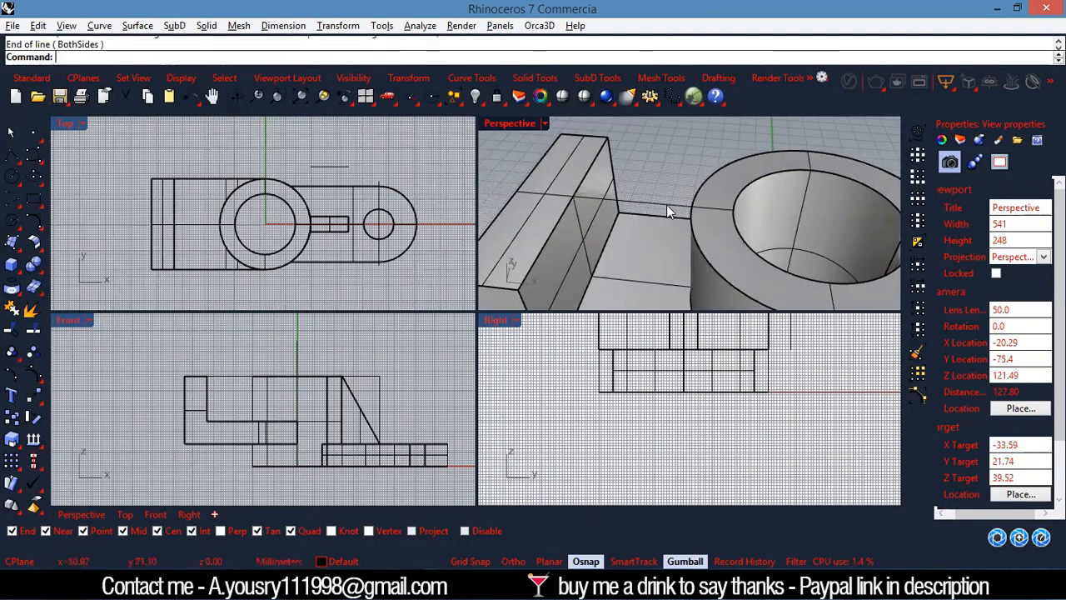
Stretch the new centreline slightly along X so both ends reach into the flange and the cylinder wall.
{"action": "left_click", "coordinate": [666, 205]}
{"action": "right_click_drag", "start_coordinate": [629, 229], "coordinate": [678, 206]}
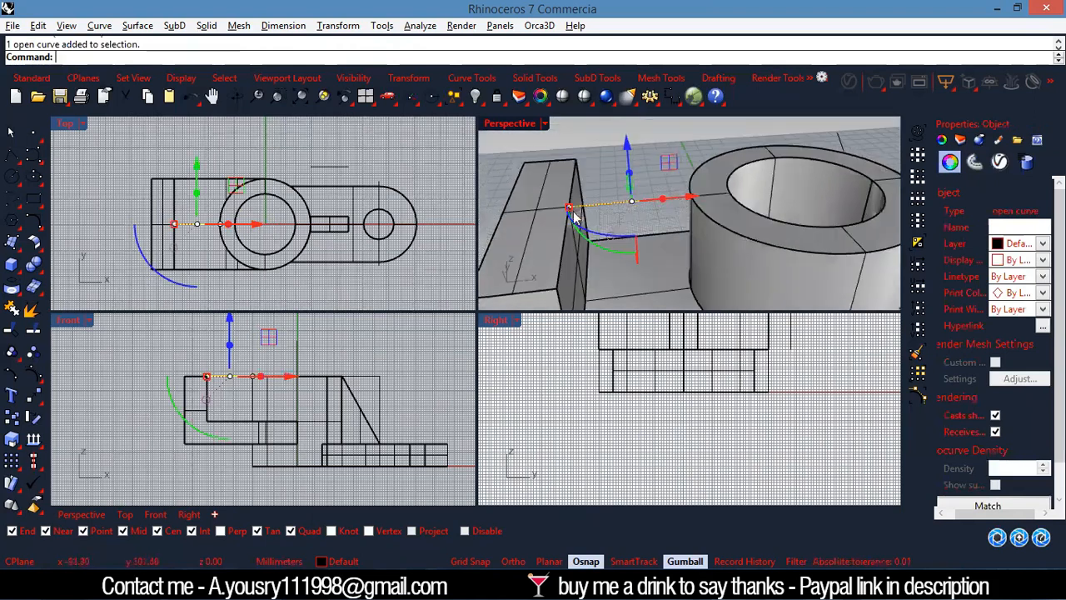
{"action": "left_click_drag", "start_coordinate": [568, 207], "coordinate": [560, 211]}
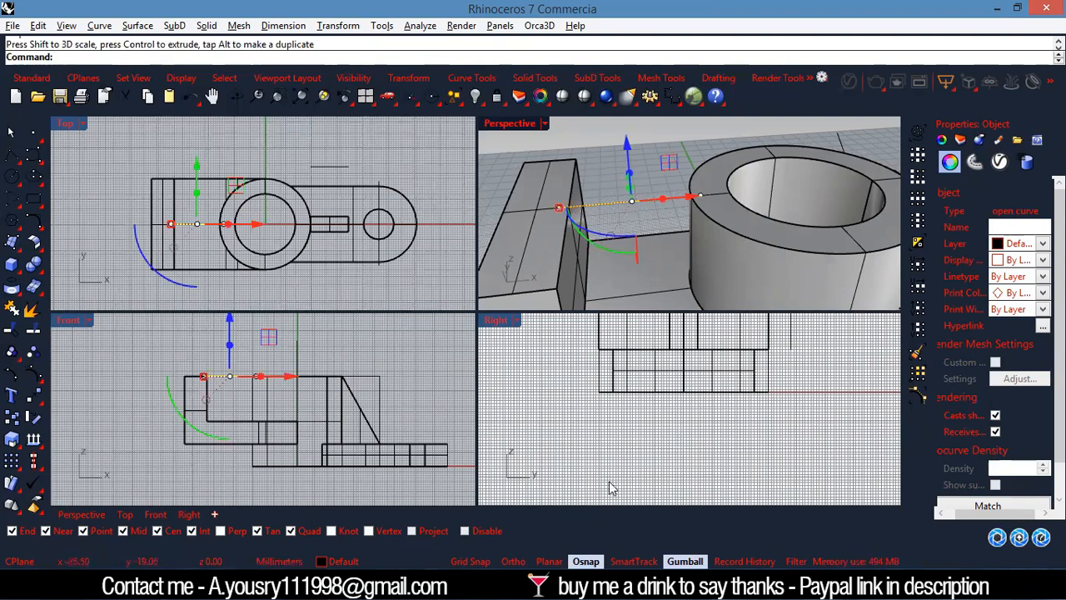
{"action": "right_click_drag", "start_coordinate": [727, 231], "coordinate": [657, 234]}
{"action": "left_click", "coordinate": [685, 561]}
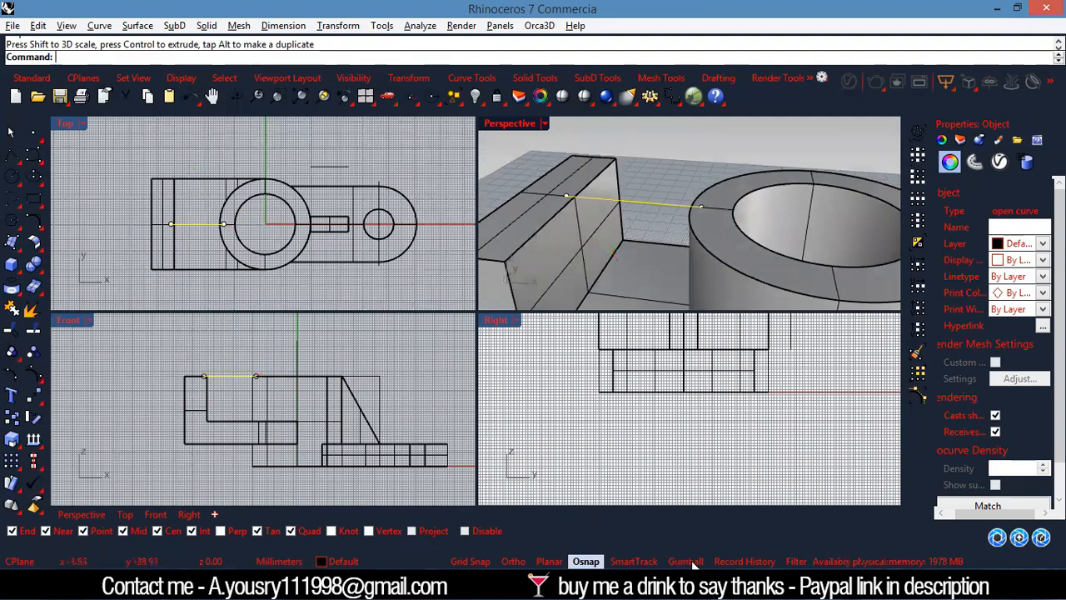
{"action": "left_click", "coordinate": [685, 561]}
{"action": "left_click", "coordinate": [692, 563]}
{"action": "left_click", "coordinate": [691, 563]}
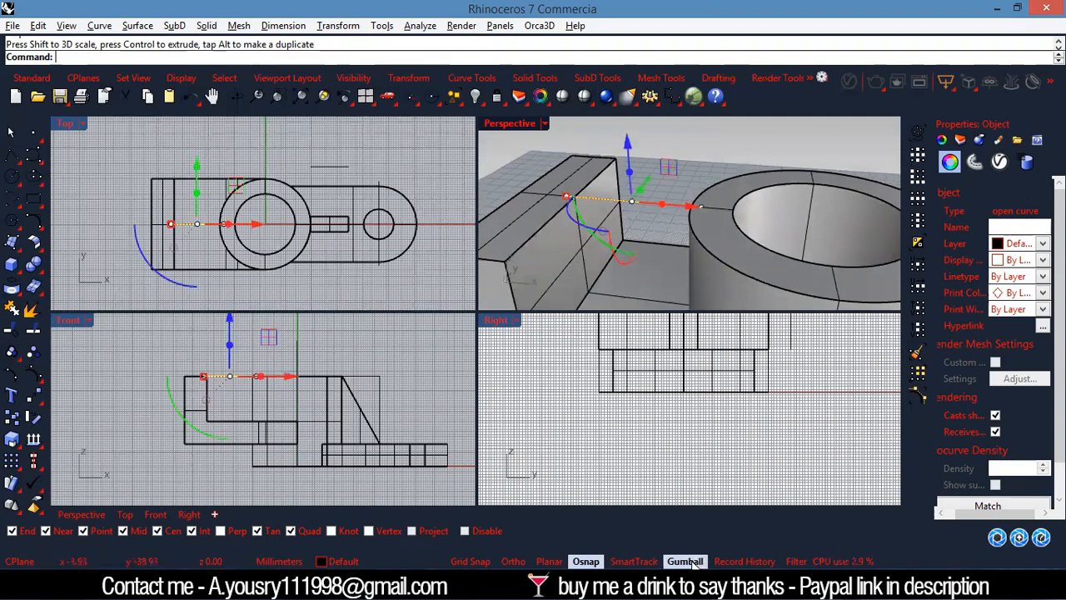
{"action": "left_click", "coordinate": [692, 564]}
{"action": "left_click", "coordinate": [681, 559]}
Create a 10 mm rib from the line down to the bracket body, between flange and cylinder, with Offset=InCurvePlane and Mode=Straight.
{"action": "right_click_drag", "start_coordinate": [679, 230], "coordinate": [599, 158]}
{"action": "left_click", "coordinate": [680, 164]}
{"action": "left_click", "coordinate": [206, 25]}
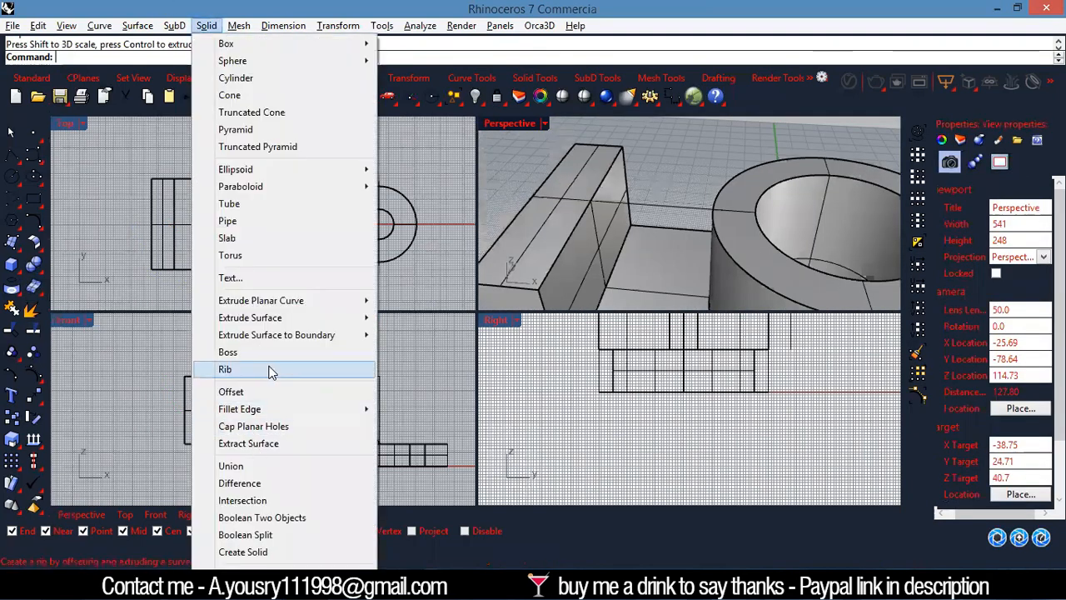
{"action": "left_click", "coordinate": [267, 368]}
{"action": "scroll", "coordinate": [570, 184], "scroll_direction": "down", "scroll_amount": 5}
{"action": "scroll", "coordinate": [614, 214], "scroll_direction": "up", "scroll_amount": 5}
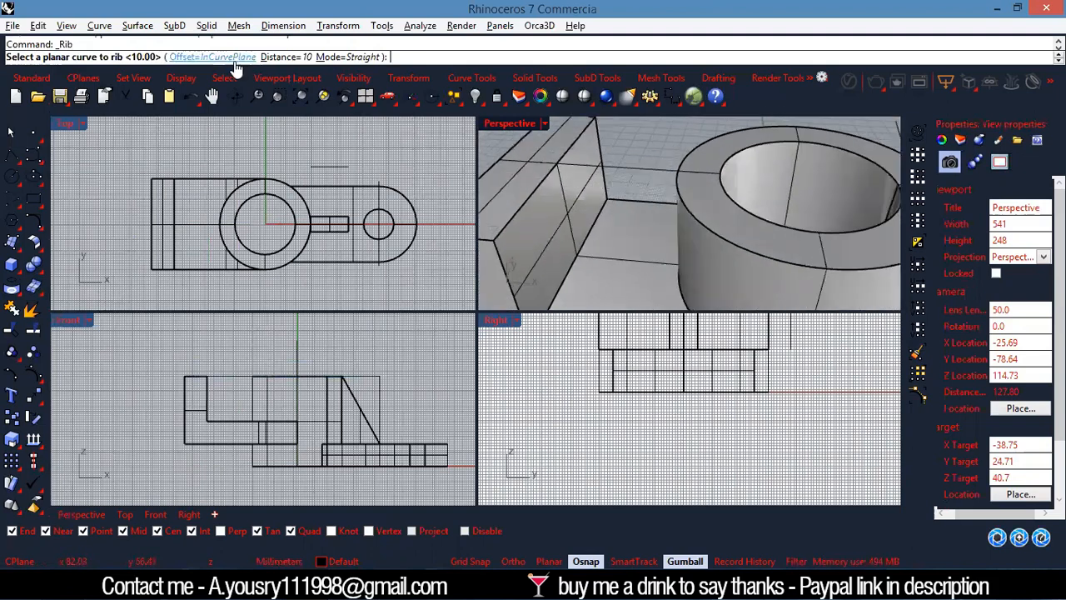
{"action": "left_click", "coordinate": [621, 165]}
{"action": "key", "text": "Return"}
{"action": "left_click", "coordinate": [637, 252]}
{"action": "right_click_drag", "start_coordinate": [625, 149], "coordinate": [821, 130]}
{"action": "scroll", "coordinate": [635, 168], "scroll_direction": "down", "scroll_amount": 4}
{"action": "right_click_drag", "start_coordinate": [756, 182], "coordinate": [550, 196]}
Examine the diameter and position dimensions of the upright flange's holes in the reference drawing.
{"action": "mouse_move", "coordinate": [354, 583]}
{"action": "left_click", "coordinate": [444, 500]}
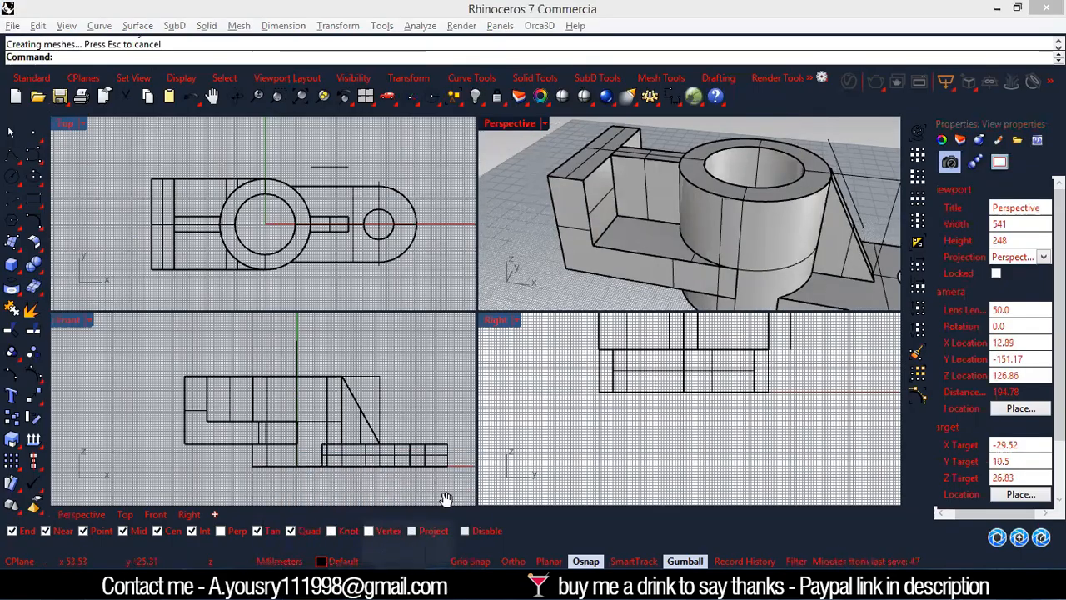
{"action": "scroll", "coordinate": [319, 278], "scroll_direction": "down", "scroll_amount": 2}
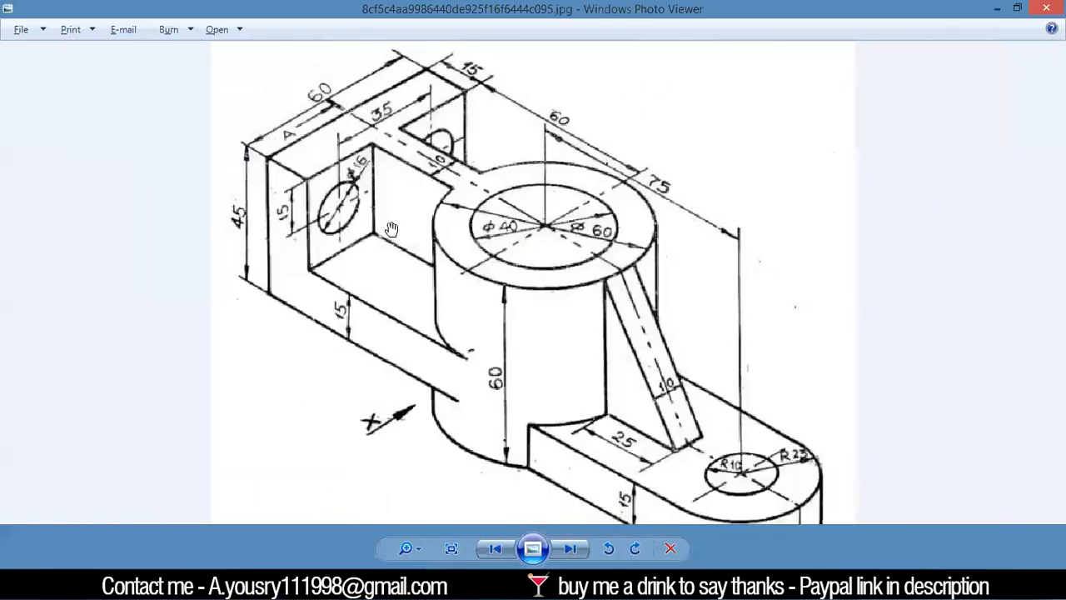
{"action": "scroll", "coordinate": [313, 202], "scroll_direction": "up", "scroll_amount": 2}
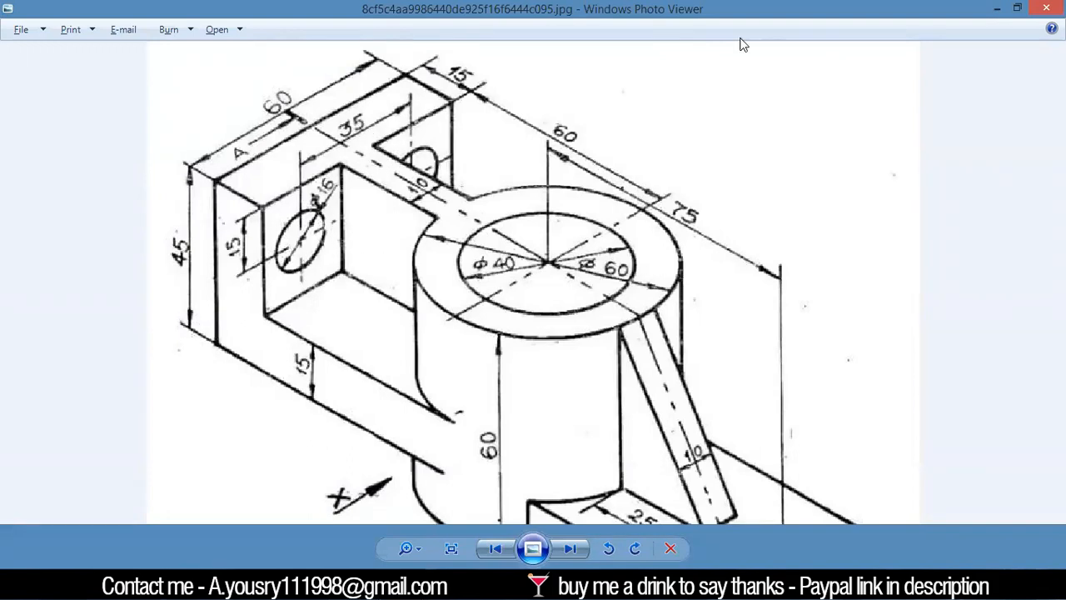
{"action": "left_click", "coordinate": [996, 9]}
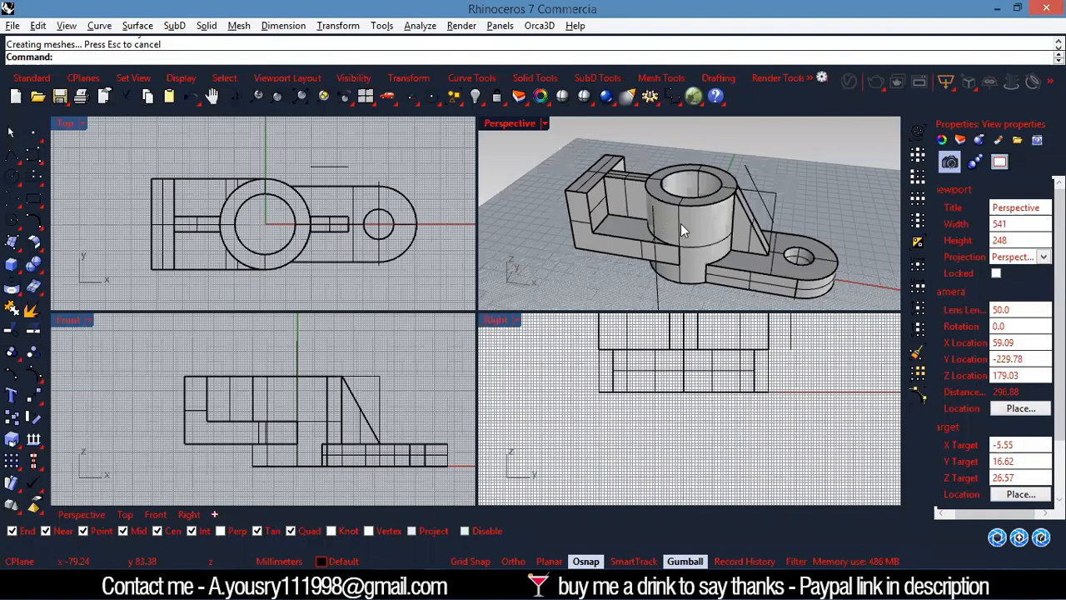
{"action": "scroll", "coordinate": [596, 194], "scroll_direction": "up", "scroll_amount": 10}
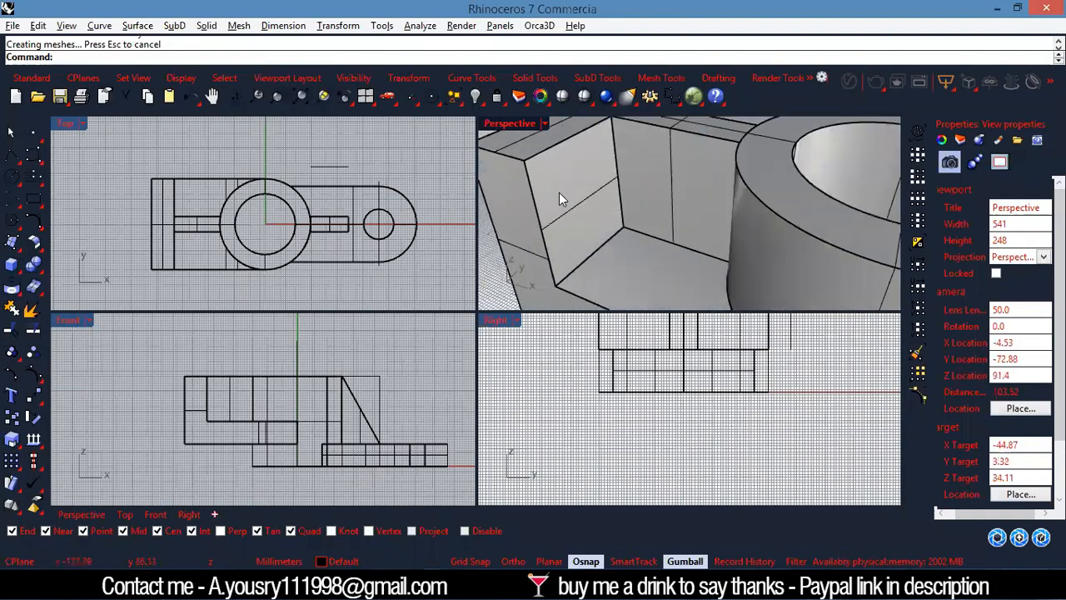
{"action": "scroll", "coordinate": [645, 450], "scroll_direction": "down", "scroll_amount": 6}
{"action": "scroll", "coordinate": [677, 371], "scroll_direction": "up", "scroll_amount": 4}
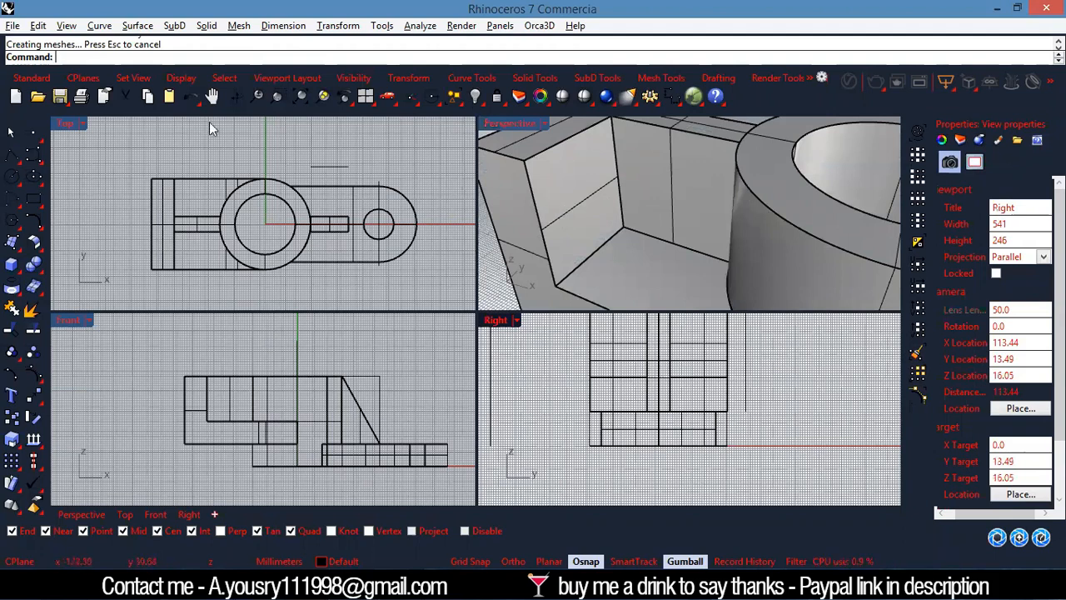
Draw a 16 mm diameter circle in the Right view, centred on the midpoint of the flange's inner top edge beside the rib.
{"action": "type", "text": "C"}
{"action": "key", "text": "Return"}
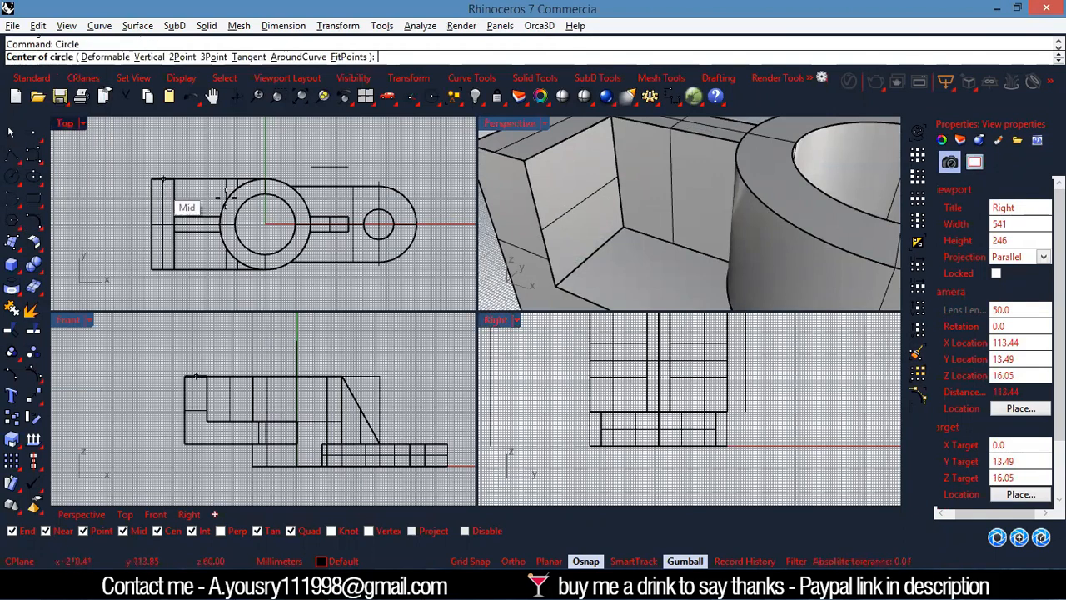
{"action": "left_click", "coordinate": [576, 164]}
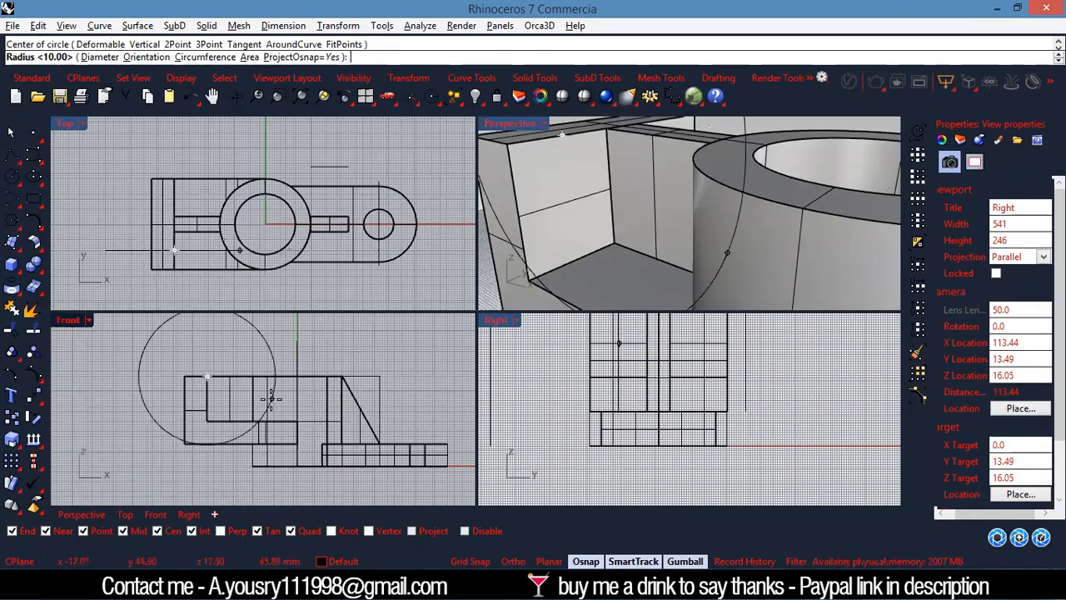
{"action": "scroll", "coordinate": [670, 416], "scroll_direction": "down", "scroll_amount": 2}
{"action": "scroll", "coordinate": [744, 438], "scroll_direction": "down", "scroll_amount": 4}
{"action": "scroll", "coordinate": [704, 399], "scroll_direction": "up", "scroll_amount": 4}
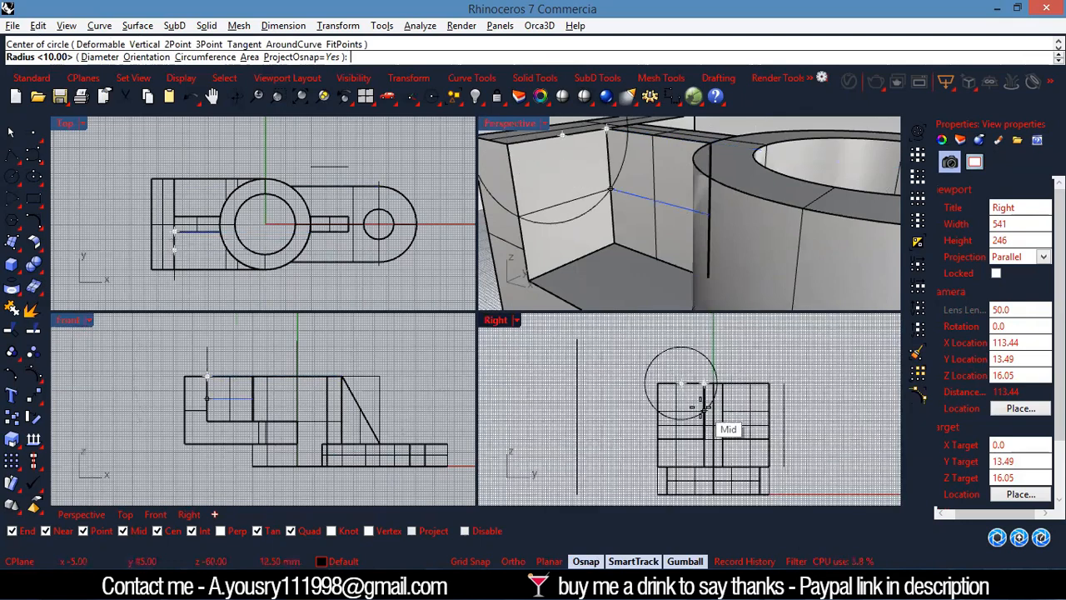
{"action": "scroll", "coordinate": [633, 437], "scroll_direction": "up", "scroll_amount": 3}
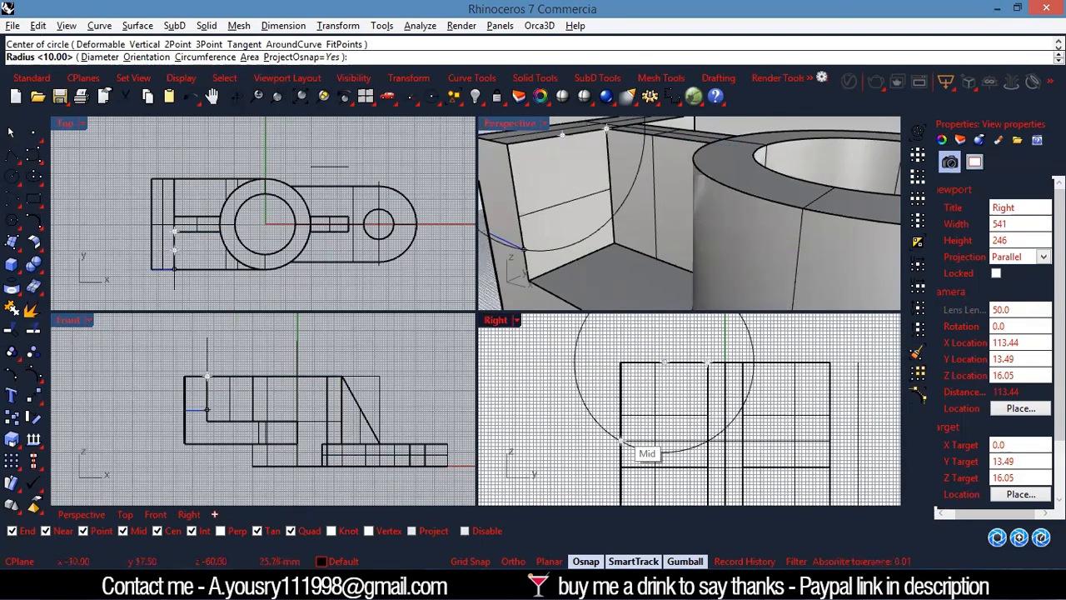
{"action": "left_click", "coordinate": [401, 500]}
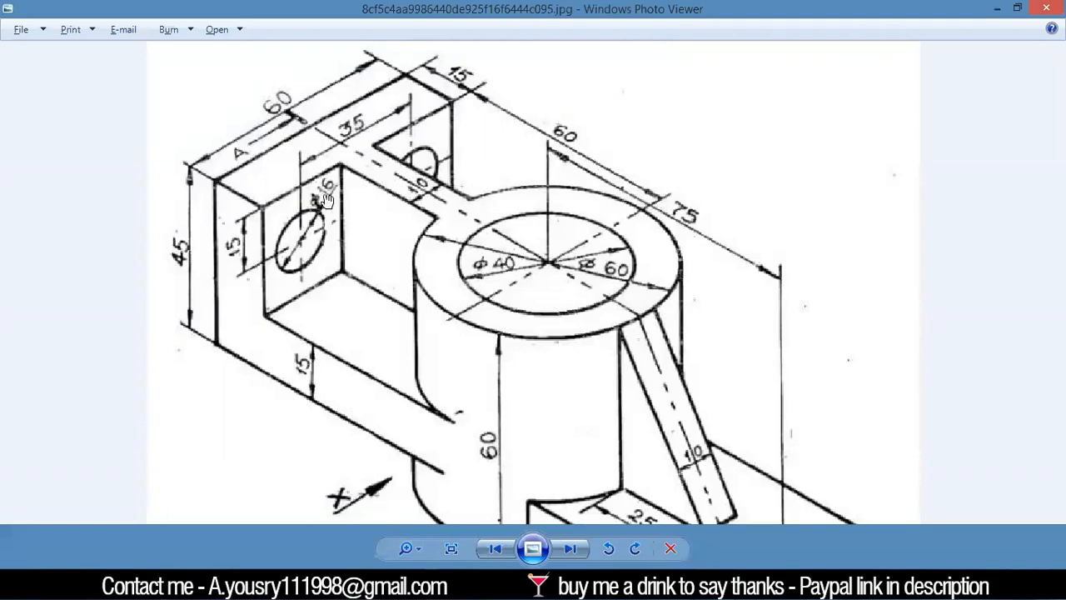
{"action": "left_click", "coordinate": [997, 9]}
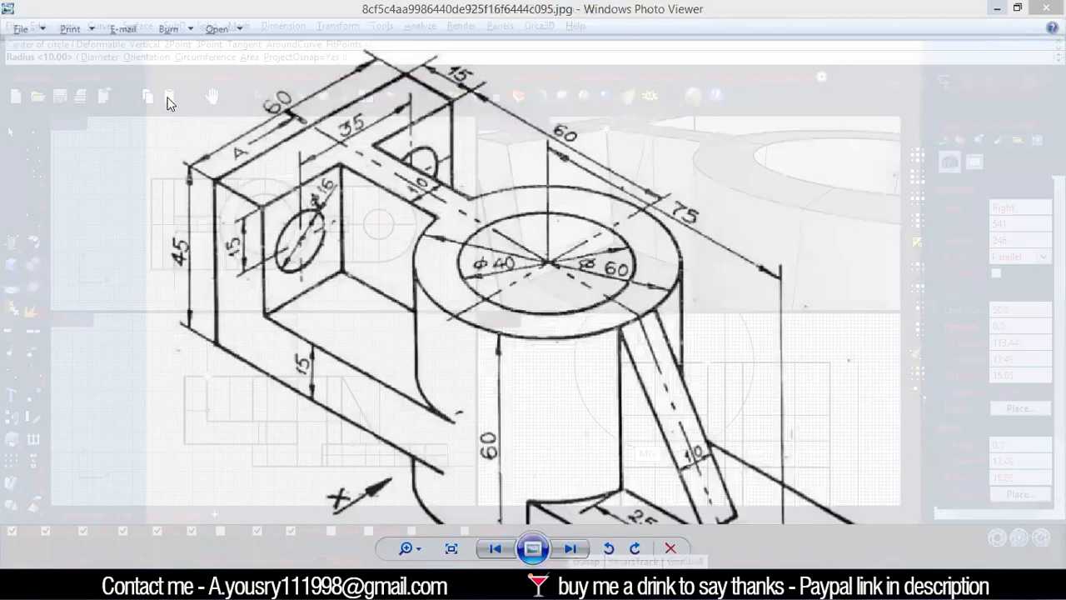
{"action": "left_click", "coordinate": [98, 57]}
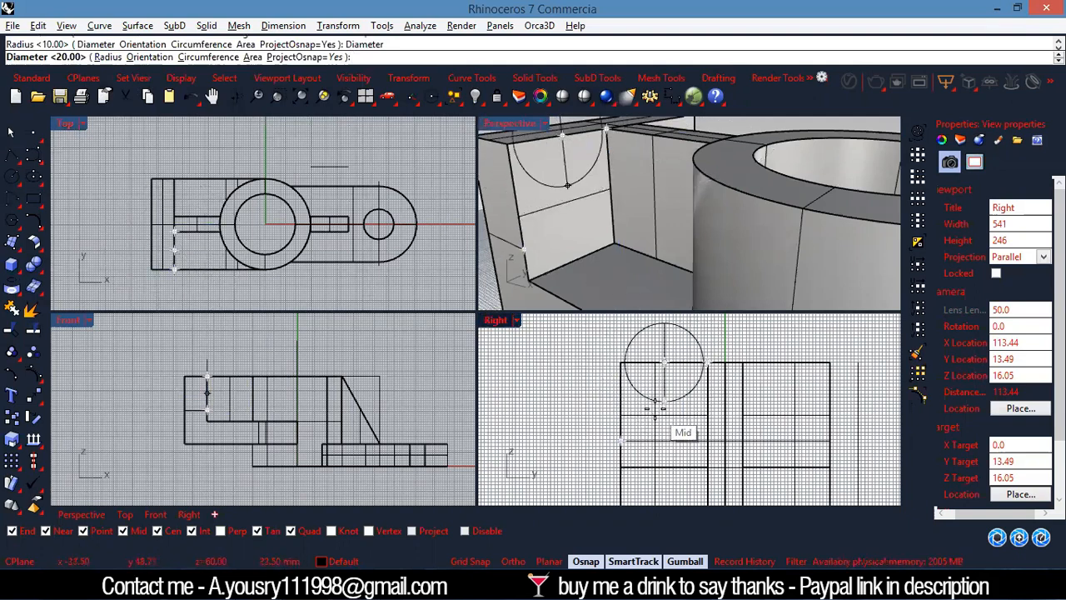
{"action": "type", "text": "16"}
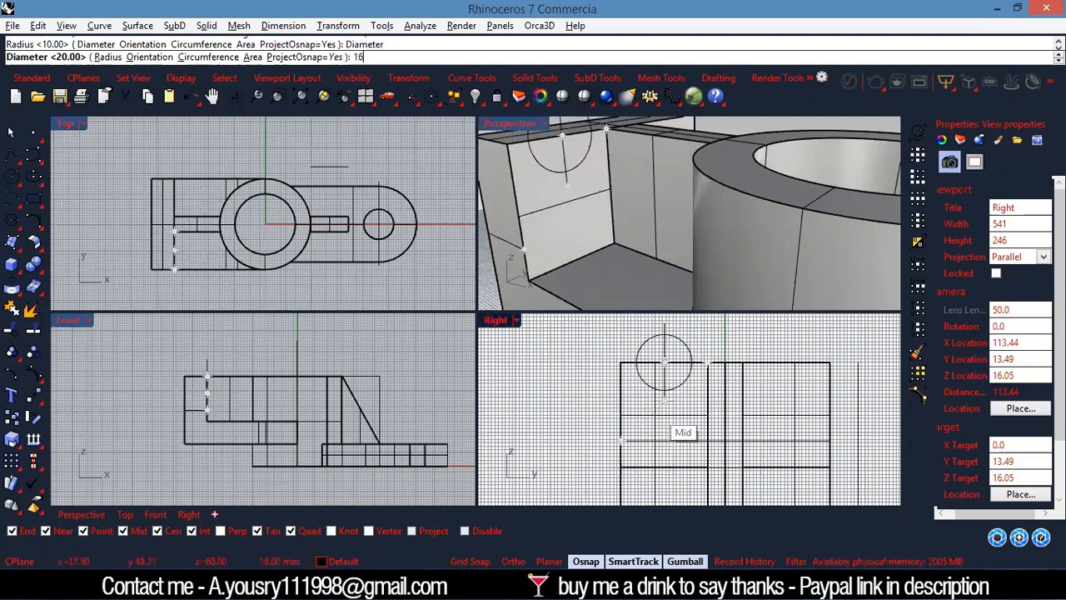
{"action": "key", "text": "Return"}
Check the hole's vertical offset in the reference drawing and move the 16 mm circle down 15 mm onto the flange face.
{"action": "left_click", "coordinate": [666, 391]}
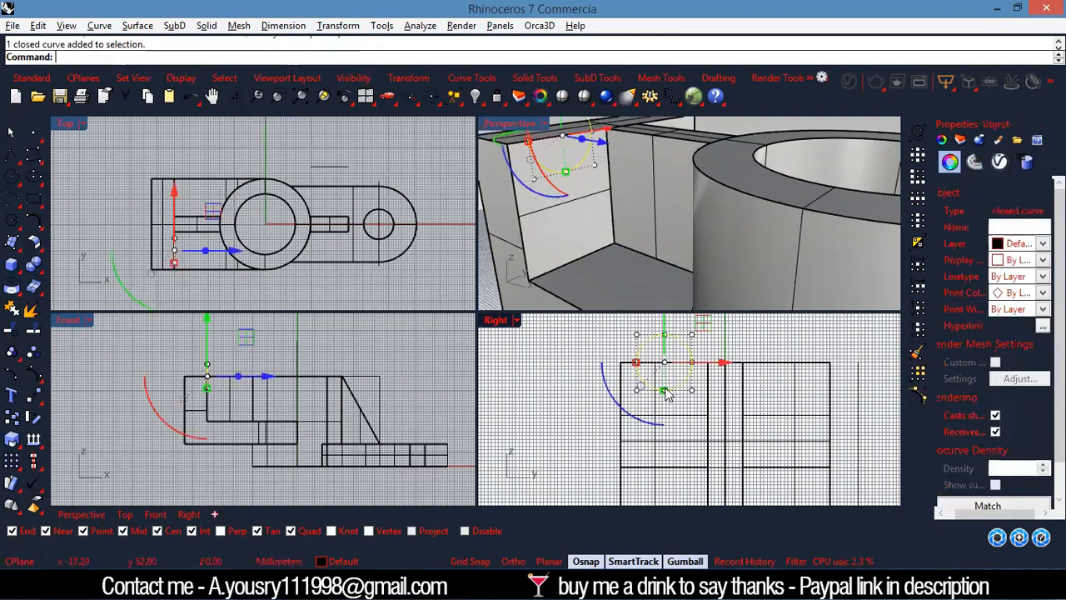
{"action": "left_click", "coordinate": [401, 583]}
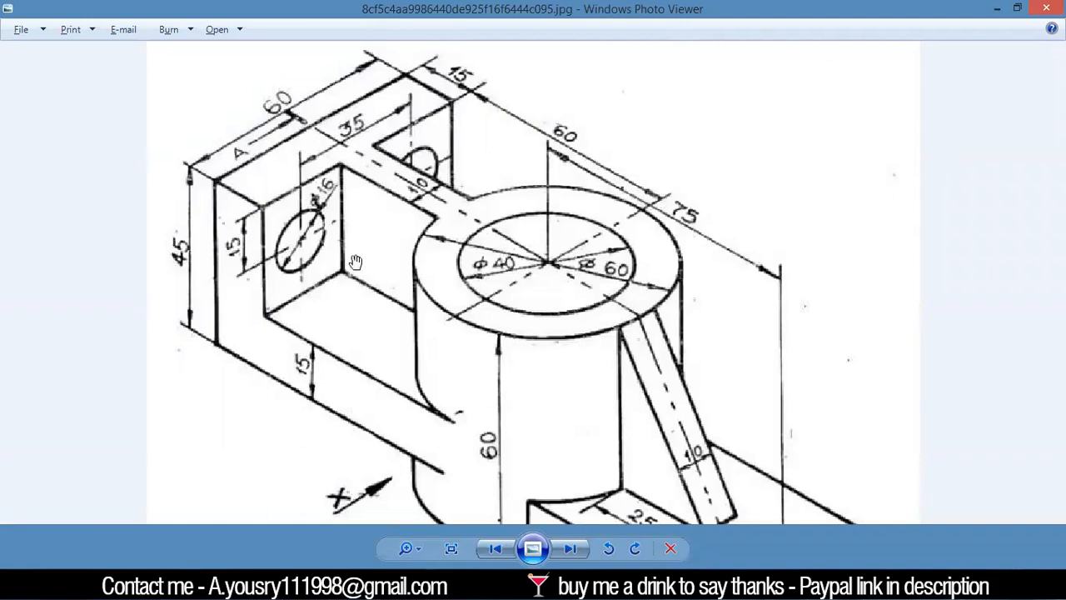
{"action": "left_click", "coordinate": [996, 10]}
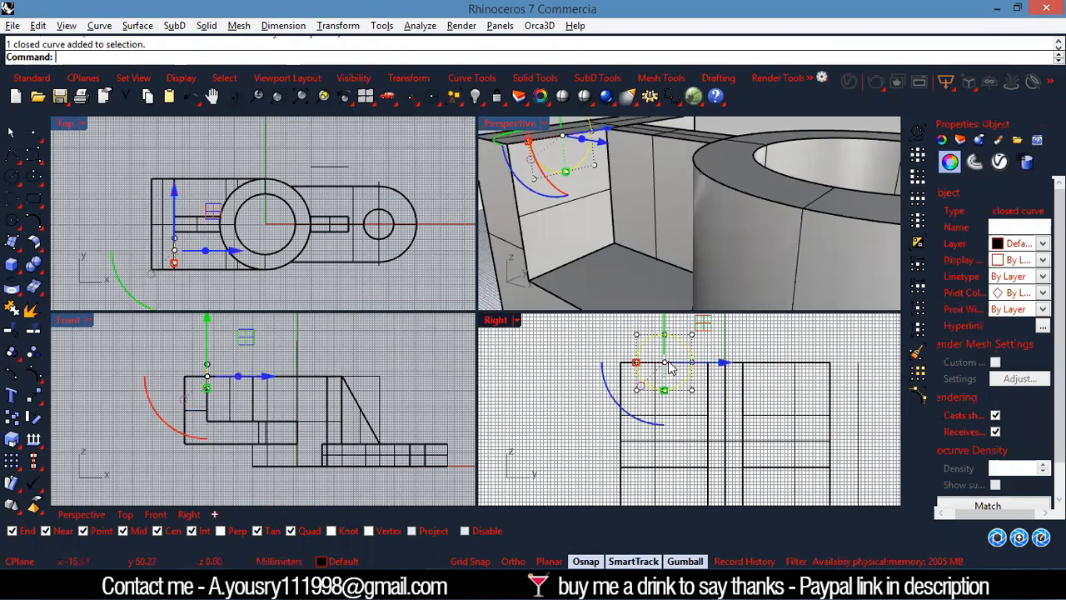
{"action": "left_click", "coordinate": [665, 332]}
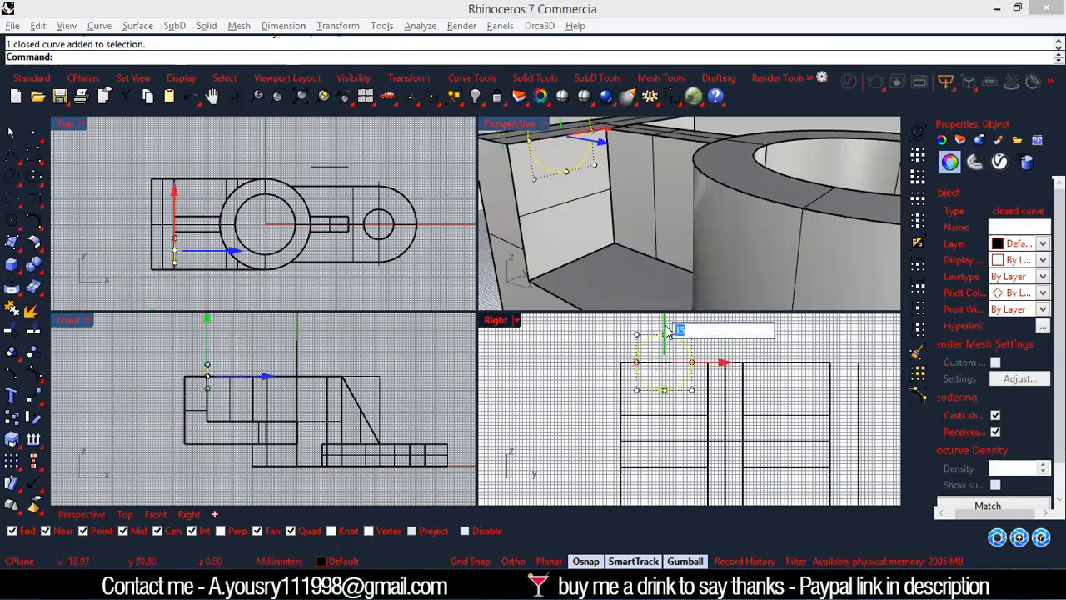
{"action": "type", "text": "-15"}
{"action": "key", "text": "Return"}
{"action": "left_click", "coordinate": [667, 324]}
{"action": "scroll", "coordinate": [673, 379], "scroll_direction": "down", "scroll_amount": 3}
{"action": "scroll", "coordinate": [677, 389], "scroll_direction": "up", "scroll_amount": 3}
{"action": "left_click", "coordinate": [676, 387]}
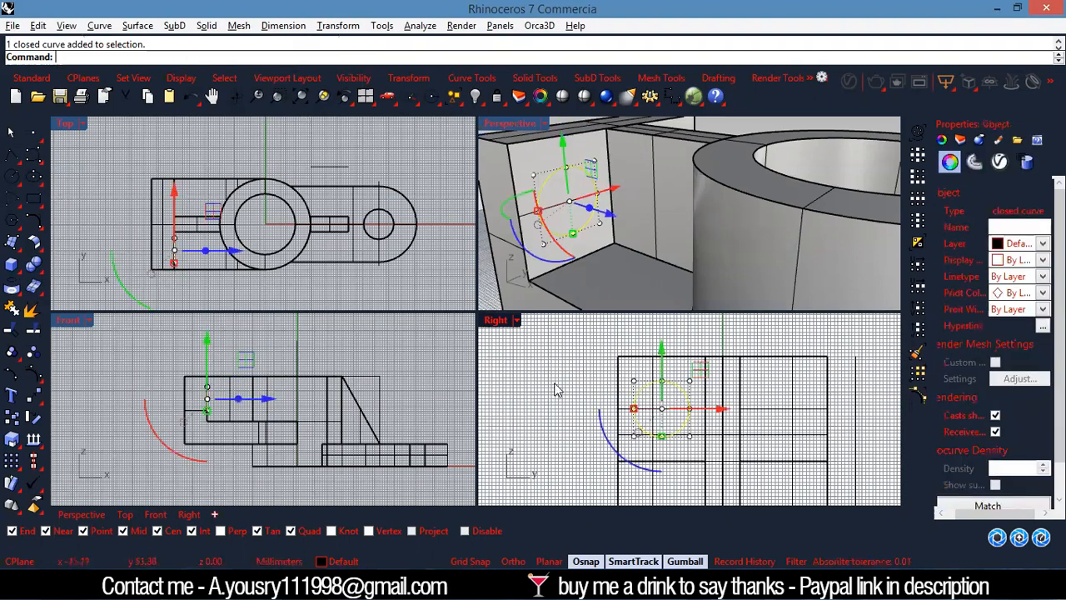
{"action": "scroll", "coordinate": [559, 393], "scroll_direction": "down", "scroll_amount": 3}
{"action": "scroll", "coordinate": [657, 399], "scroll_direction": "up", "scroll_amount": 3}
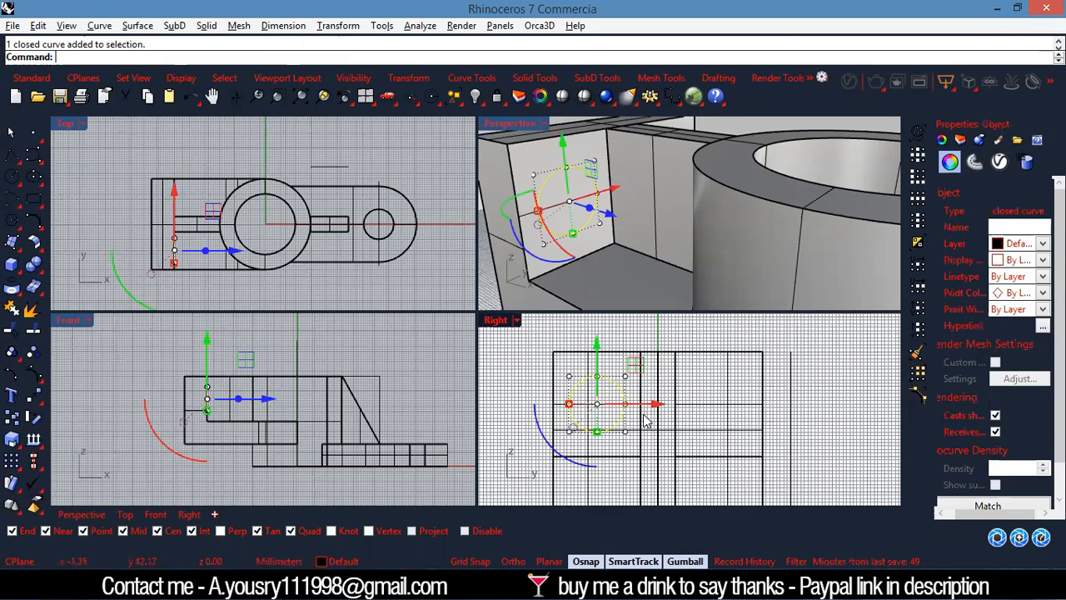
Copy the 16 mm circle 35 mm across the flange face in the Right view for the second hole.
{"action": "left_click", "coordinate": [654, 405]}
{"action": "type", "text": "3."}
{"action": "type", "text": "5"}
{"action": "key", "text": "Return"}
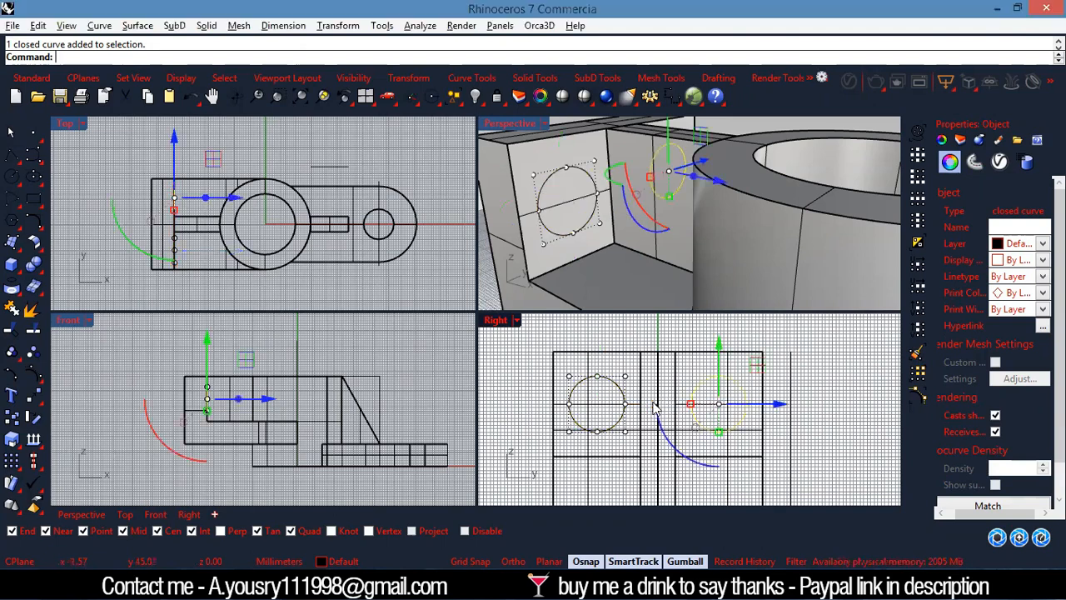
{"action": "left_click", "coordinate": [848, 400]}
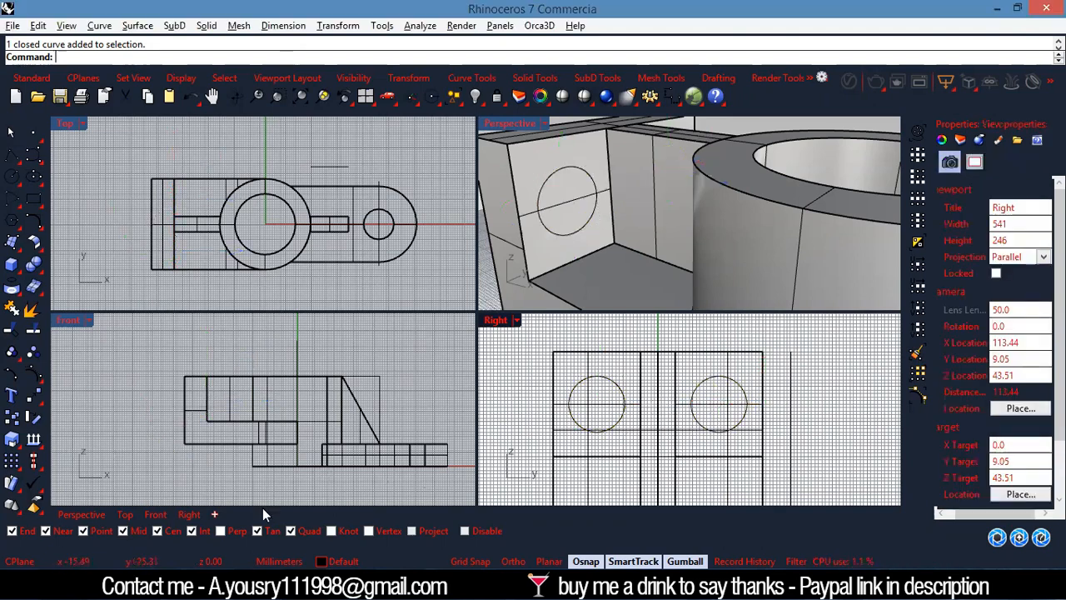
Extrude both 16 mm circles straight as solid cylinders, away from the main cylinder and through the upright flange.
{"action": "left_click", "coordinate": [615, 393]}
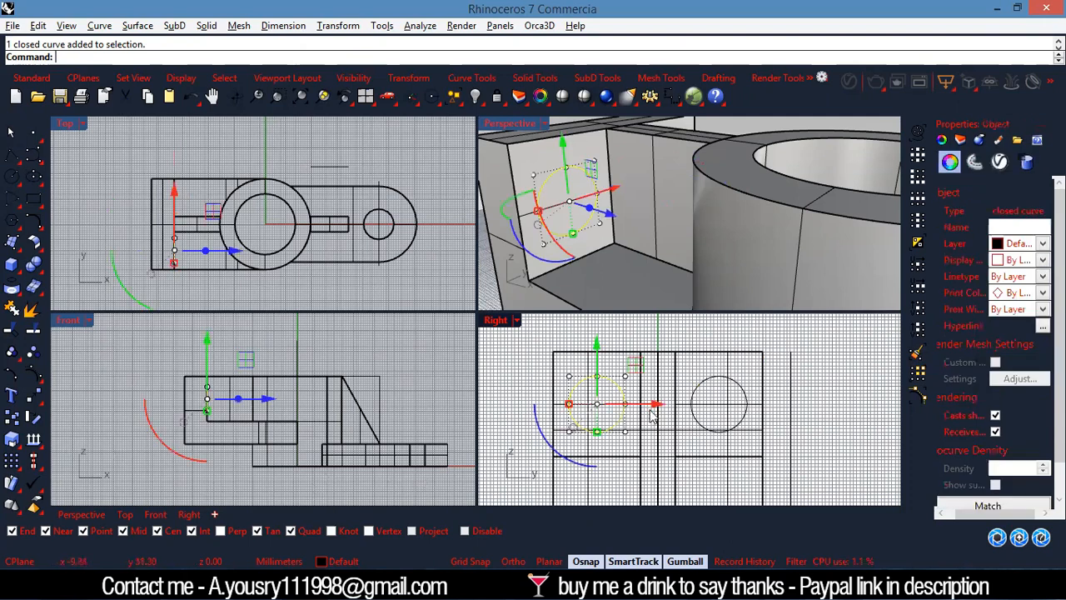
{"action": "left_click", "coordinate": [720, 379], "text": "shift"}
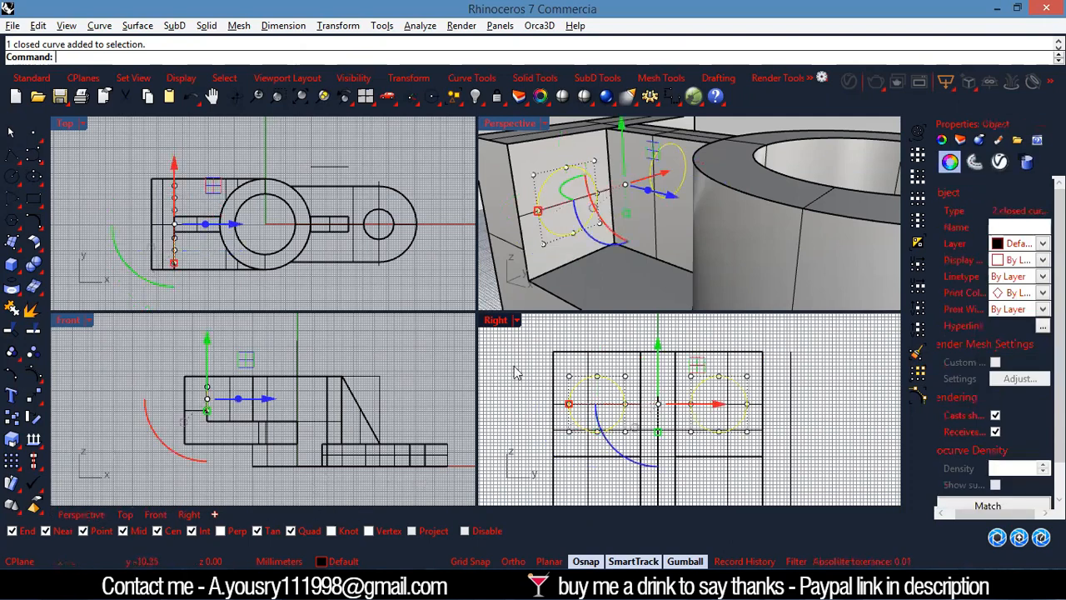
{"action": "scroll", "coordinate": [675, 186], "scroll_direction": "down", "scroll_amount": 6}
{"action": "right_click_drag", "start_coordinate": [702, 207], "coordinate": [758, 250]}
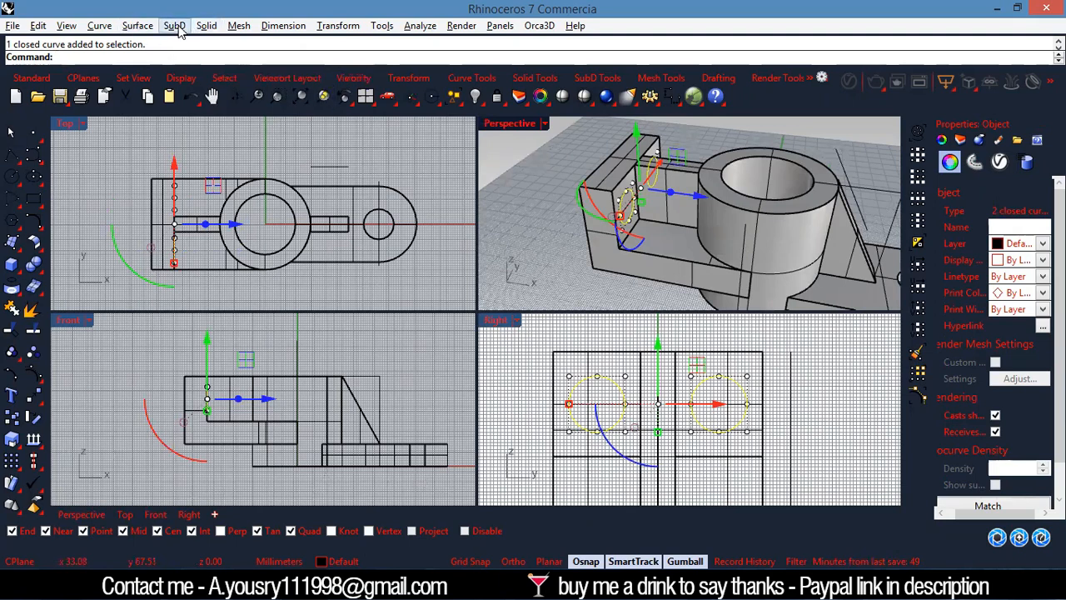
{"action": "left_click", "coordinate": [207, 25]}
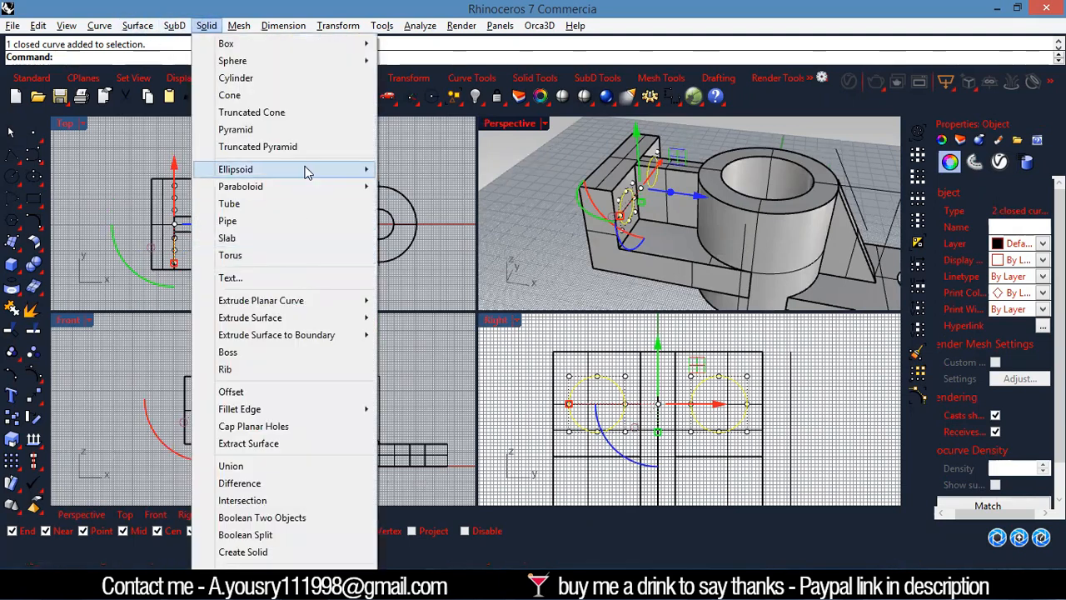
{"action": "mouse_move", "coordinate": [351, 302]}
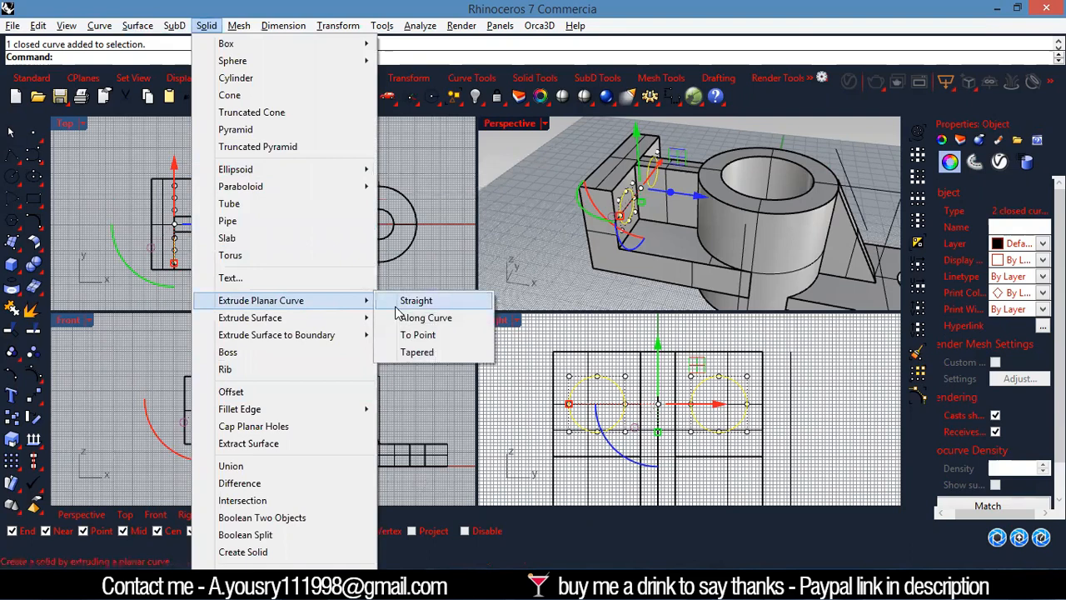
{"action": "left_click", "coordinate": [414, 300]}
{"action": "left_click", "coordinate": [552, 285]}
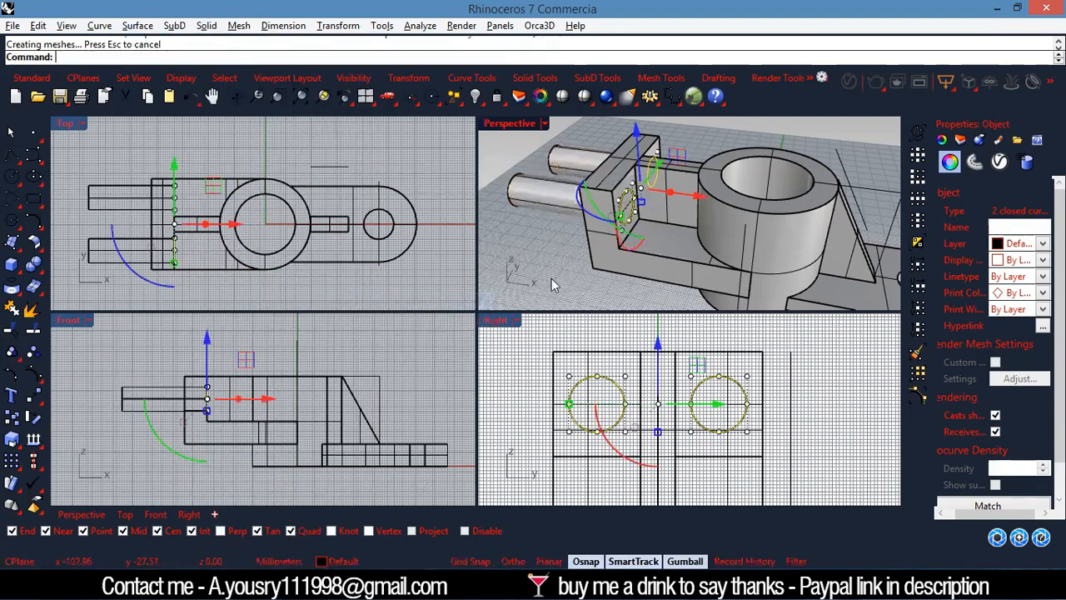
Move both cylinders about 9 mm towards the main cylinder so they pass completely through the upright flange.
{"action": "left_click", "coordinate": [552, 153]}
{"action": "left_click", "coordinate": [542, 198], "text": "shift"}
{"action": "left_click_drag", "start_coordinate": [648, 186], "coordinate": [658, 200]}
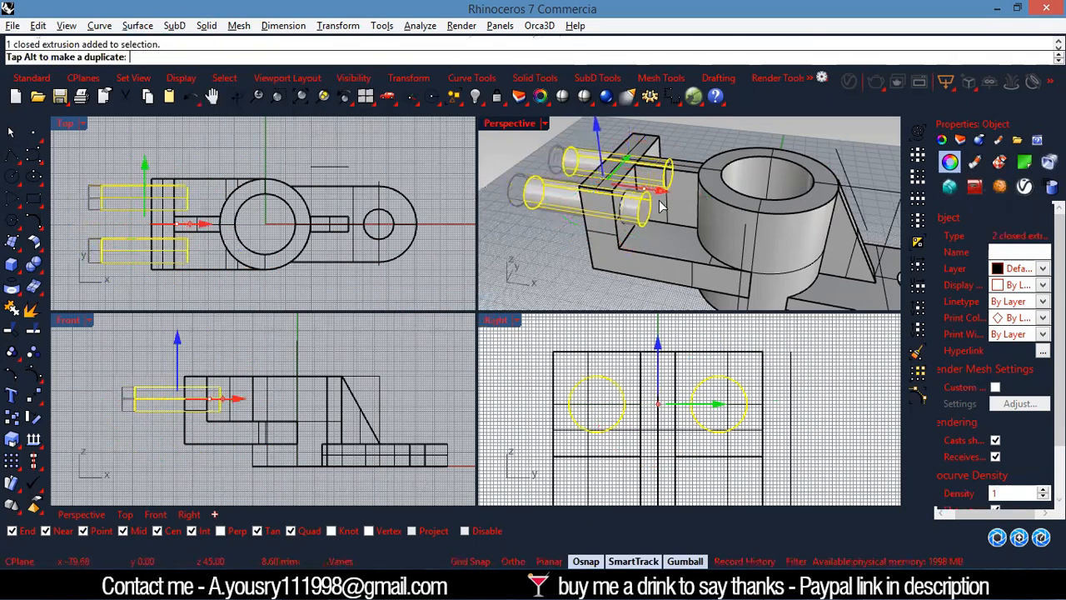
{"action": "left_click", "coordinate": [574, 235]}
{"action": "right_click_drag", "start_coordinate": [559, 200], "coordinate": [721, 196]}
{"action": "right_click_drag", "start_coordinate": [776, 173], "coordinate": [617, 193]}
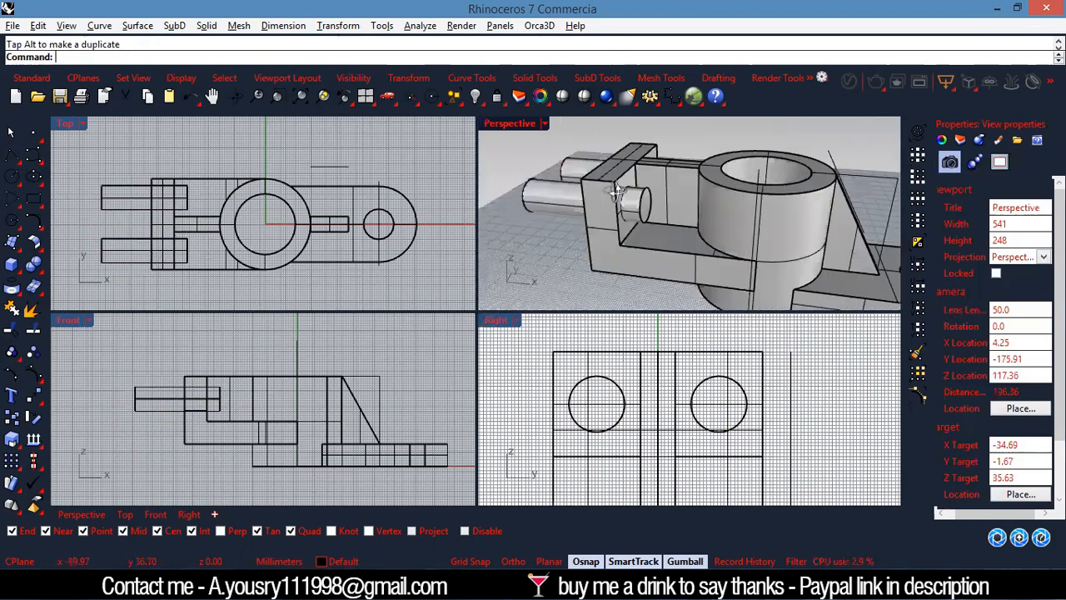
{"action": "left_click", "coordinate": [616, 190]}
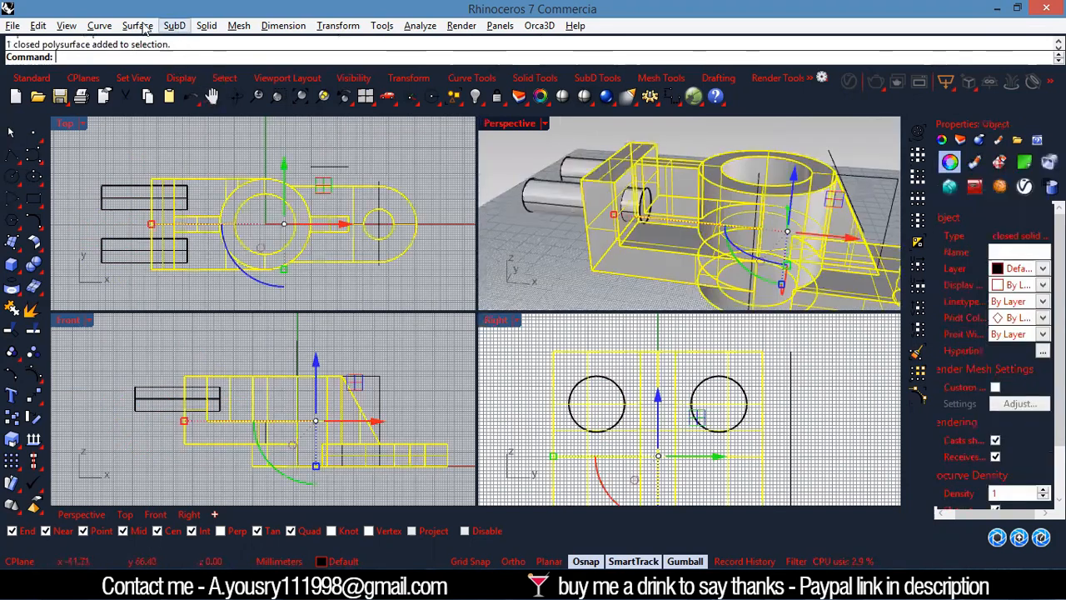
{"action": "left_click", "coordinate": [34, 265]}
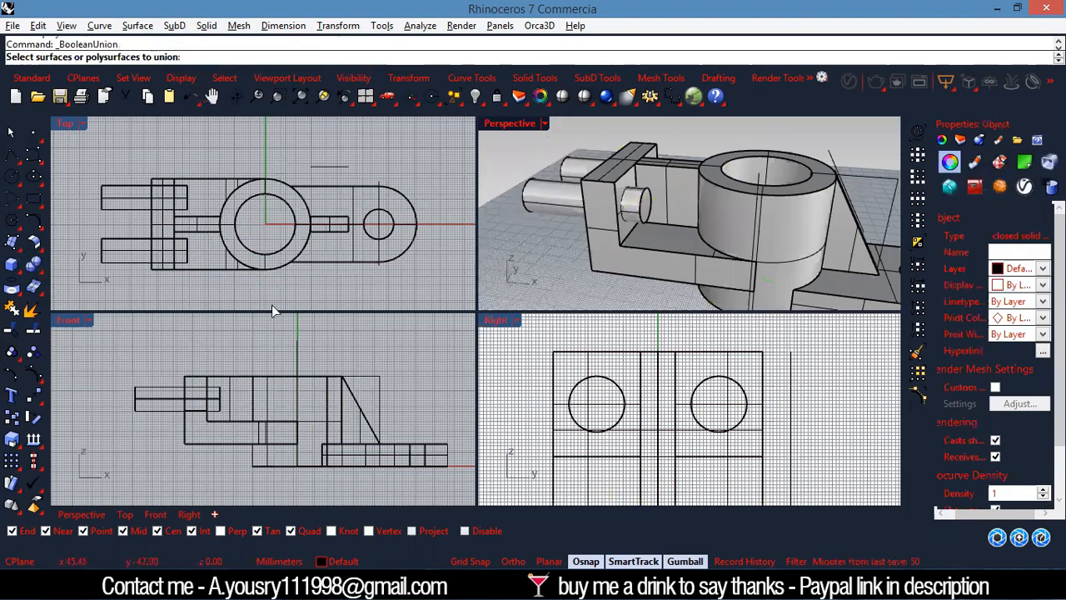
{"action": "key", "text": "Escape"}
Subtract the two cylinders from the bracket body with BooleanDifference and DeleteInput=No to cut the flange holes.
{"action": "left_click", "coordinate": [38, 271]}
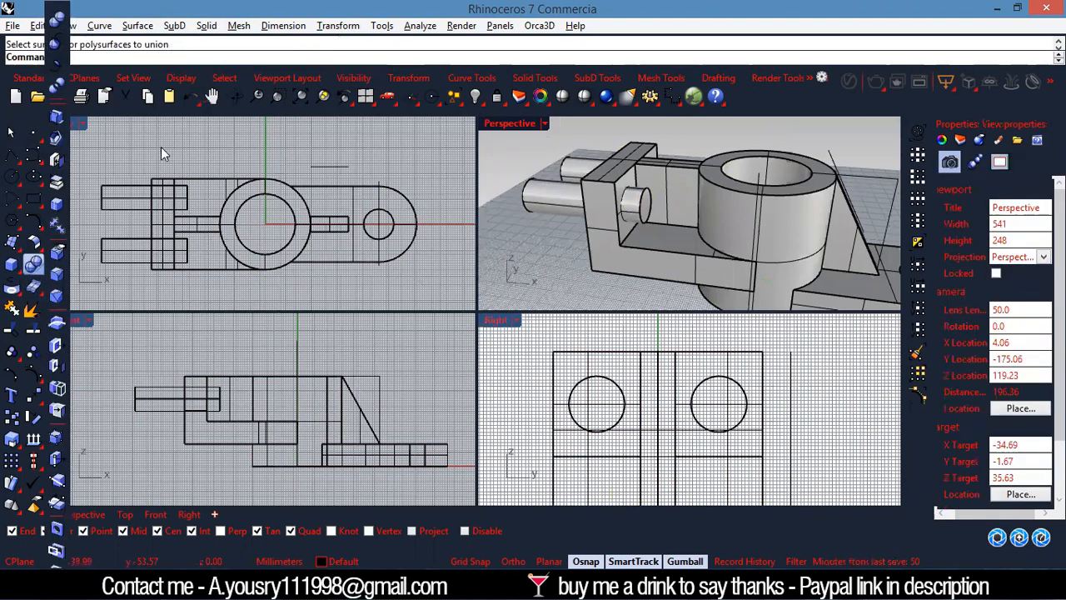
{"action": "left_click", "coordinate": [57, 64]}
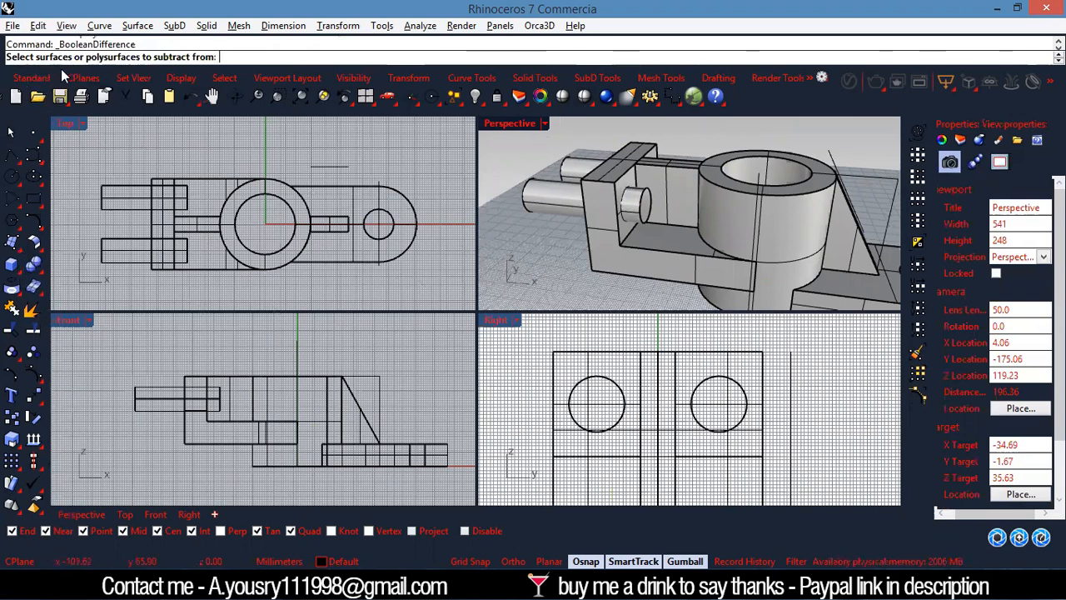
{"action": "left_click", "coordinate": [626, 250]}
{"action": "key", "text": "Return"}
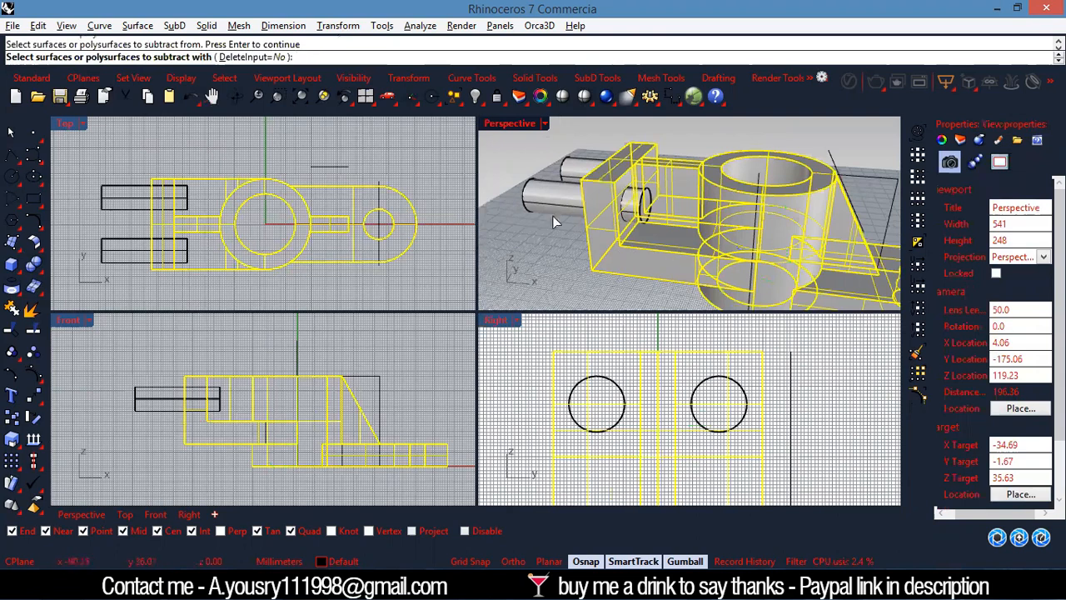
{"action": "left_click", "coordinate": [540, 198]}
{"action": "left_click", "coordinate": [574, 175]}
{"action": "key", "text": "Return"}
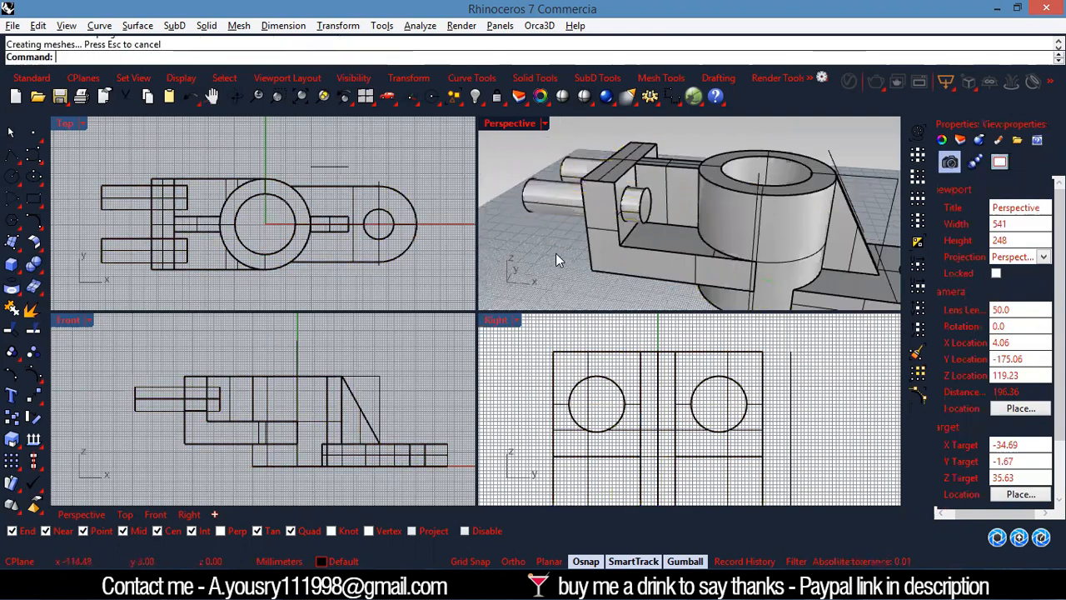
Delete the two leftover cutting cylinders from the flange holes.
{"action": "left_click", "coordinate": [567, 202]}
{"action": "key", "text": "Delete"}
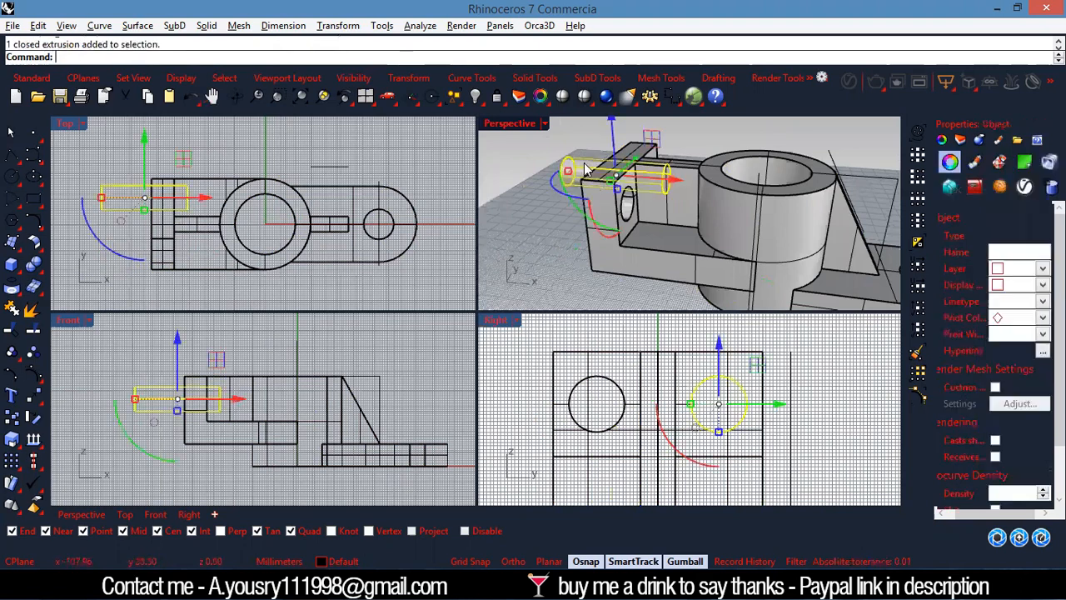
{"action": "key", "text": "Delete"}
{"action": "right_click_drag", "start_coordinate": [583, 208], "coordinate": [637, 242]}
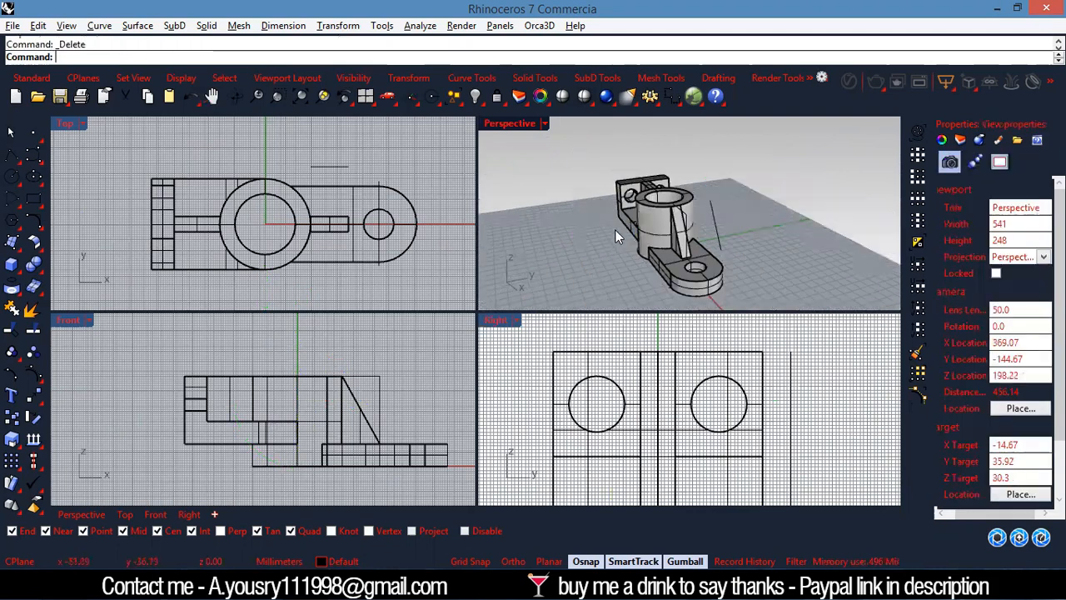
{"action": "right_click_drag", "start_coordinate": [615, 230], "coordinate": [700, 267]}
{"action": "scroll", "coordinate": [700, 209], "scroll_direction": "up", "scroll_amount": 10}
{"action": "scroll", "coordinate": [768, 200], "scroll_direction": "down", "scroll_amount": 4}
Restrict the selection filter to curves, select all the construction curves and remove them from the model.
{"action": "left_click", "coordinate": [777, 190]}
{"action": "key", "text": "Escape"}
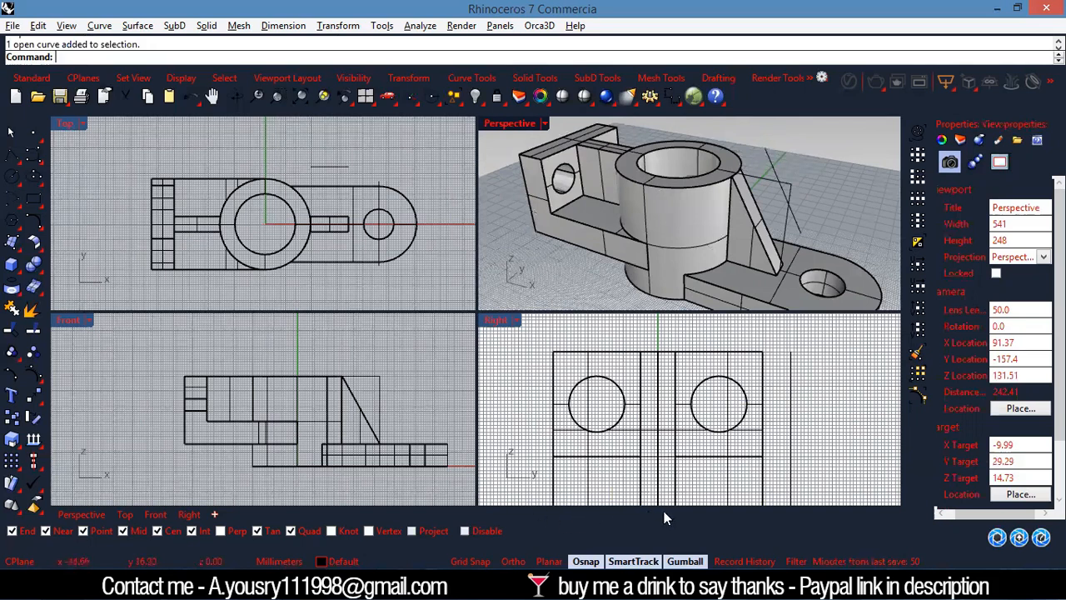
{"action": "left_click", "coordinate": [796, 563]}
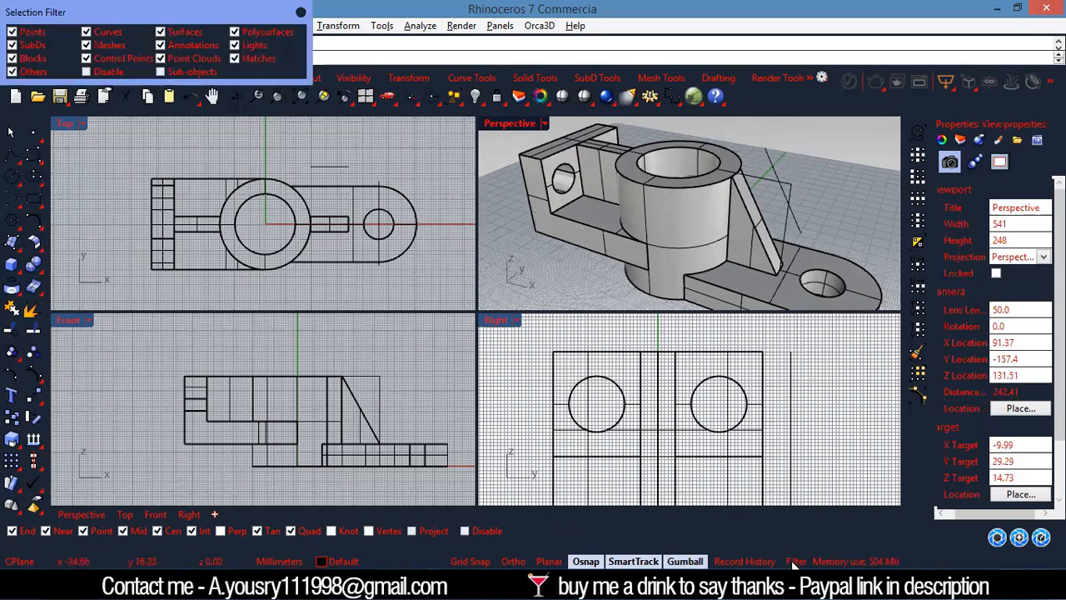
{"action": "right_click", "coordinate": [106, 37]}
{"action": "right_click", "coordinate": [108, 36]}
{"action": "right_click", "coordinate": [119, 65]}
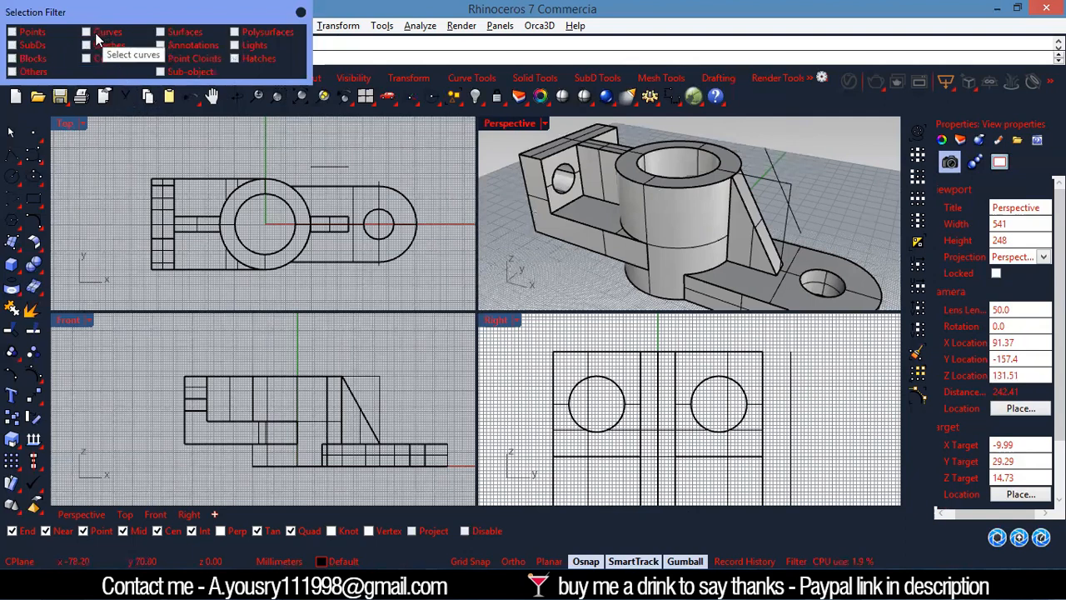
{"action": "left_click", "coordinate": [103, 38]}
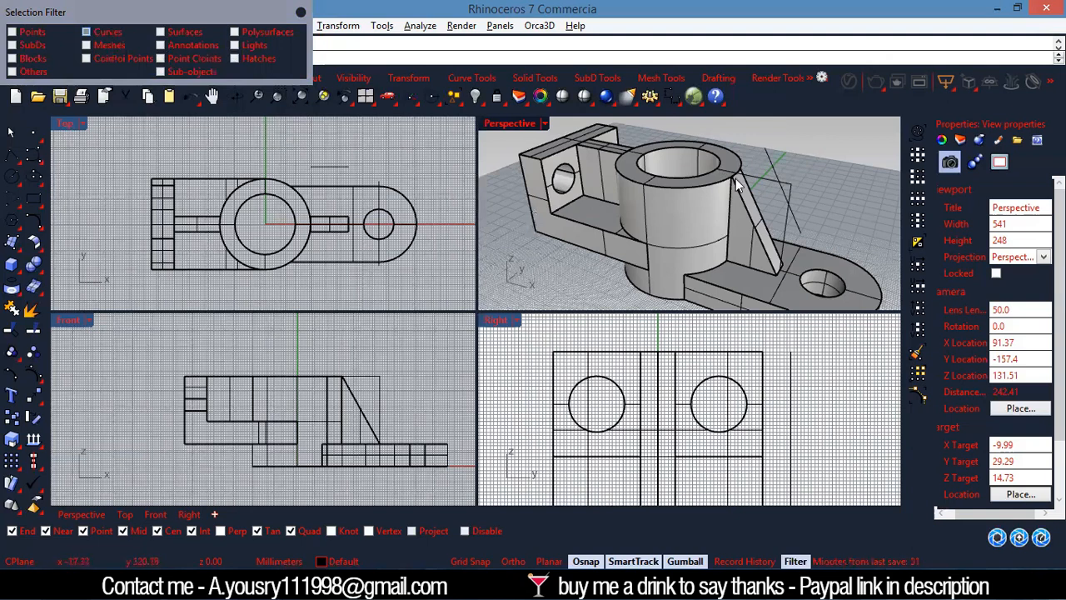
{"action": "key", "text": "ctrl+a"}
{"action": "scroll", "coordinate": [663, 209], "scroll_direction": "down", "scroll_amount": 3}
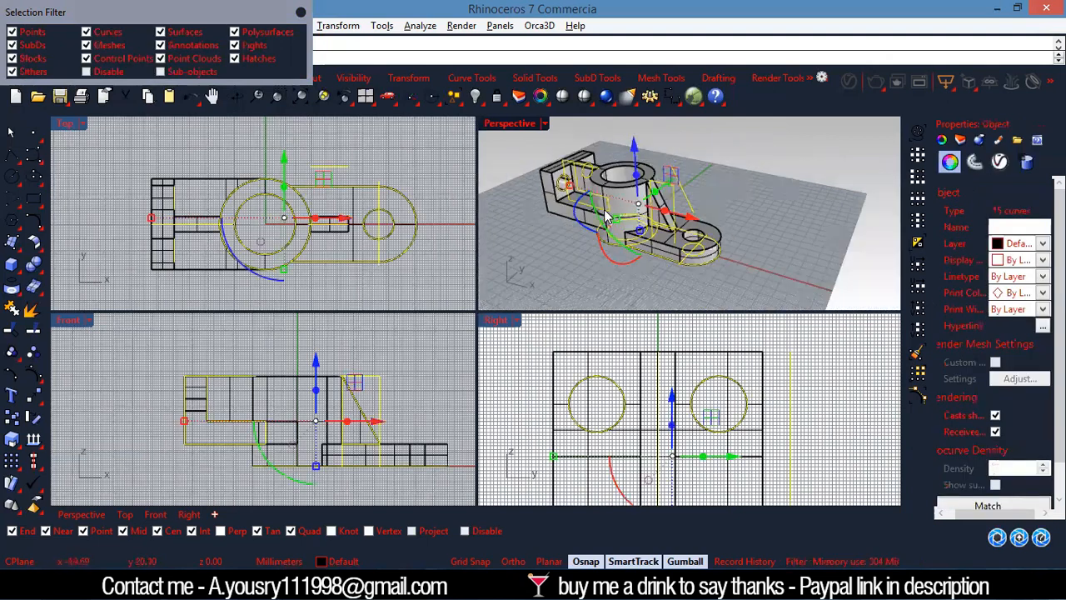
{"action": "right_click_drag", "start_coordinate": [542, 179], "coordinate": [708, 184], "text": "shift"}
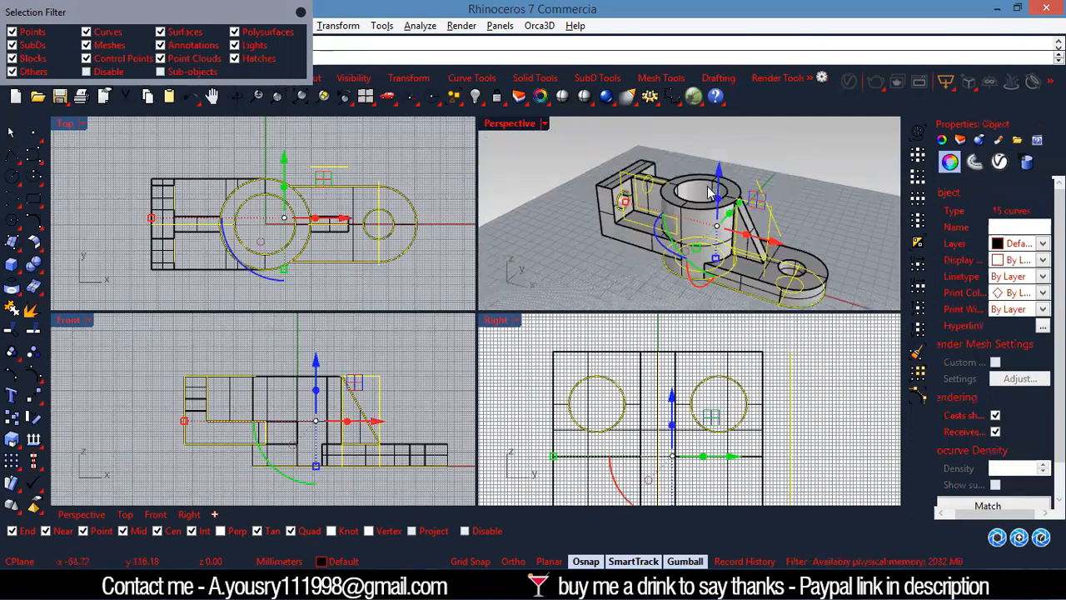
{"action": "key", "text": "Escape"}
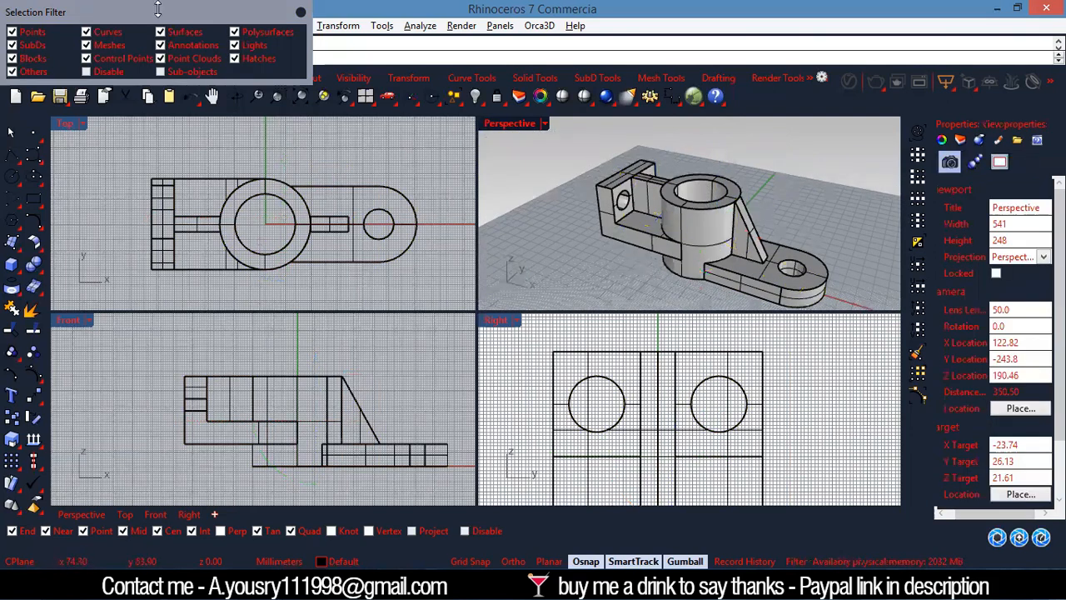